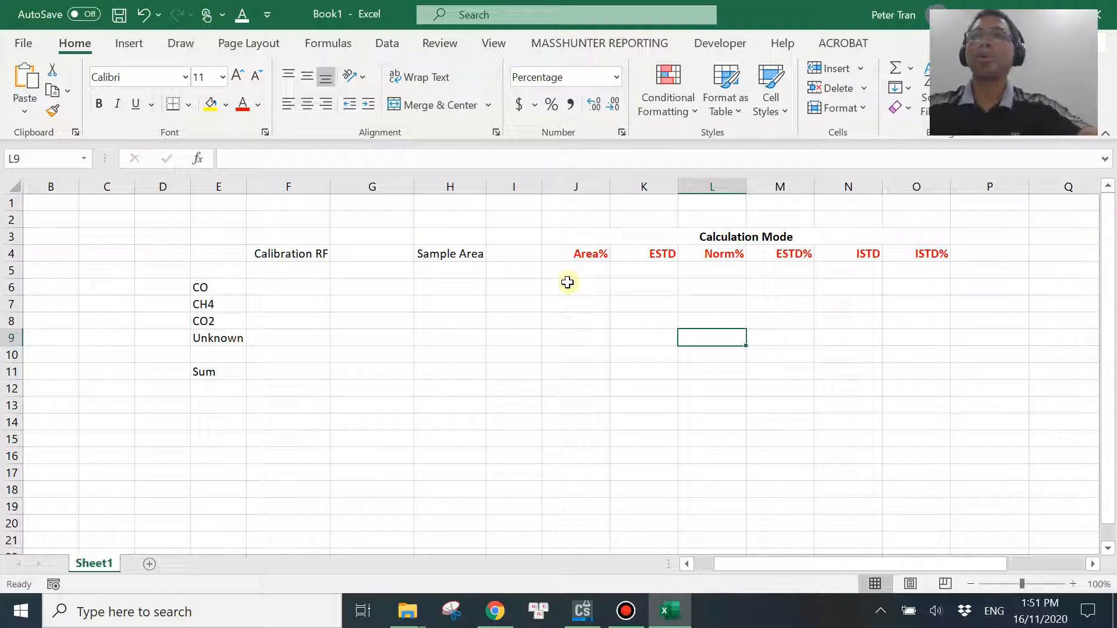
Switch to ChemStation and set the calculation mode in the report's quantitation settings to Percent.
left_click(582, 610)
left_click(669, 611)
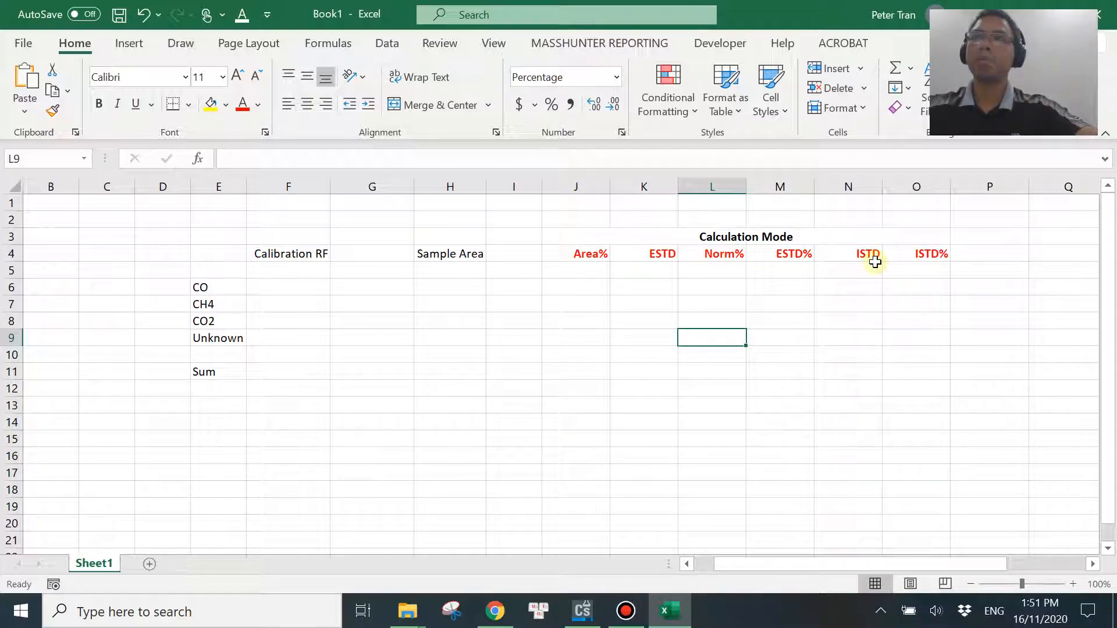
left_click(582, 610)
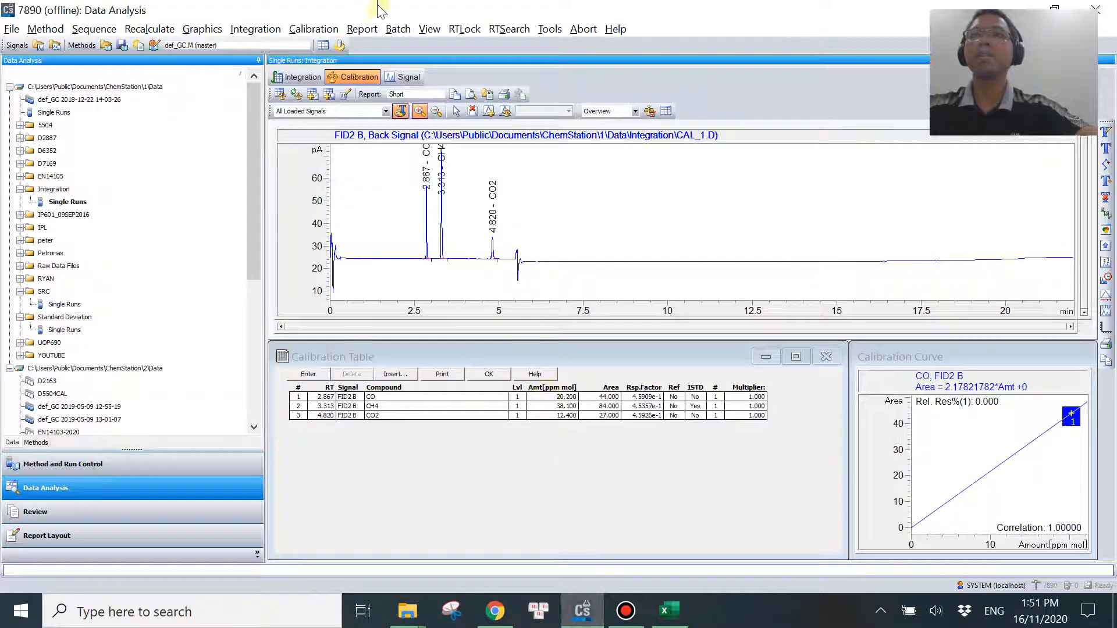
left_click(362, 29)
left_click(401, 67)
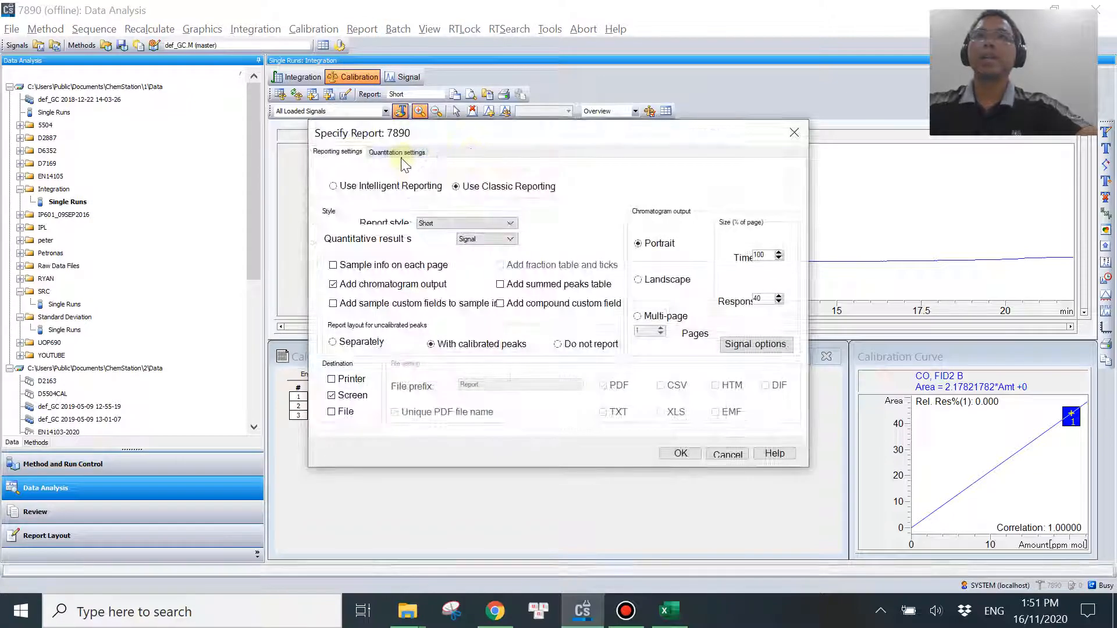
left_click(403, 154)
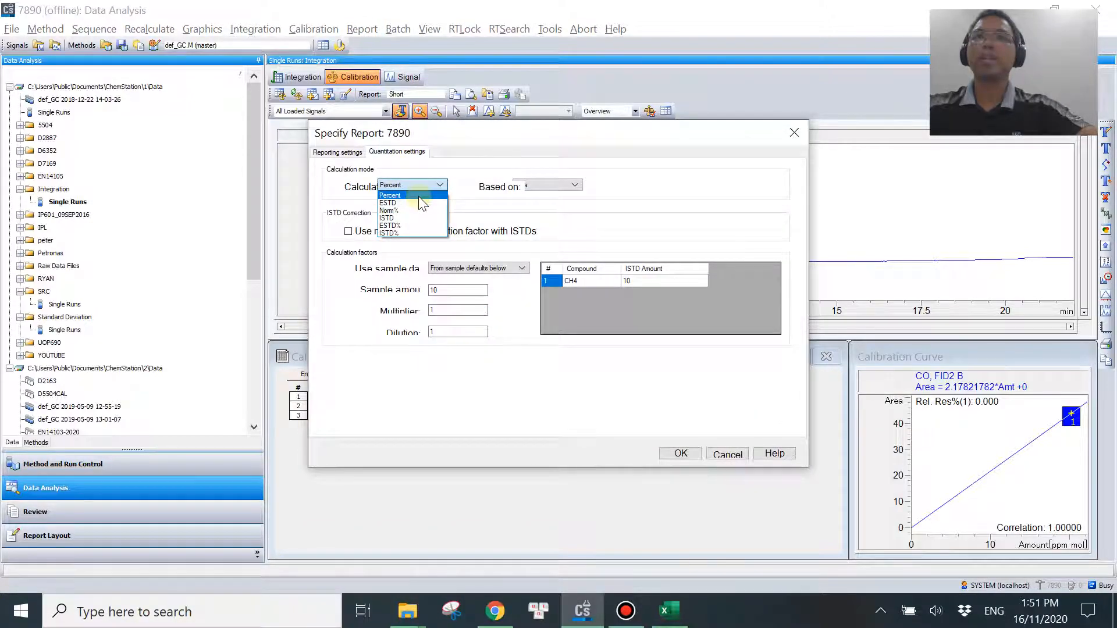
left_click(418, 197)
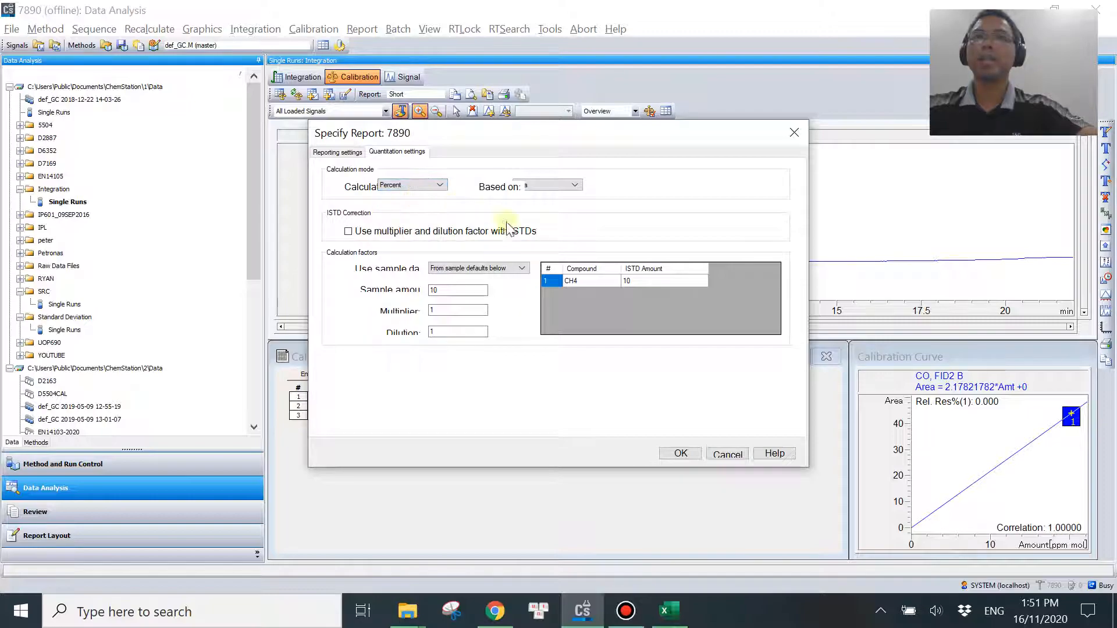
left_click(680, 453)
Generate the report for the current CAL_1.D signal and display the Area Percent peak table in the enlarged preview.
left_click(362, 29)
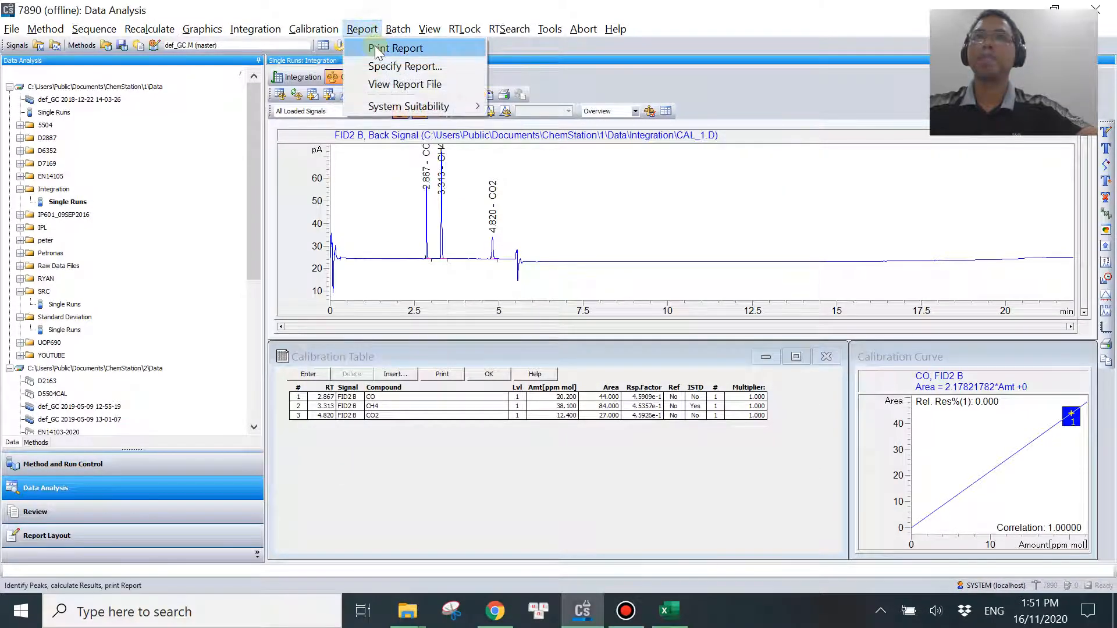
left_click(377, 49)
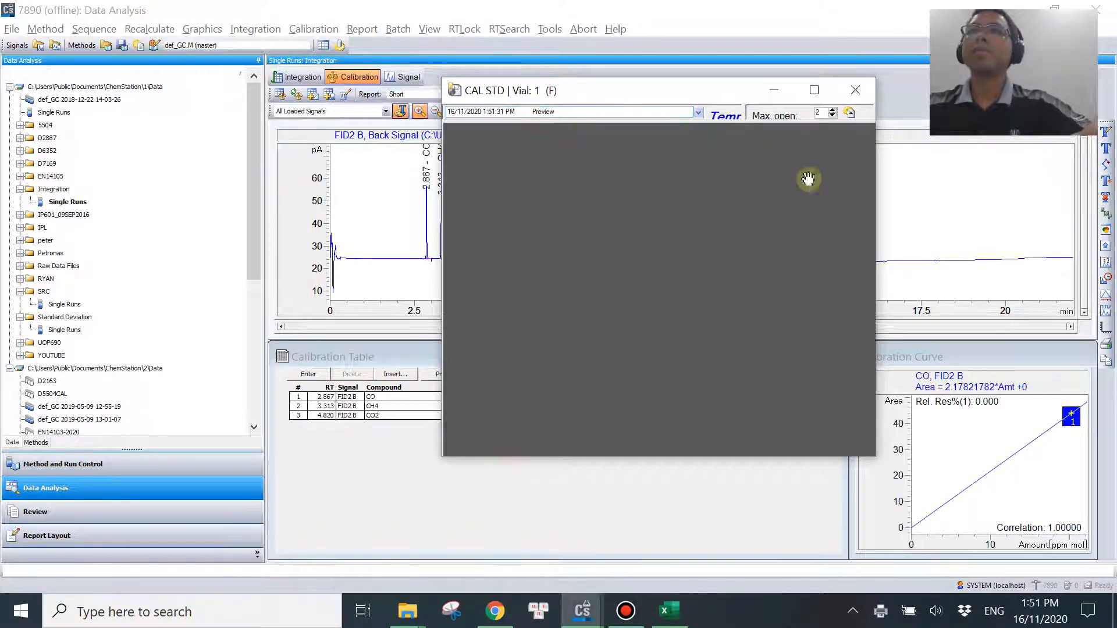
left_click(814, 90)
scroll(666, 409, "down", 10)
scroll(649, 364, "down", 10)
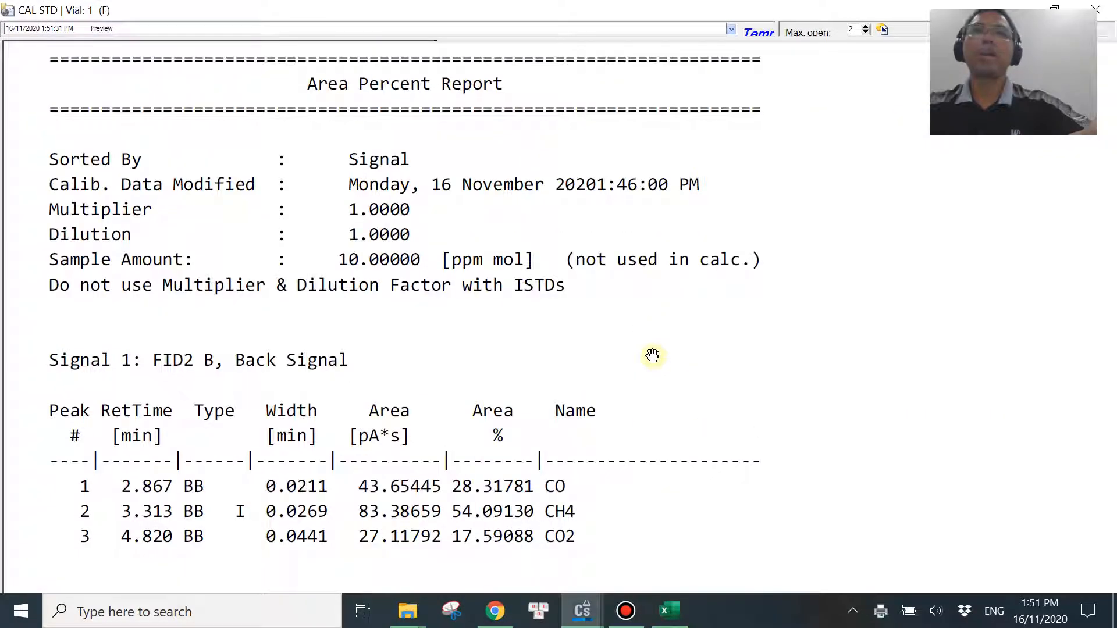
scroll(690, 511, "down", 4)
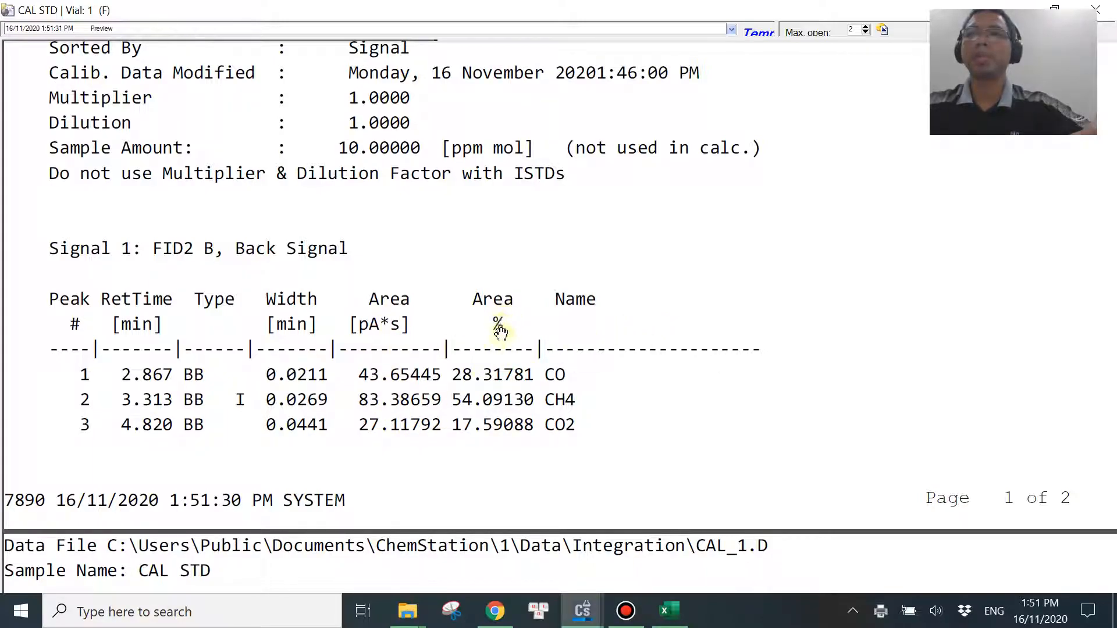
Enable text selection in the report and copy CO's area, 43.65445, into Excel cell H6 under Sample Area.
right_click(755, 250)
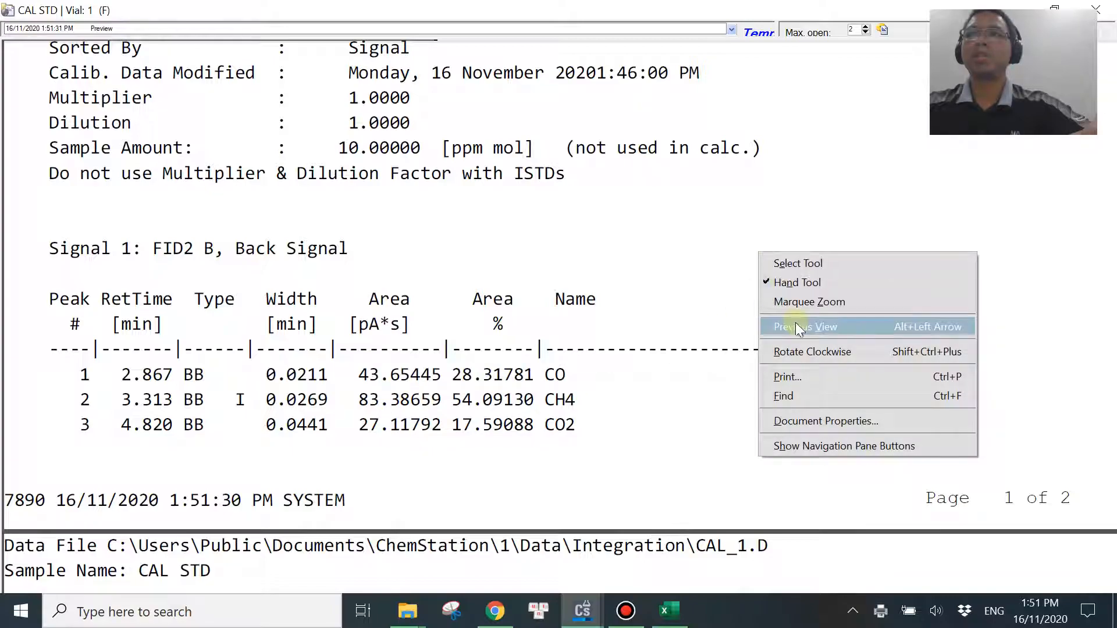
left_click(798, 265)
double_click(399, 375)
key("ctrl+c")
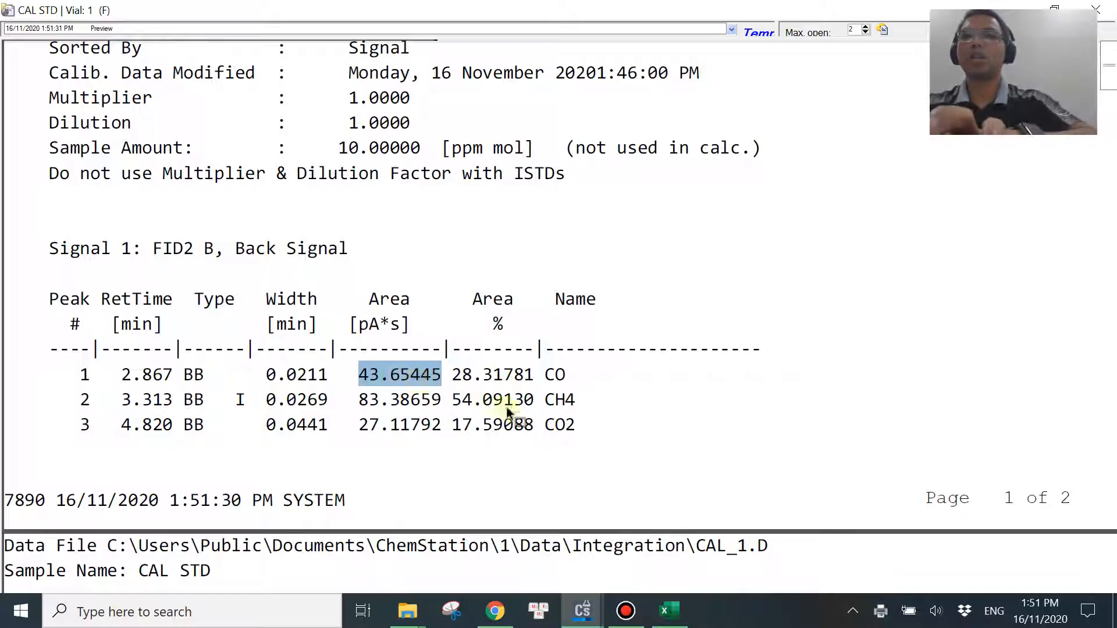
left_click(669, 611)
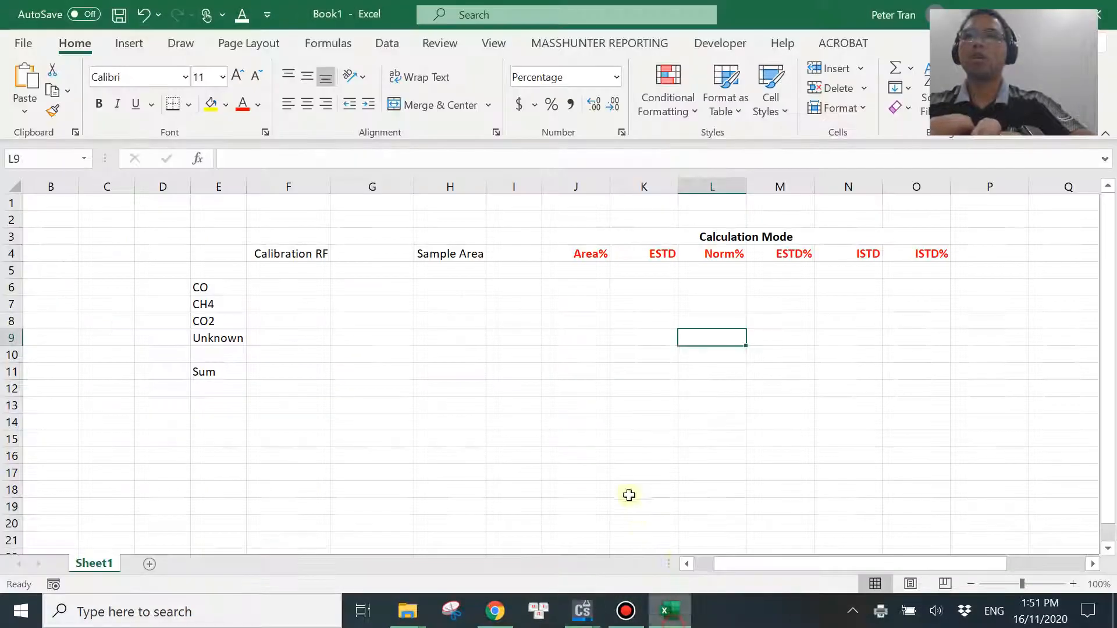
left_click(448, 288)
key("ctrl+v")
Copy CH4's area, 83.38659, from the ChemStation report into Excel cell H7.
mouse_move(582, 611)
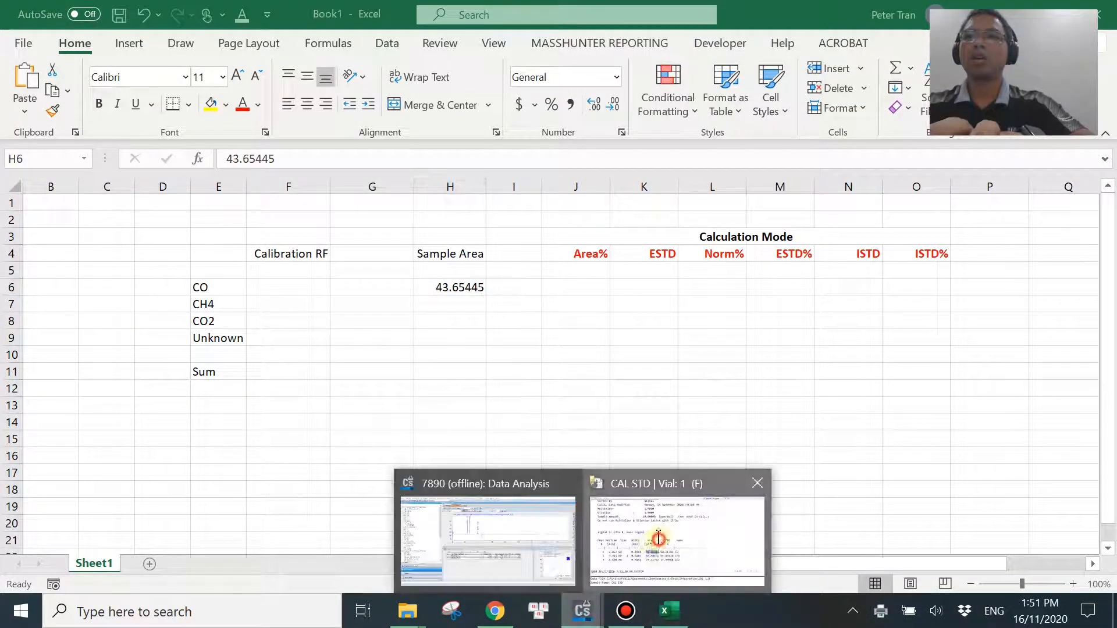
left_click(657, 538)
double_click(378, 400)
key("ctrl+c")
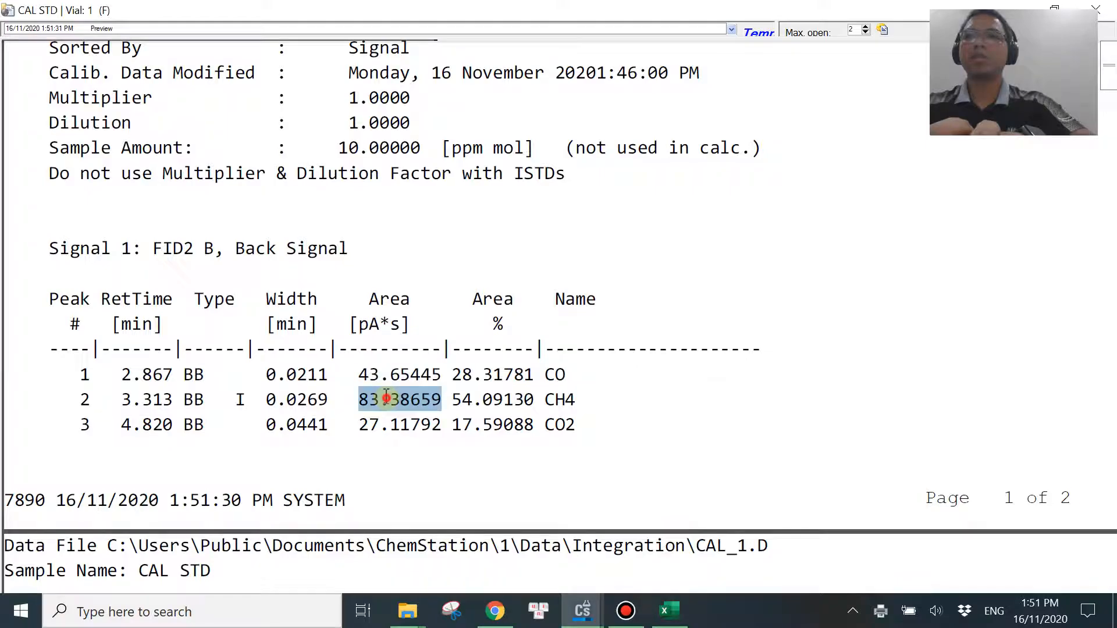
left_click(668, 611)
left_click(448, 304)
key("ctrl+v")
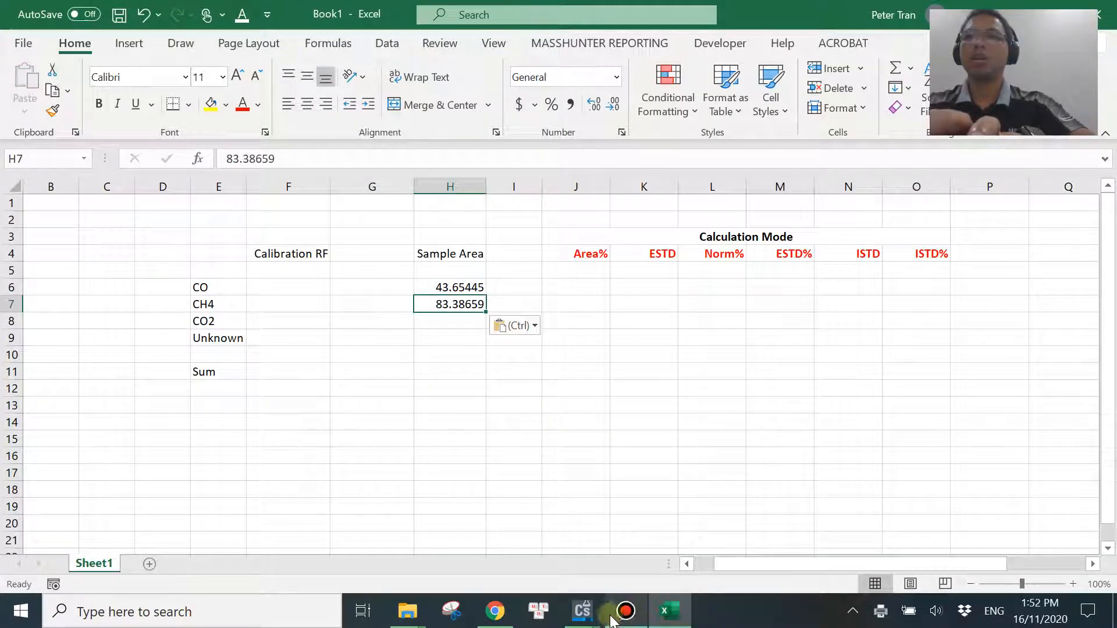
Copy CO2's area, 27.11792, from the ChemStation report into Excel cell H8.
mouse_move(584, 610)
left_click(663, 532)
double_click(400, 425)
key("ctrl+c")
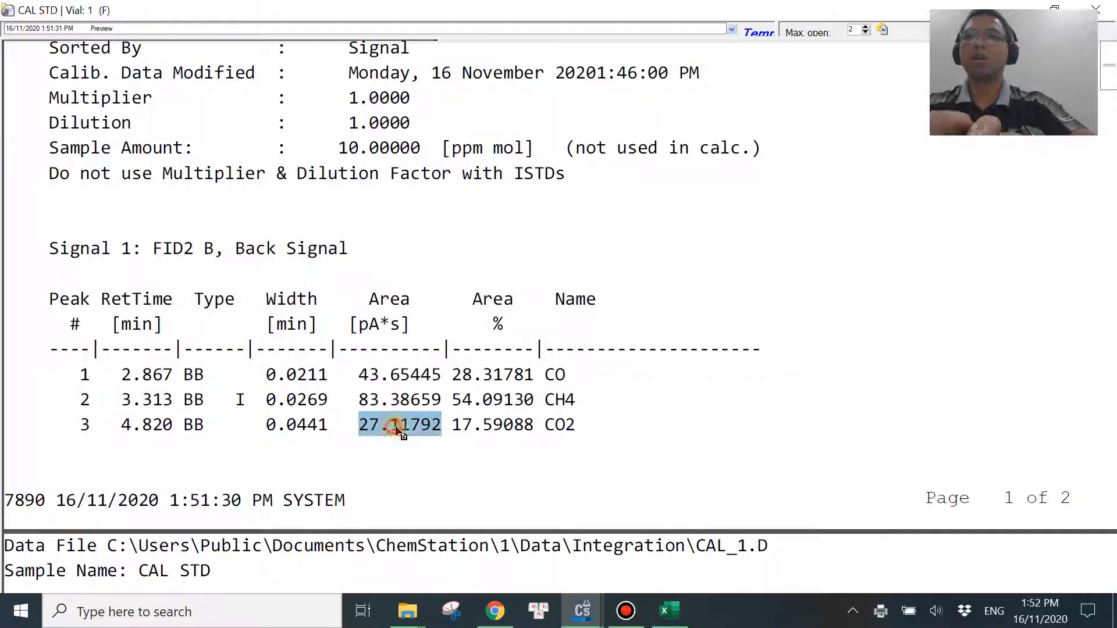
left_click(666, 610)
left_click(453, 320)
key("ctrl+v")
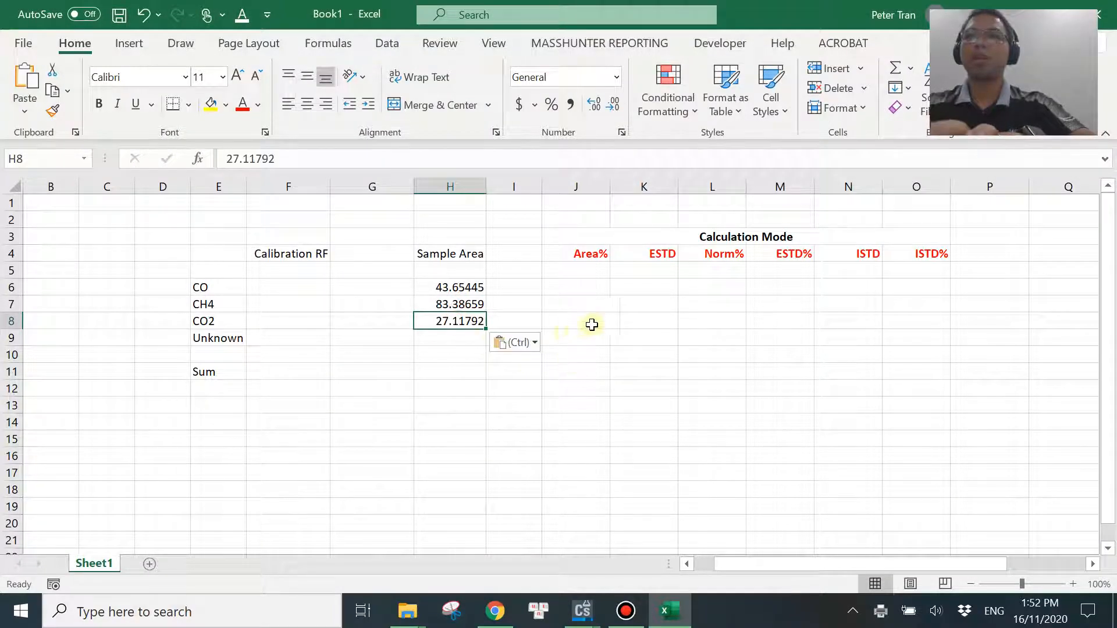
Total the three sample areas in the Sum row with =sum(H6:H8) in cell H11.
left_click(632, 320)
left_click(455, 373)
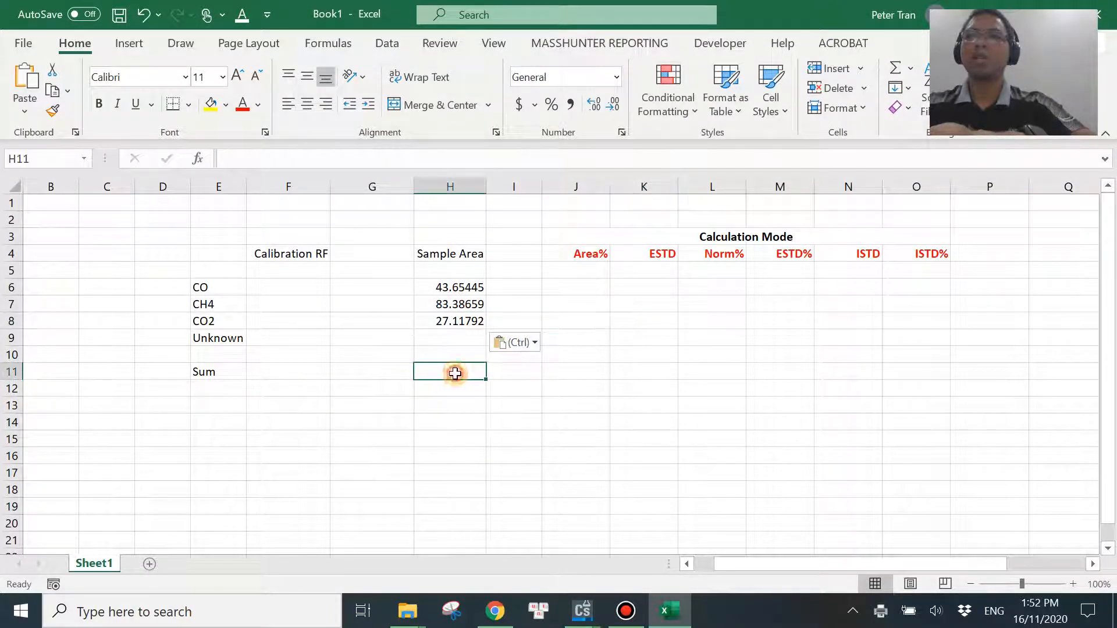
type("su")
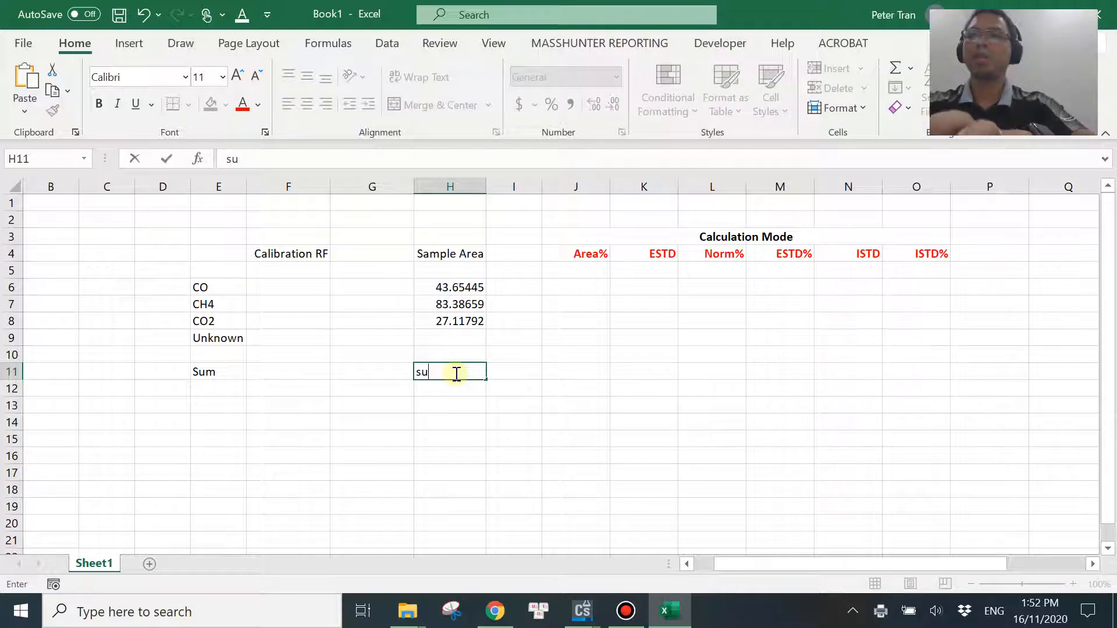
type("=sum(")
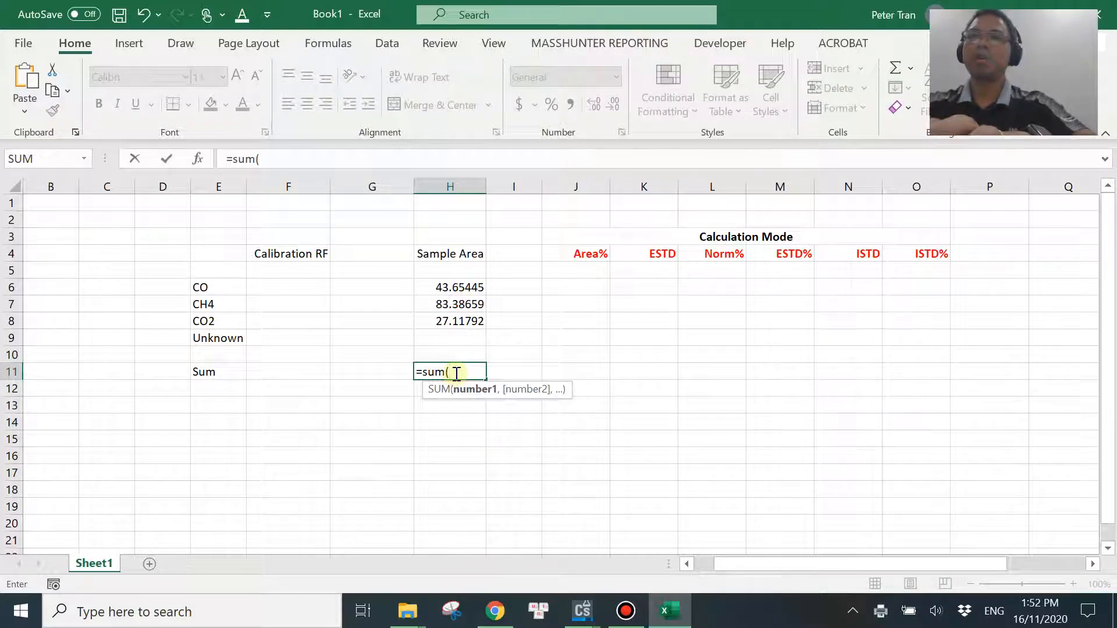
left_click_drag(463, 290, 465, 317)
type(")")
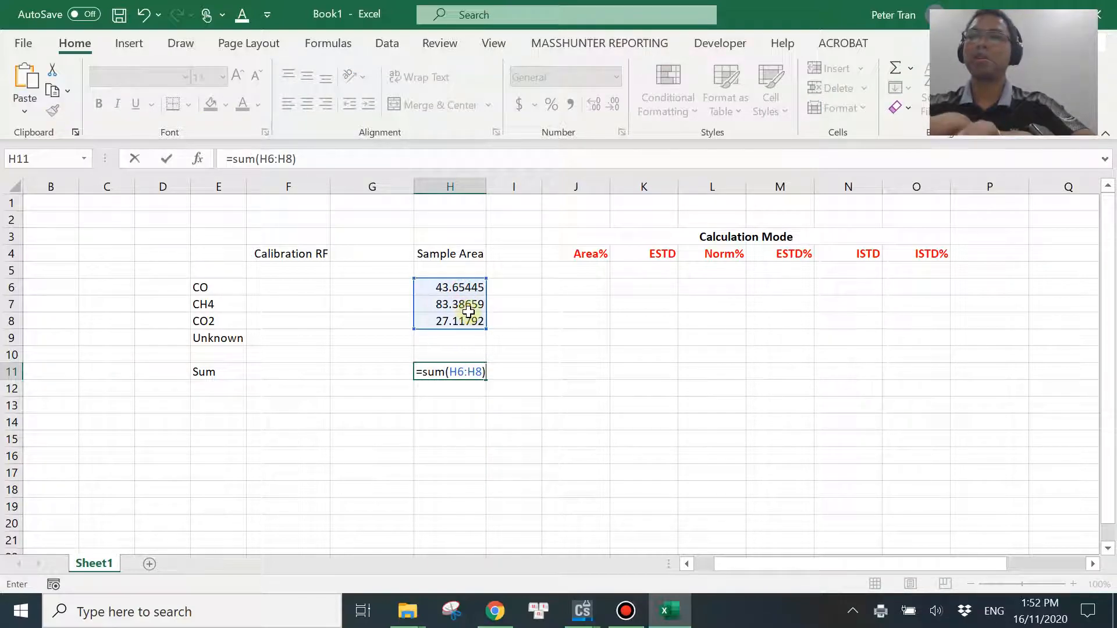
key("Return")
Calculate CO's Area% in cell J6 with the formula =H6/H11.
left_click(583, 287)
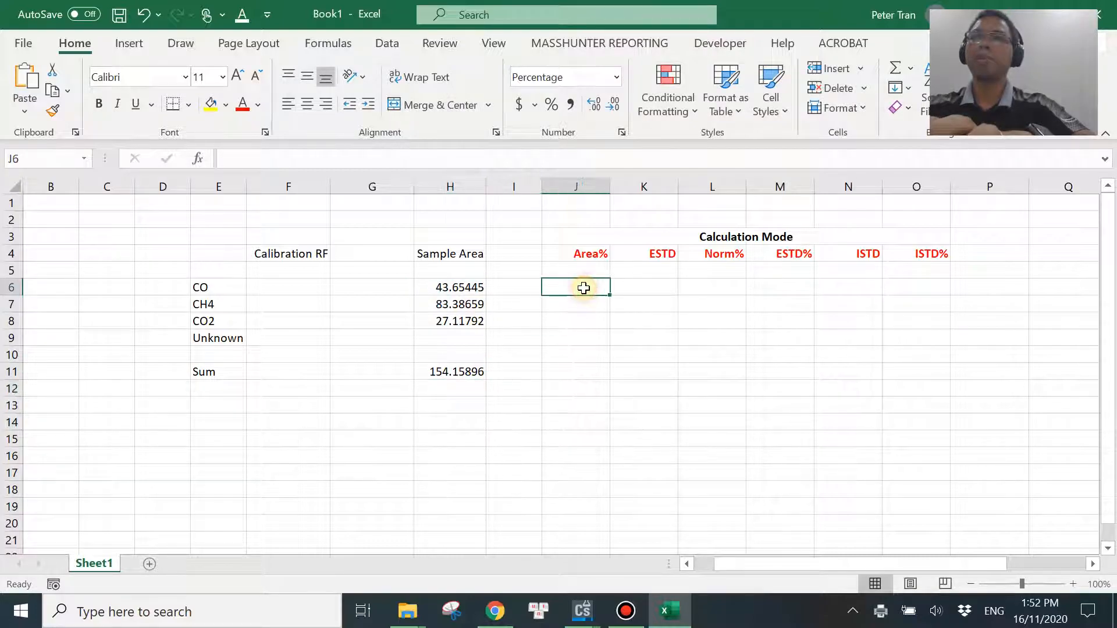
type("=")
left_click(476, 288)
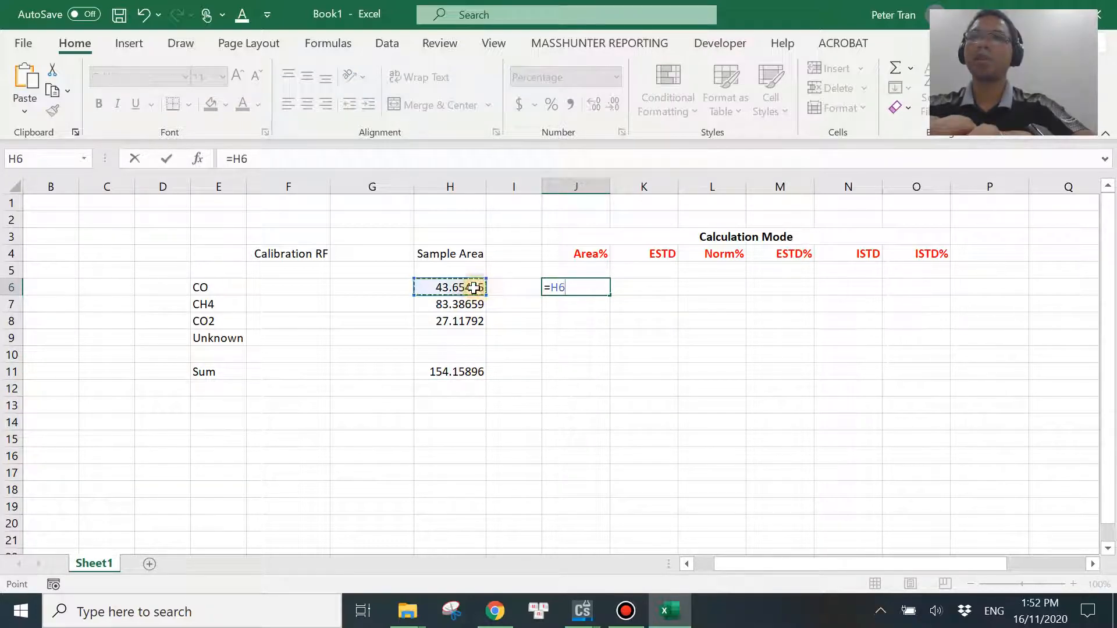
type("/")
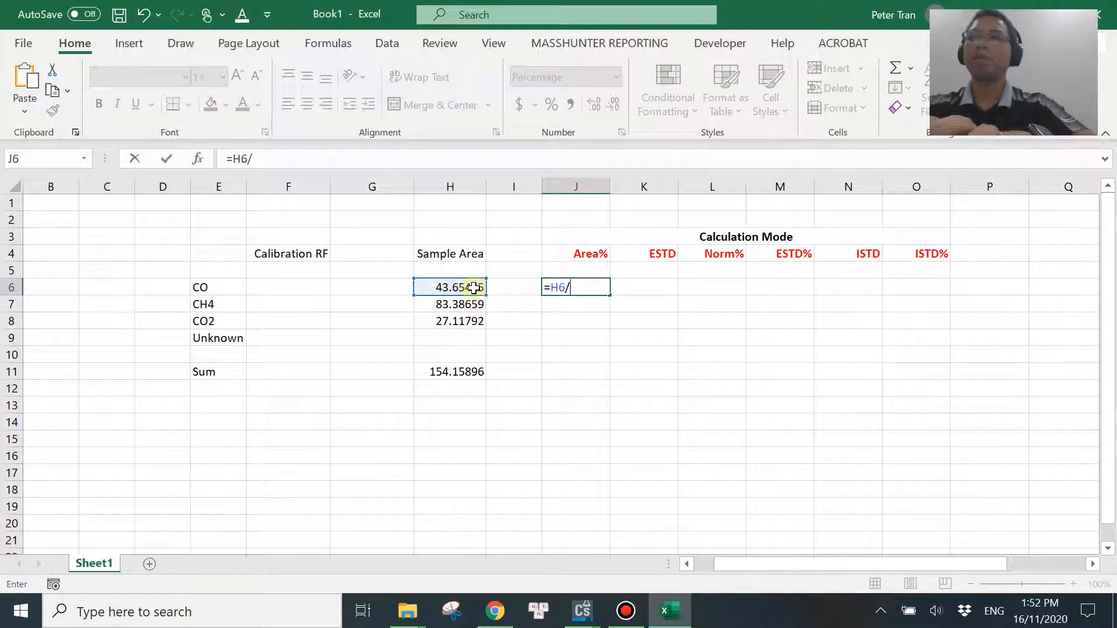
left_click(467, 373)
key("Return")
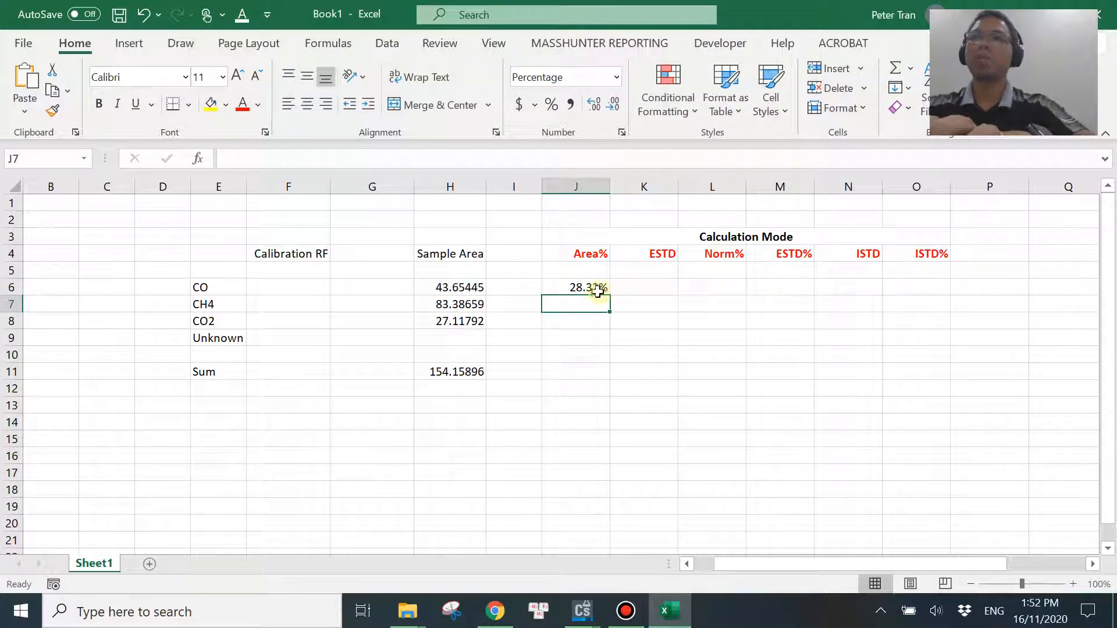
Calculate CH4's Area% in cell J7 with the formula =H7/H11.
type("=")
left_click(459, 303)
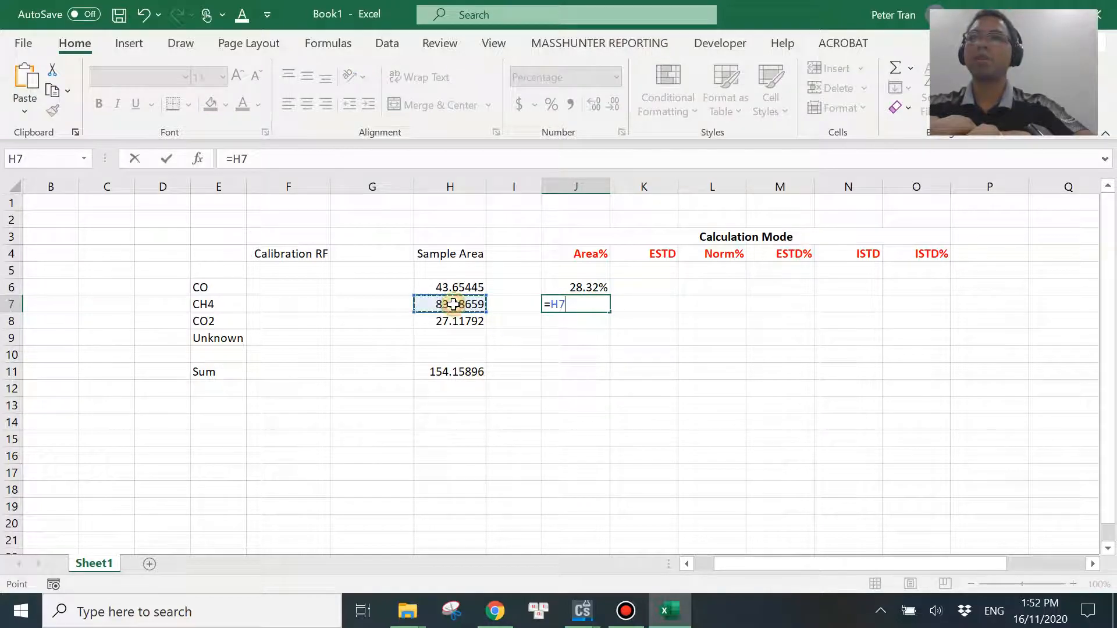
type("/")
left_click(433, 377)
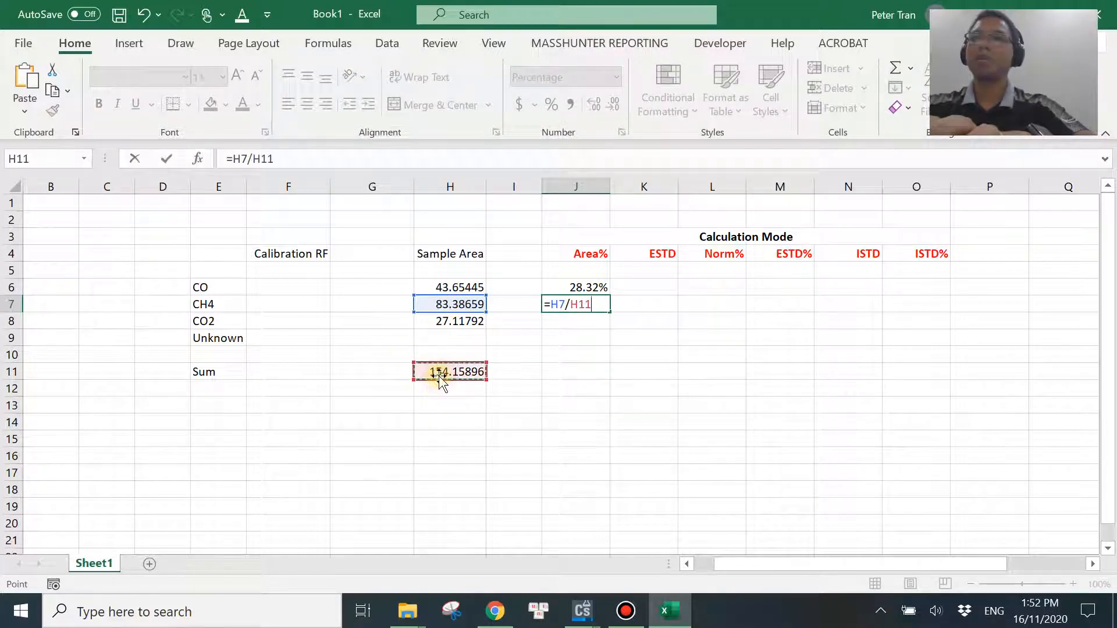
key("Return")
Calculate CO2's Area% in cell J8 with the formula =H8/H11.
type("=")
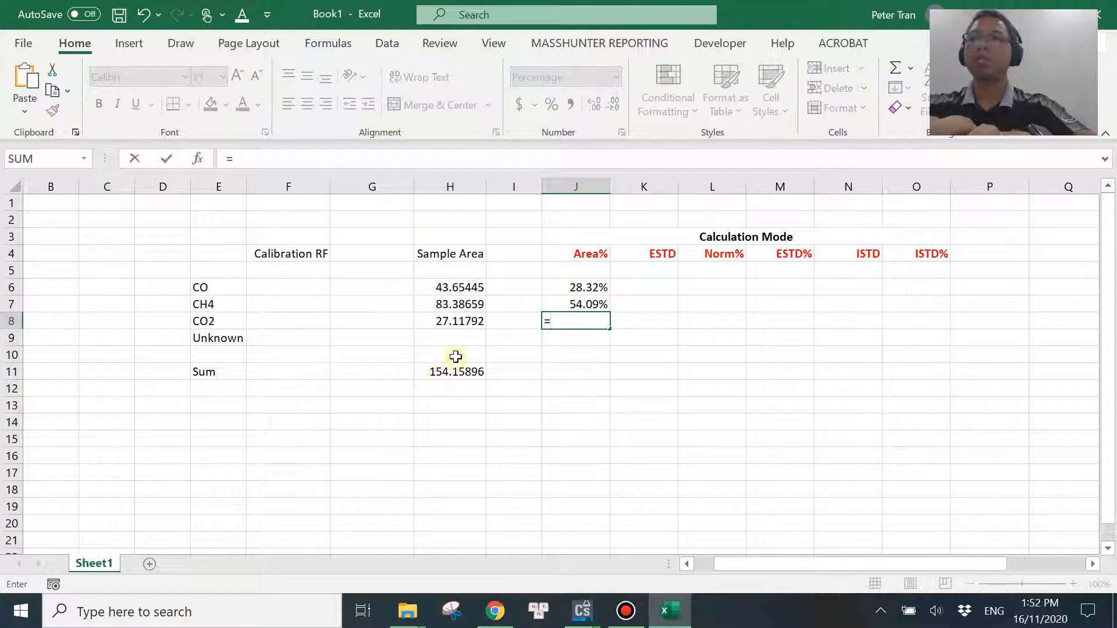
left_click(462, 319)
type("/")
left_click(482, 377)
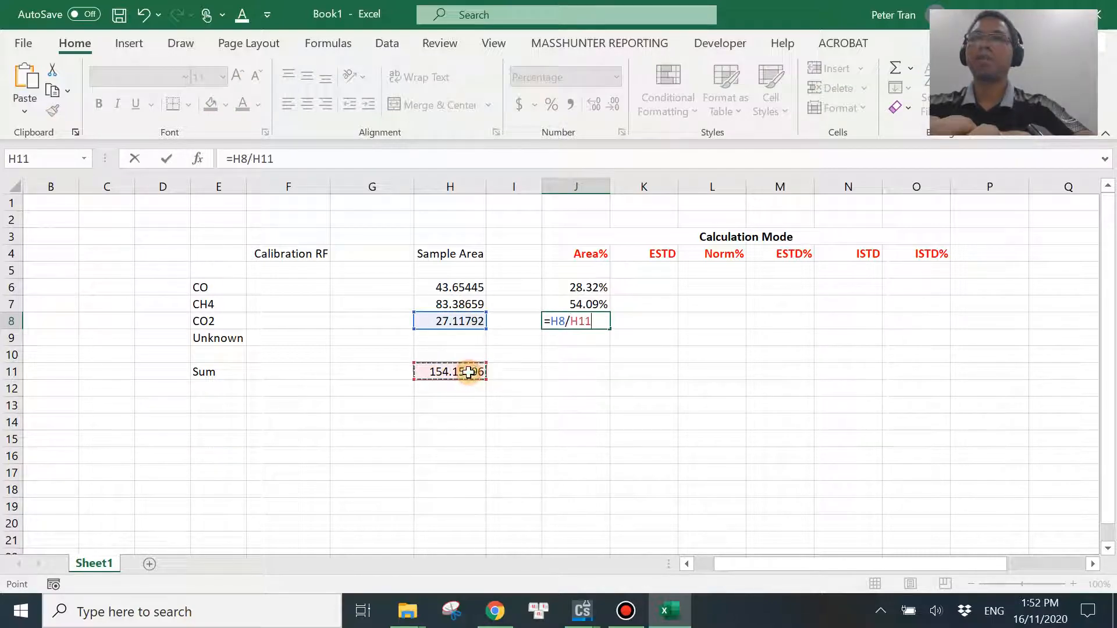
key("Return")
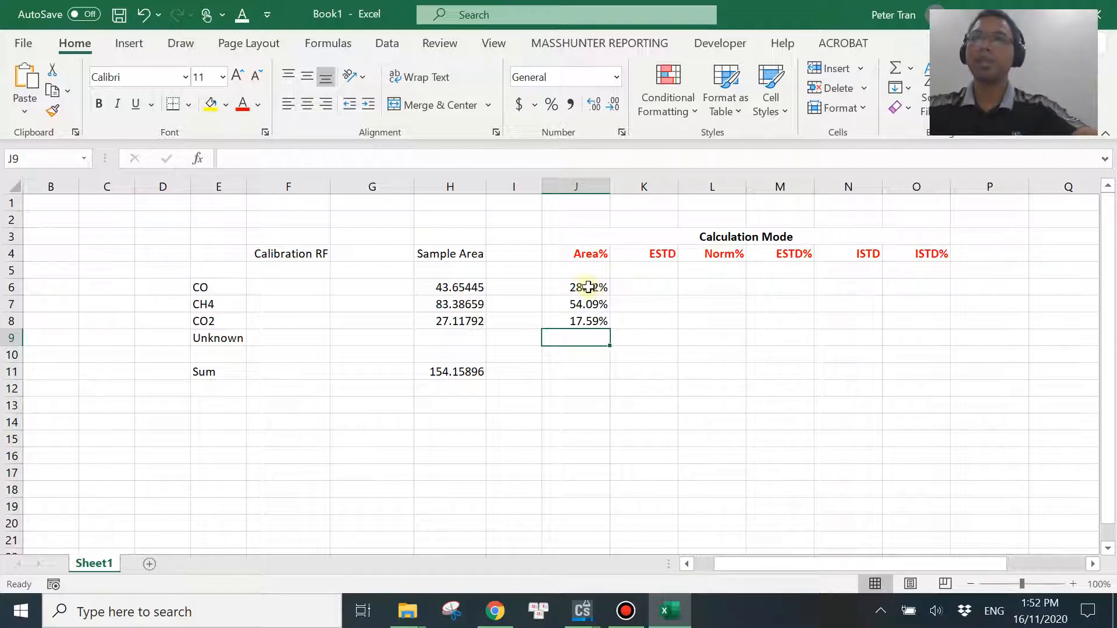
Compare the Area % column of the ChemStation report with the calculated Area% values in Excel cells J6:J8.
left_click(583, 611)
left_click(681, 520)
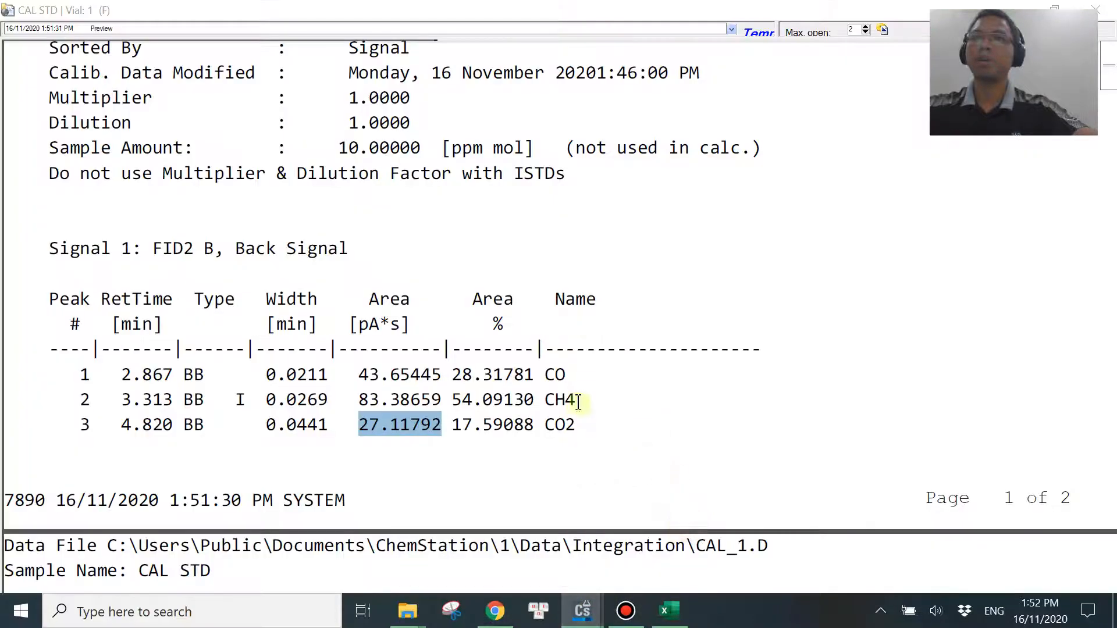
left_click_drag(462, 375, 514, 374)
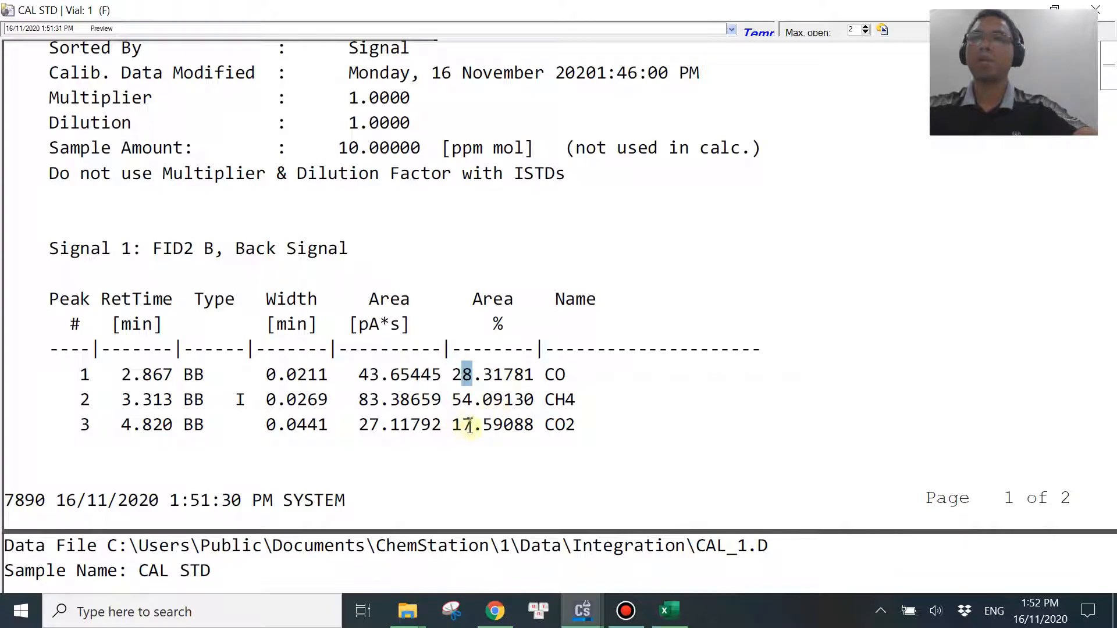
left_click(669, 611)
left_click_drag(593, 287, 620, 314)
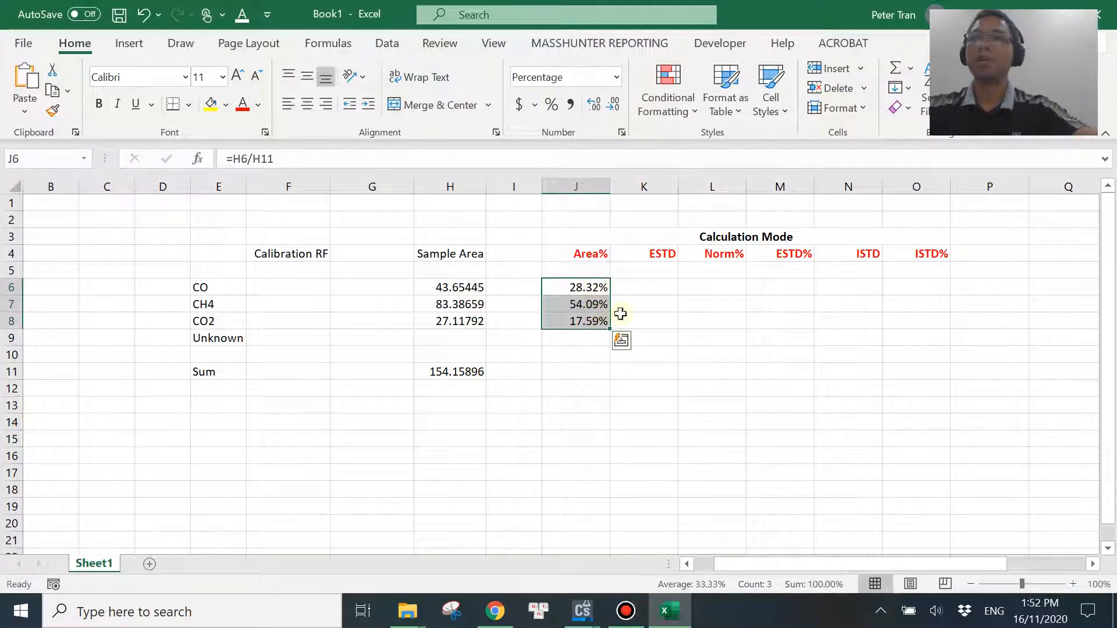
left_click(680, 316)
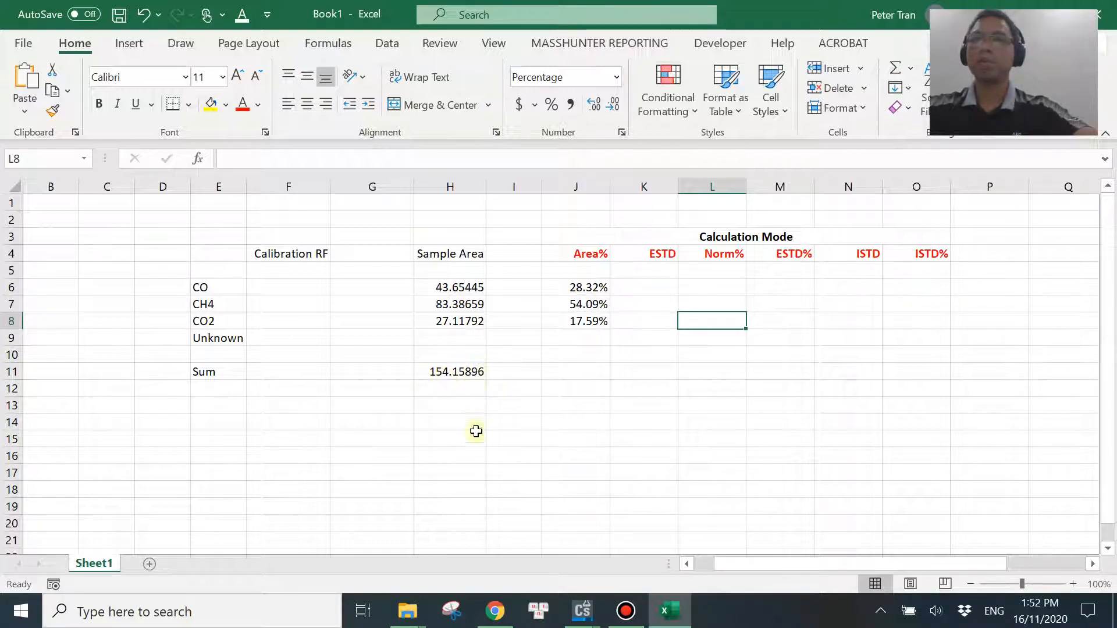
In ChemStation's integration view, manually integrate an extra peak on the baseline at about 1.8 min, ahead of the CO peak.
left_click(582, 610)
left_click(596, 527)
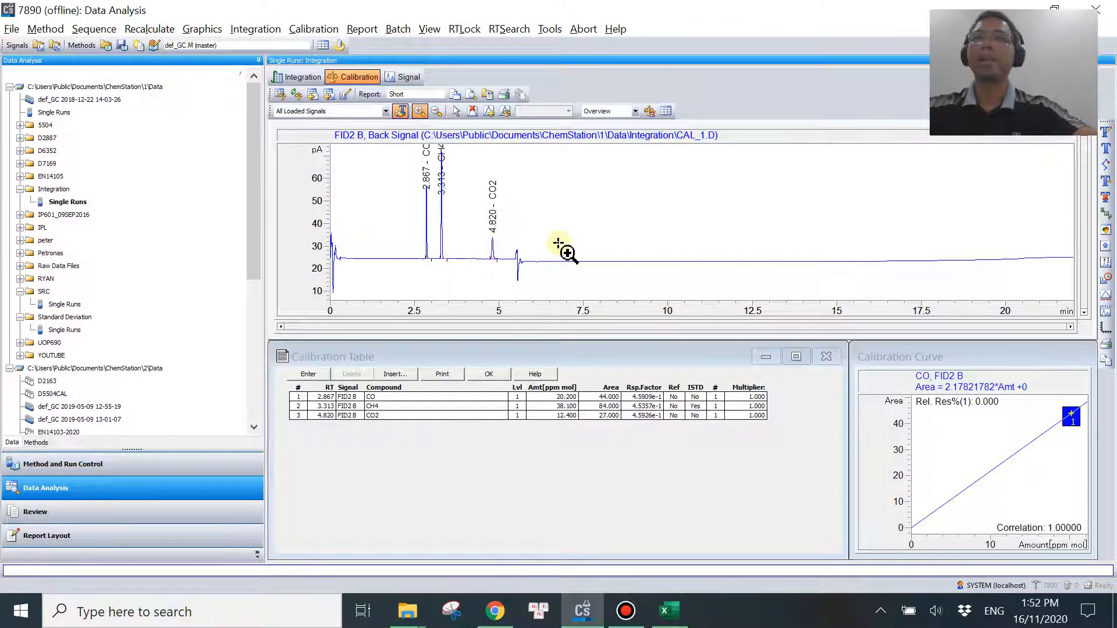
left_click(297, 76)
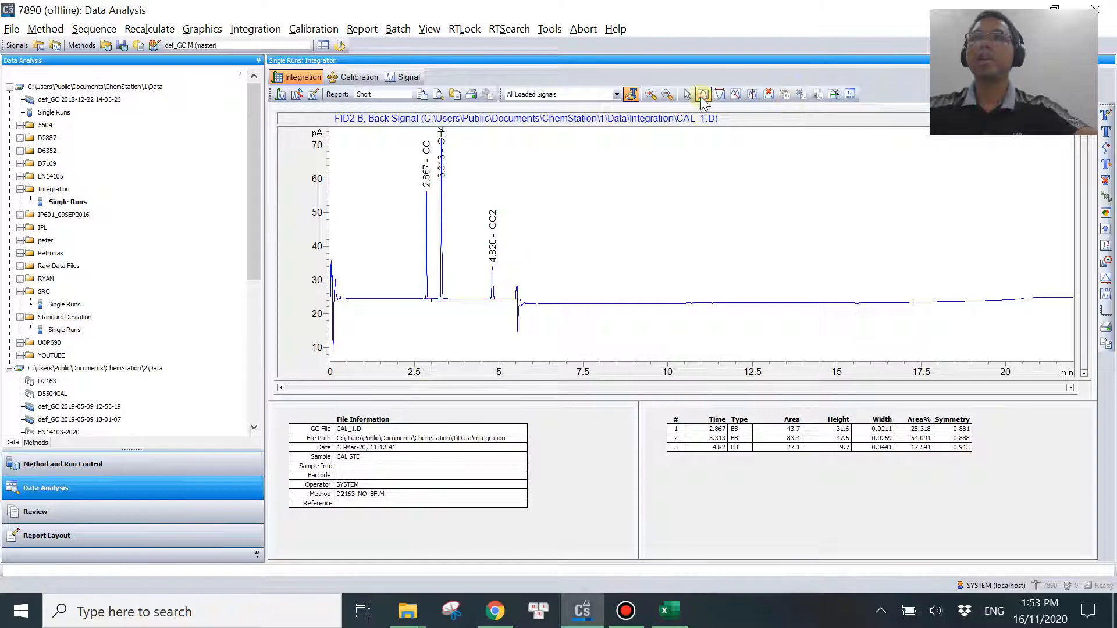
left_click(703, 94)
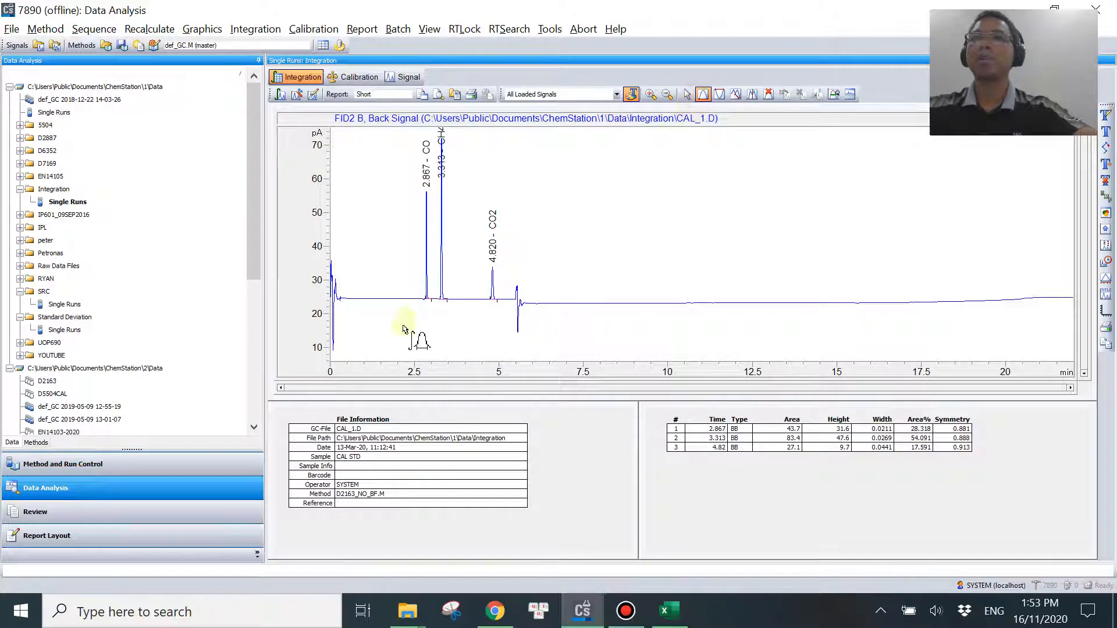
left_click_drag(384, 301, 392, 313)
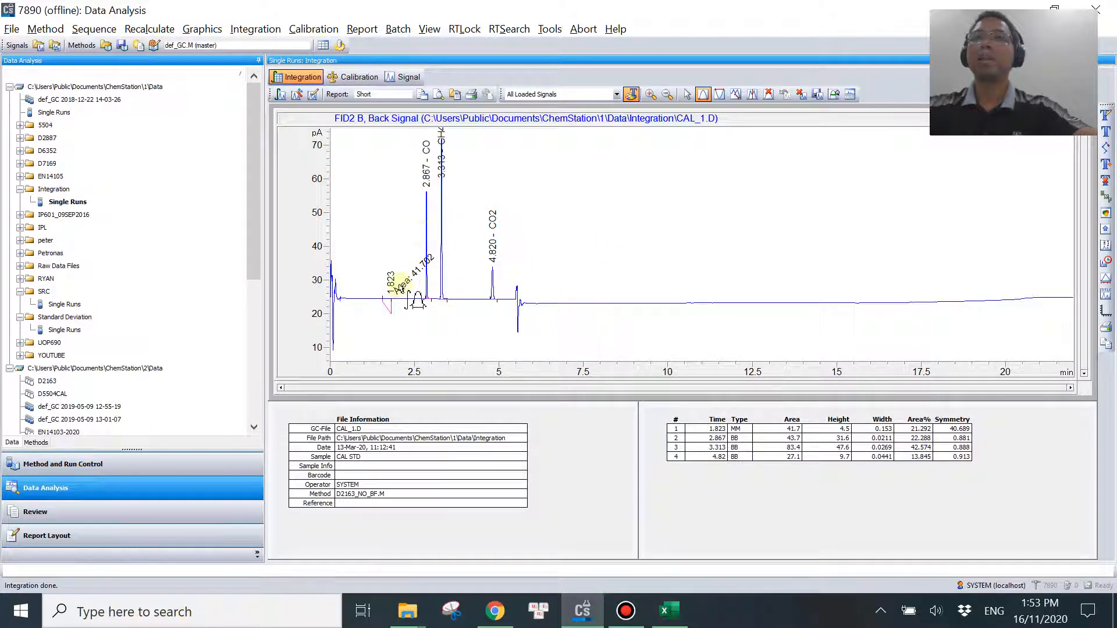
Generate the Area% report for CAL_1.D and enlarge its preview at the peak area tables.
left_click(362, 29)
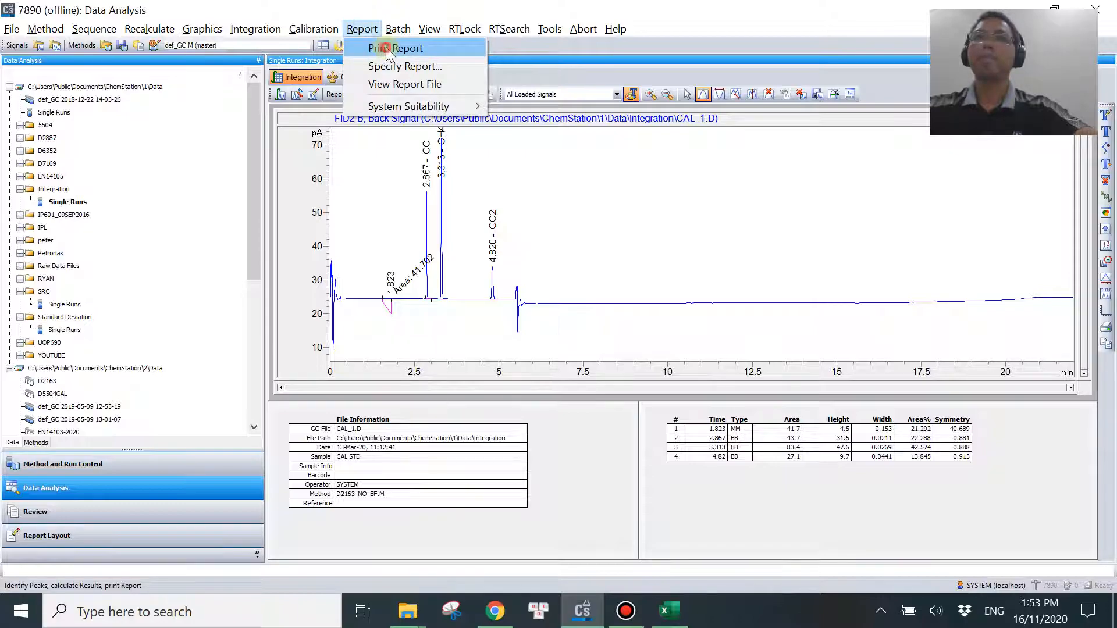
left_click(383, 49)
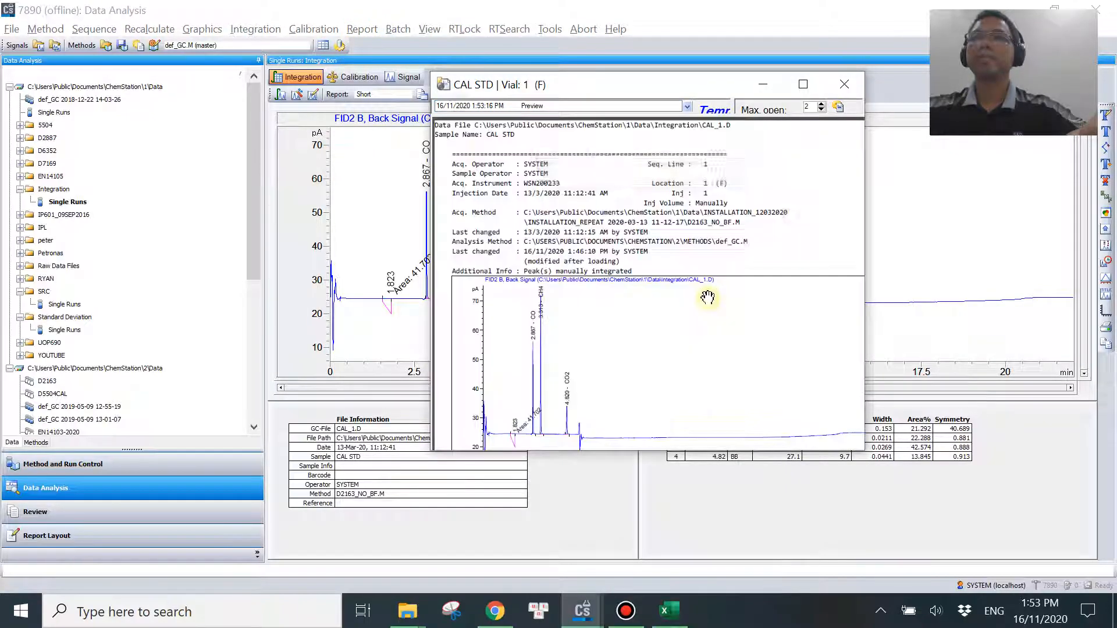
scroll(716, 343, "down", 4)
scroll(720, 339, "down", 4)
scroll(723, 331, "up", 1)
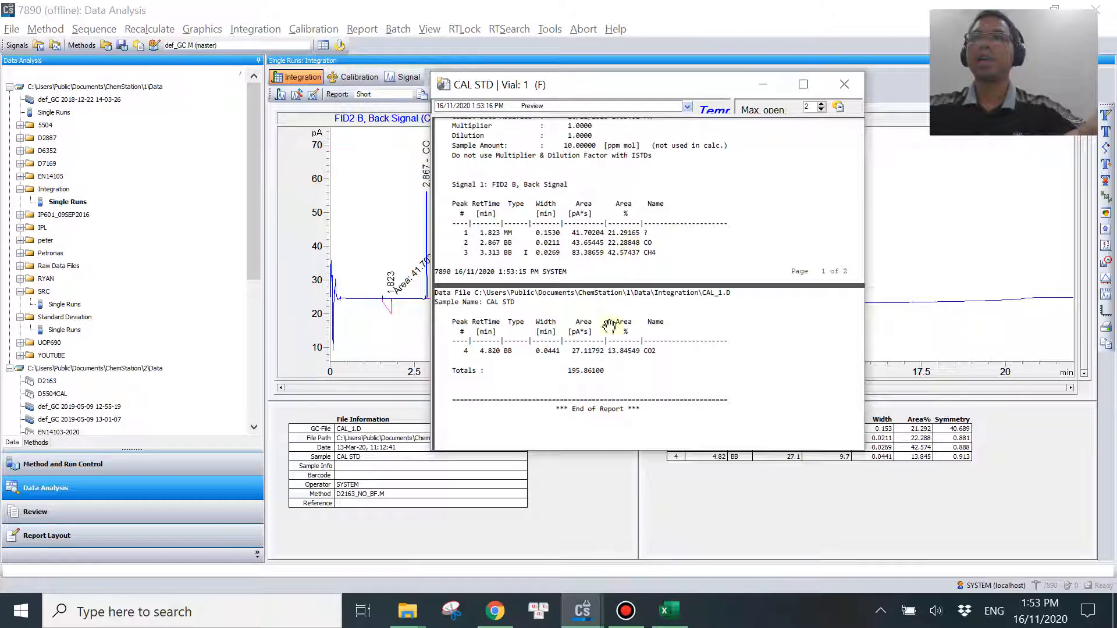
left_click(802, 84)
scroll(617, 413, "up", 2)
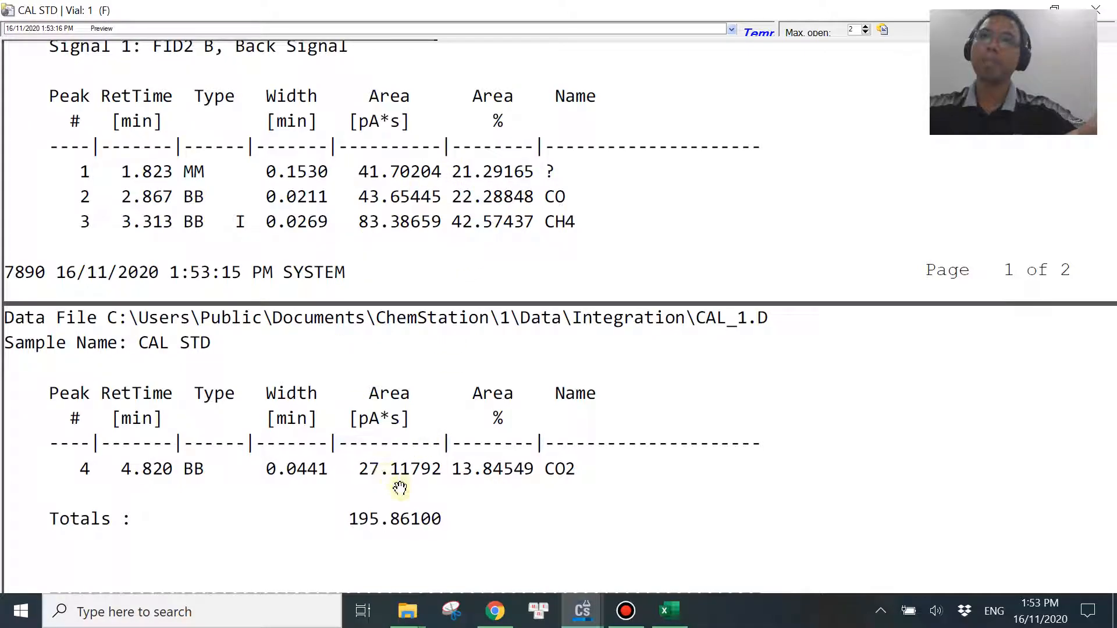
Copy the unknown peak's area, 41.70204, from the report into Excel cell H9.
right_click(735, 200)
left_click(788, 220)
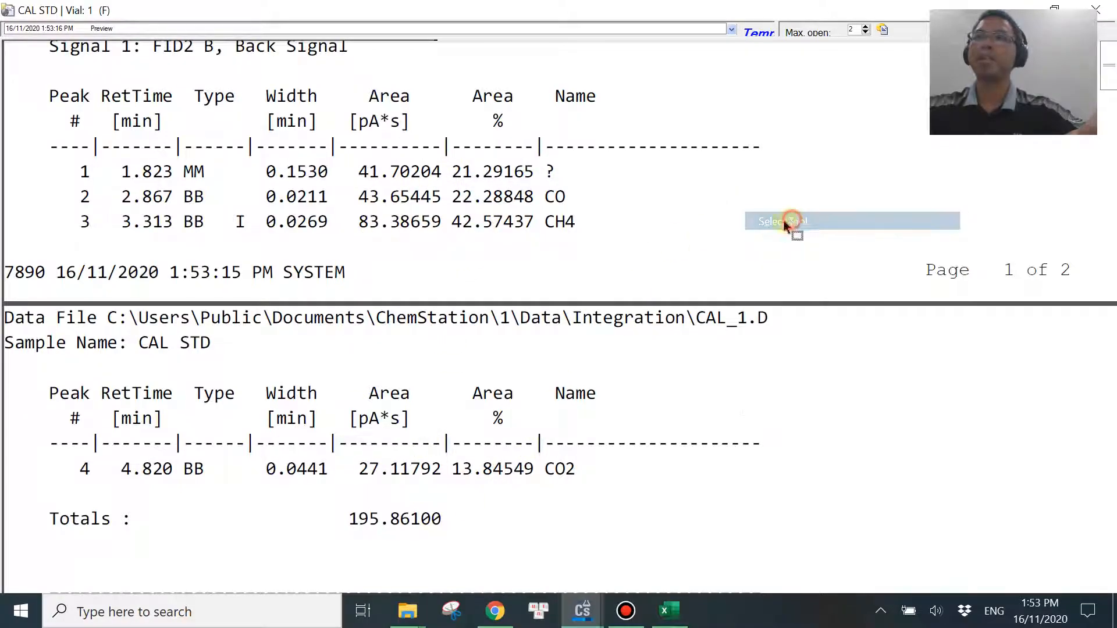
double_click(395, 169)
key("ctrl+c")
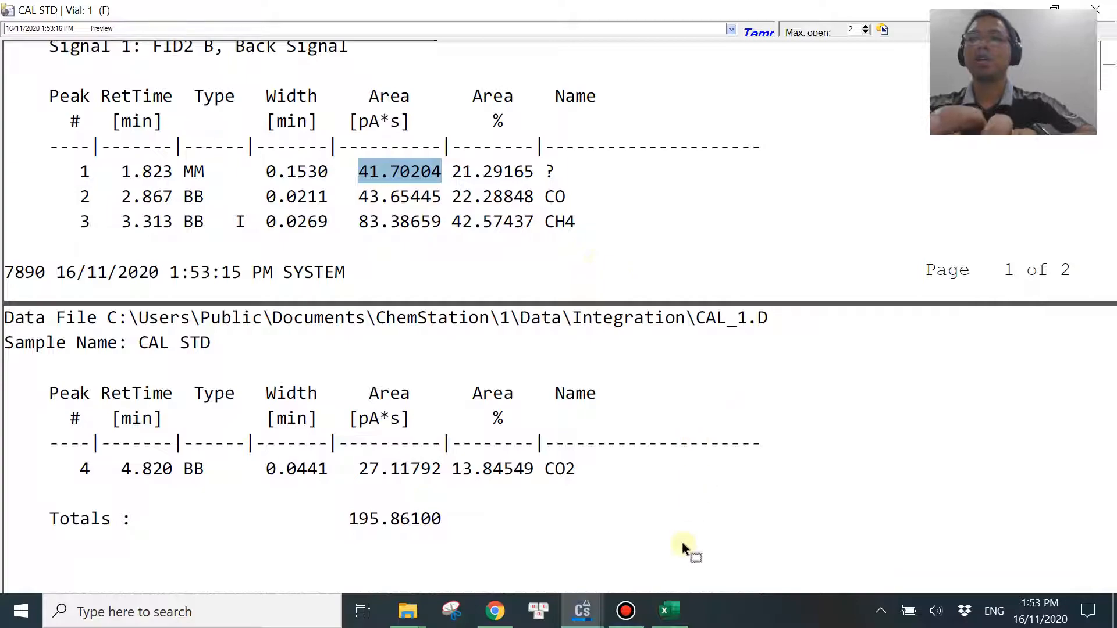
left_click(669, 610)
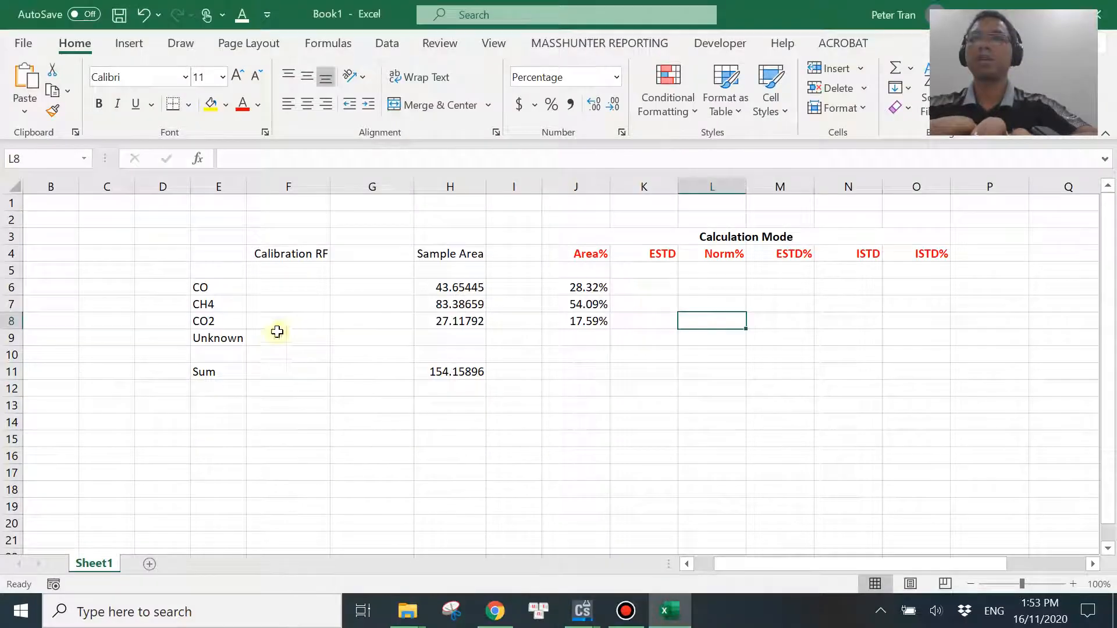
left_click(448, 340)
key("ctrl+v")
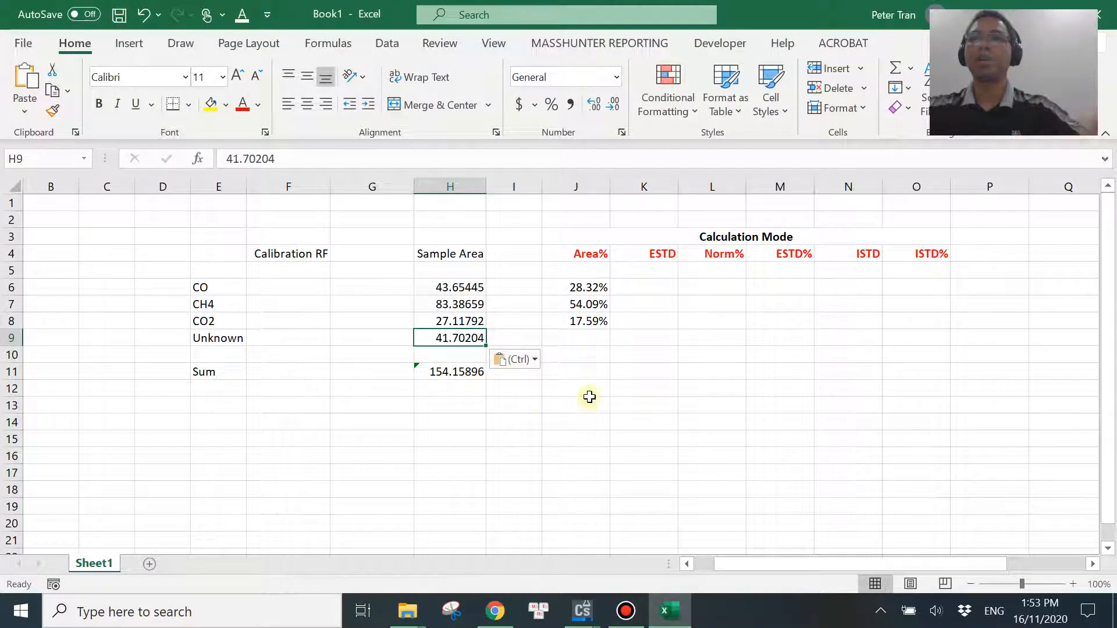
Extend the sample area sum in H11 to include the unknown peak, using =SUM(H6:H9).
left_click(456, 372)
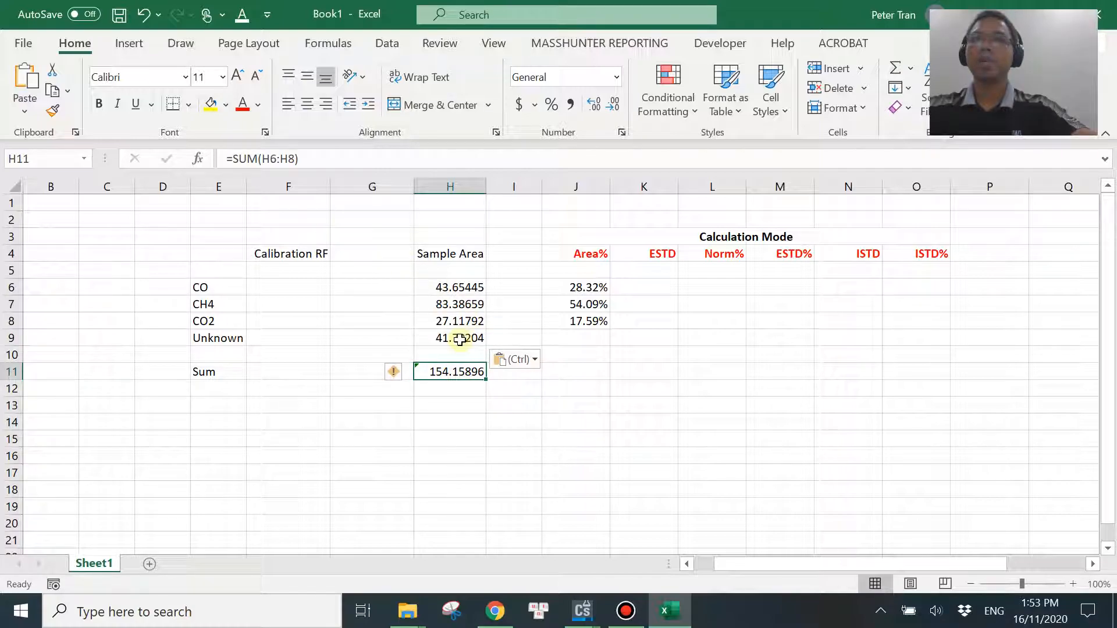
left_click(317, 162)
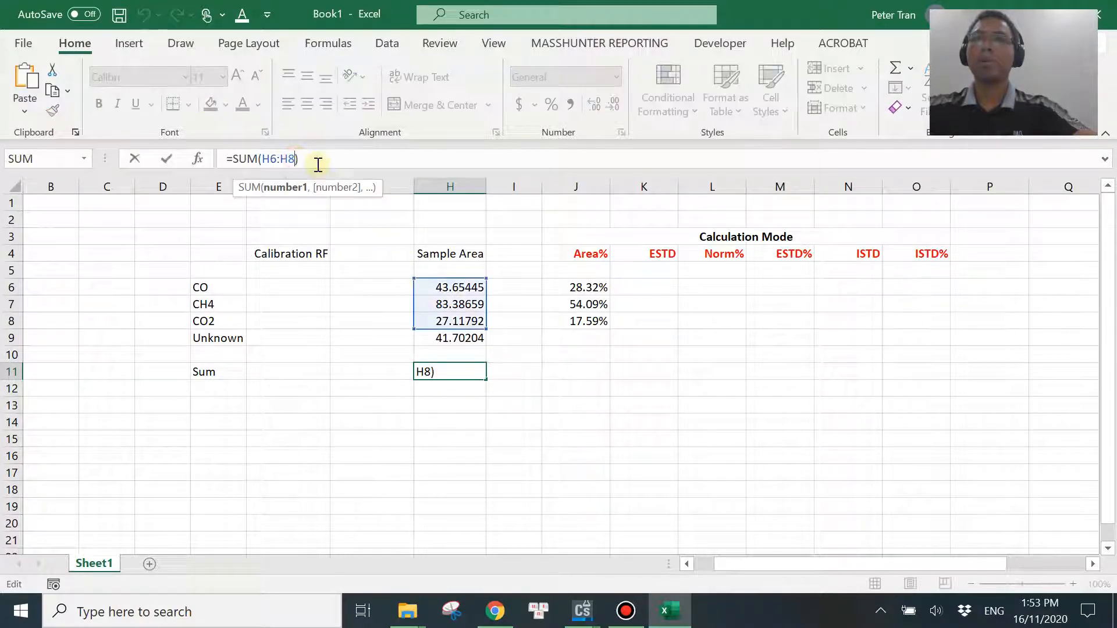
key("BackSpace")
key("BackSpace")
type("9)")
key("Return")
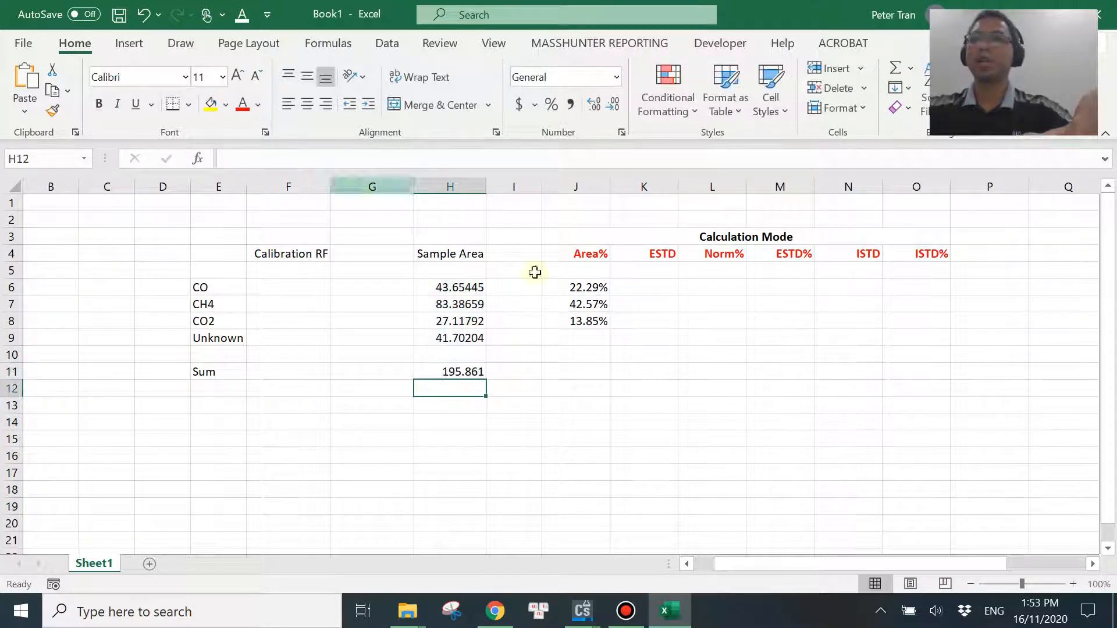
Calculate the unknown peak's Area% in cell J9 with the formula =H9/H11.
left_click(580, 336)
left_click(590, 324)
left_click(585, 338)
type("=")
left_click(461, 337)
type("/")
left_click(453, 373)
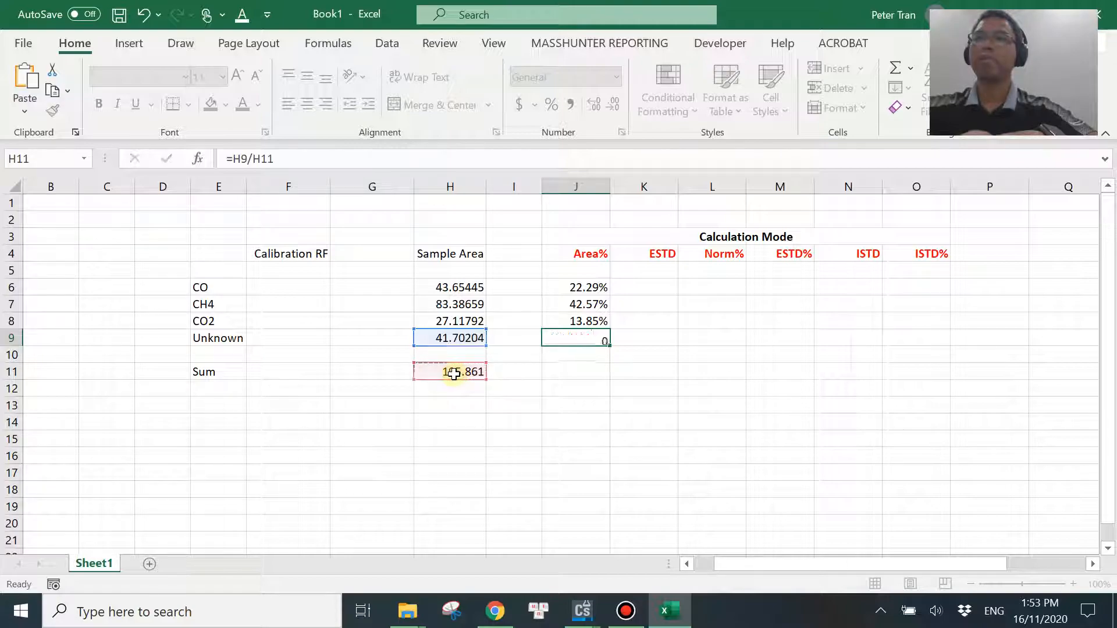
key("Return")
Format the unknown's Area% in J9 as a percentage with two decimal places.
left_click(584, 338)
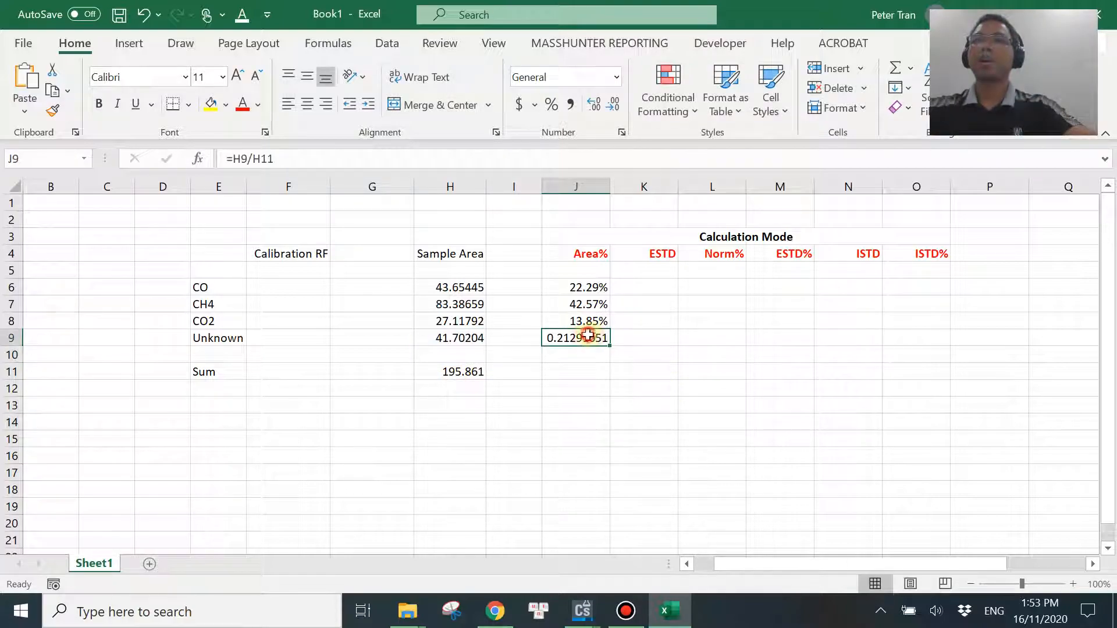
left_click(570, 103)
left_click(551, 104)
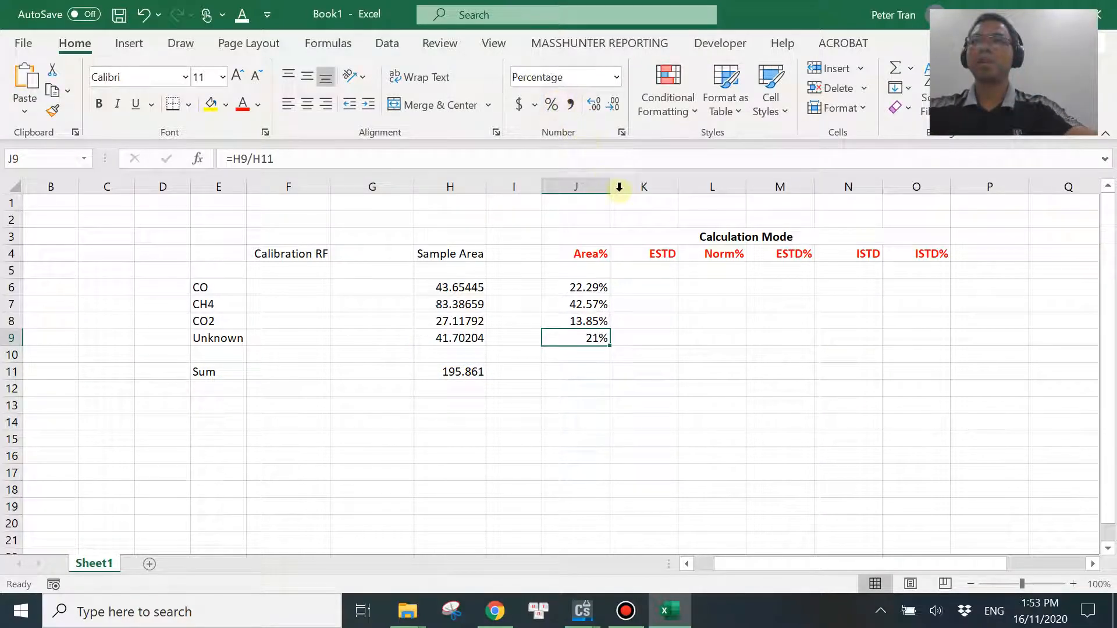
left_click(594, 105)
left_click(594, 104)
left_click(658, 429)
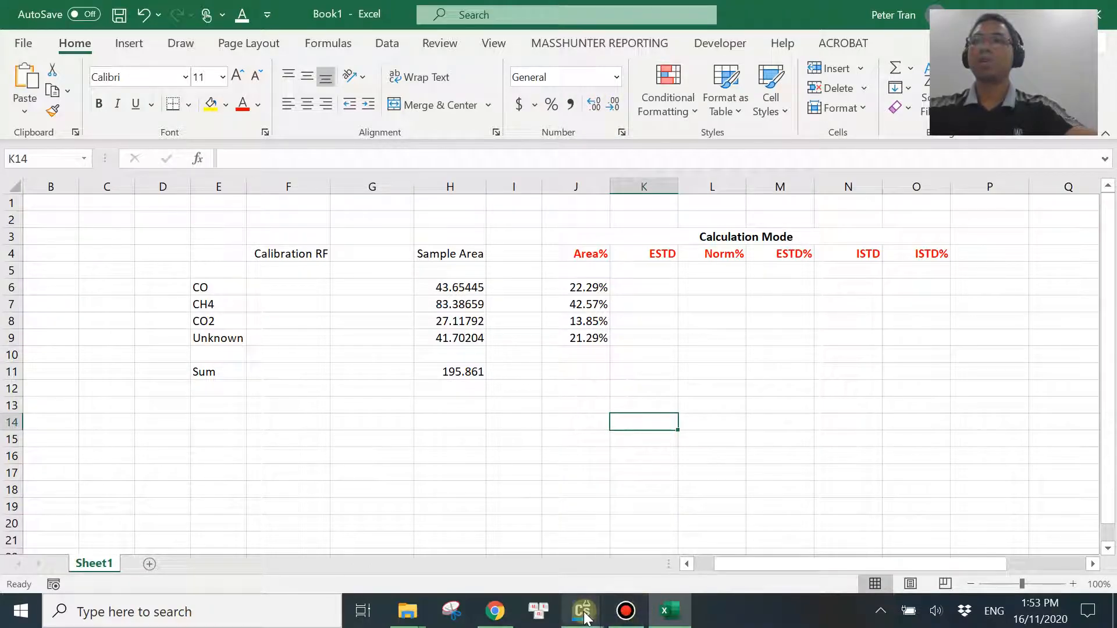
Compare the ChemStation report's Area % values with the recalculated values in Excel cells J6:J9.
mouse_move(582, 611)
left_click(673, 547)
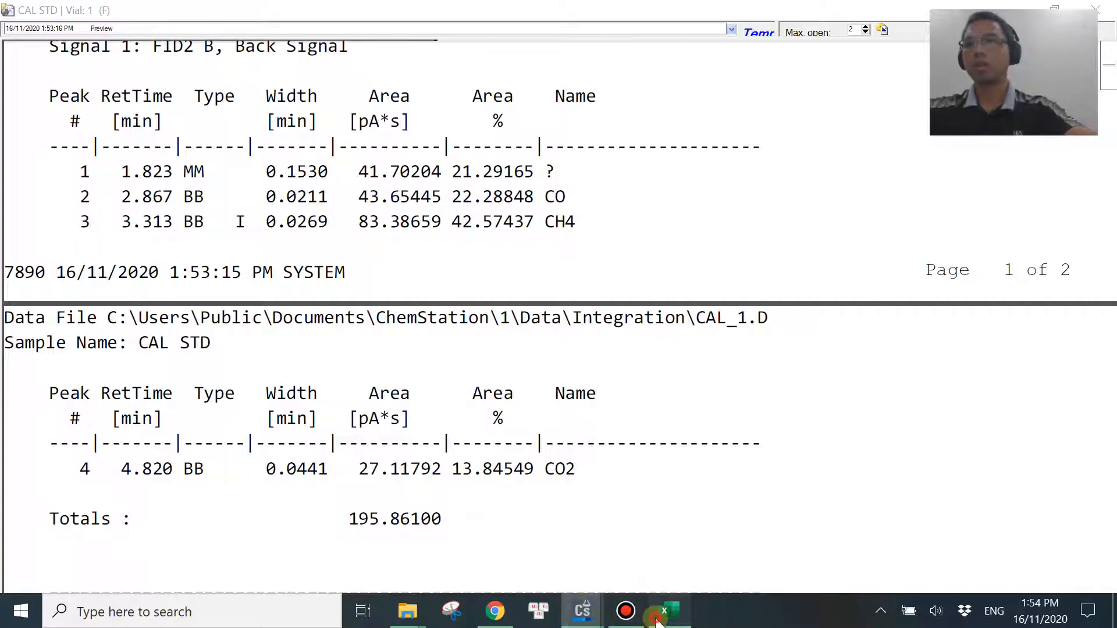
left_click(669, 611)
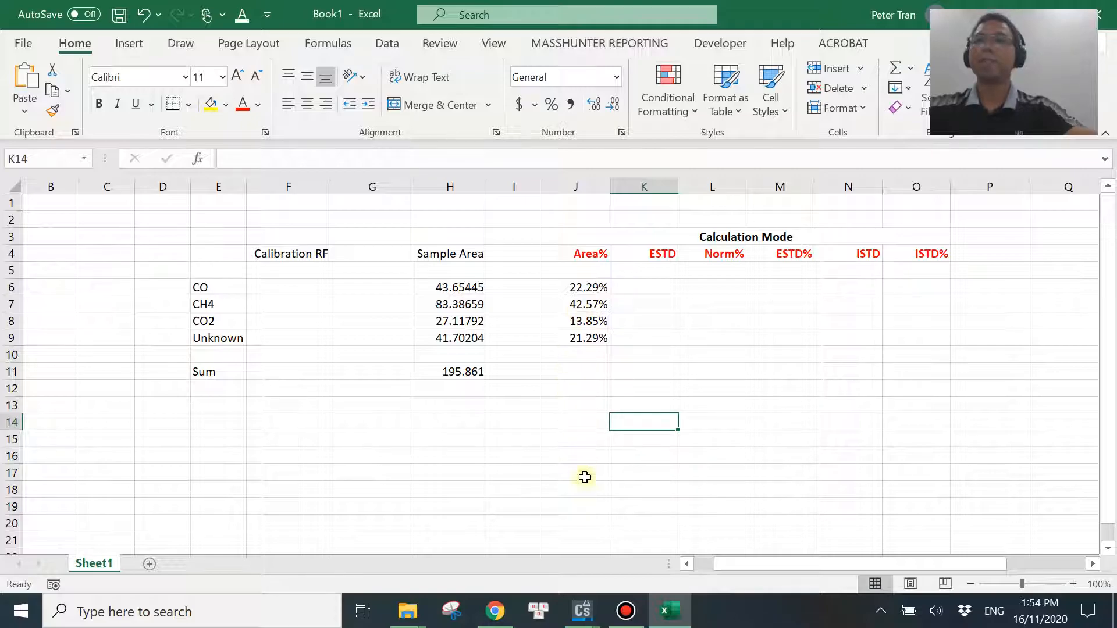
mouse_move(582, 611)
left_click(668, 544)
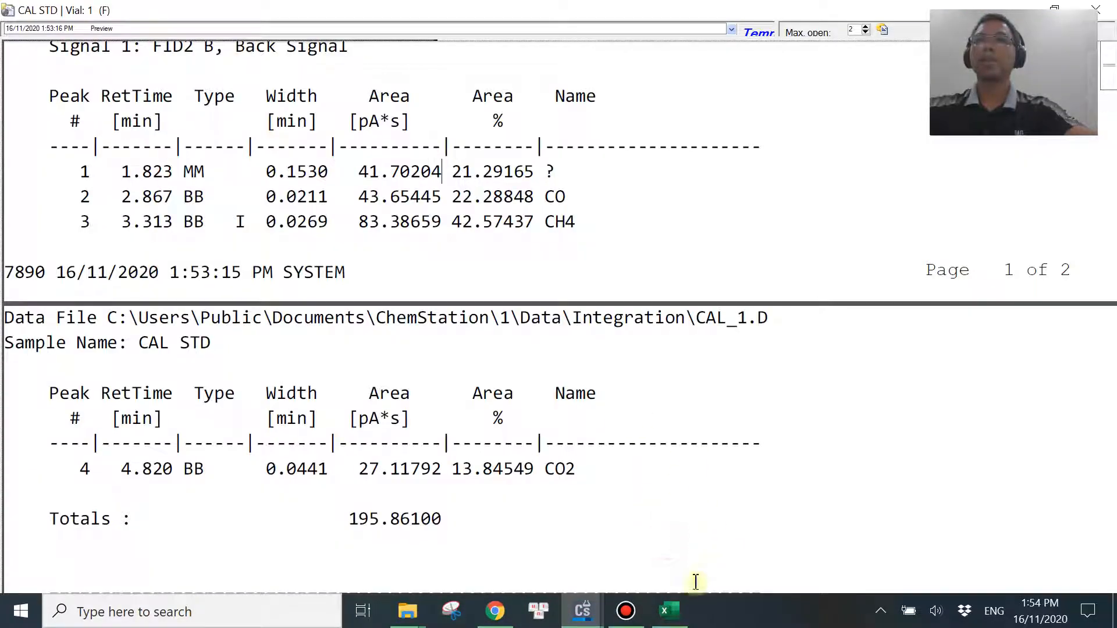
left_click(669, 610)
left_click(644, 288)
Close the Area% report in ChemStation and set the report's calculation mode to ESTD in the quantitation settings.
mouse_move(581, 611)
left_click(674, 541)
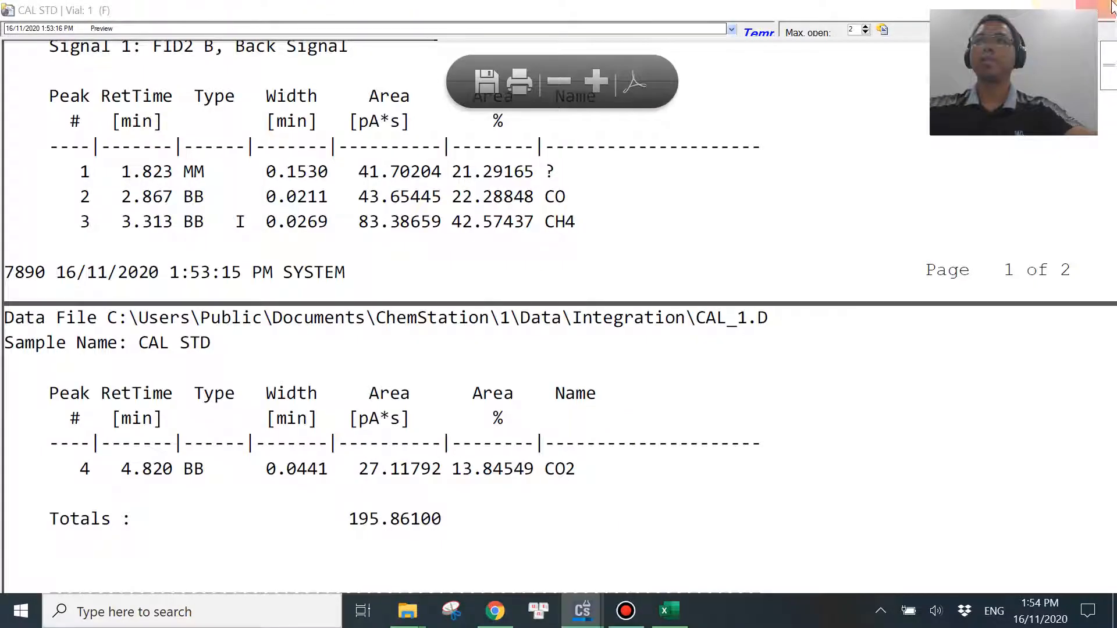
left_click(1096, 10)
left_click(367, 31)
left_click(378, 65)
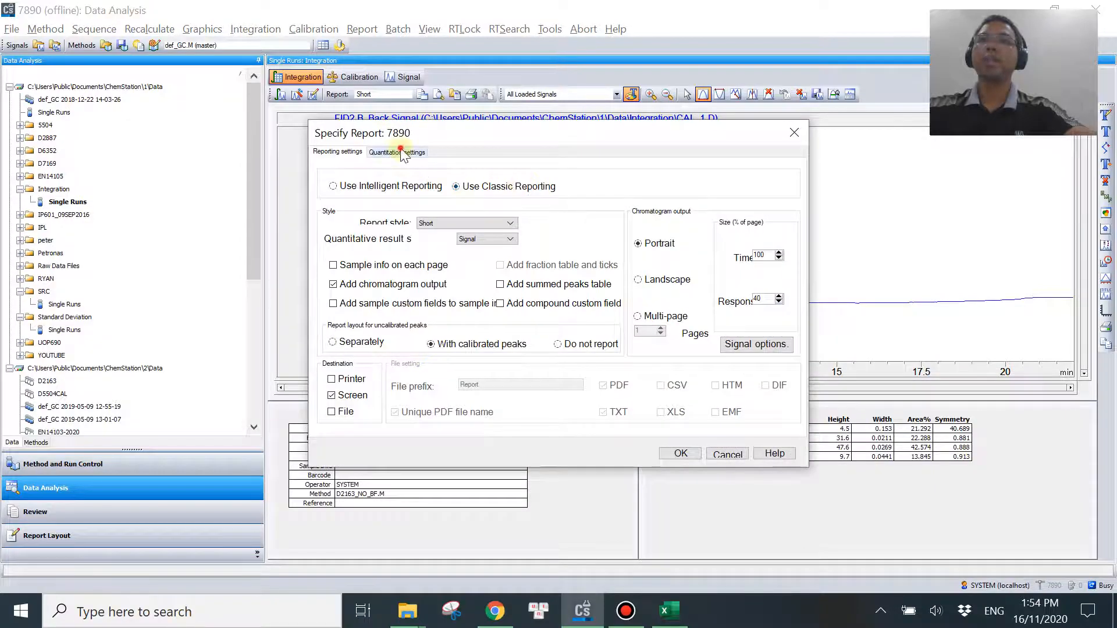
left_click(398, 152)
left_click(427, 186)
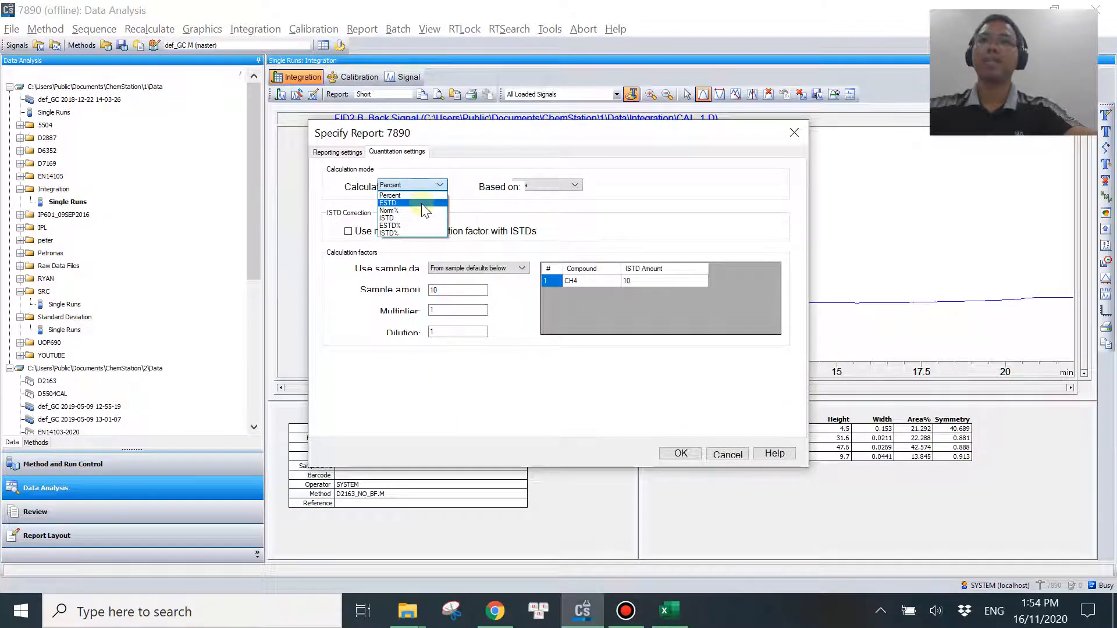
left_click(421, 204)
left_click(680, 453)
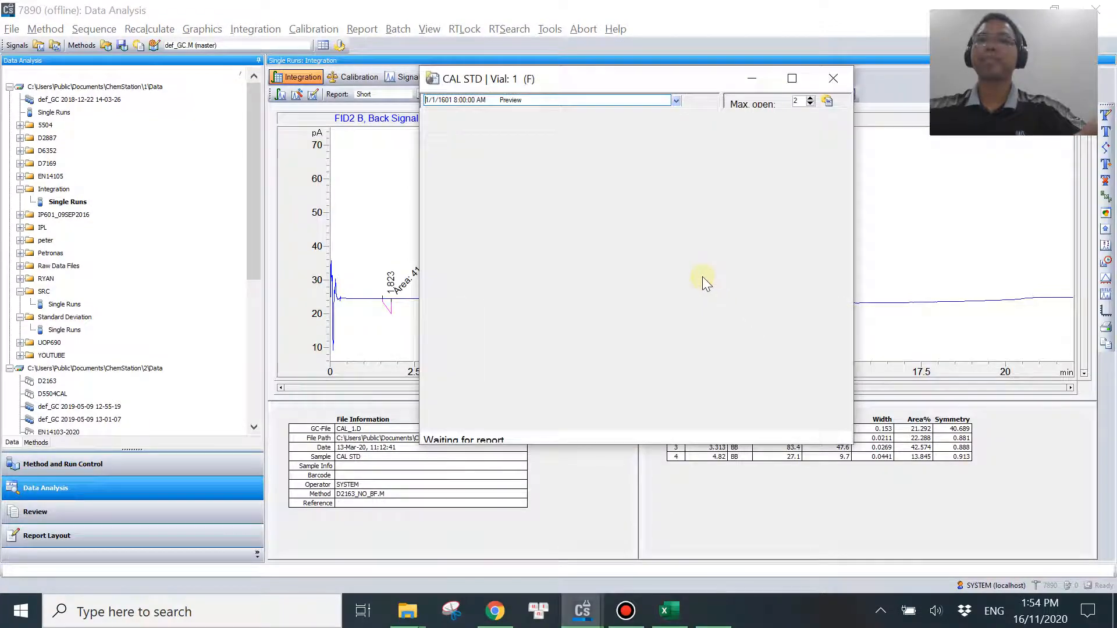
Examine the Amt/Area and Amount columns in the ESTD report preview, and close the preview.
left_click_drag(649, 78, 538, 82)
scroll(675, 250, "down", 3)
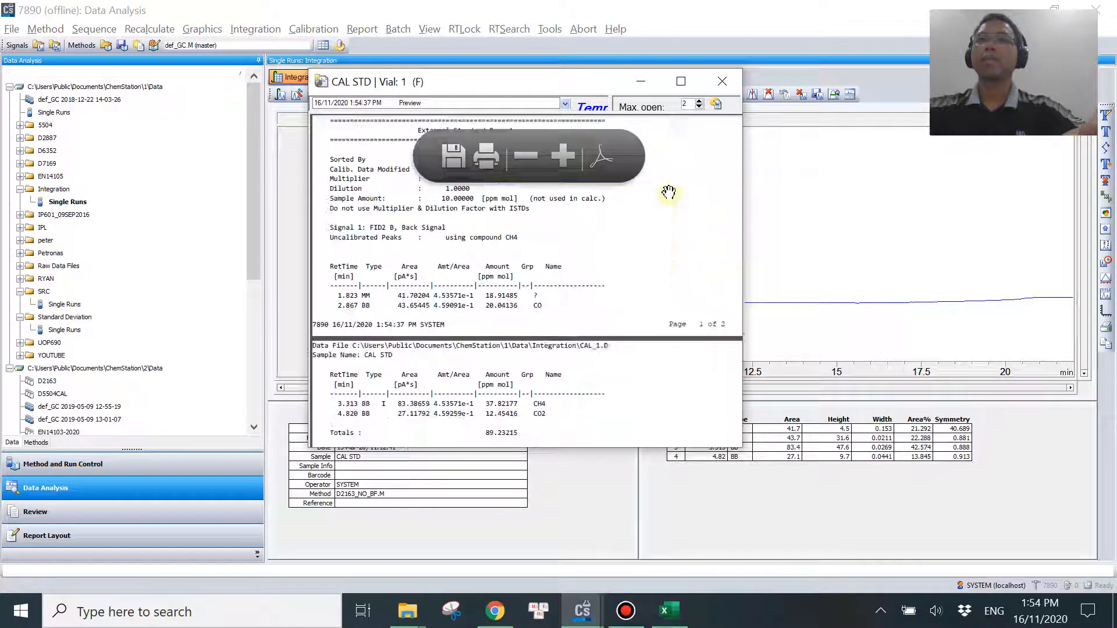
left_click(680, 81)
scroll(640, 407, "down", 3)
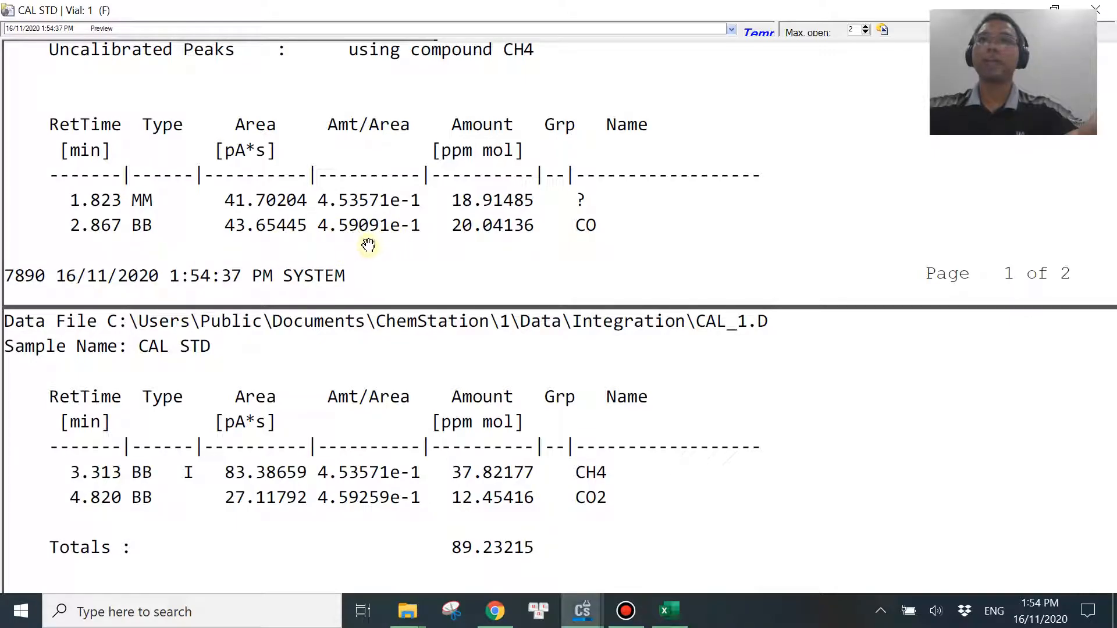
left_click(1103, 6)
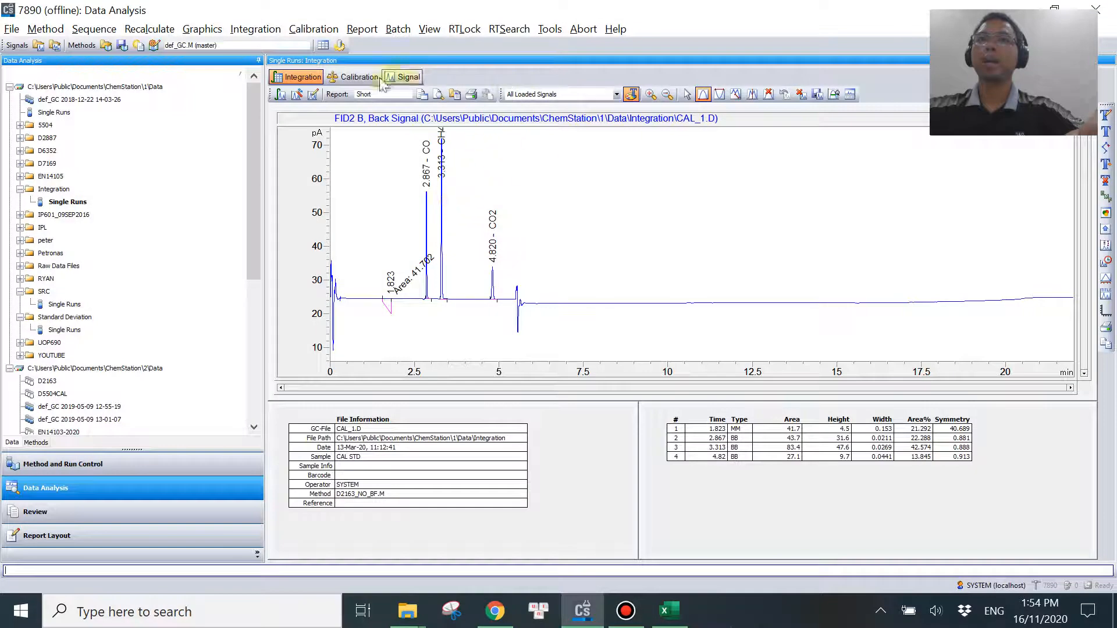
Open the calibration table and examine the response factors of CO, CH4 and CO2.
left_click(356, 78)
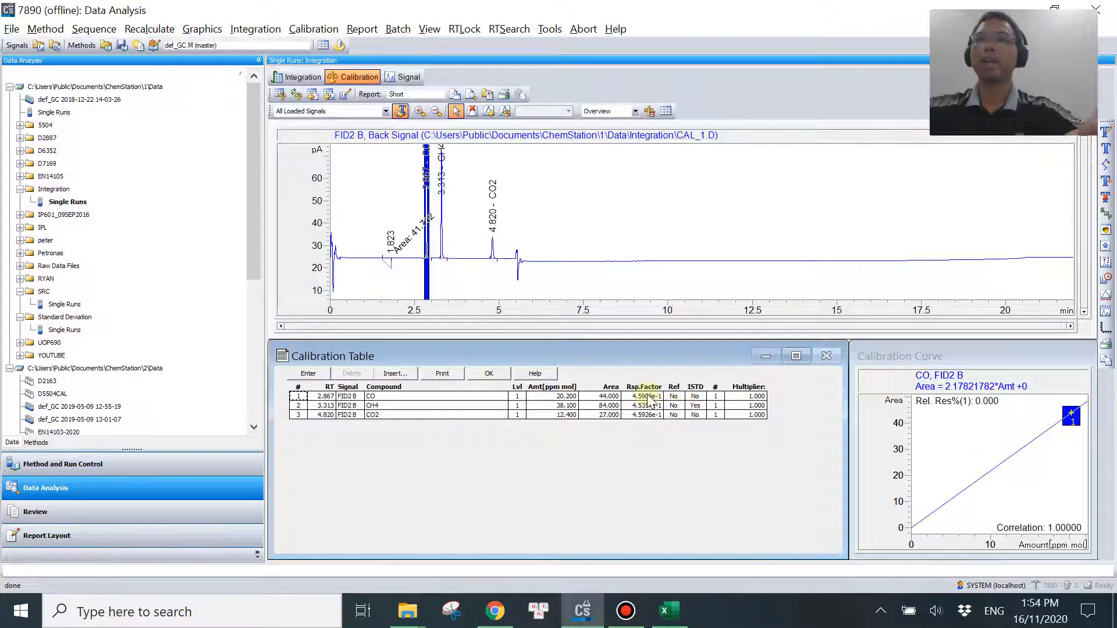
left_click(646, 396)
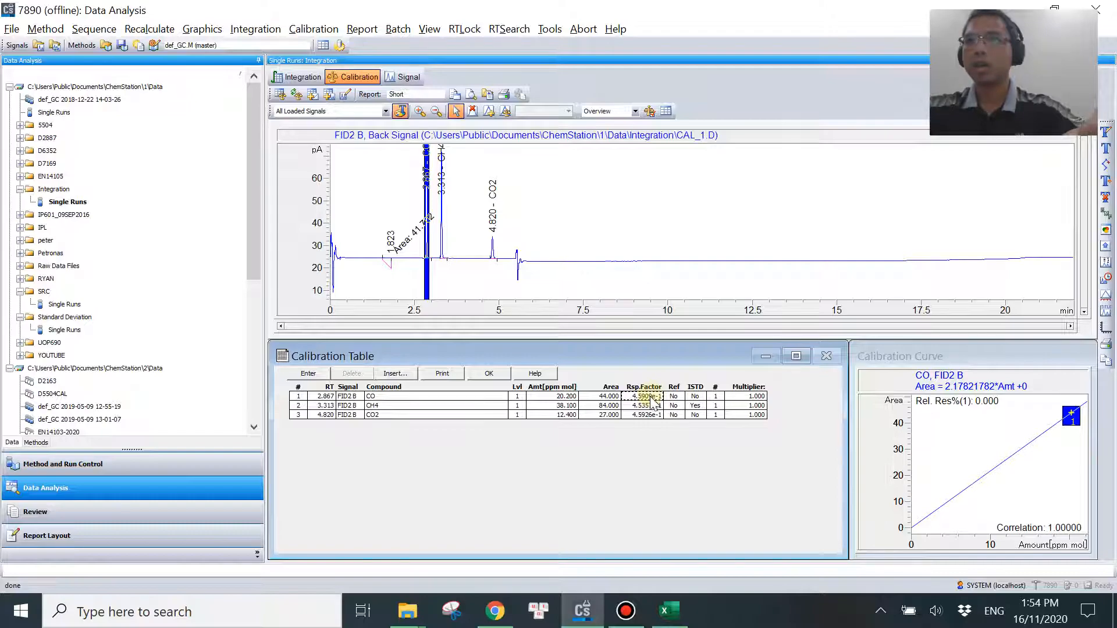
mouse_move(669, 620)
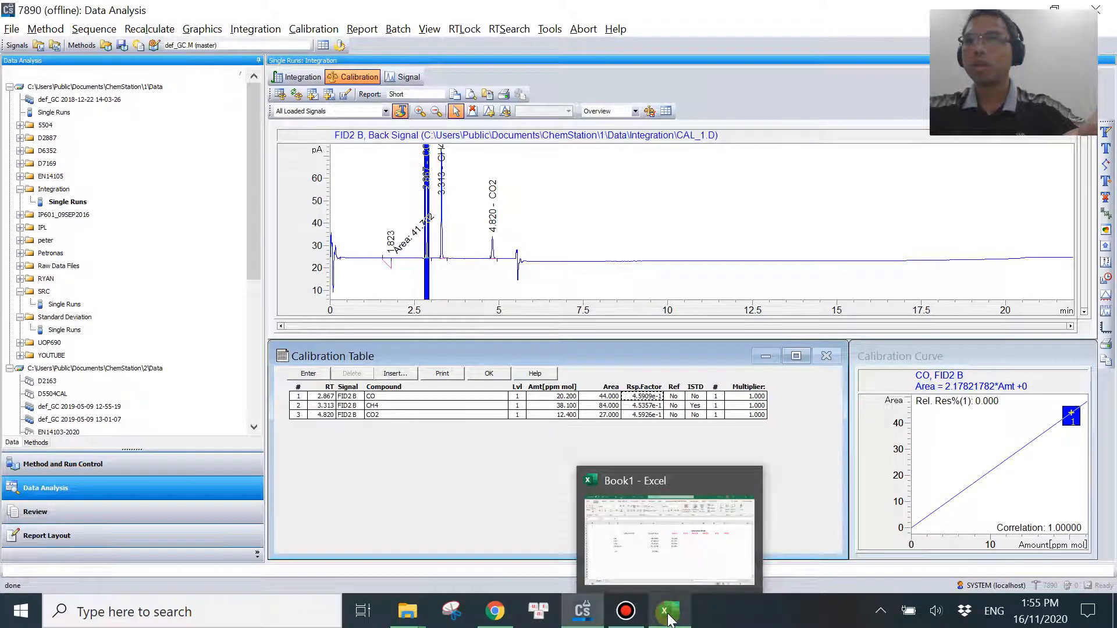
Generate the ESTD report again, place its preview clear of the response factors, and show its Amt/Area columns.
left_click(368, 30)
left_click(378, 49)
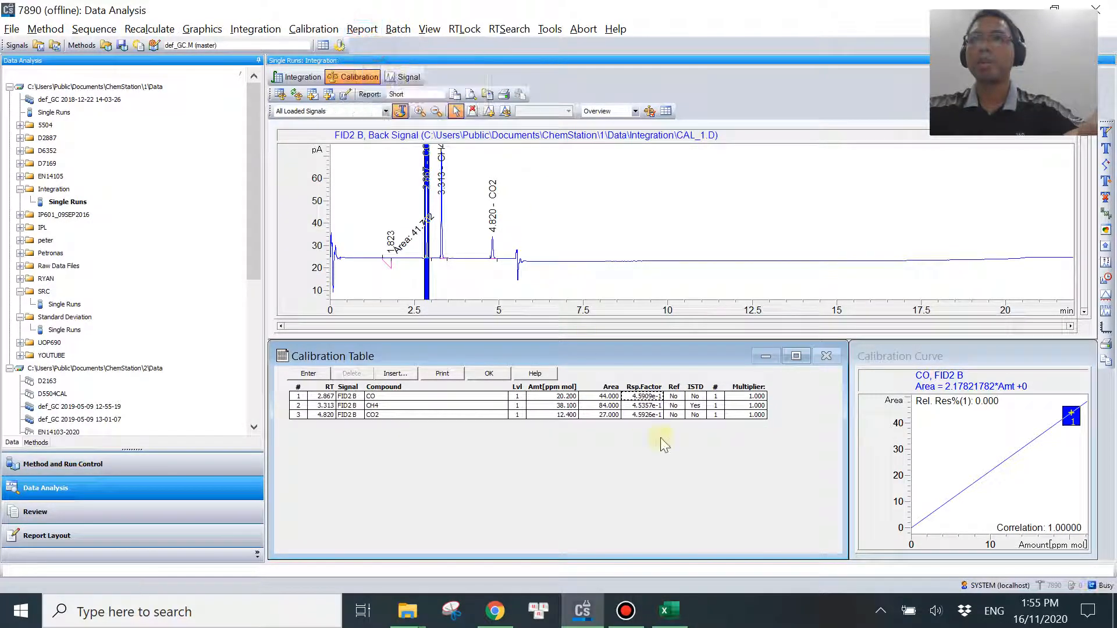
left_click_drag(574, 82, 331, 68)
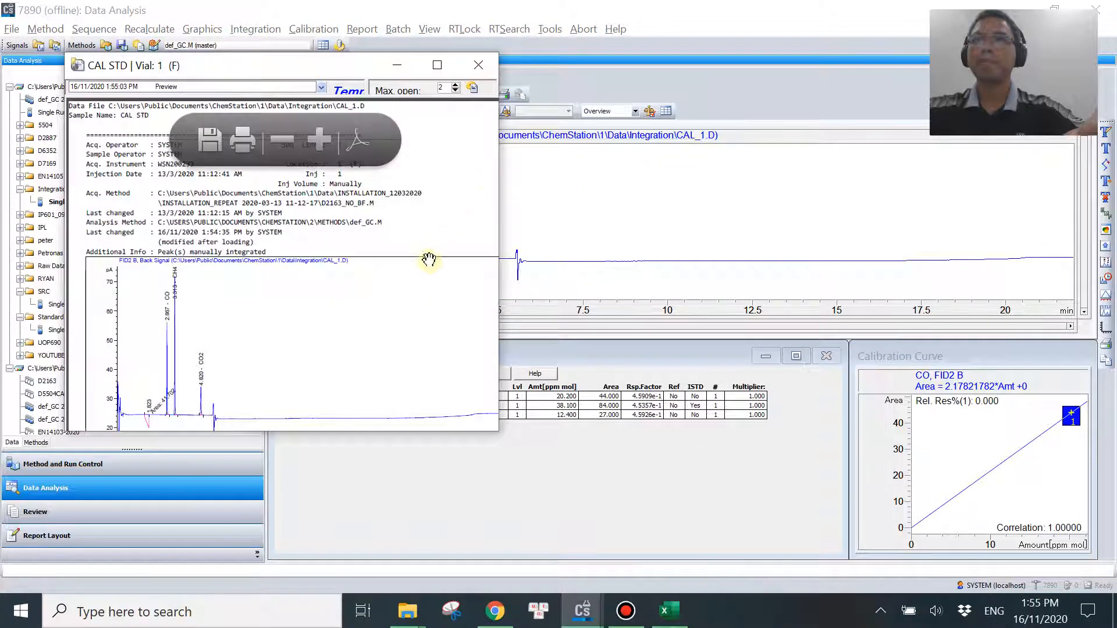
scroll(429, 256, "down", 5)
scroll(388, 328, "down", 3)
scroll(279, 287, "up", 3)
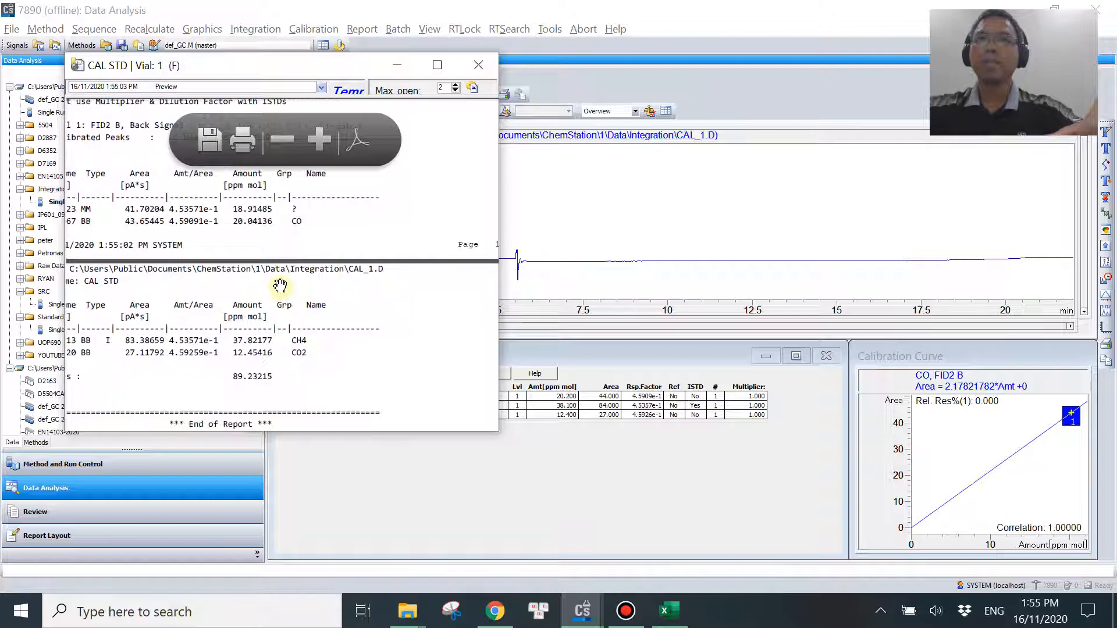
Copy CO's Amt/Area value 4.59091e-1 from the ESTD report preview and paste it into cell F6 of the Excel sheet.
left_click_drag(277, 274, 402, 239)
left_click_drag(315, 243, 311, 297)
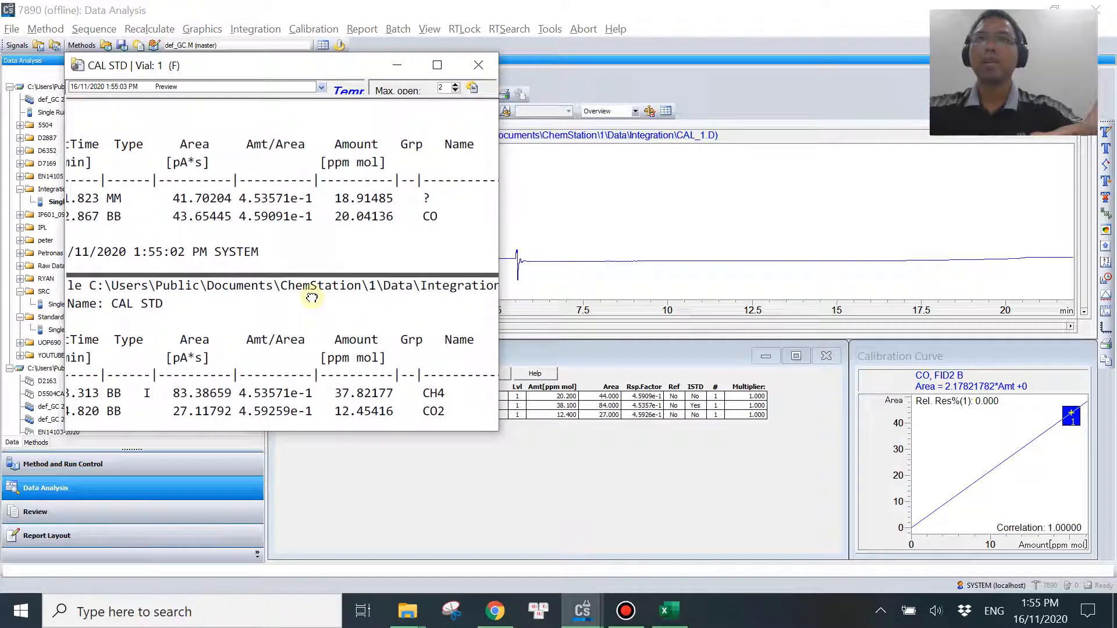
left_click_drag(368, 242, 384, 229)
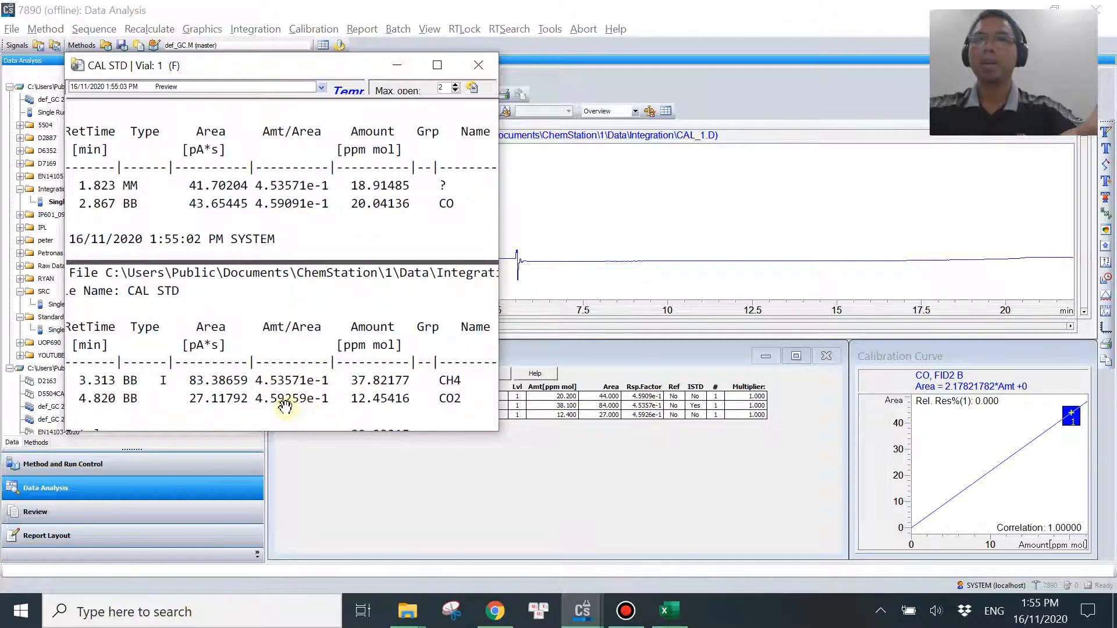
right_click(335, 237)
left_click(373, 251)
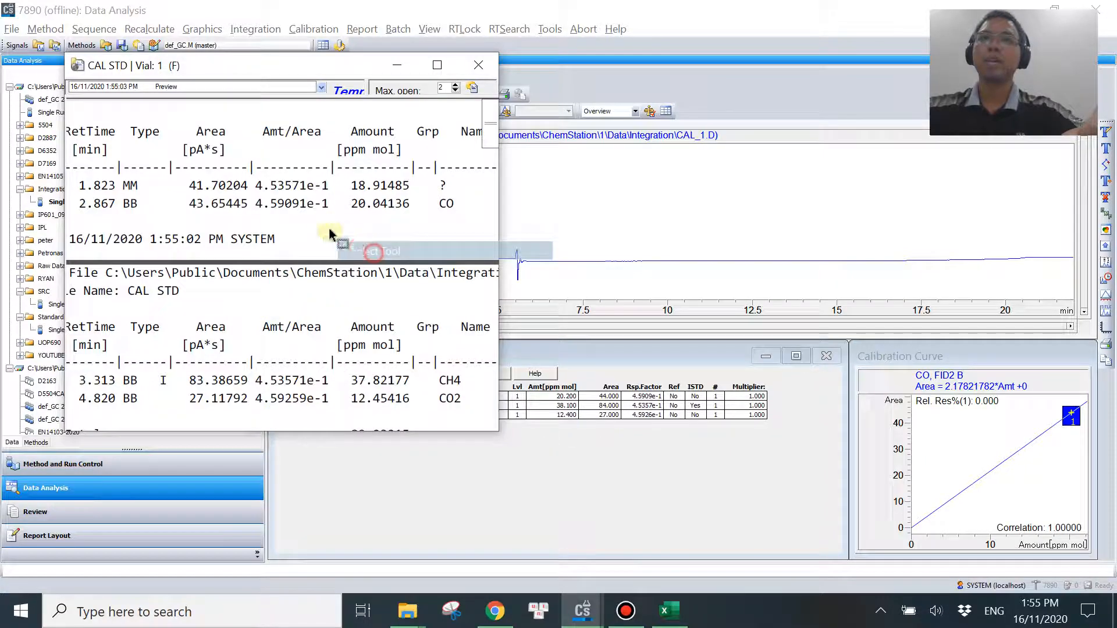
left_click_drag(255, 203, 329, 205)
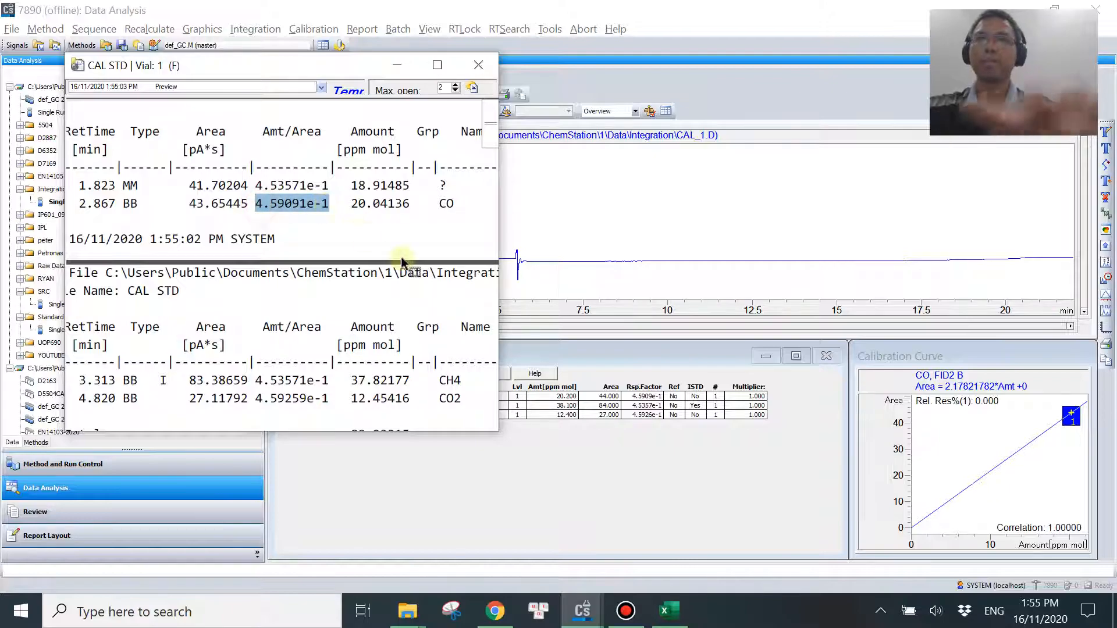
left_click(669, 610)
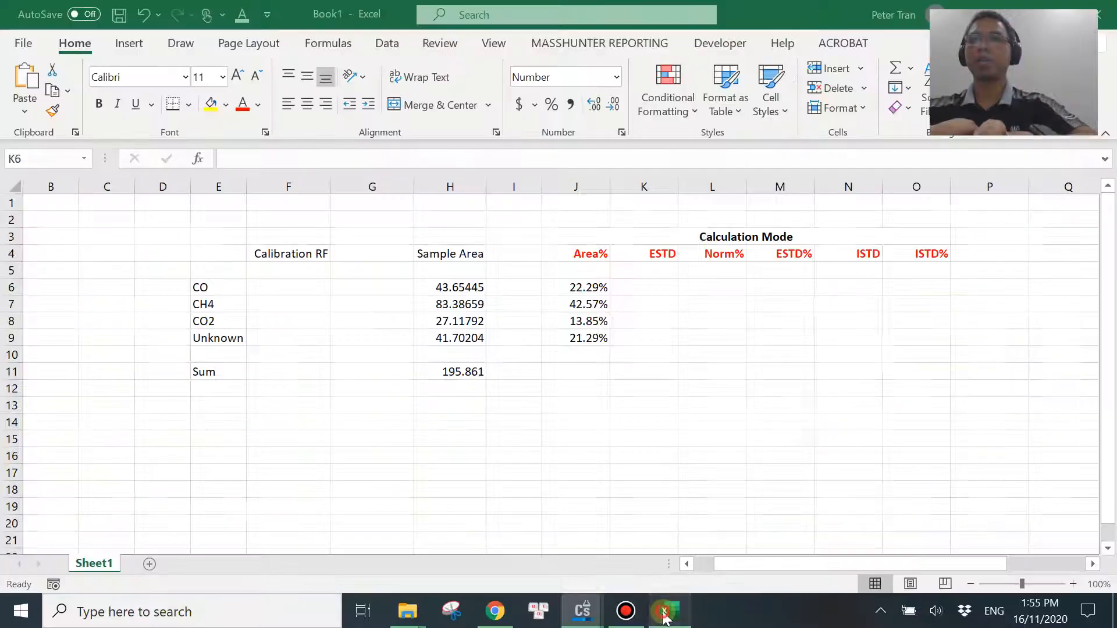
left_click(293, 287)
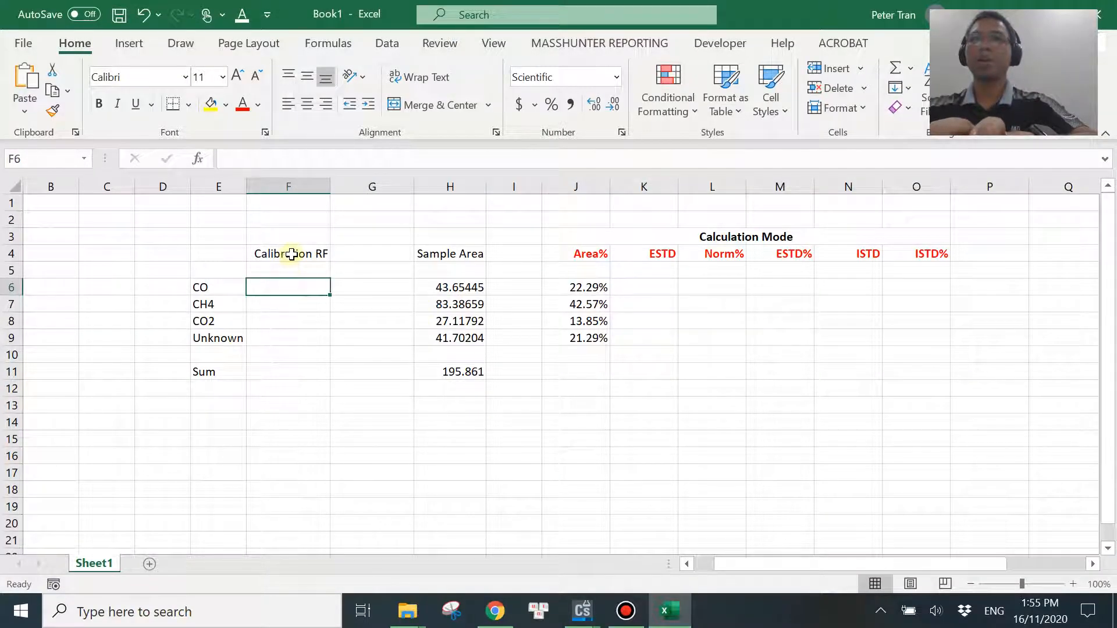
type("4.59091E-01")
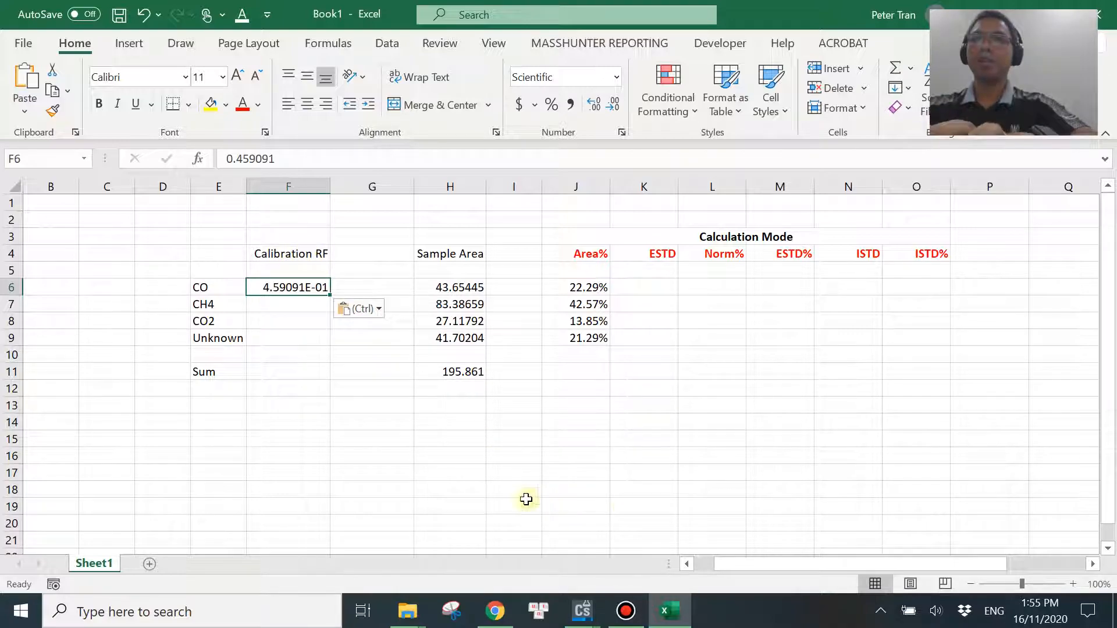
Copy CH4's Amt/Area value 4.53571e-1 from the ChemStation report preview into cell F7 of the Excel sheet.
mouse_move(582, 610)
left_click(678, 526)
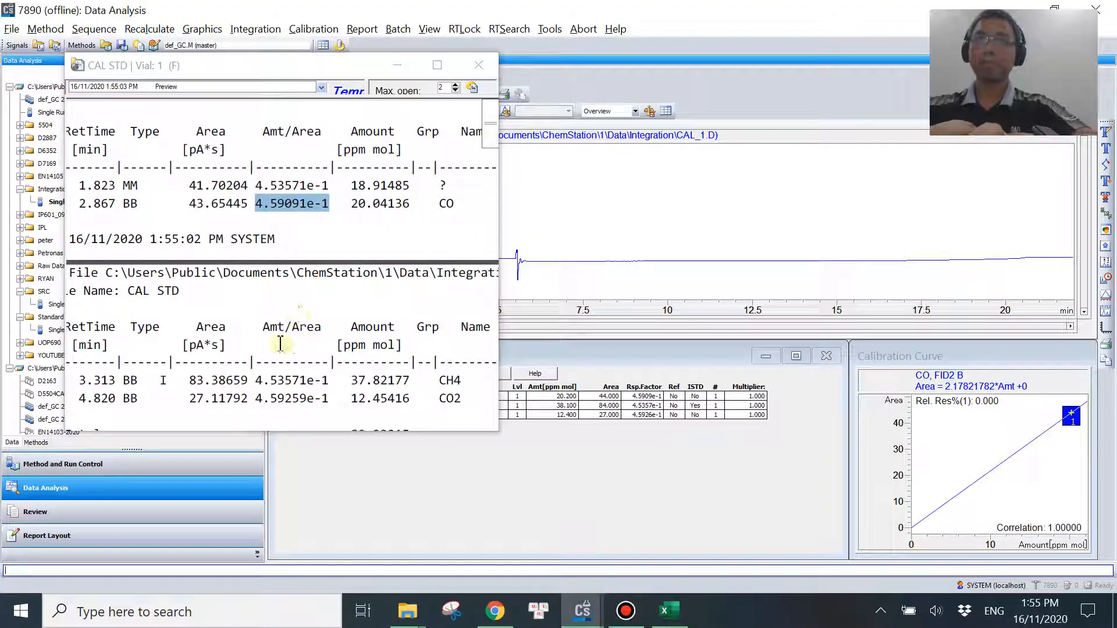
left_click_drag(253, 381, 329, 381)
key("ctrl+c")
double_click(283, 382)
left_click(668, 611)
left_click(291, 305)
key("ctrl+v")
Copy CO2's Amt/Area value 4.59259e-1 from the ChemStation report preview into cell F8 of the Excel sheet.
mouse_move(582, 611)
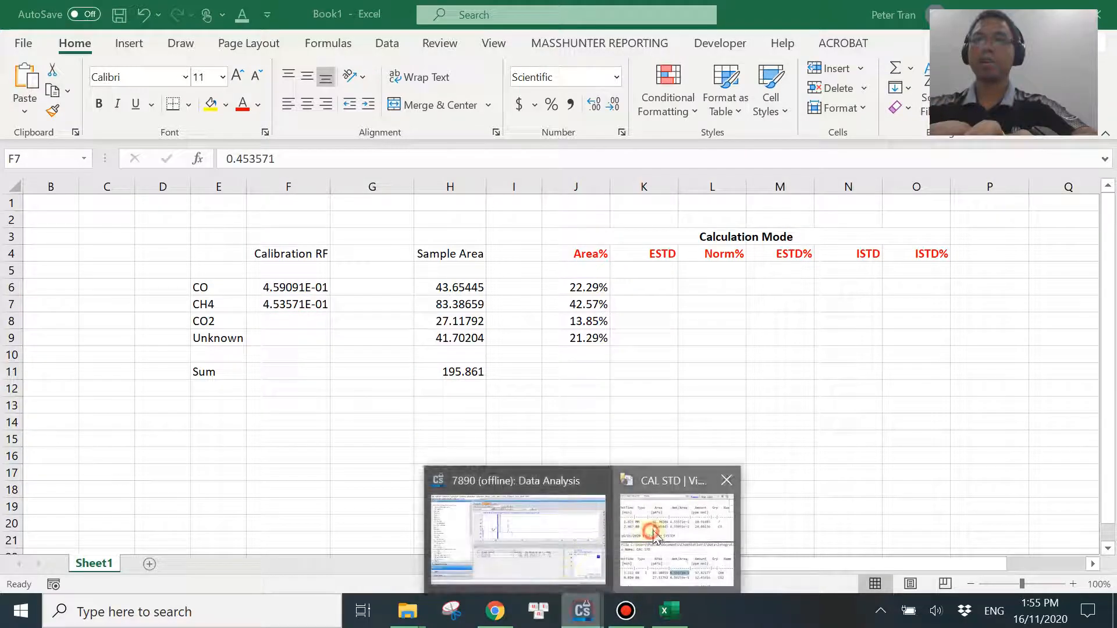
left_click(675, 526)
left_click_drag(256, 398, 330, 399)
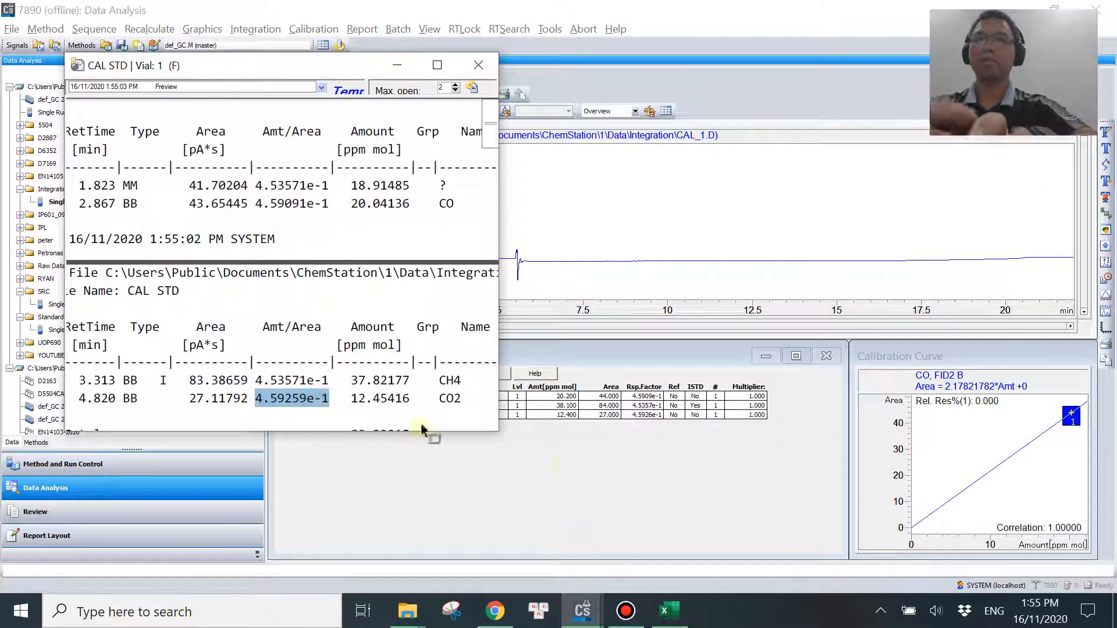
left_click(669, 611)
left_click(282, 321)
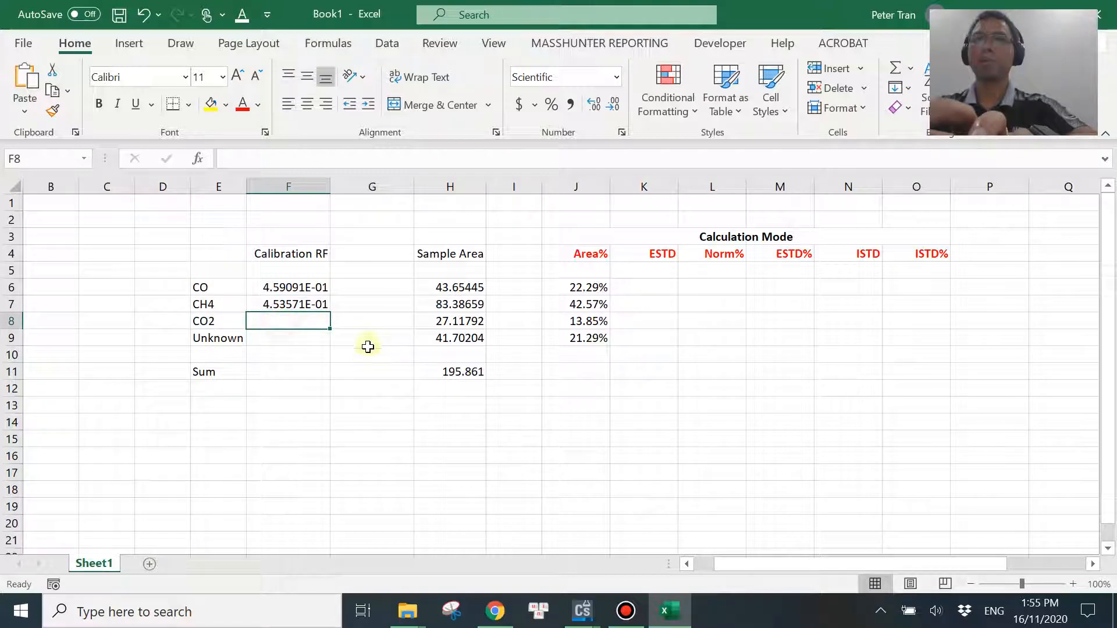
key("ctrl+v")
Calculate CO's ESTD amount in K6 as =F6*H6 and fill the formula down to K8 for CH4 and CO2.
left_click(659, 429)
left_click(651, 288)
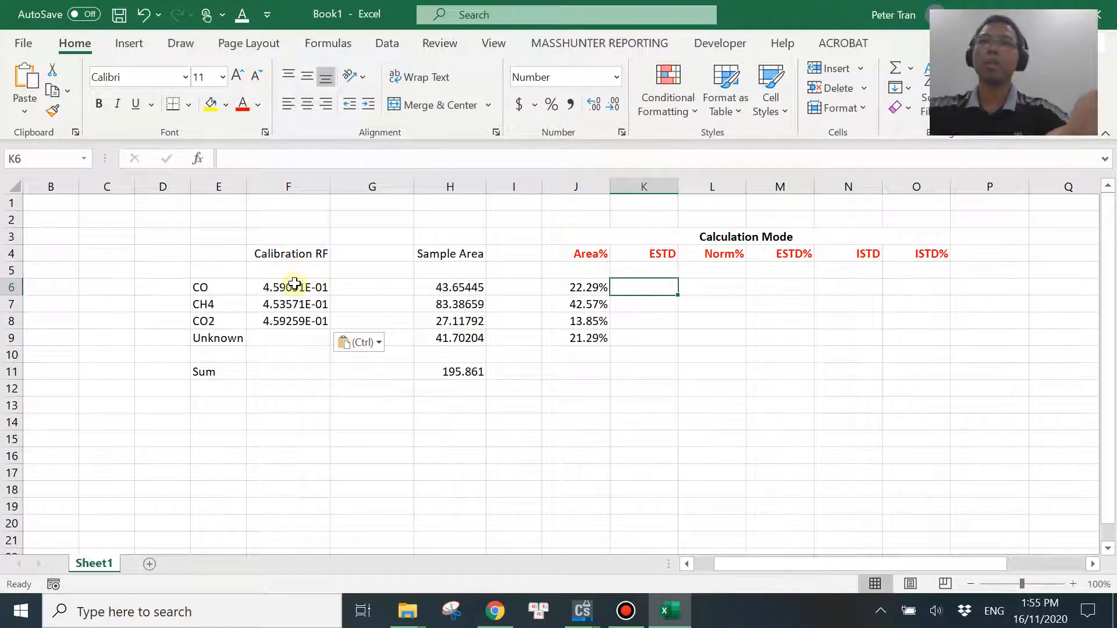
type("=")
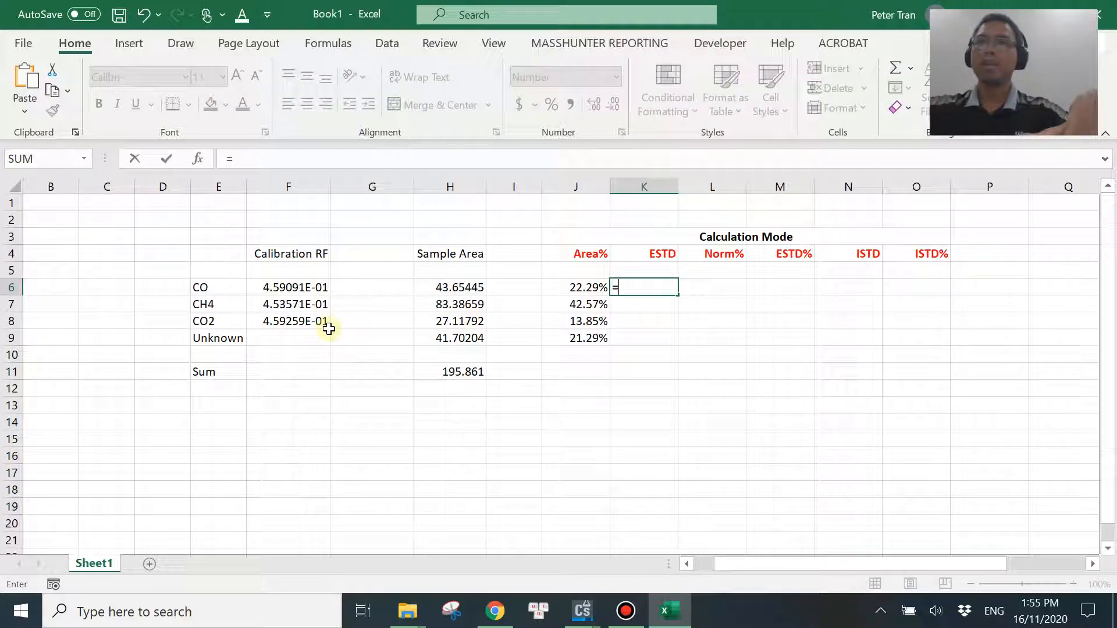
left_click(282, 288)
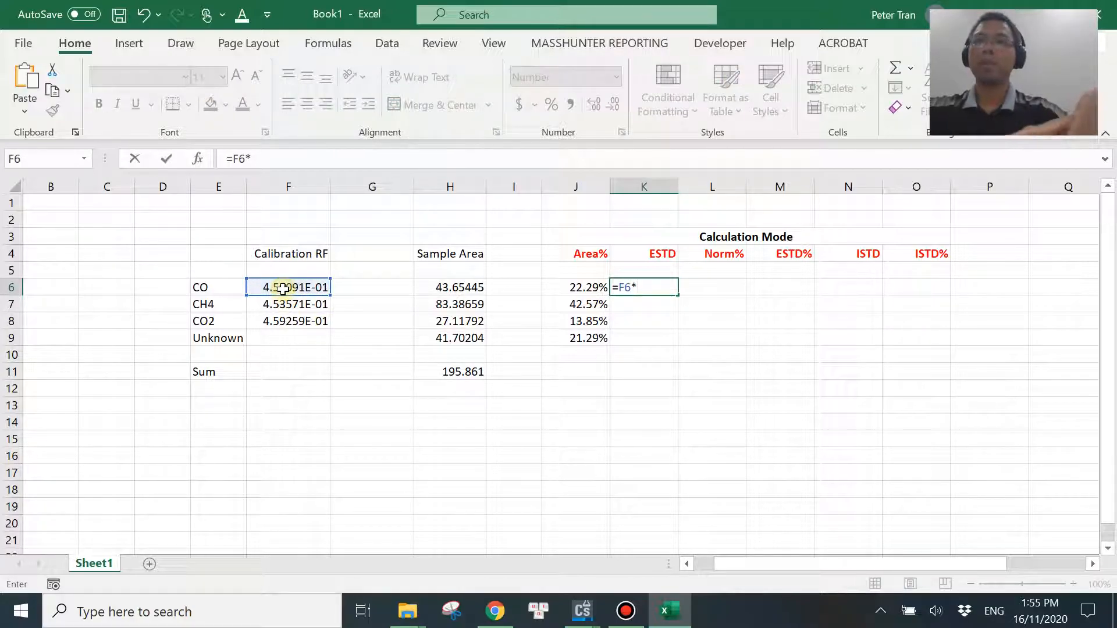
left_click(463, 287)
key("Return")
left_click(639, 288)
left_click_drag(679, 295, 679, 329)
left_click(708, 371)
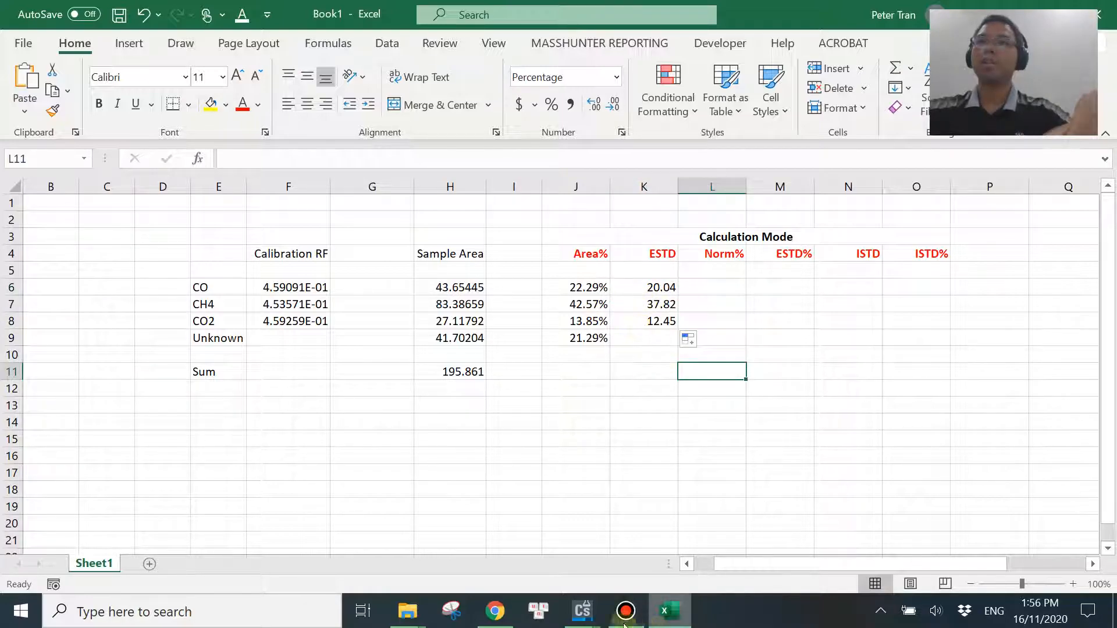
Switch to the ChemStation report preview and compare its CO, CH4 and CO2 amounts with the ESTD column in Excel.
left_click(583, 611)
left_click(425, 302)
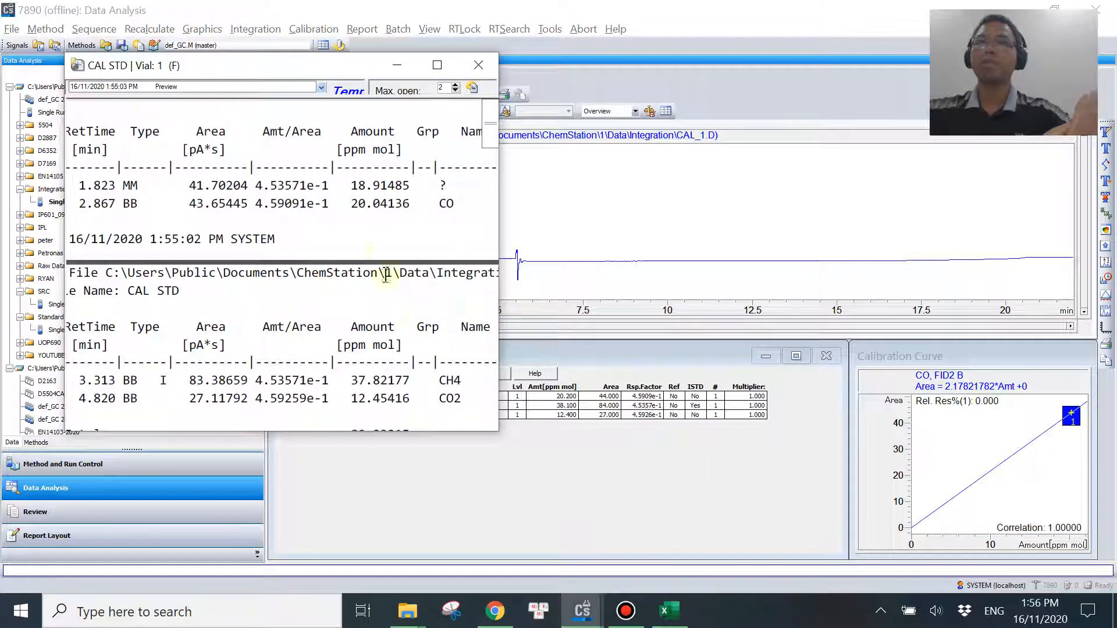
left_click_drag(349, 211, 378, 210)
left_click_drag(350, 382, 371, 402)
left_click(668, 611)
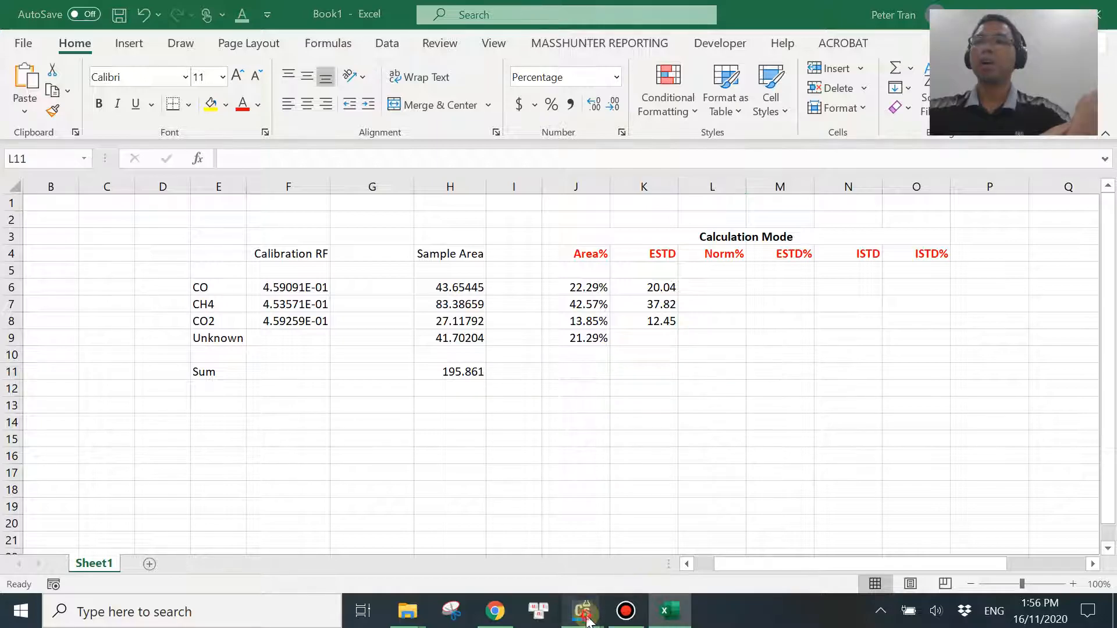
Close the ChemStation report preview and set Calculate Uncalibrated Peaks to No in the calibration settings.
mouse_move(582, 611)
left_click(678, 567)
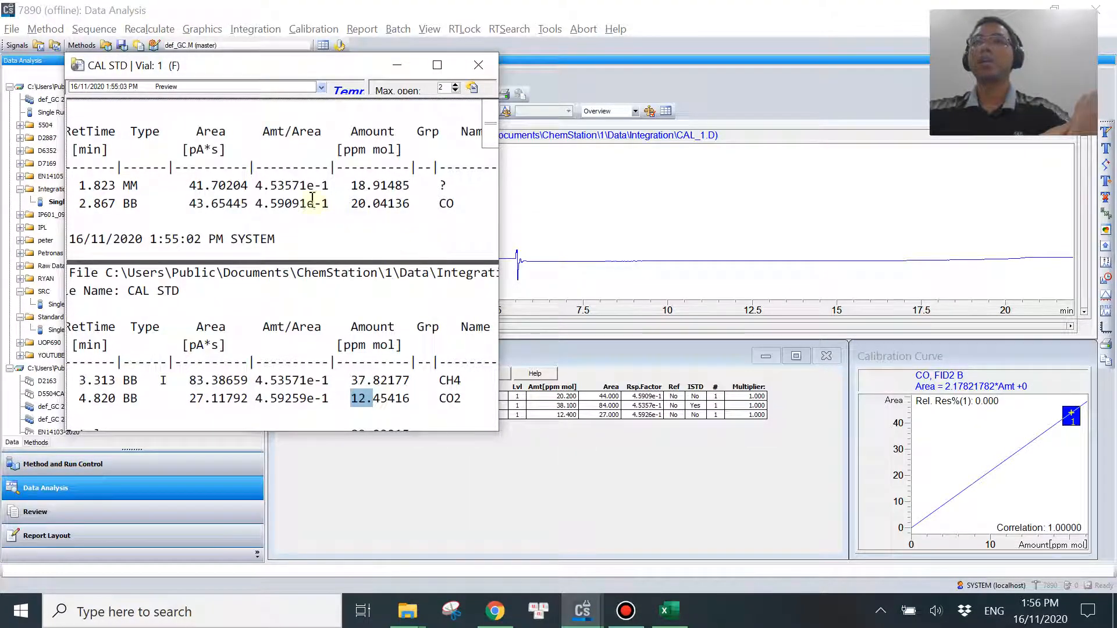
left_click(481, 72)
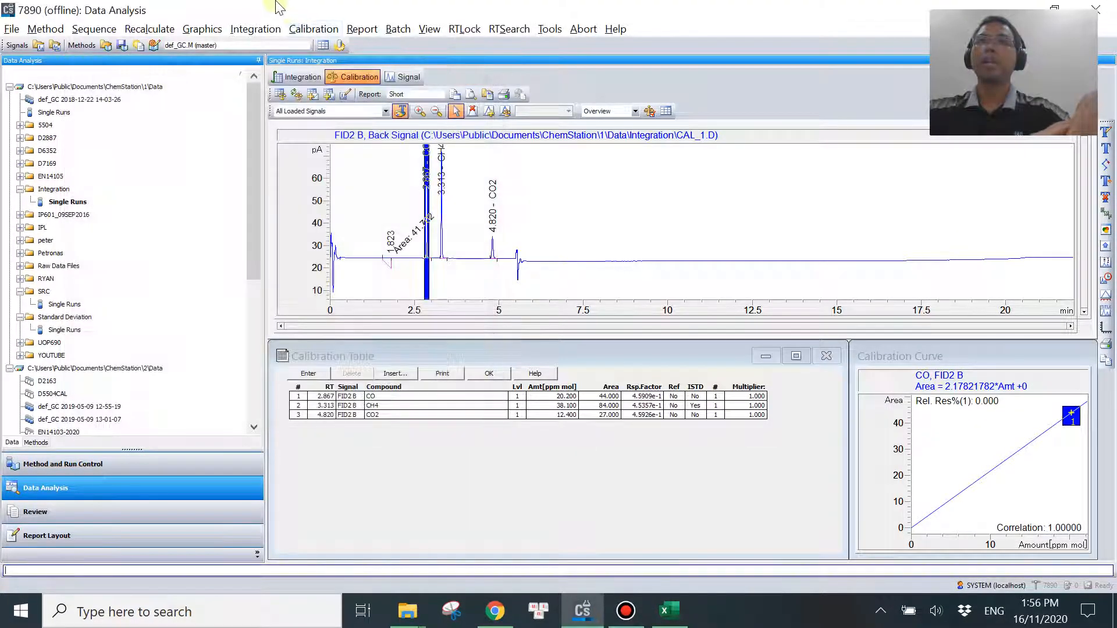
left_click(314, 29)
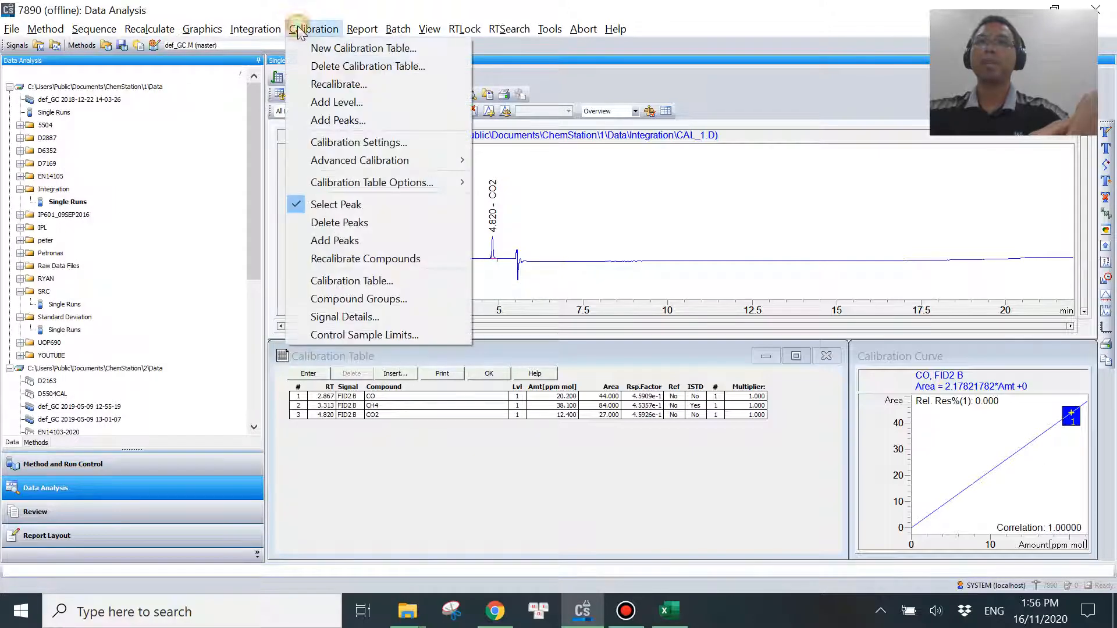
left_click(326, 142)
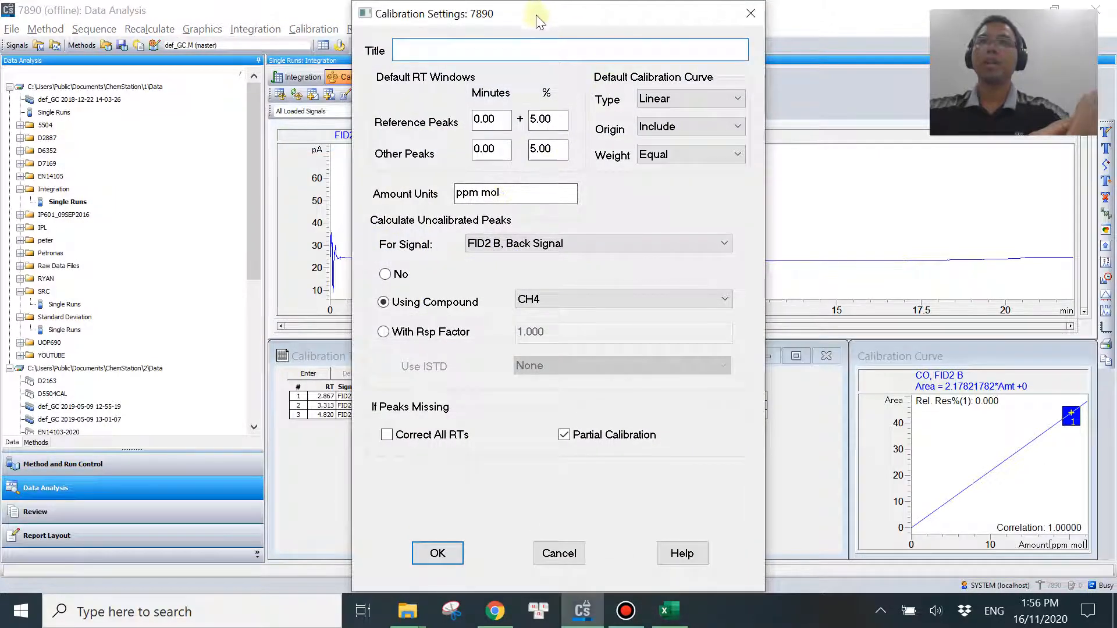
left_click_drag(558, 14, 317, 46)
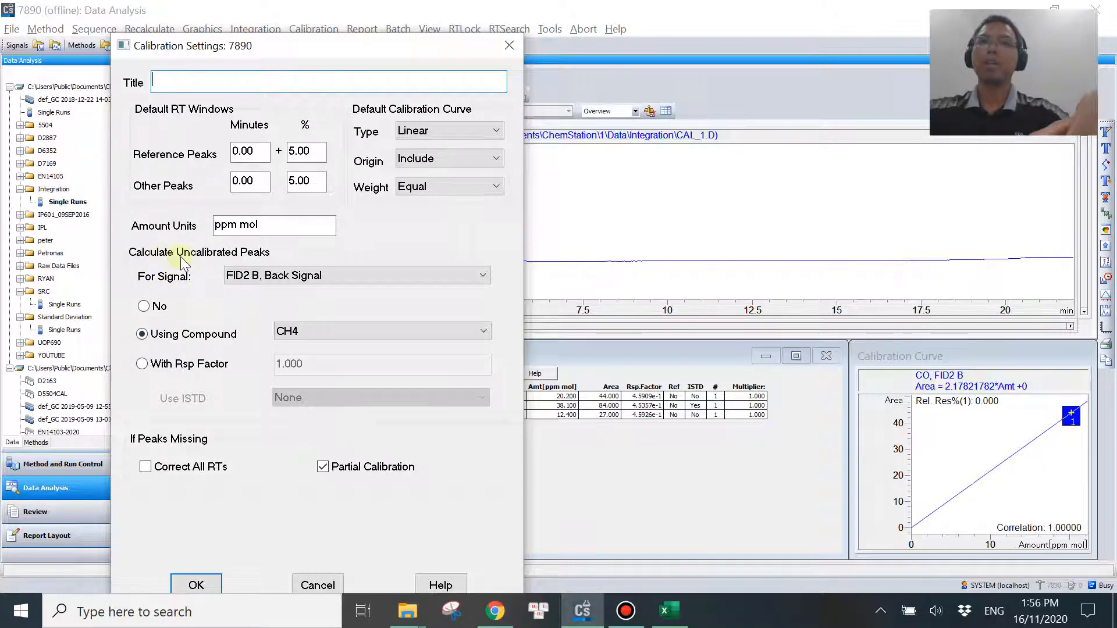
left_click(153, 308)
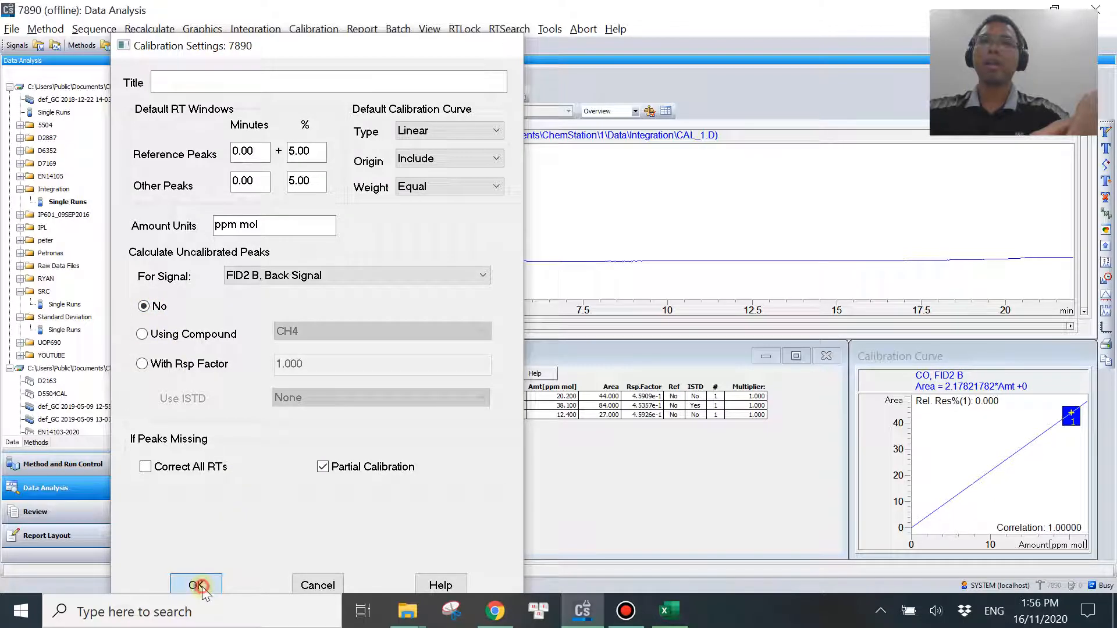
left_click(196, 585)
Generate the ESTD report again, examine its amounts and total, and compare them with the ESTD values K6:K8 in Excel.
left_click(362, 29)
left_click(378, 45)
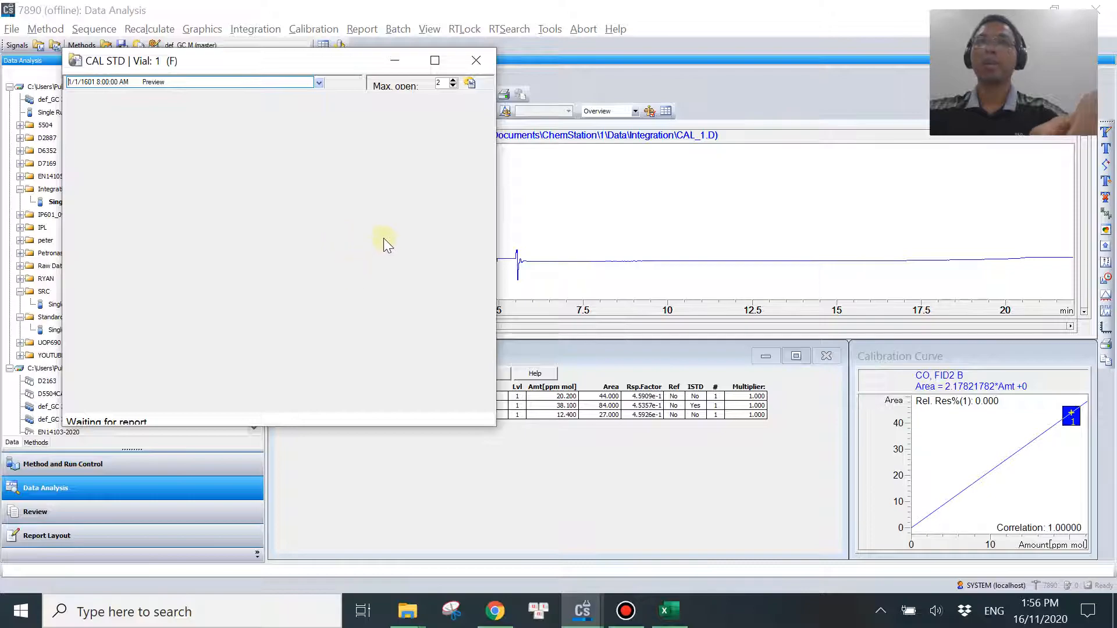
scroll(377, 310, "down", 10)
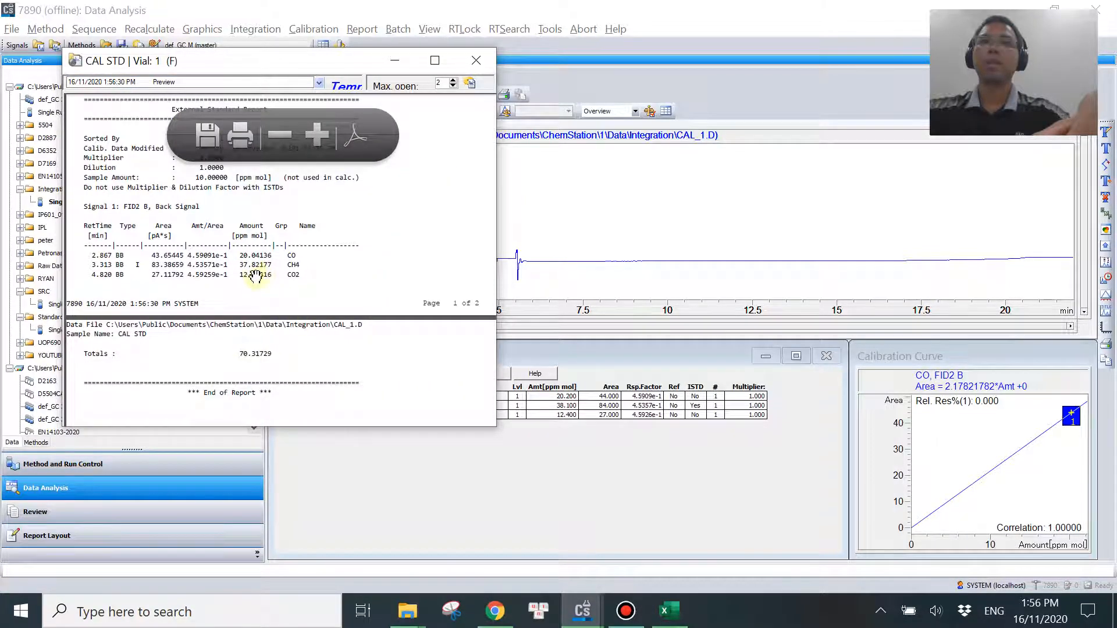
left_click(271, 285)
left_click_drag(278, 296, 351, 230)
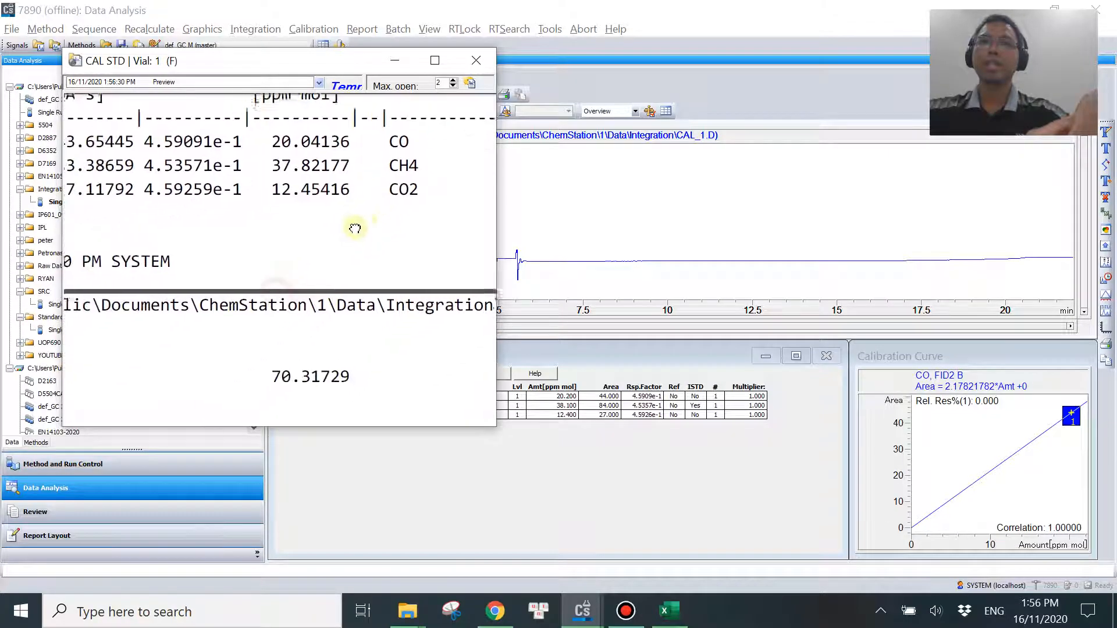
scroll(296, 226, "up", 1)
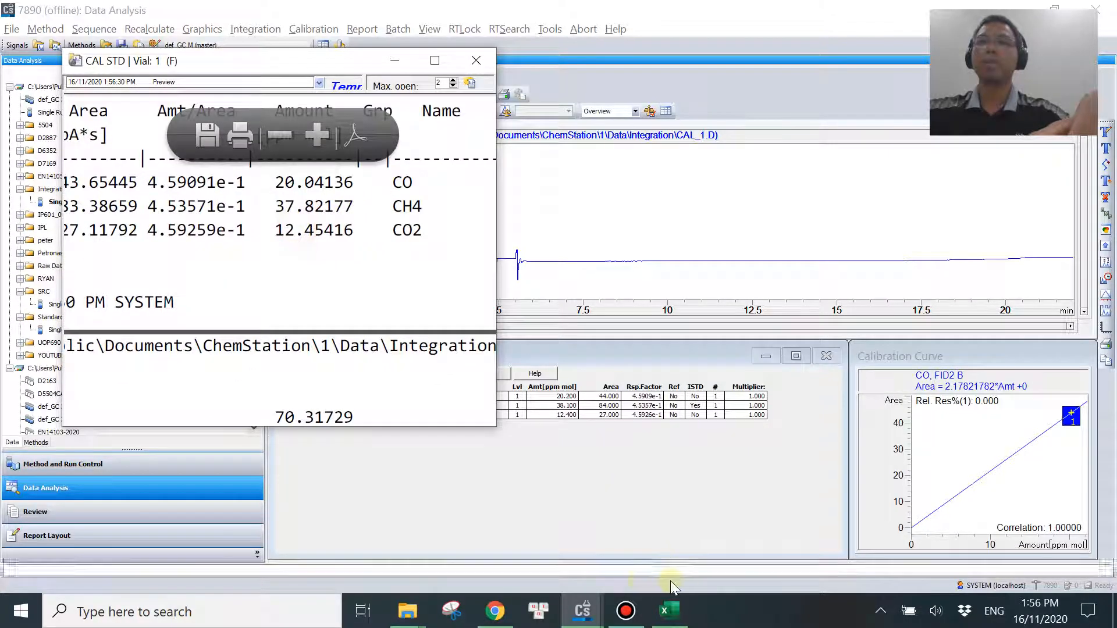
left_click(669, 610)
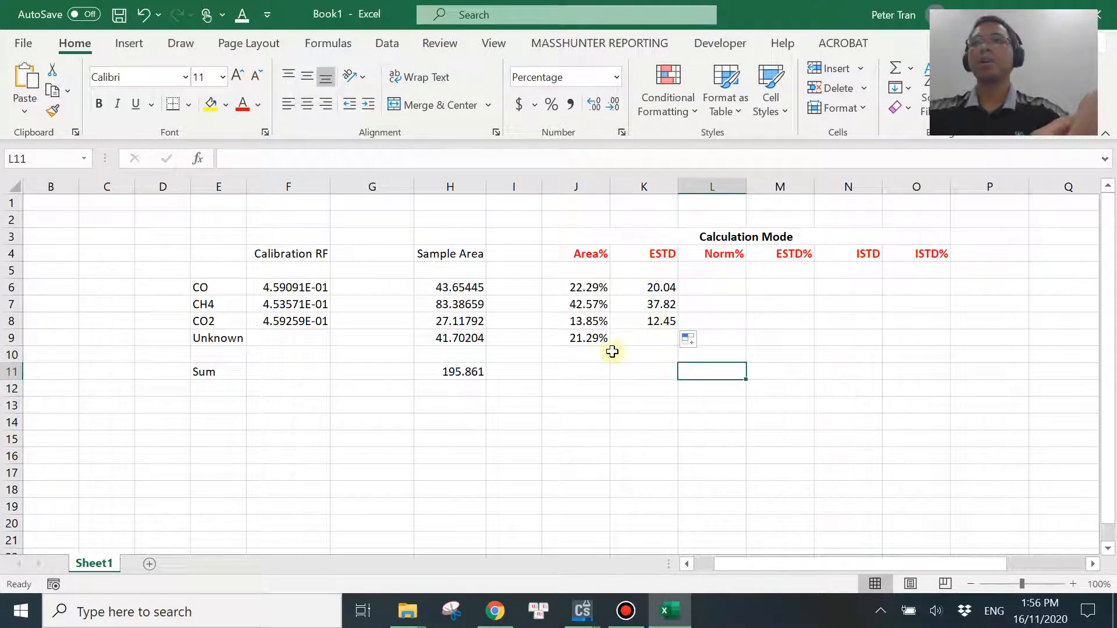
left_click_drag(637, 289, 642, 327)
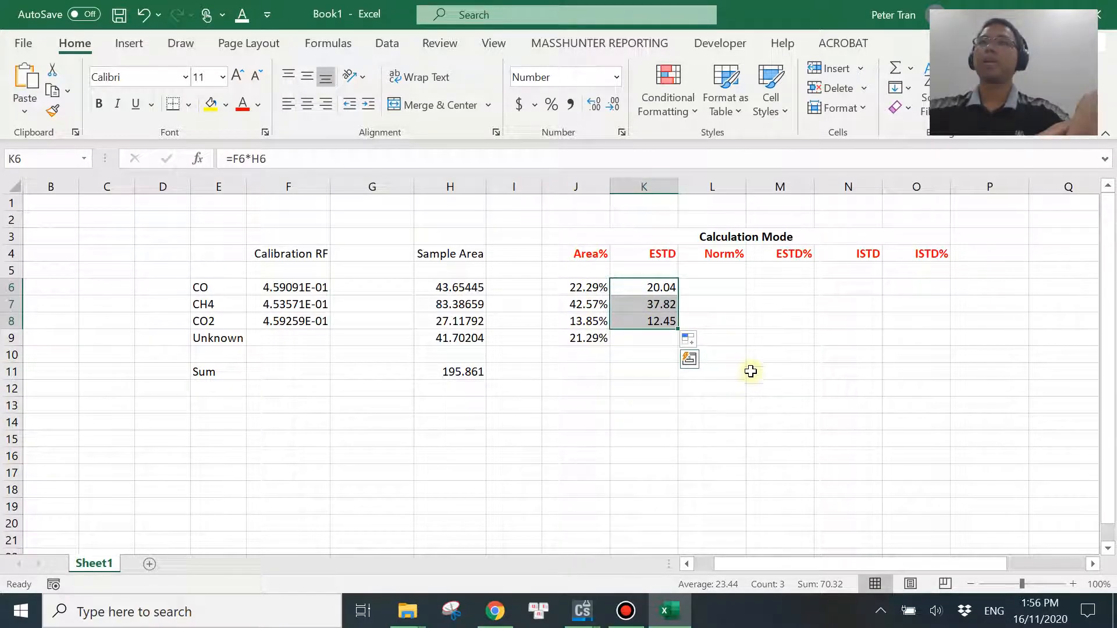
left_click(716, 287)
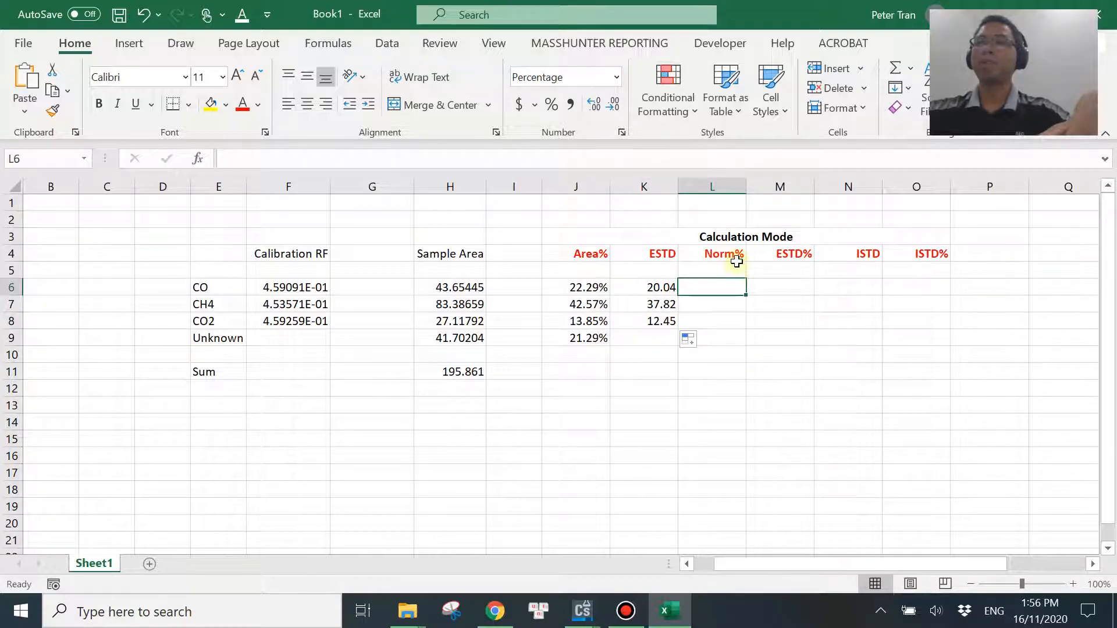
Close the ESTD report preview in ChemStation and set the report's calculation mode to Norm% in the quantitation settings.
left_click(687, 523)
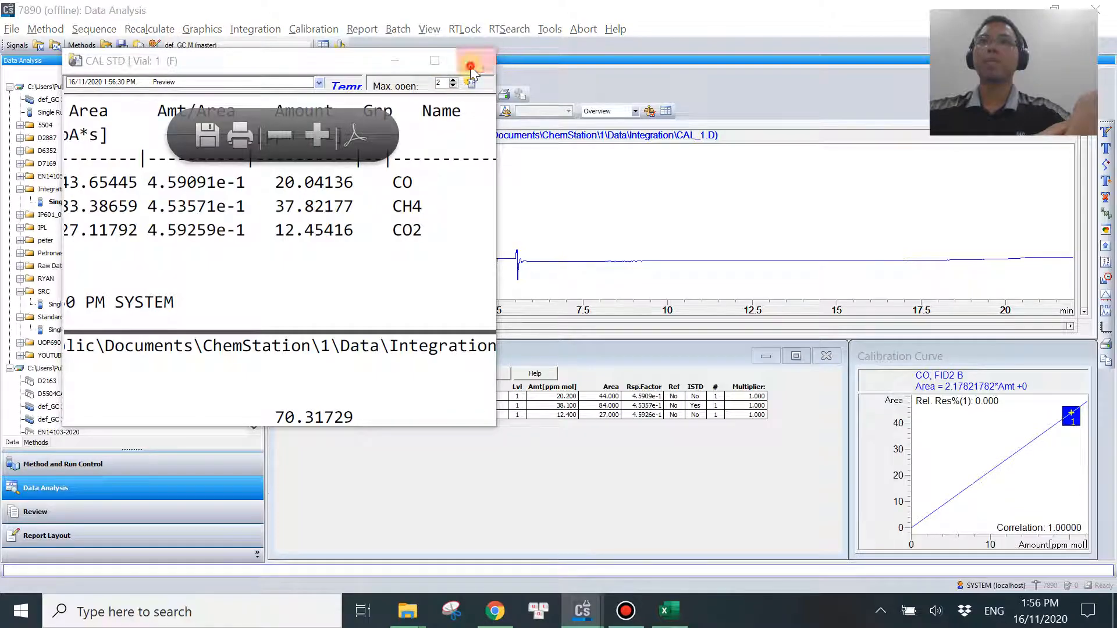
left_click(361, 29)
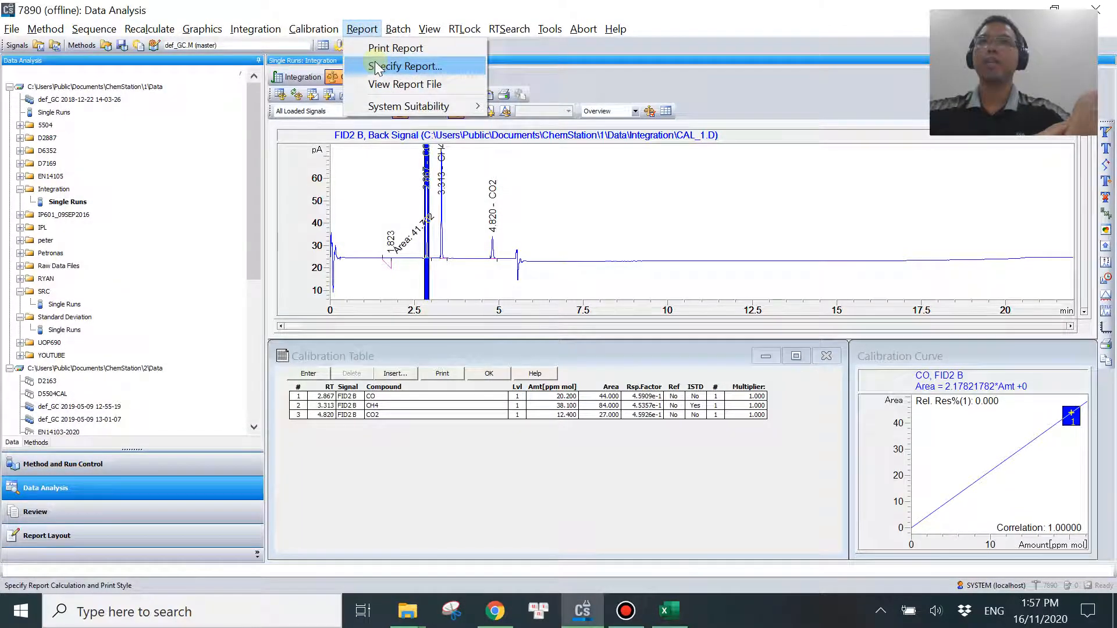
left_click(379, 66)
left_click(392, 152)
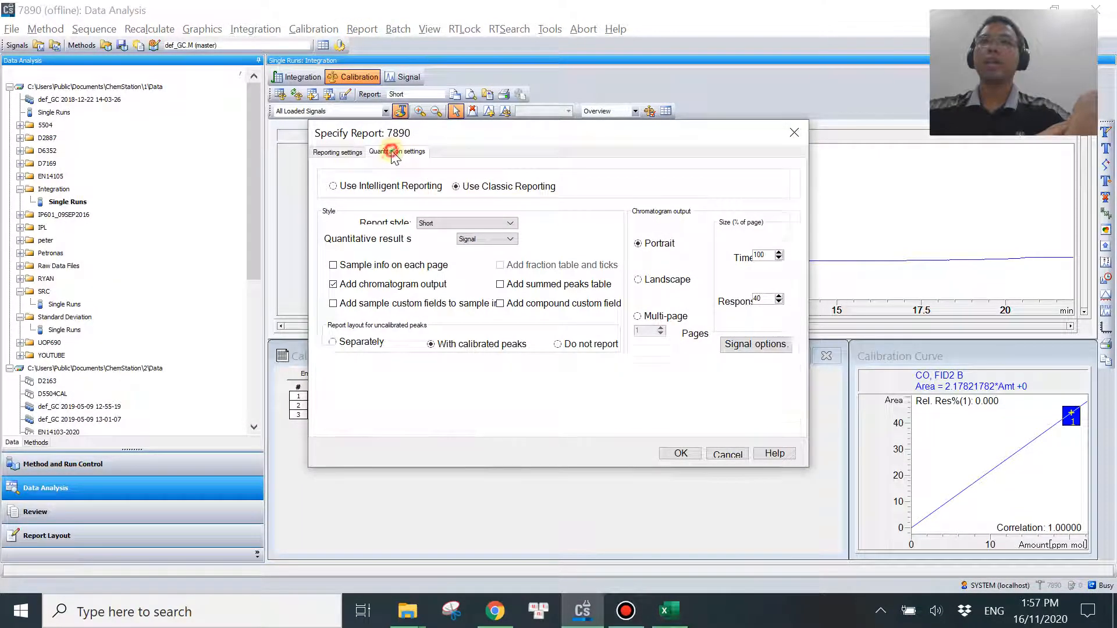
left_click(418, 185)
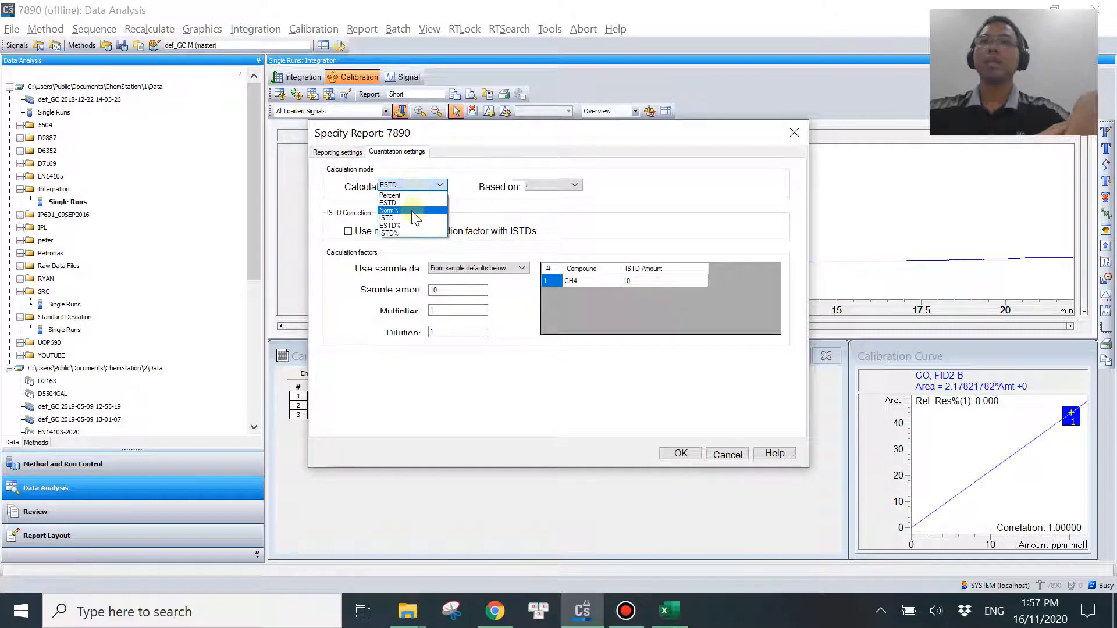
left_click(410, 211)
left_click(680, 454)
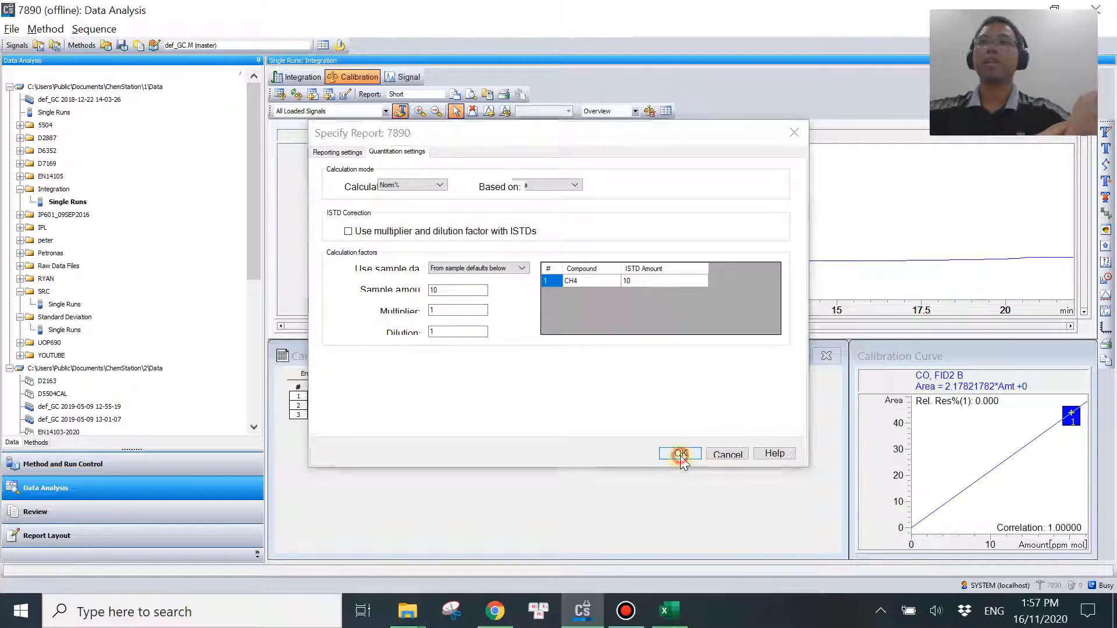
Generate the Norm% report and examine the Norm% values of CO, CH4 and CO2 and their total.
left_click(362, 29)
left_click(389, 48)
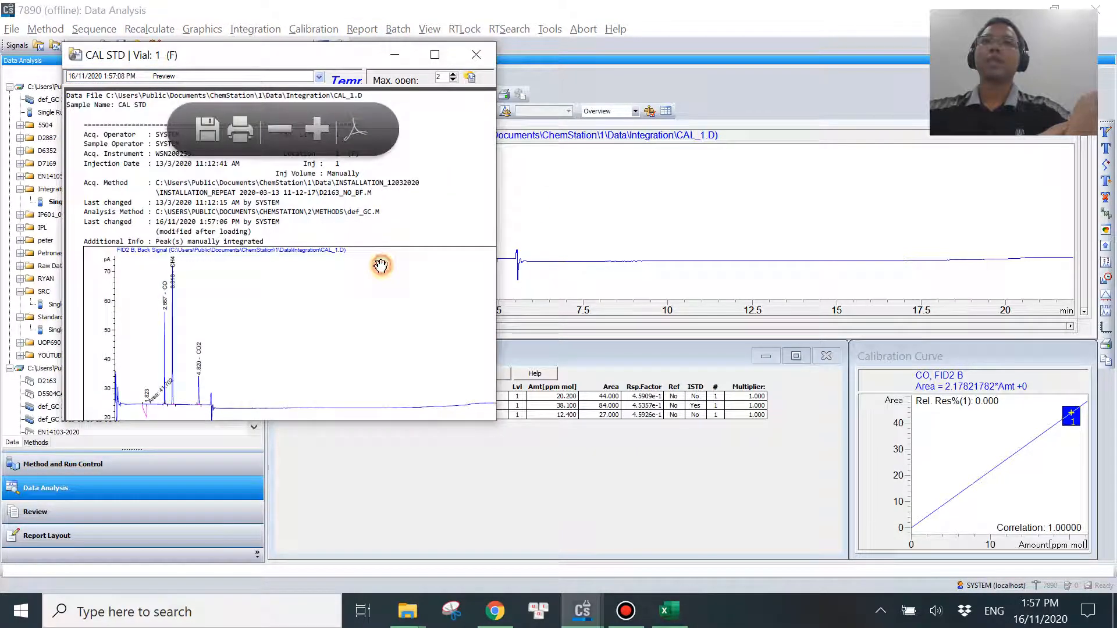
scroll(384, 285, "down", 3)
scroll(393, 308, "down", 5)
scroll(317, 332, "up", 4, "ctrl")
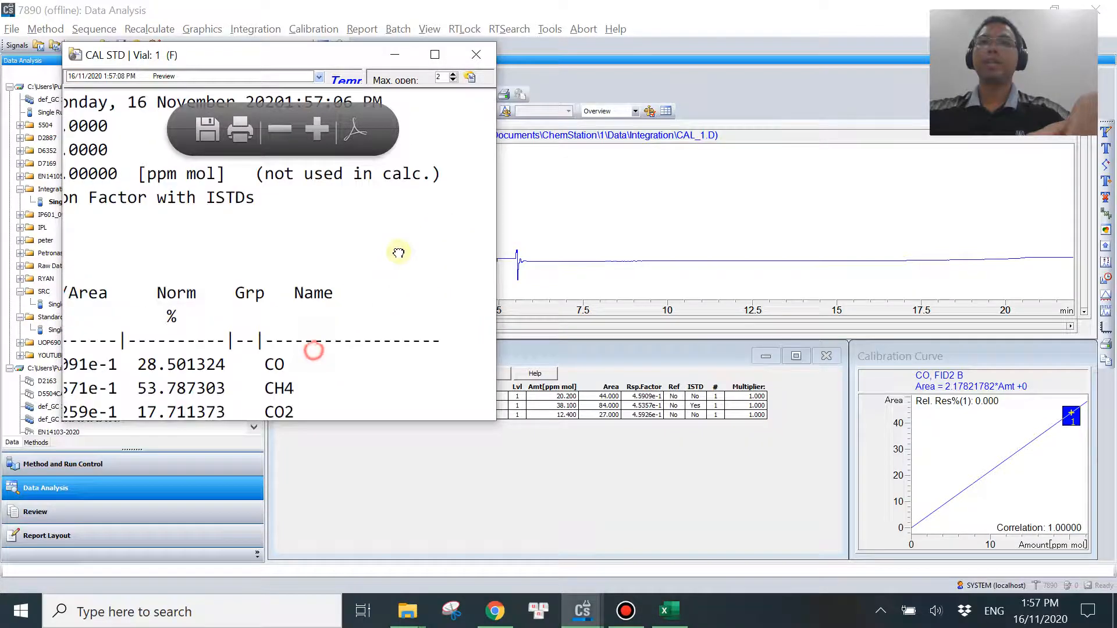
scroll(401, 285, "down", 4)
scroll(403, 303, "down", 2)
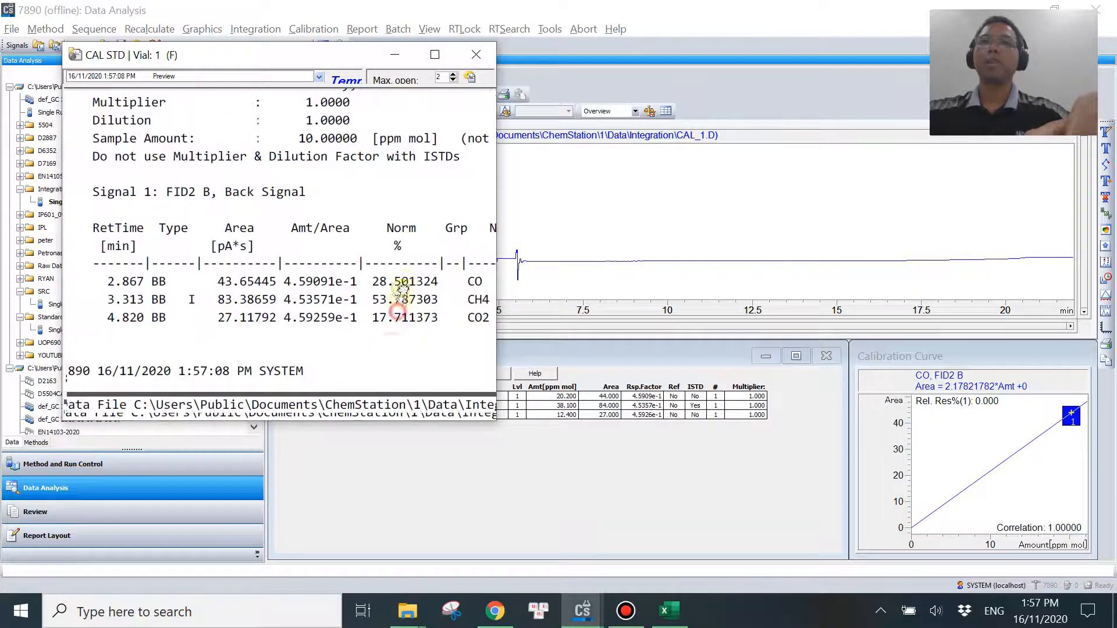
scroll(417, 303, "down", 2, "ctrl")
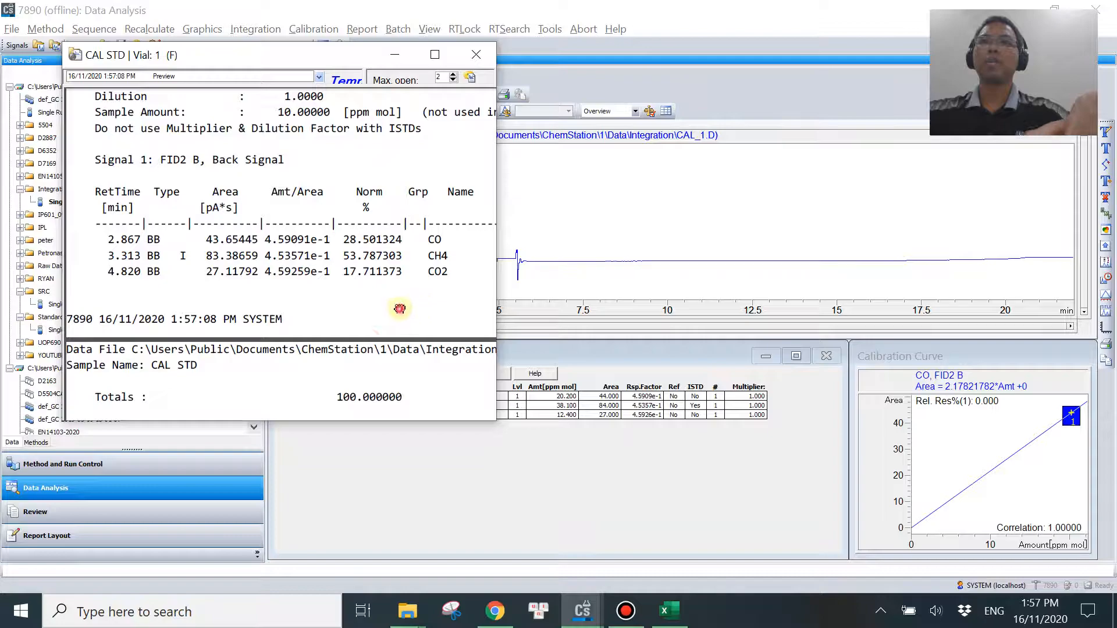
scroll(430, 290, "down", 1)
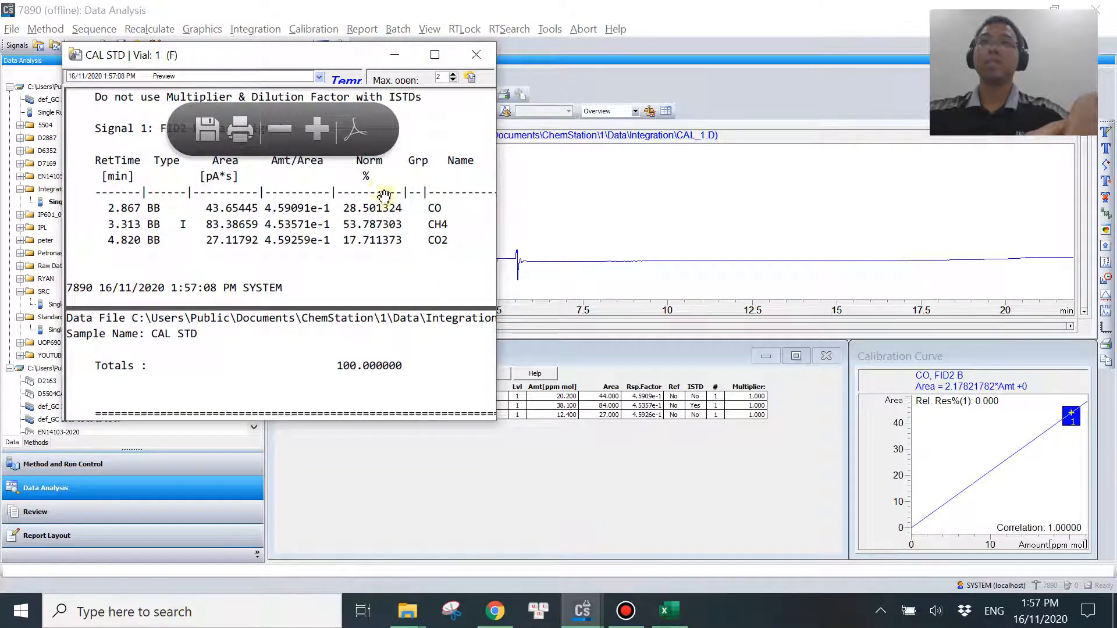
Switch to Excel and total the ESTD amounts K6:K8 with a SUM formula in K11.
left_click(669, 611)
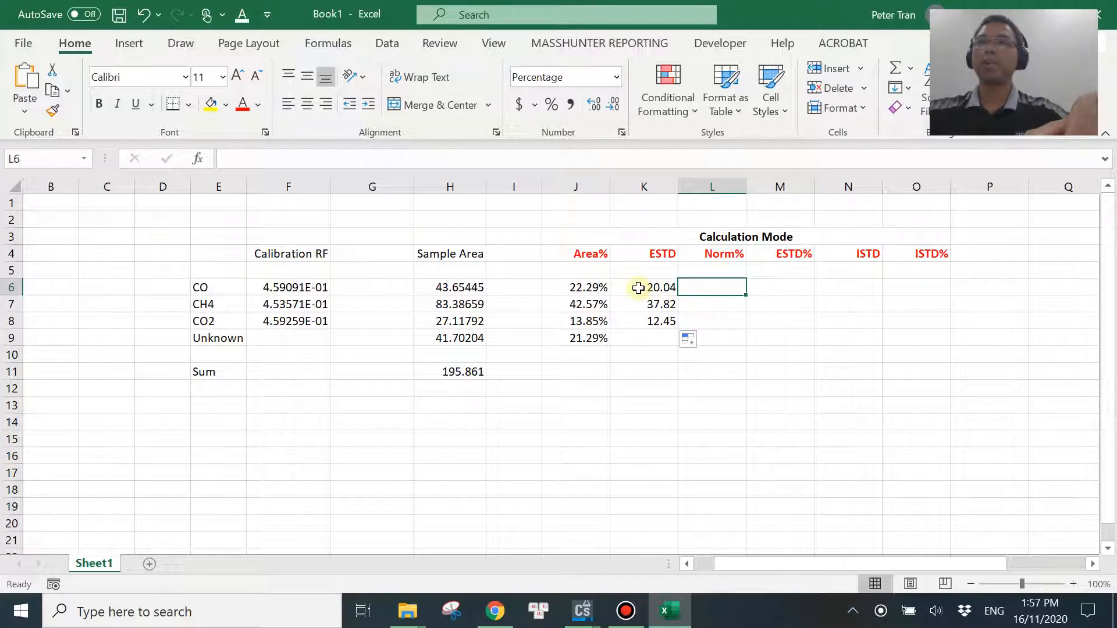
left_click_drag(638, 287, 655, 317)
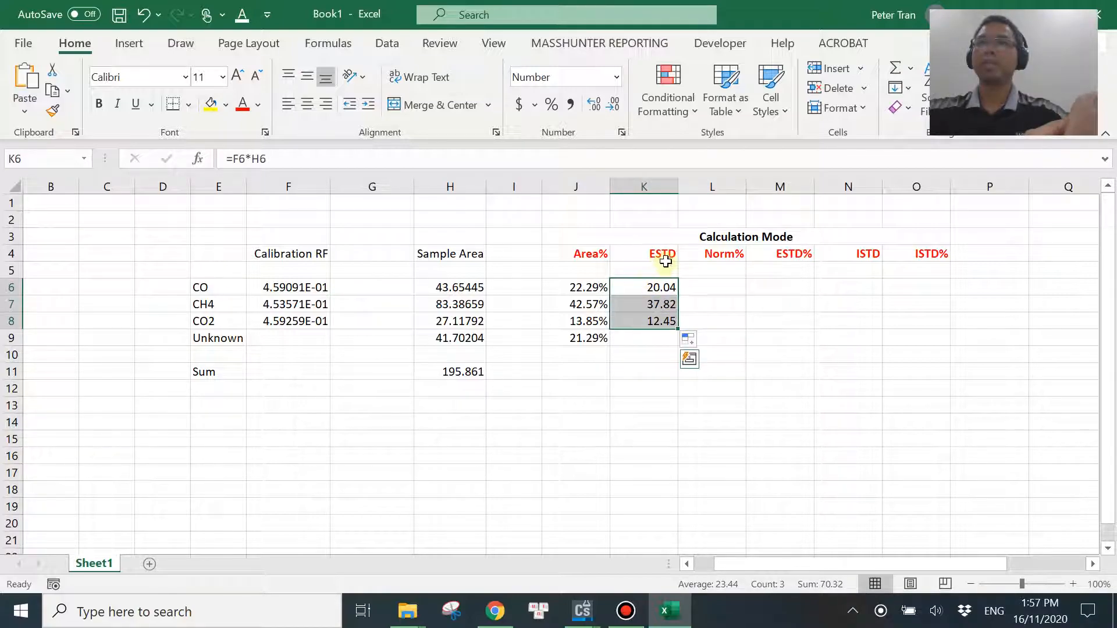
left_click(636, 375)
type("=sum(")
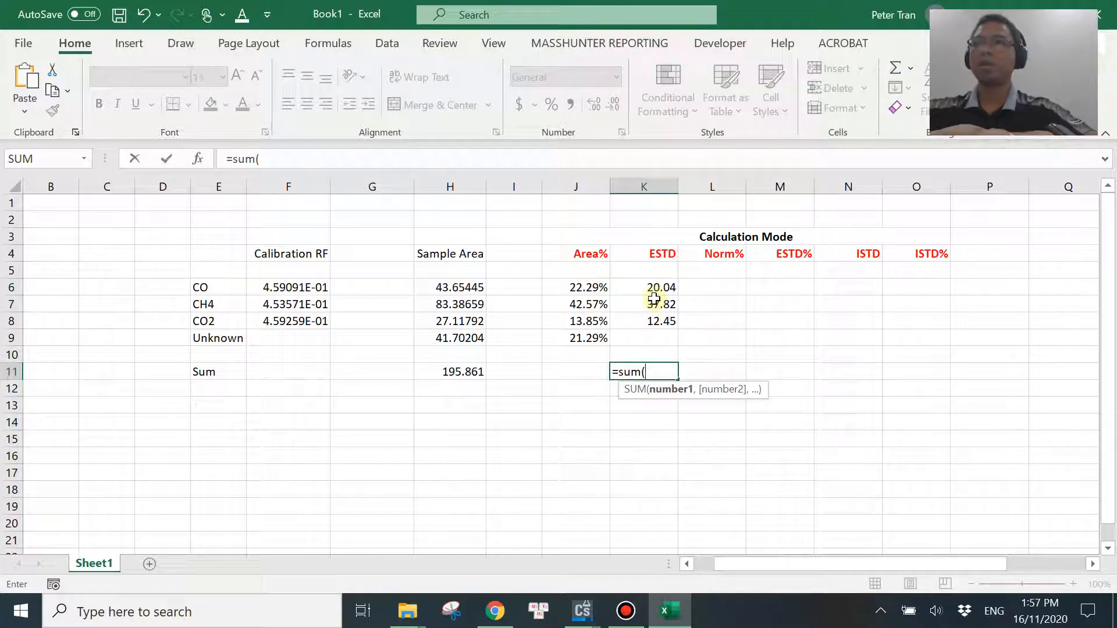
left_click_drag(658, 287, 657, 324)
key("Return")
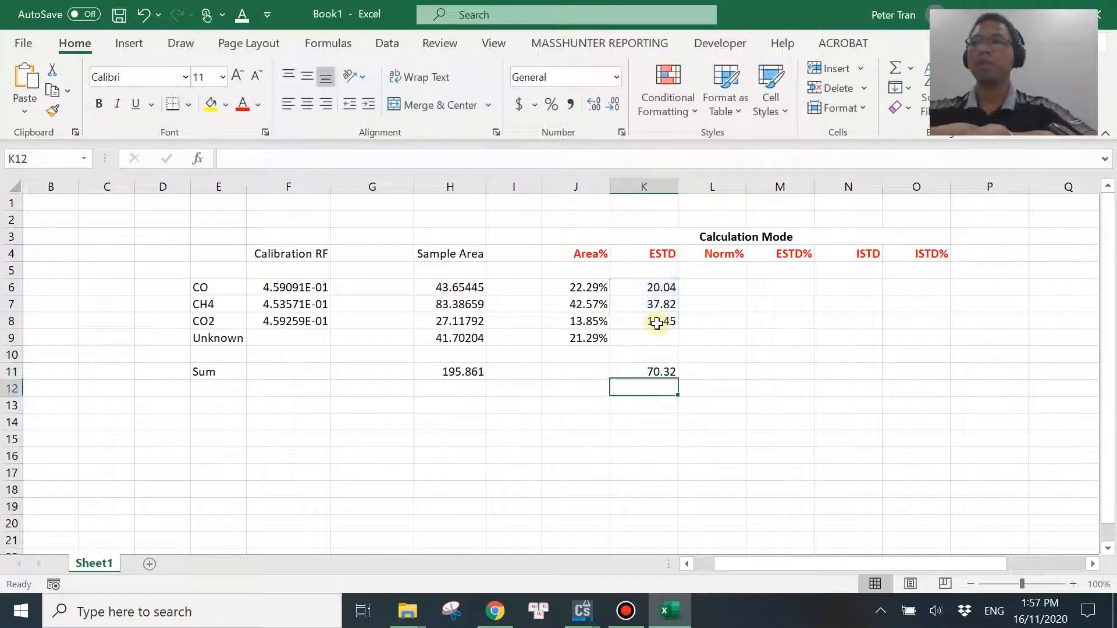
Calculate the Norm% of CO in L6 by dividing its ESTD amount by the ESTD sum, =K6/K11.
type("=")
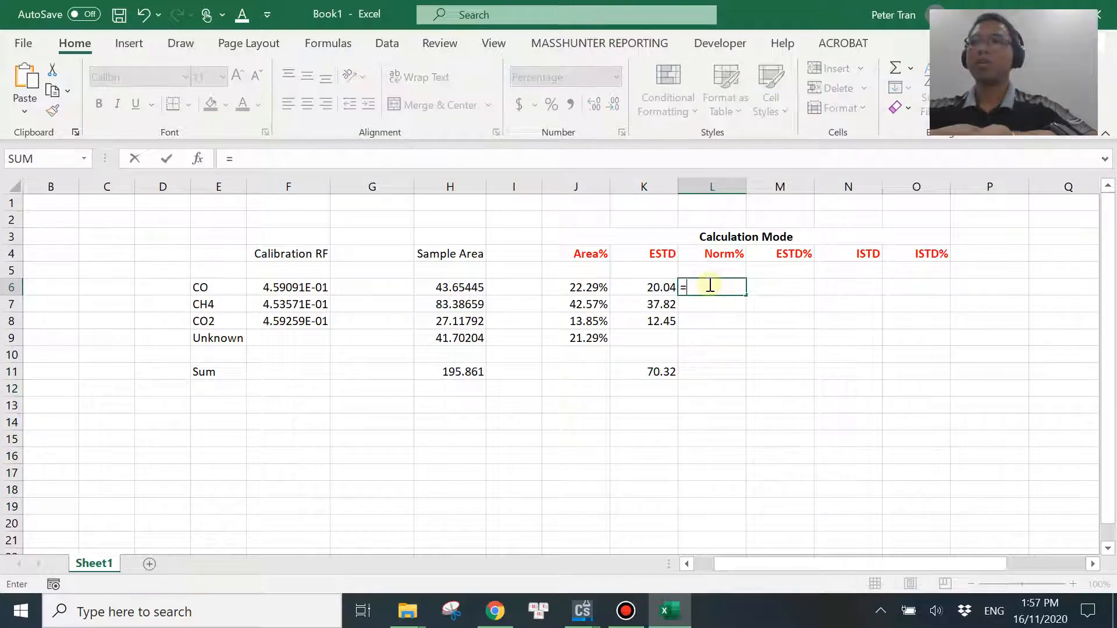
left_click(655, 287)
type("/")
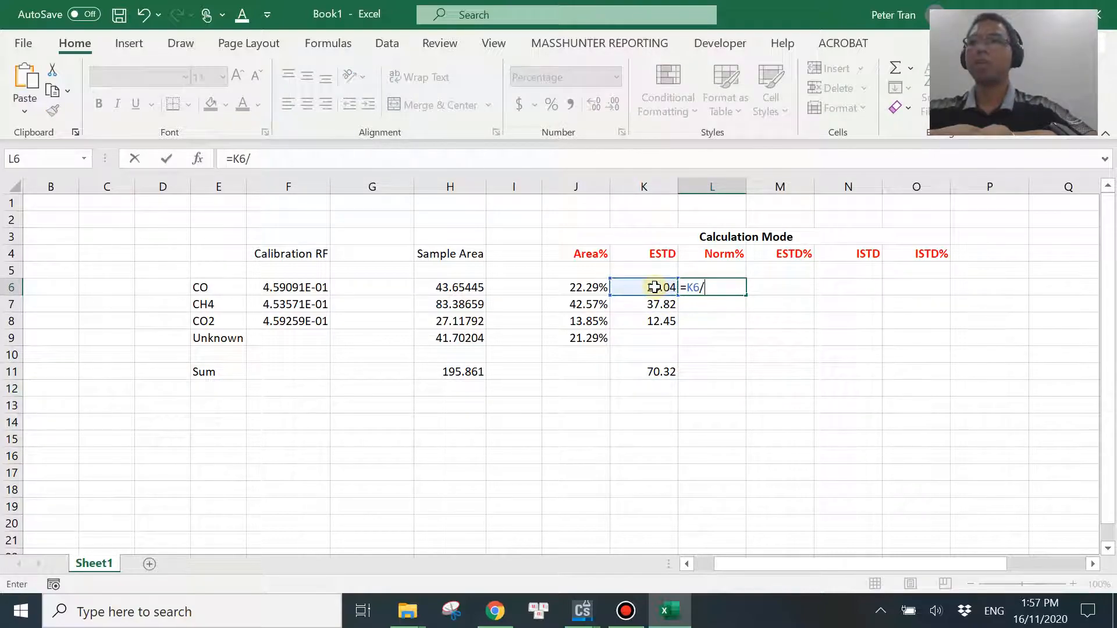
left_click(654, 372)
key("Return")
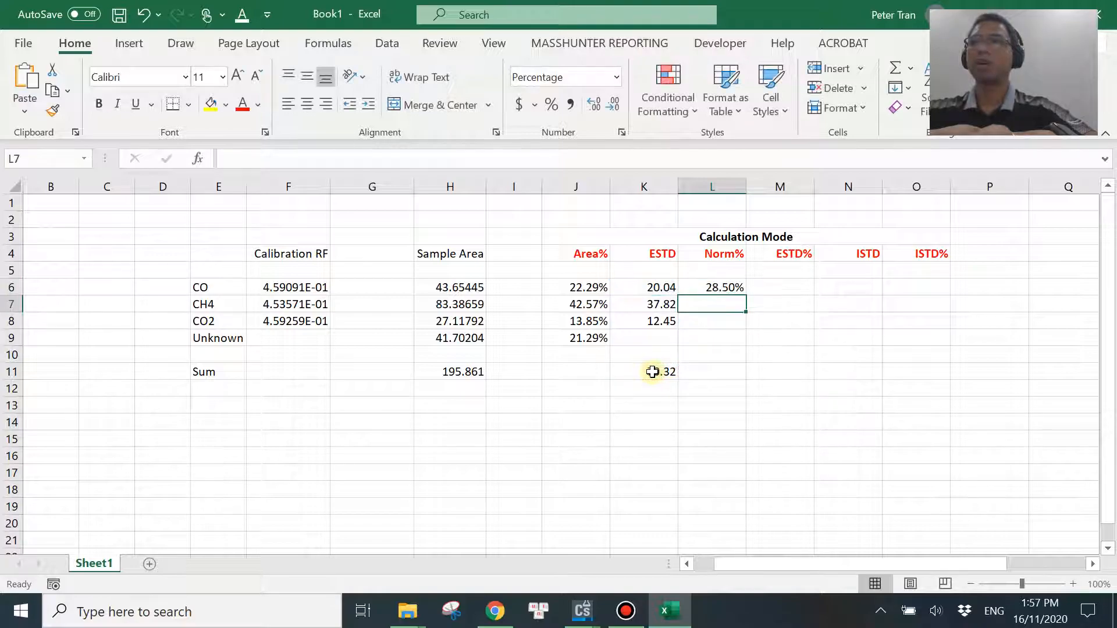
Calculate the Norm% of CH4 in L7 as =K7/K11 and of CO2 in L8 as =K8/K11.
type("=")
left_click(658, 304)
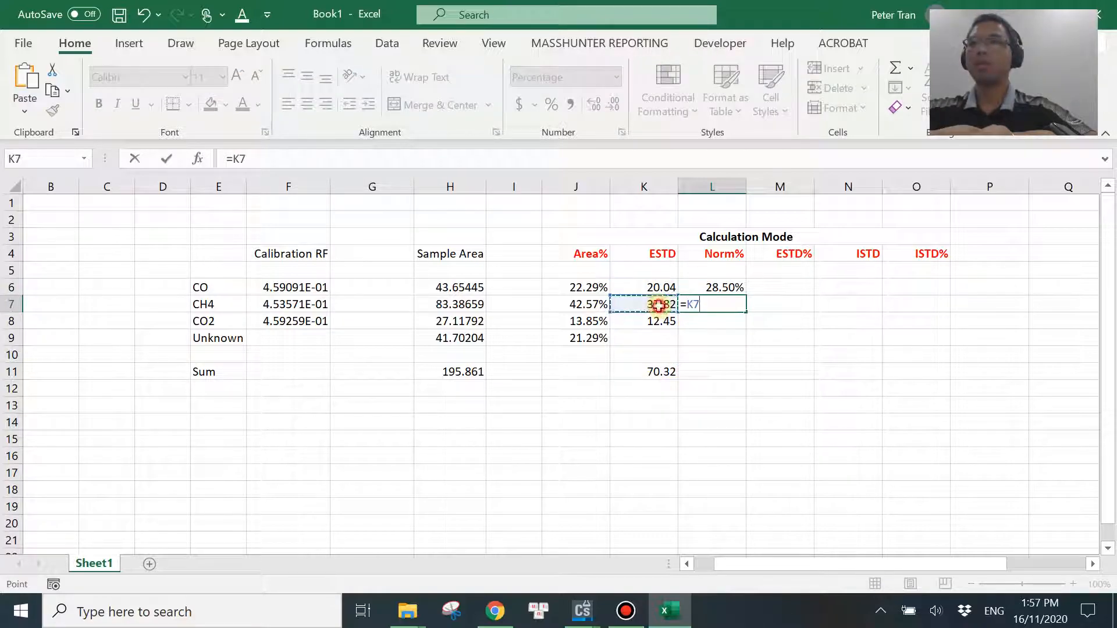
type("/")
left_click(656, 372)
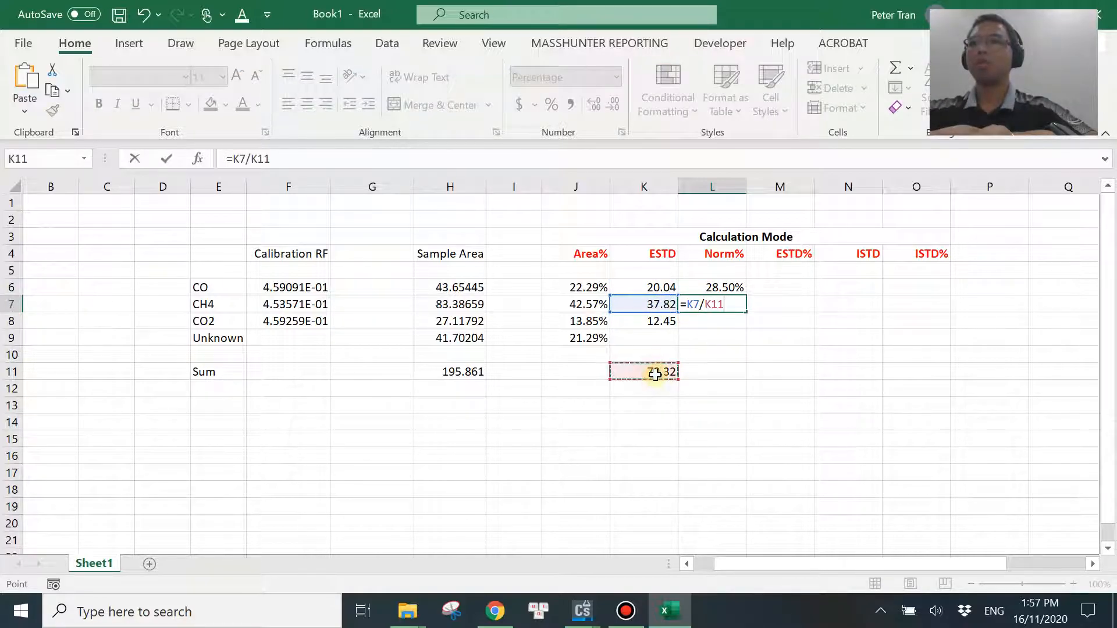
key("Return")
type("=")
left_click(649, 320)
type("/")
left_click(660, 374)
key("Return")
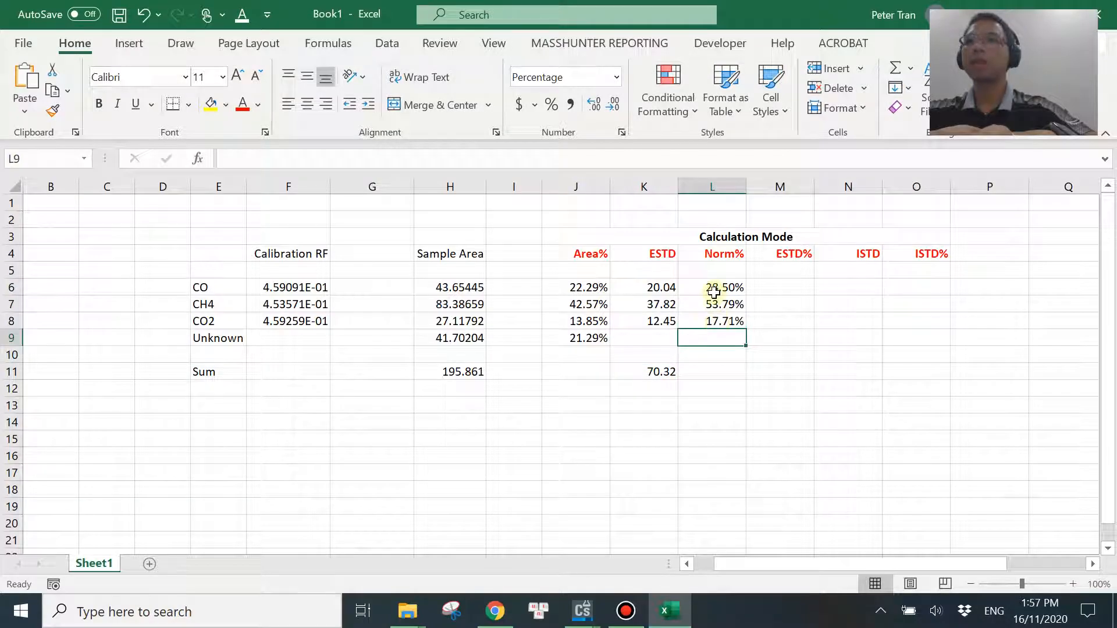
Enter sum( in L11 for the Norm% total and undo the stray closing parenthesis entered over L6.
left_click(712, 374)
type("sum(")
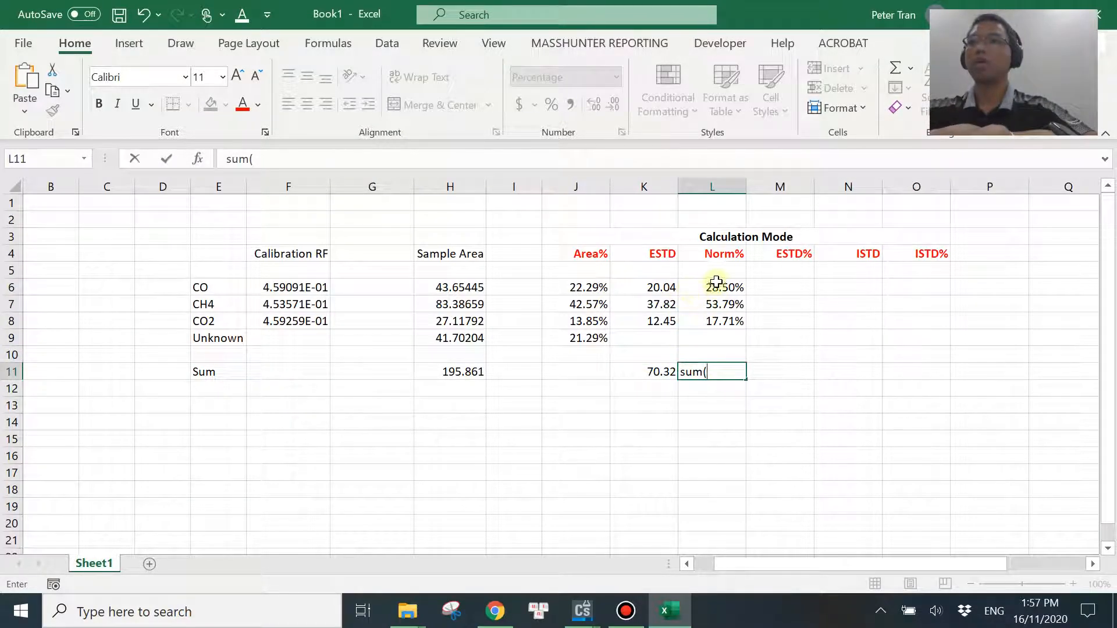
left_click_drag(716, 282, 732, 322)
type(")")
key("Return")
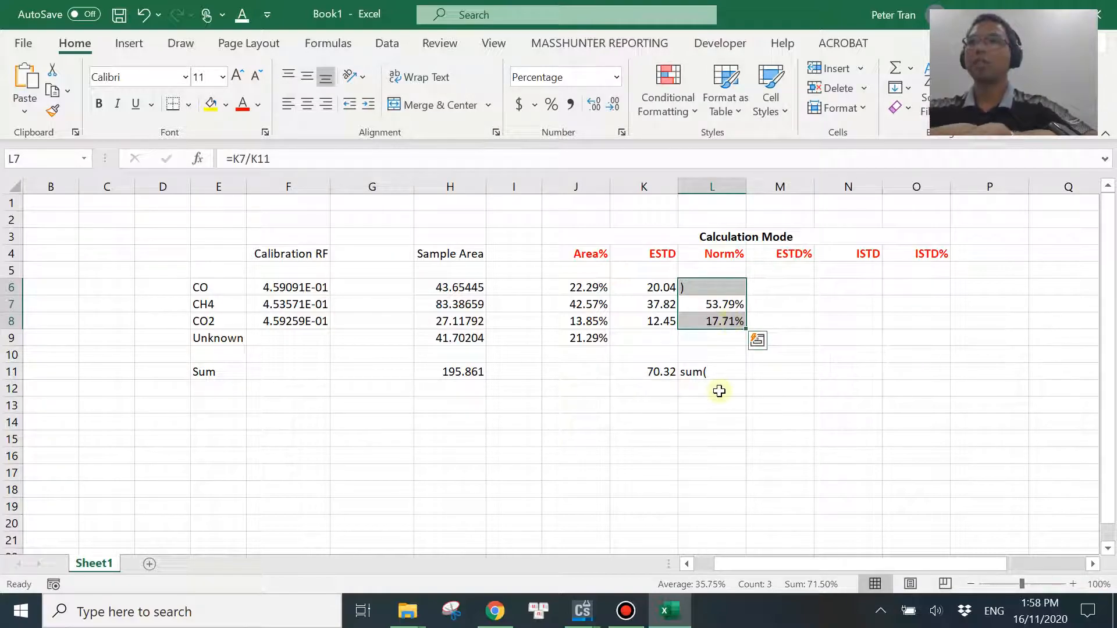
key("ctrl+z")
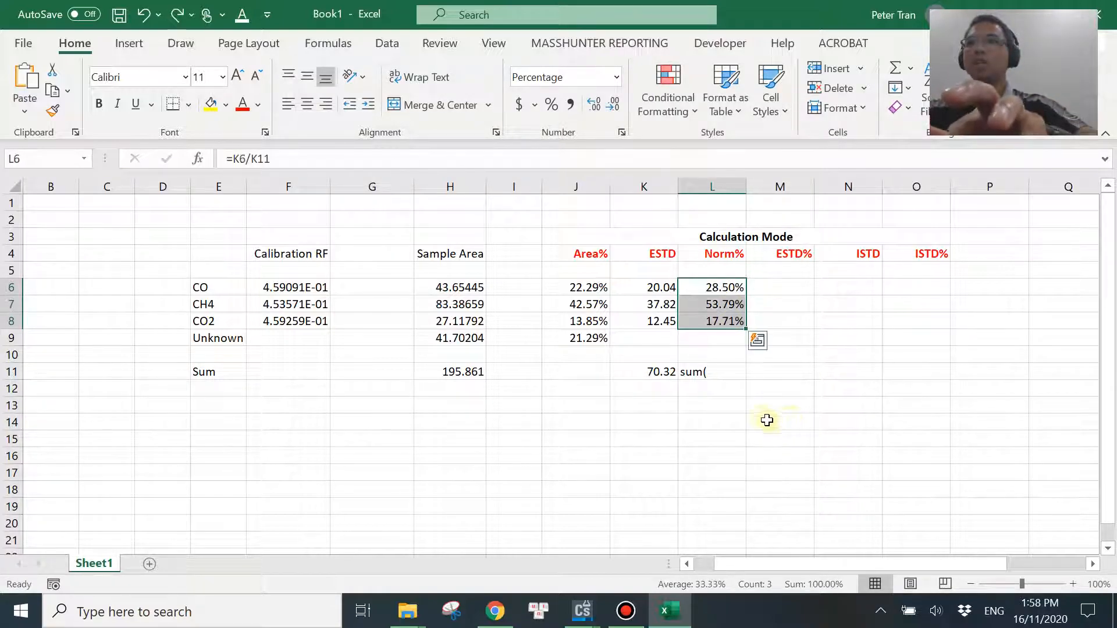
Correct the entry in L11 to the formula =SUM(L6:L8) to total the Norm% column.
left_click(760, 417)
left_click(722, 375)
left_click(245, 158)
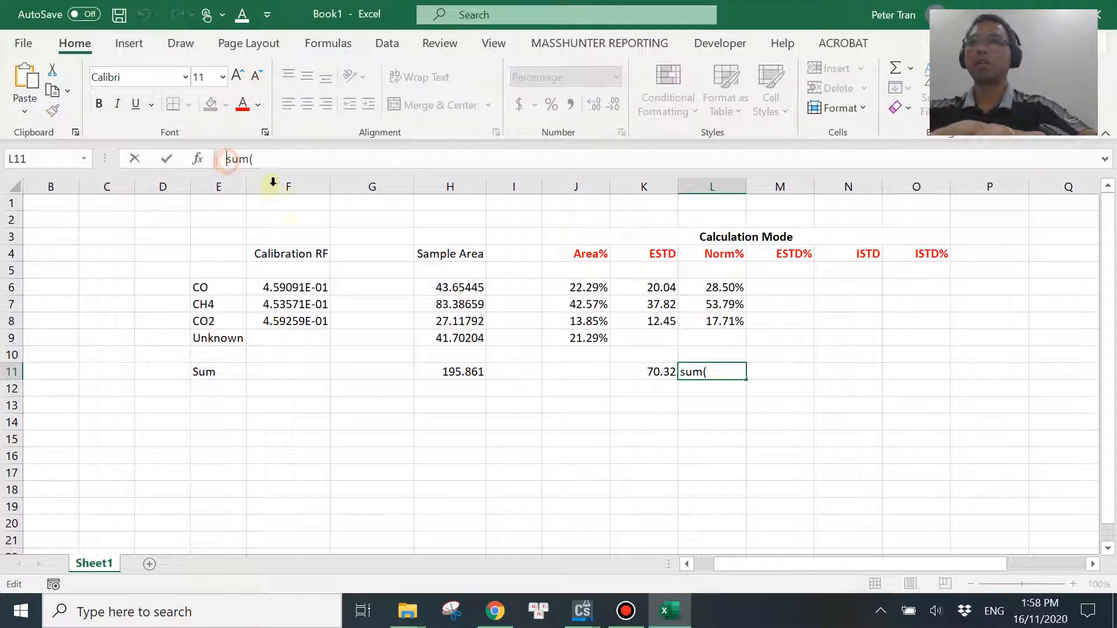
type("=")
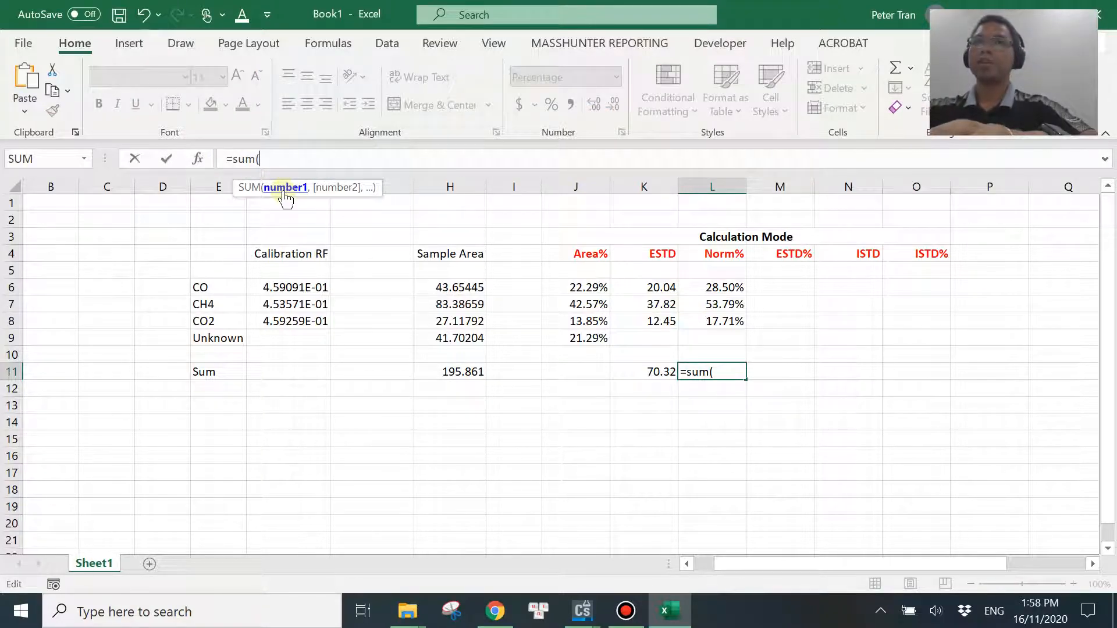
left_click_drag(695, 287, 705, 319)
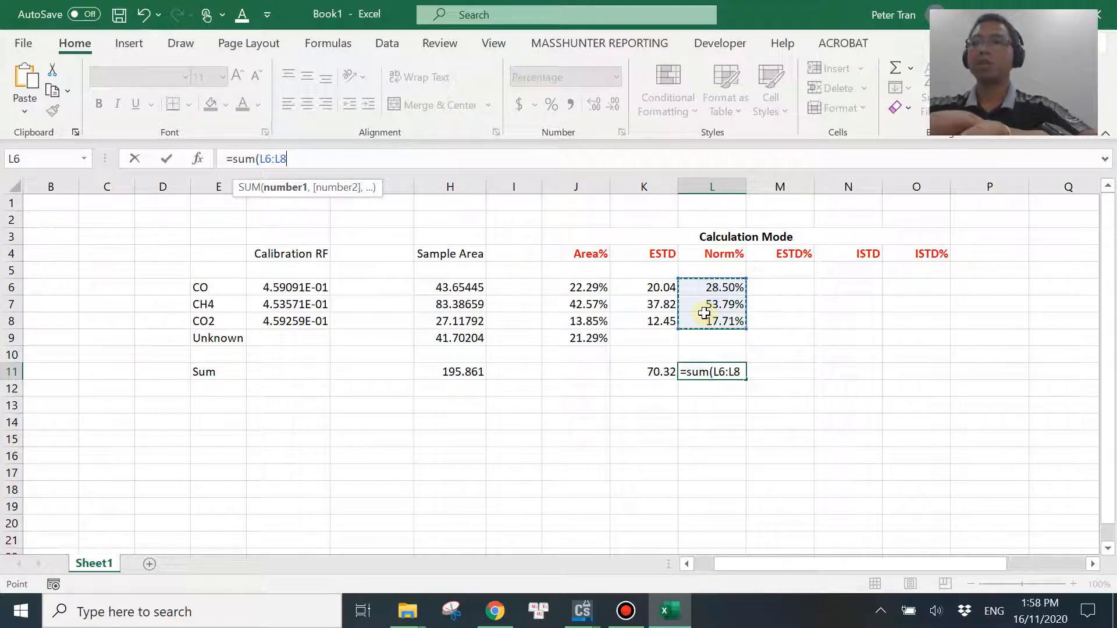
key("Return")
left_click(721, 369)
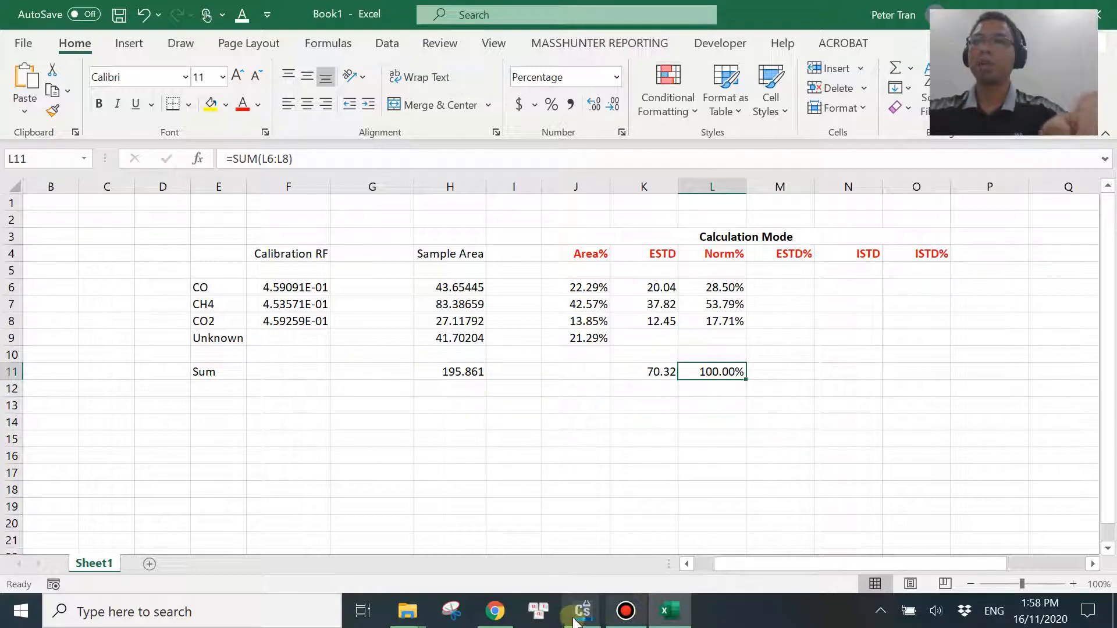
Switch to the ChemStation report preview, compare its Norm% values with Excel, and move the preview off the chromatogram.
left_click(669, 541)
scroll(402, 274, "down", 2)
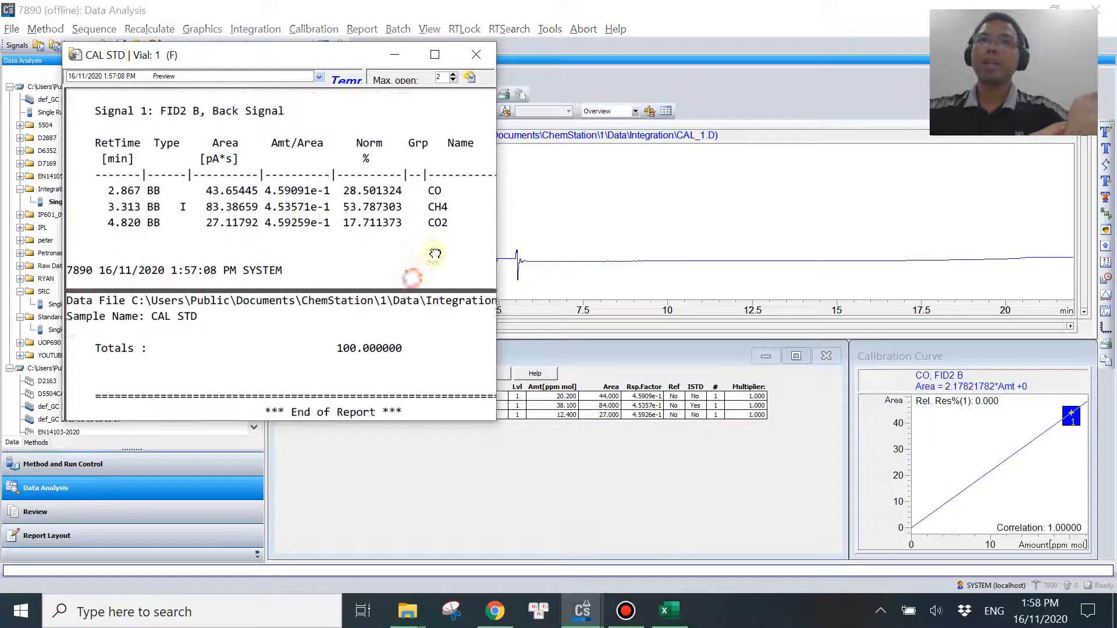
left_click_drag(312, 60, 782, 244)
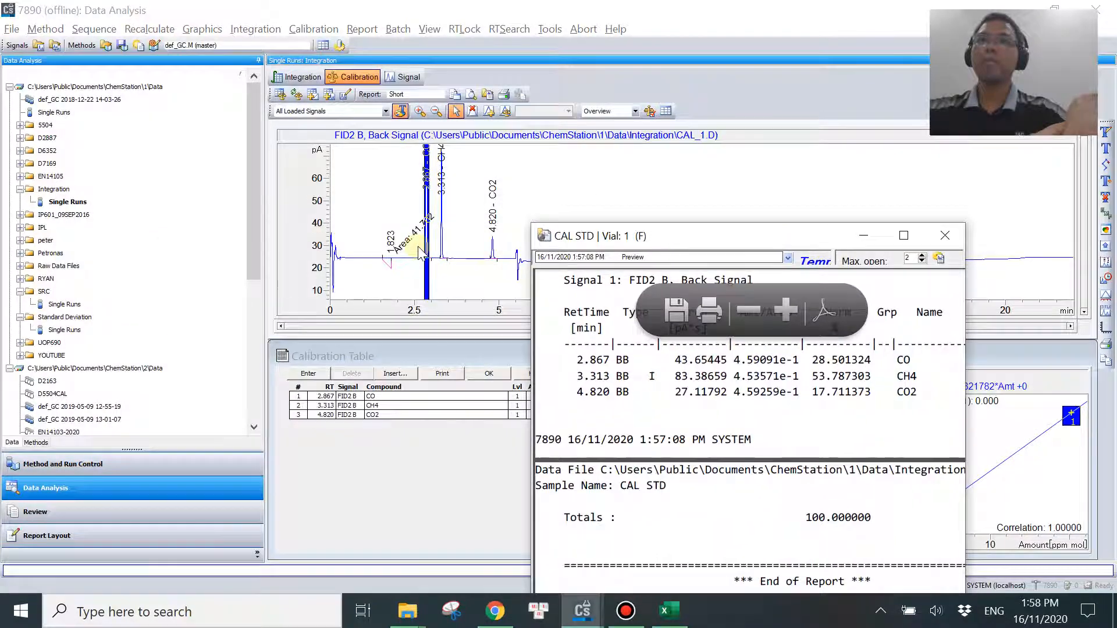
Close the report preview and set Calculate Uncalibrated Peaks to With Rsp Factor 1.000 in the calibration settings.
left_click(946, 239)
left_click(323, 28)
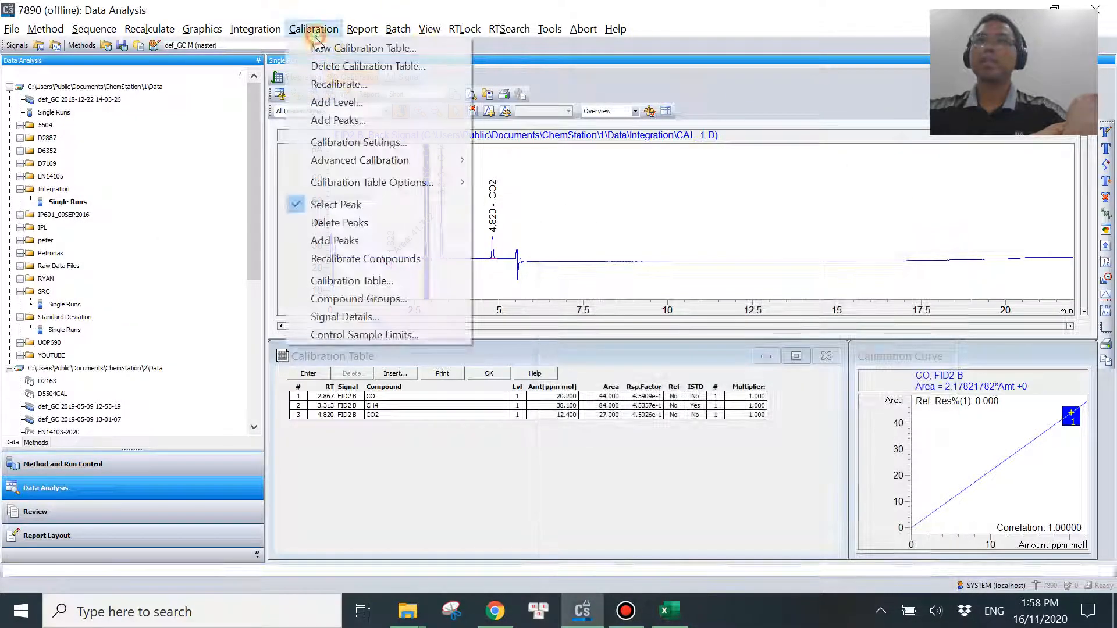
left_click(364, 142)
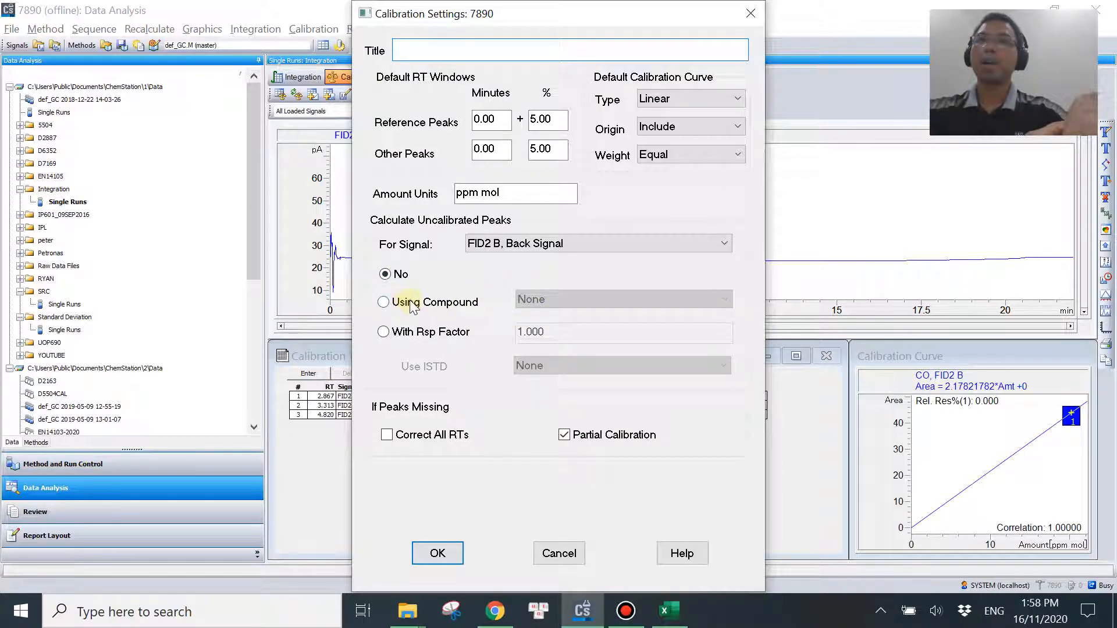
left_click(407, 333)
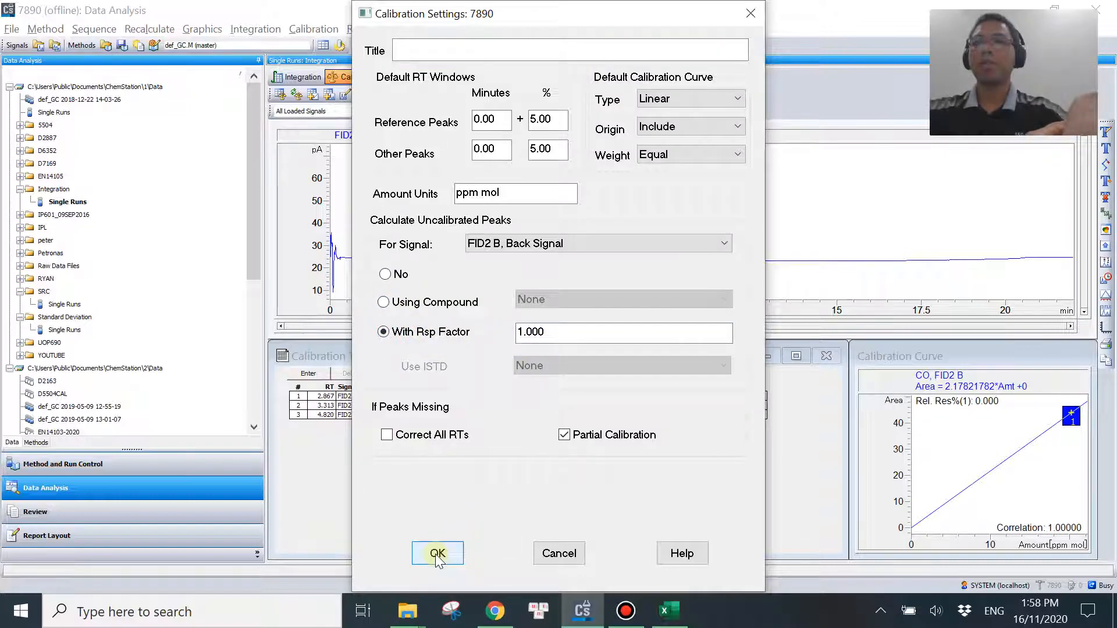
left_click(438, 553)
Generate the Norm% report again and examine the Norm% values of the uncalibrated peak, CO, CH4 and CO2.
left_click(362, 29)
left_click(396, 47)
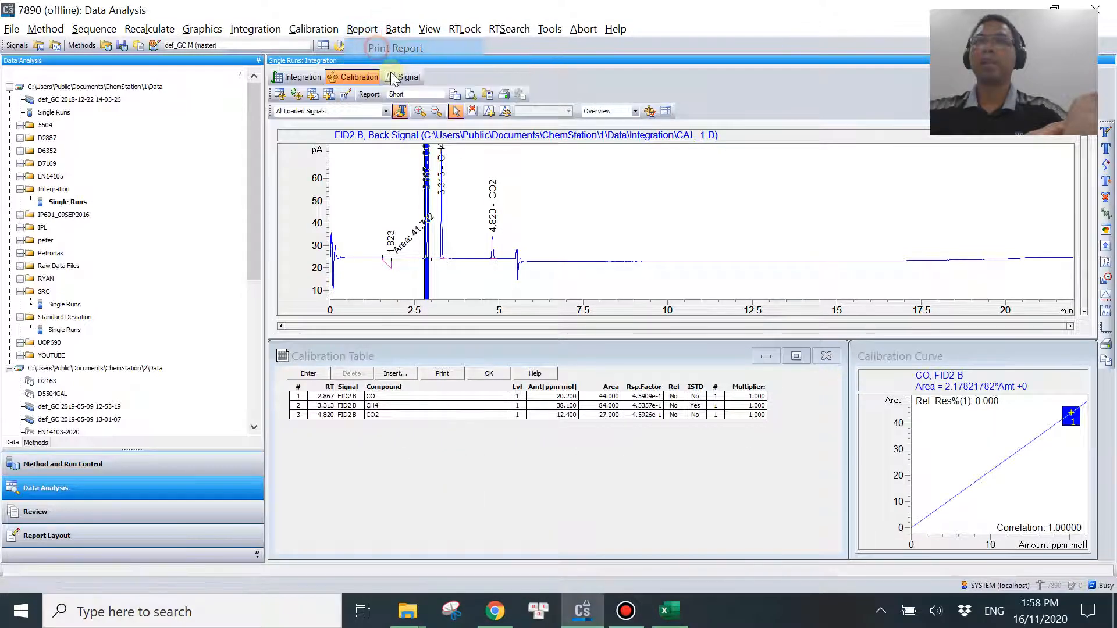
left_click_drag(679, 232, 385, 75)
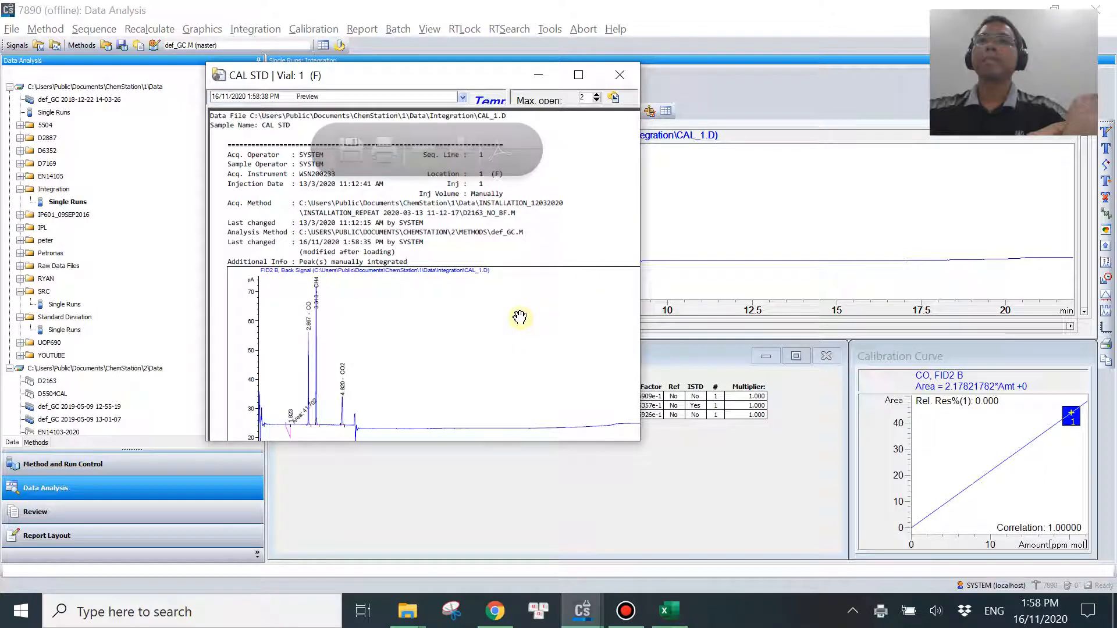
scroll(495, 376, "down", 3)
scroll(495, 375, "down", 8)
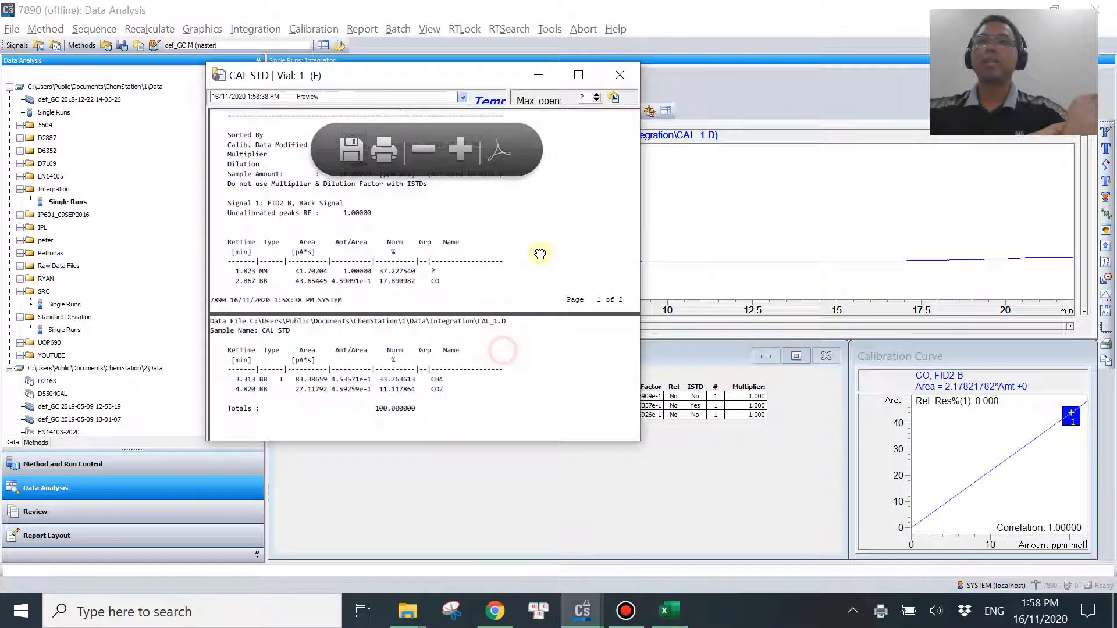
scroll(418, 271, "up", 2)
left_click_drag(421, 272, 516, 226)
scroll(407, 221, "up", 2)
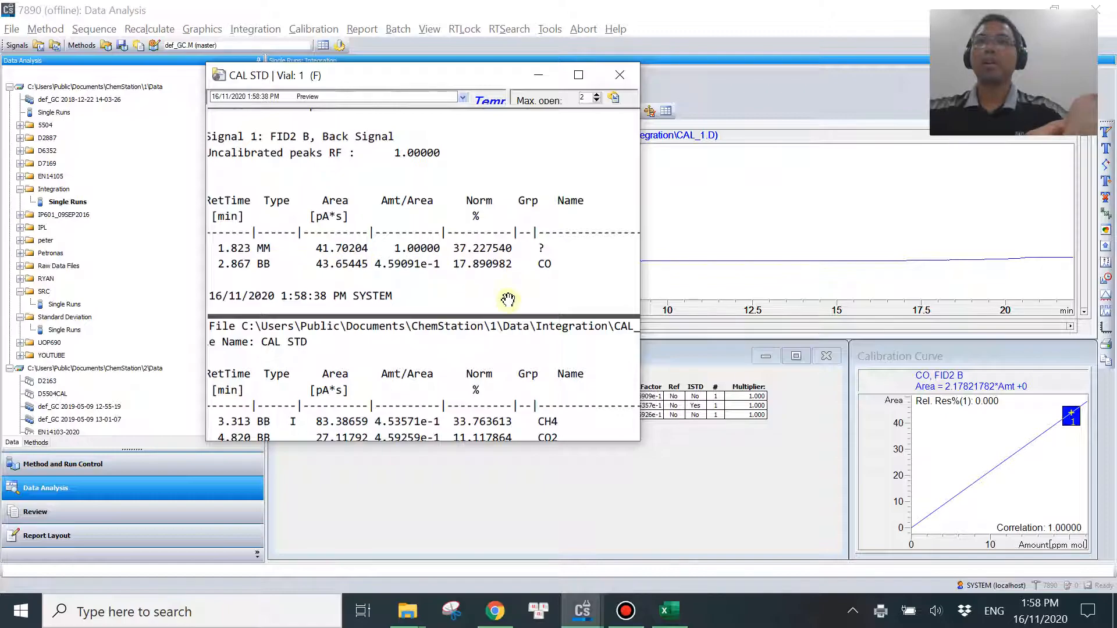
Switch to Excel and enter 1 as the Unknown peak's calibration RF in F9.
left_click(668, 610)
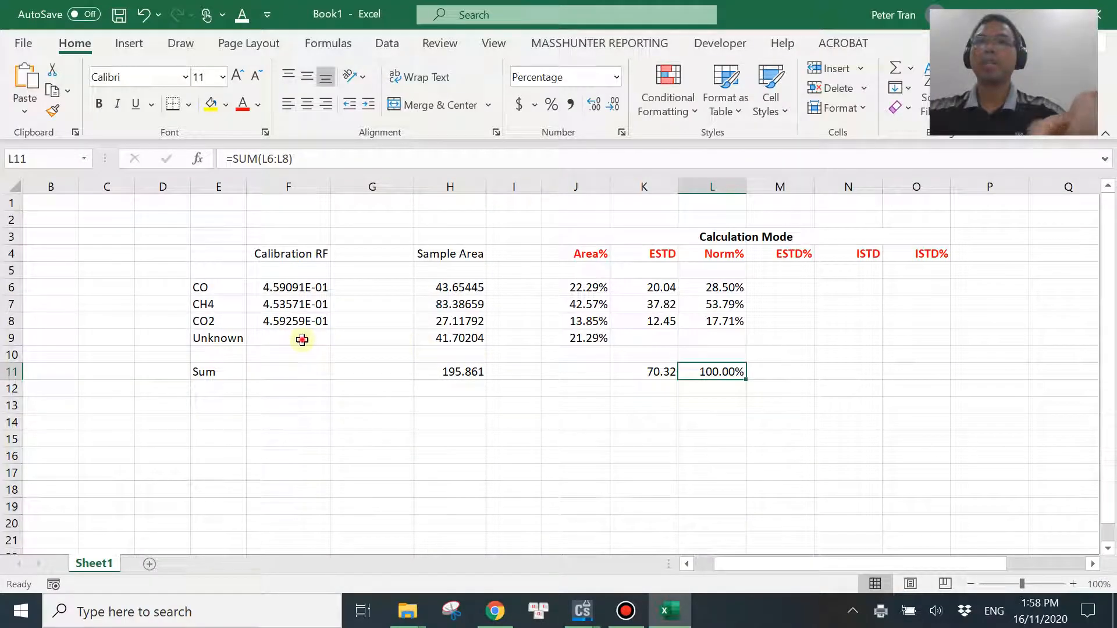
left_click(302, 340)
type("1")
left_click(409, 452)
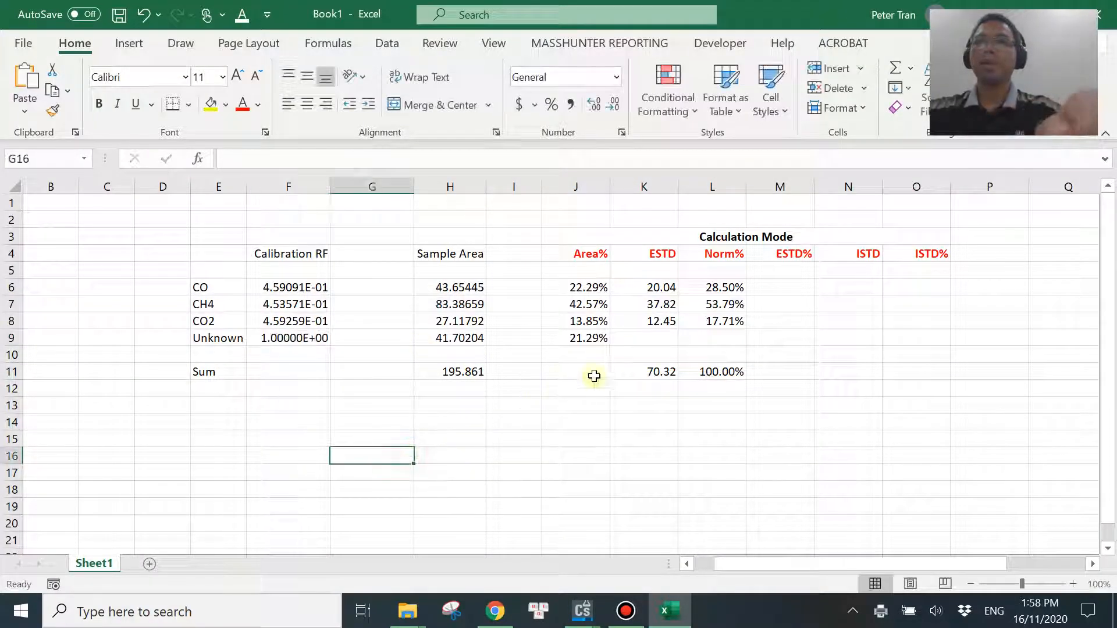
Copy the CO2 peak's ESTD formula from K8 into K9 for the Unknown peak.
left_click(655, 322)
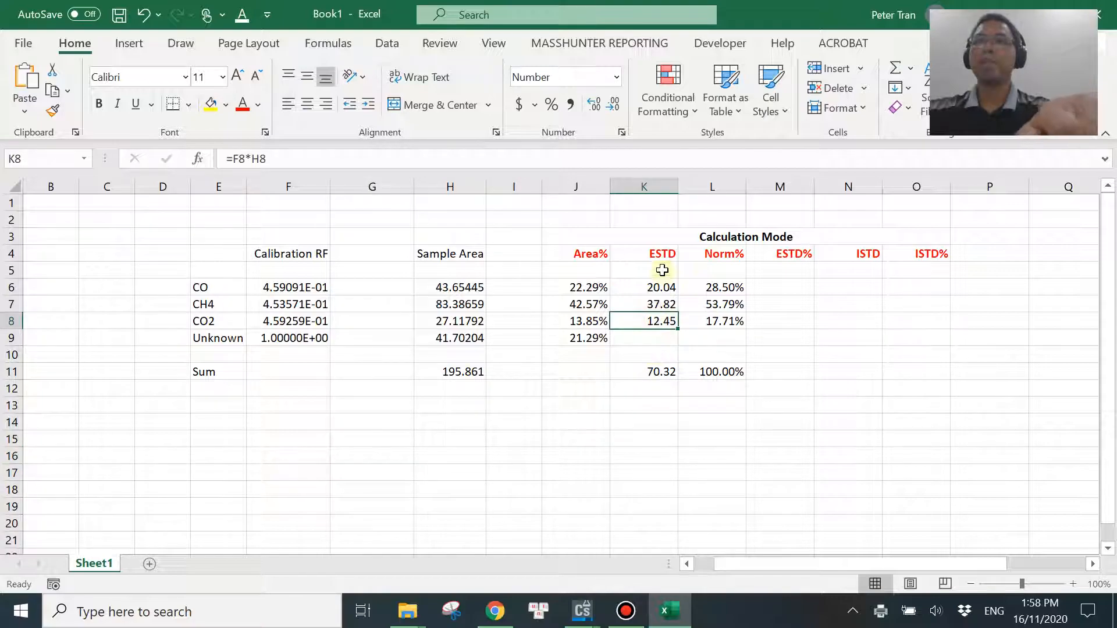
key("ctrl+c")
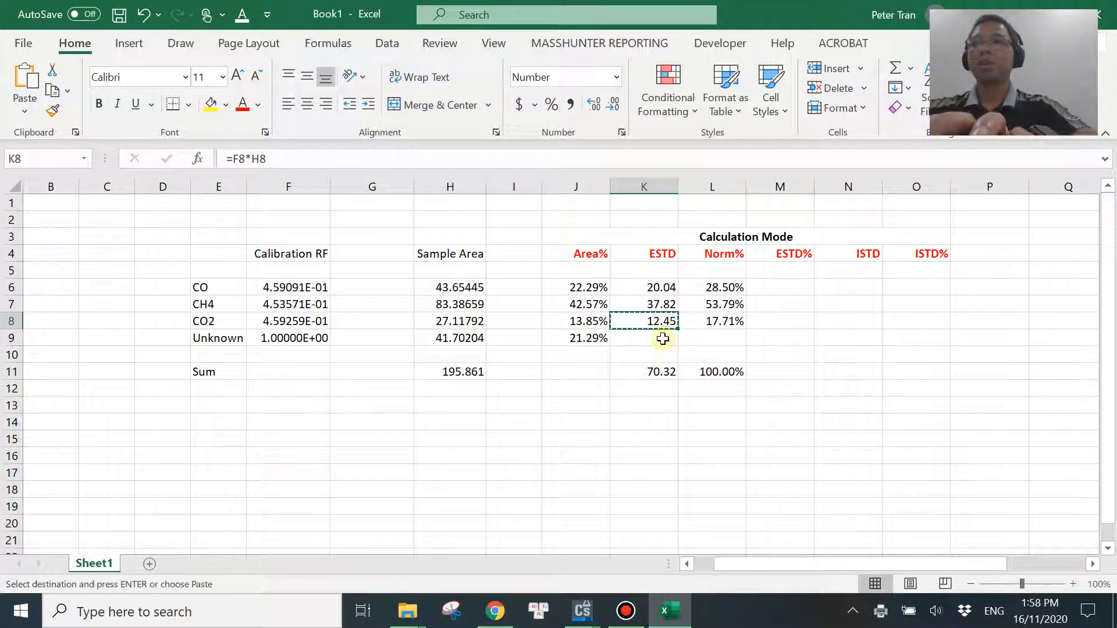
left_click(655, 338)
key("ctrl+v")
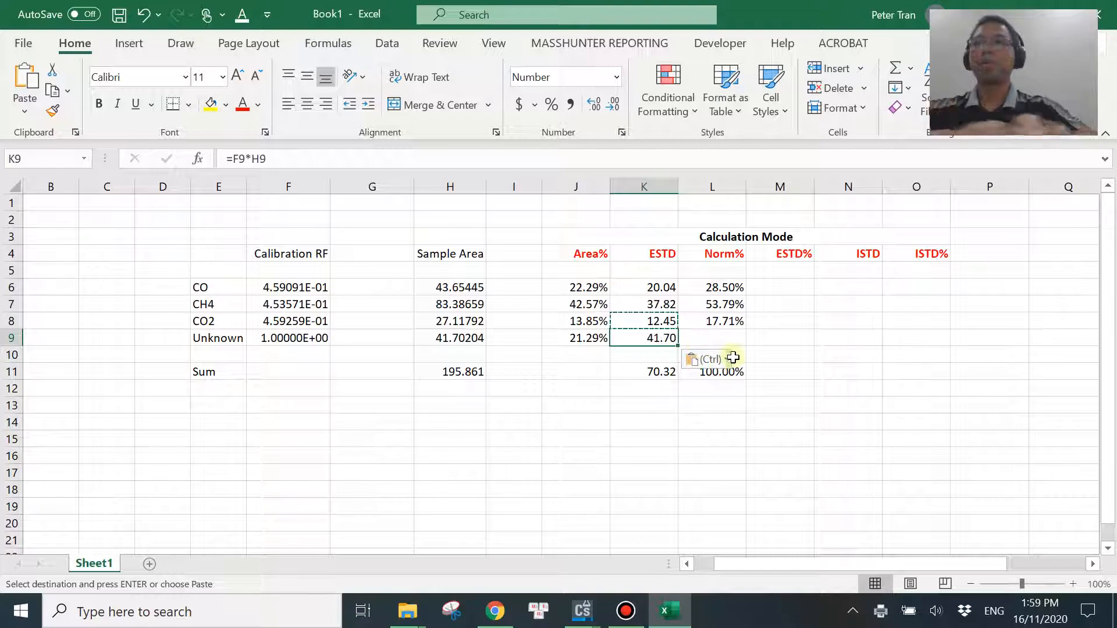
key("Escape")
Extend the ESTD sum in K11 to include the Unknown peak, making the formula =SUM(K6:K9).
left_click(713, 339)
left_click(645, 372)
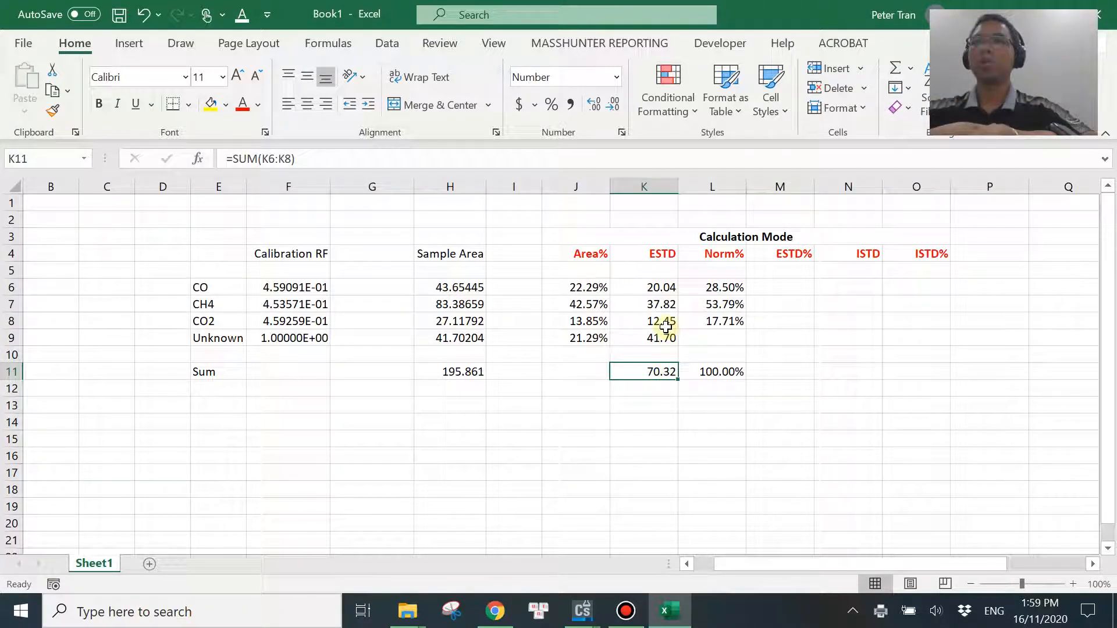
left_click(289, 159)
key("BackSpace")
type("9")
key("Return")
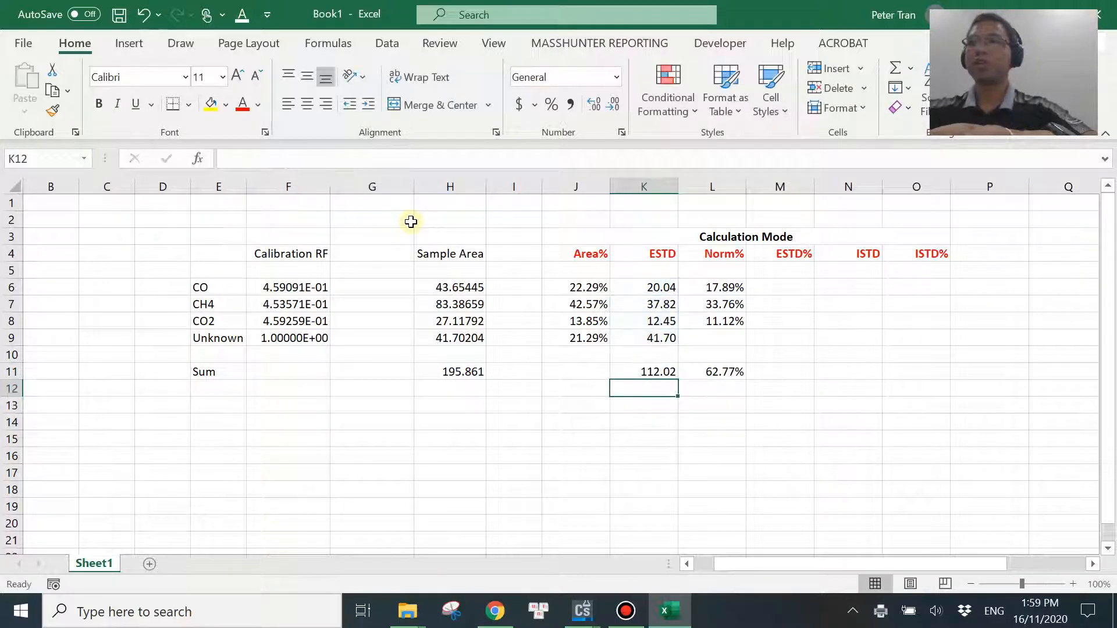
Enter the Unknown peak's Norm% formula =K9/K11 in L9.
left_click(725, 321)
left_click(721, 340)
type("=")
left_click(657, 341)
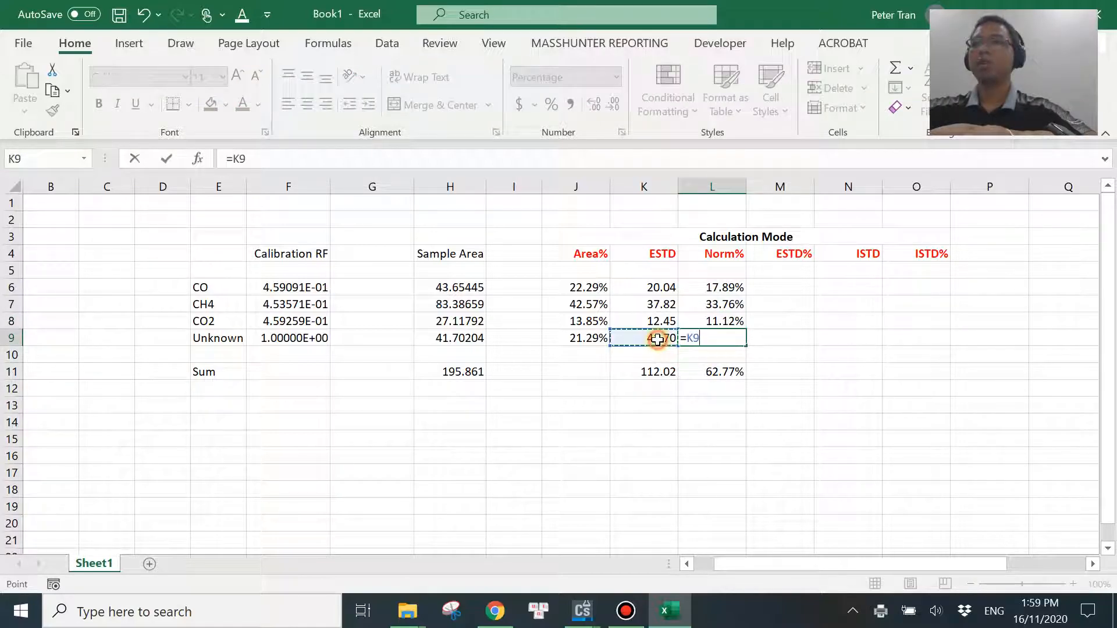
type("/")
left_click(655, 372)
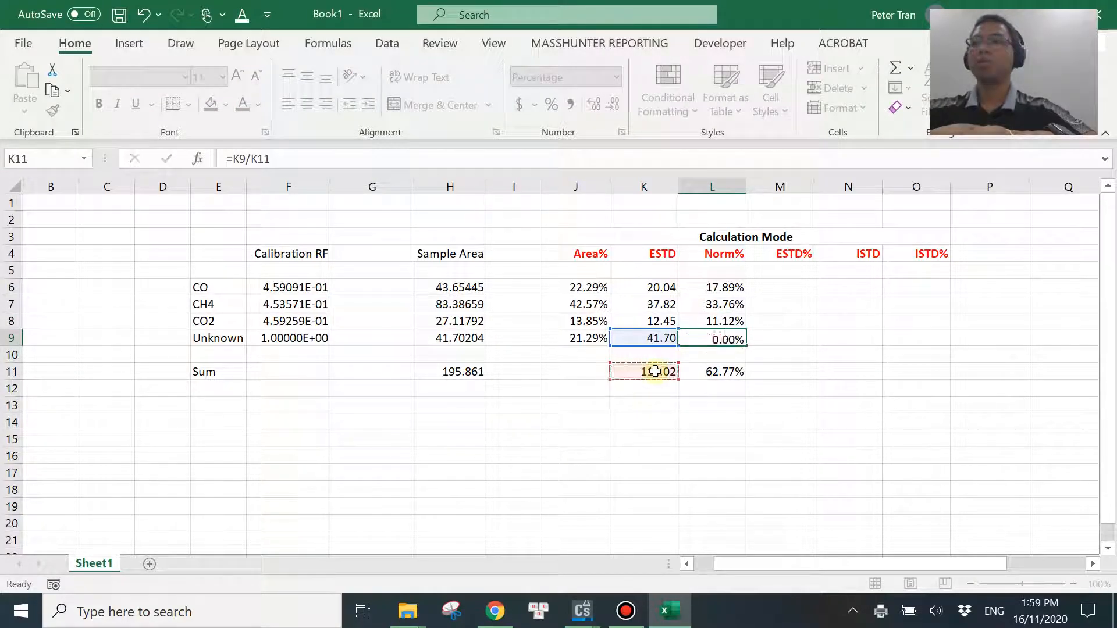
key("Return")
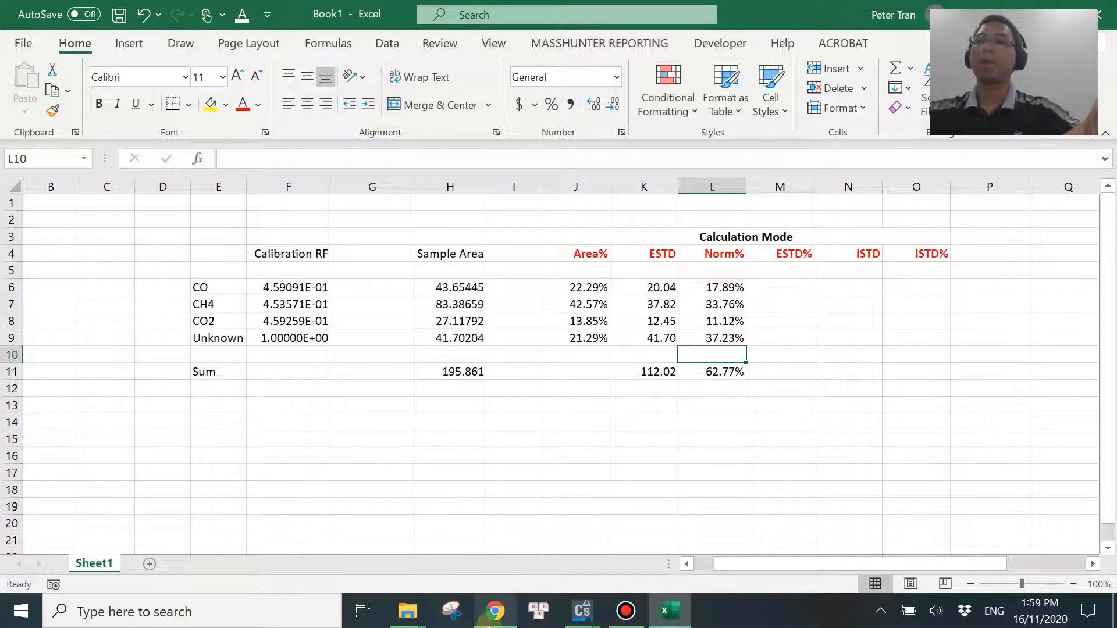
Switch to ChemStation and close the Norm% report preview.
left_click(581, 611)
left_click(672, 538)
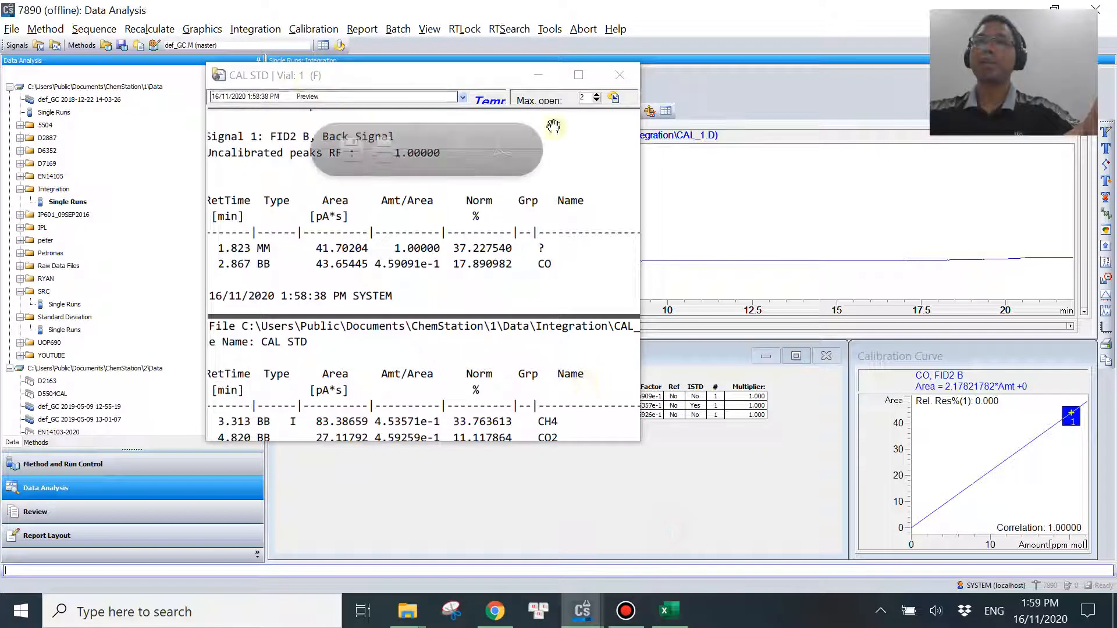
left_click(620, 73)
Review the Using Compound choices for calculating uncalibrated peaks in the calibration settings, restore With Rsp Factor, and close the settings.
left_click(299, 32)
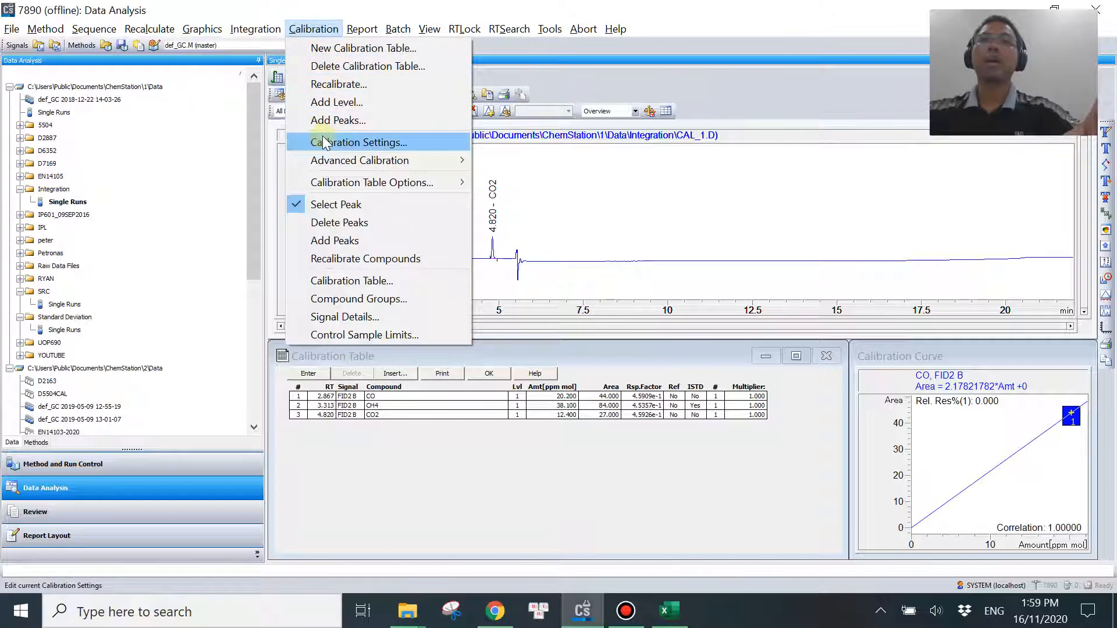
left_click(349, 140)
left_click(411, 305)
left_click(561, 299)
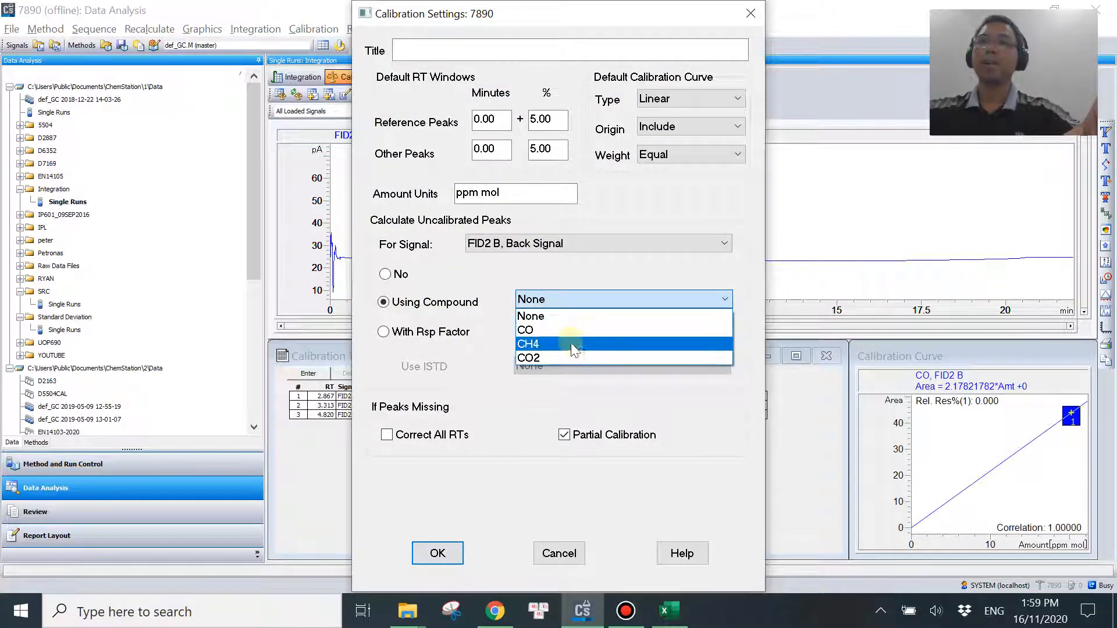
left_click(445, 358)
left_click(388, 331)
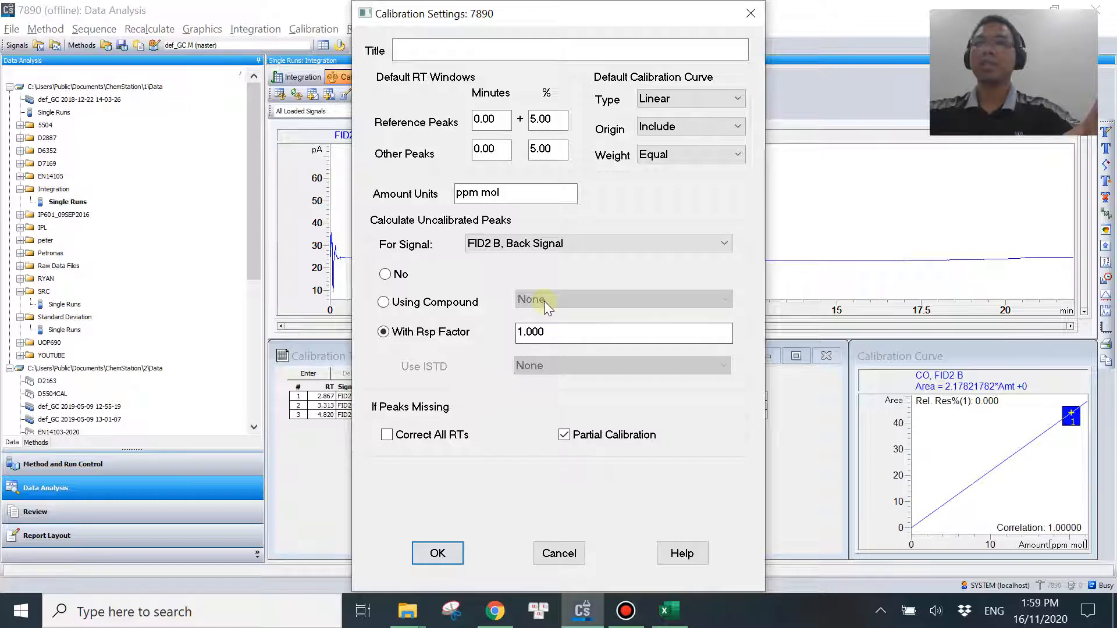
left_click(751, 12)
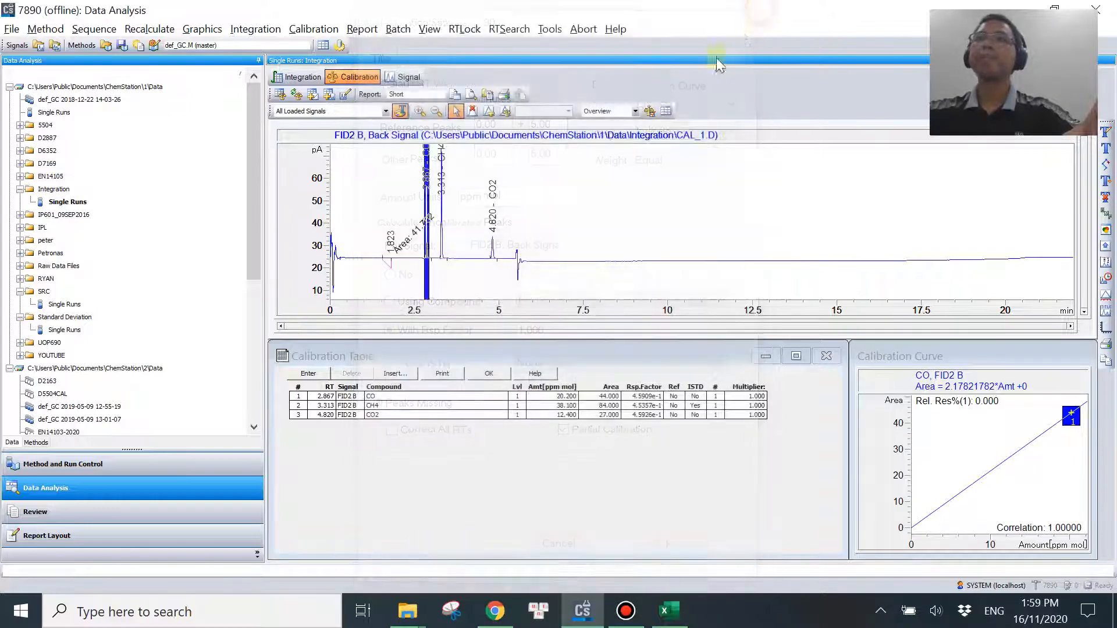
Switch to Excel, add the label area/totalarea in J5 beneath Area%, and fit column J to its contents.
left_click(669, 610)
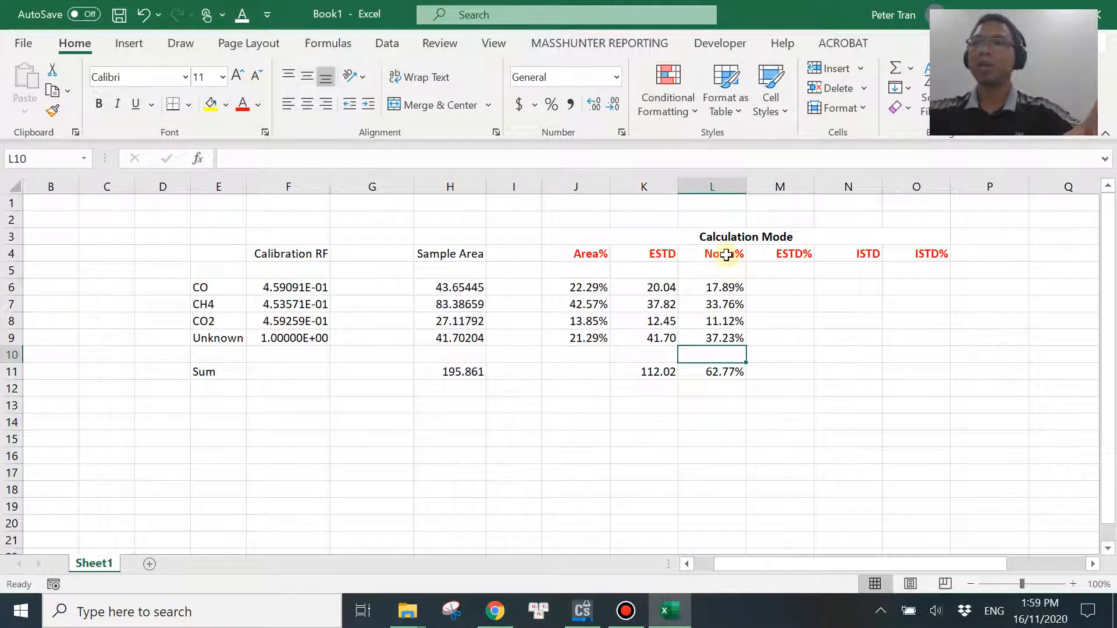
left_click(772, 289)
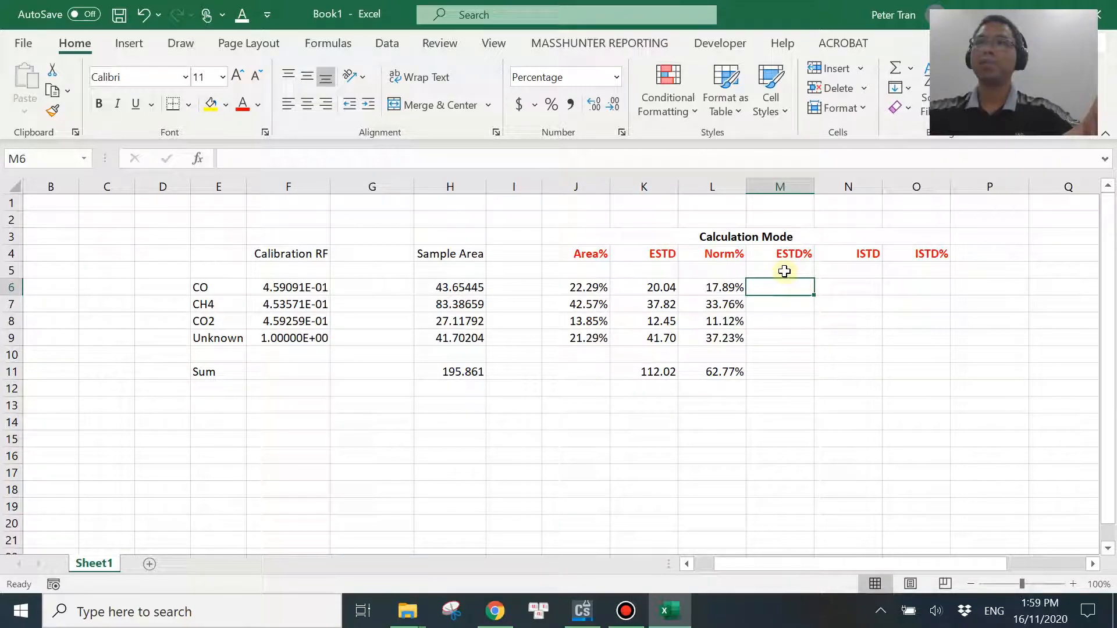
left_click(591, 271)
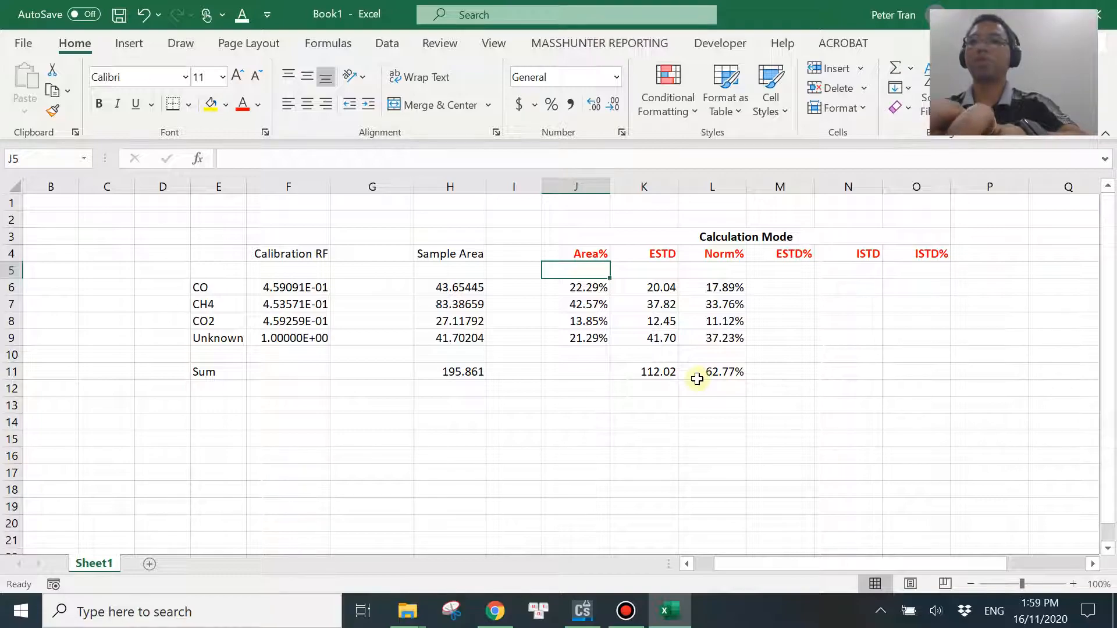
type("area/")
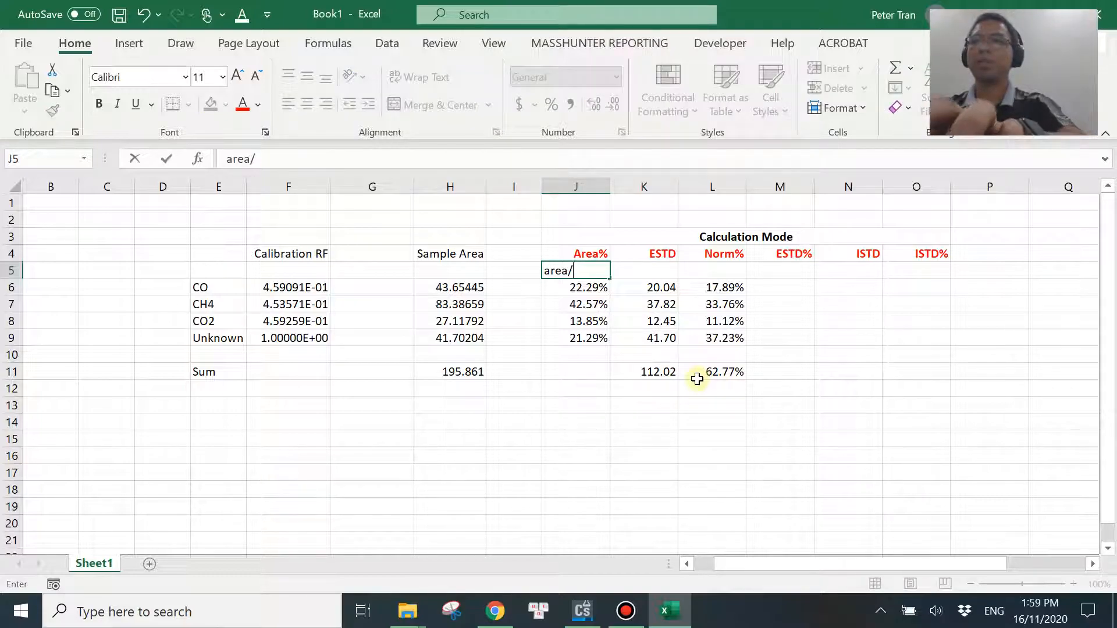
type("totalarea")
left_click(590, 420)
double_click(610, 186)
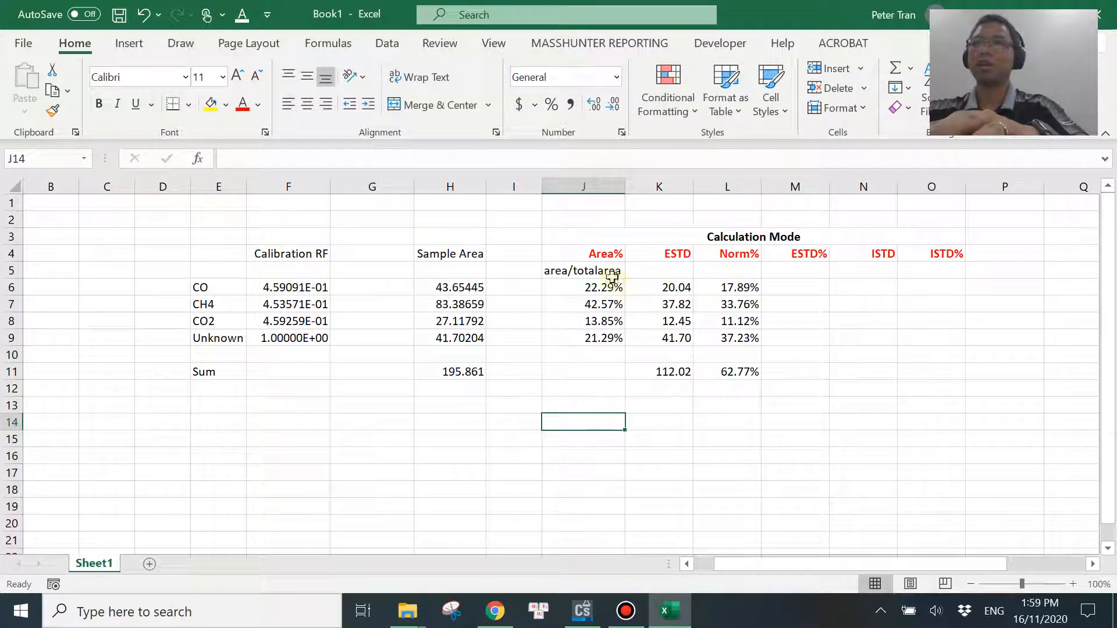
Add the label RF*area in K5 beneath the ESTD heading.
left_click(653, 270)
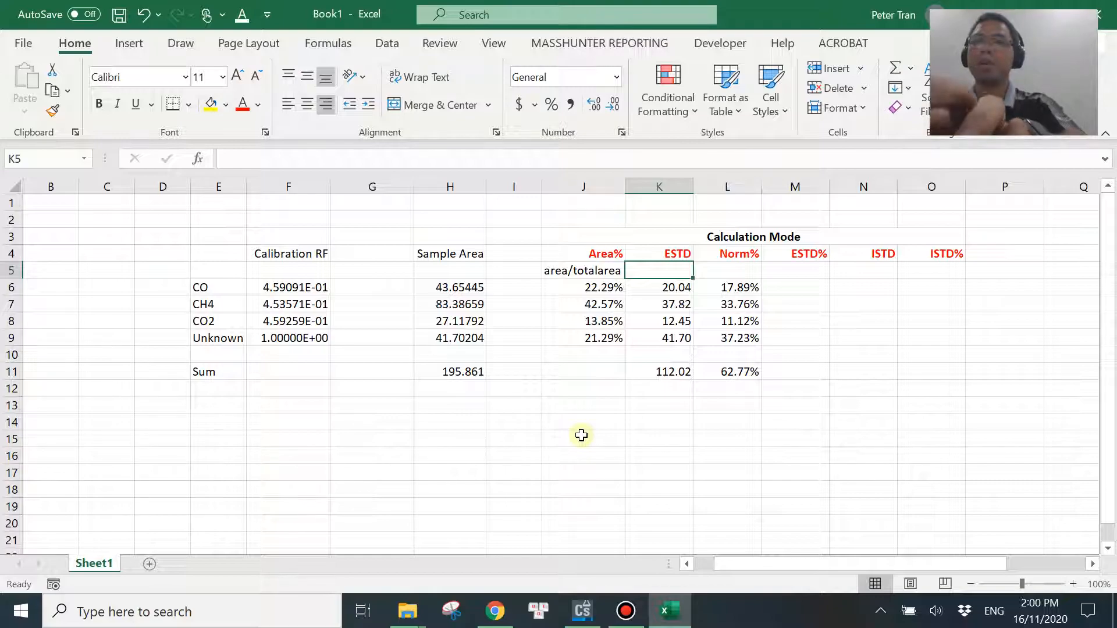
type("RF*area")
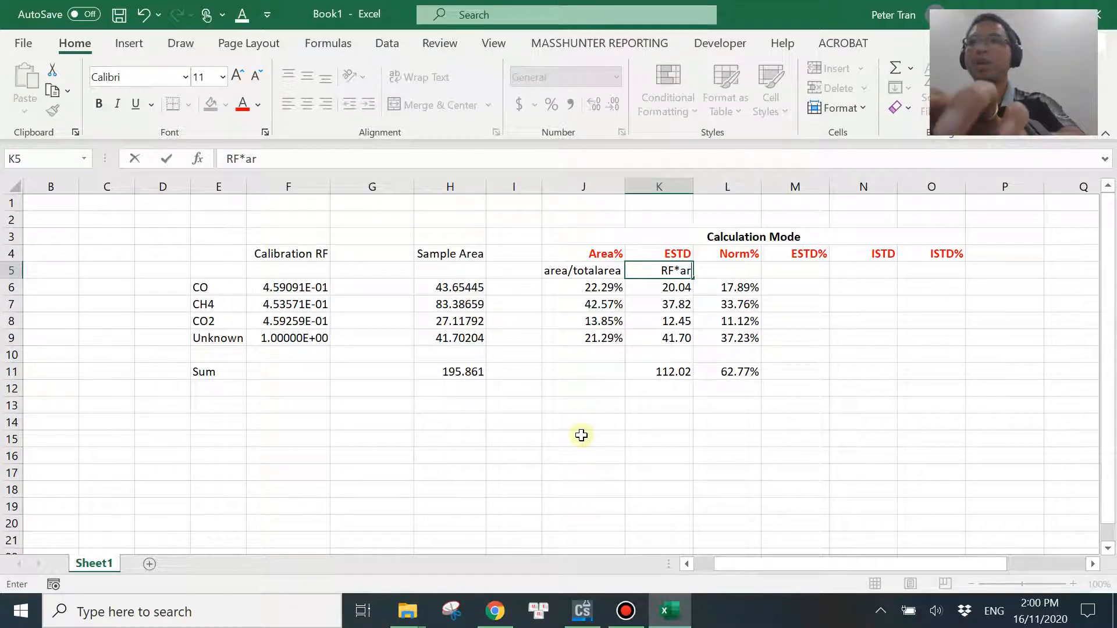
key("Return")
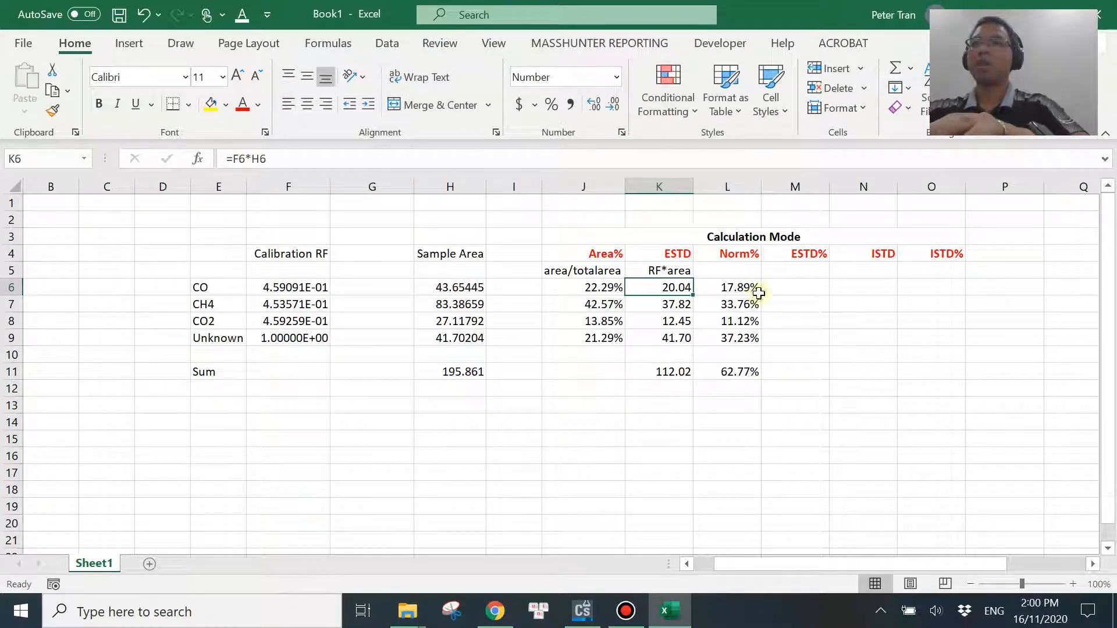
Add the label ESTD/totalESTD in L5 beneath Norm% and fit column L to its contents.
left_click(737, 270)
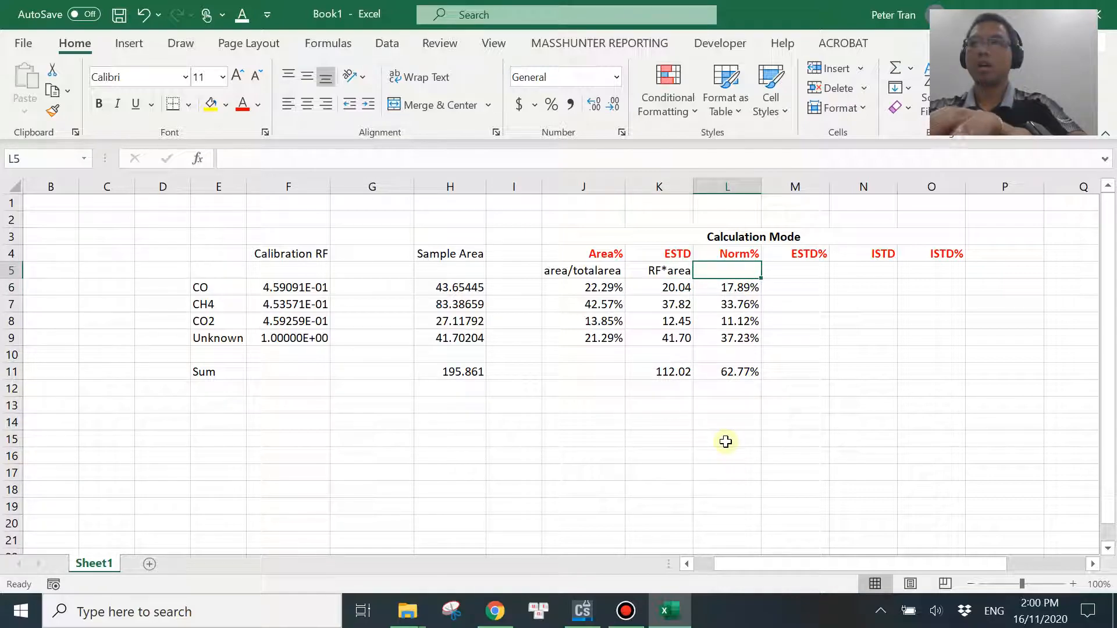
type("ESTD")
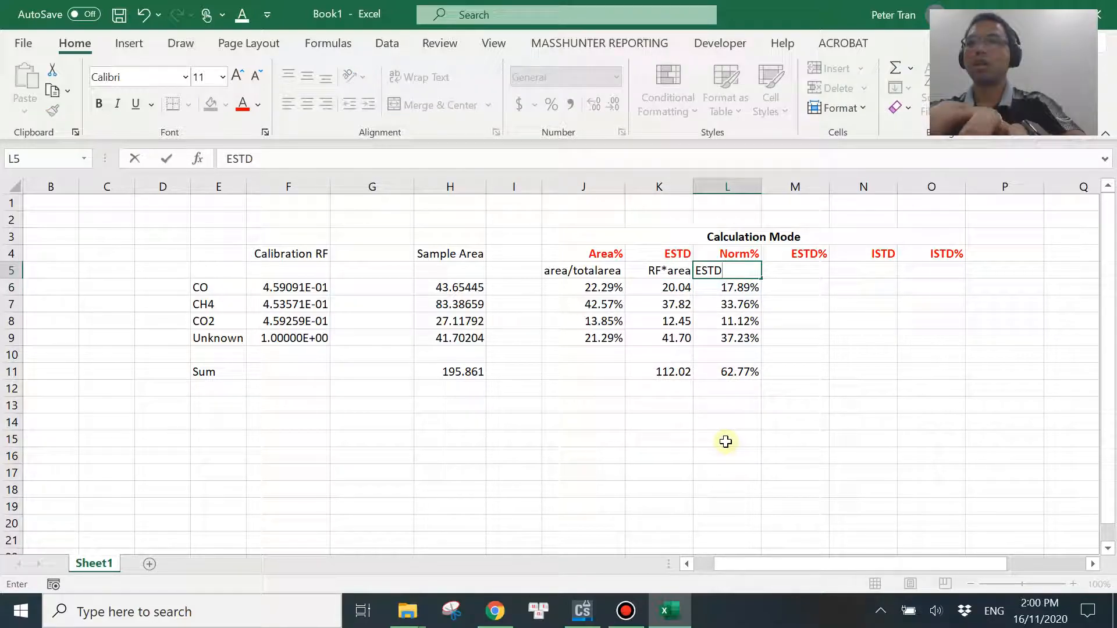
type("/totalESTD")
key("Return")
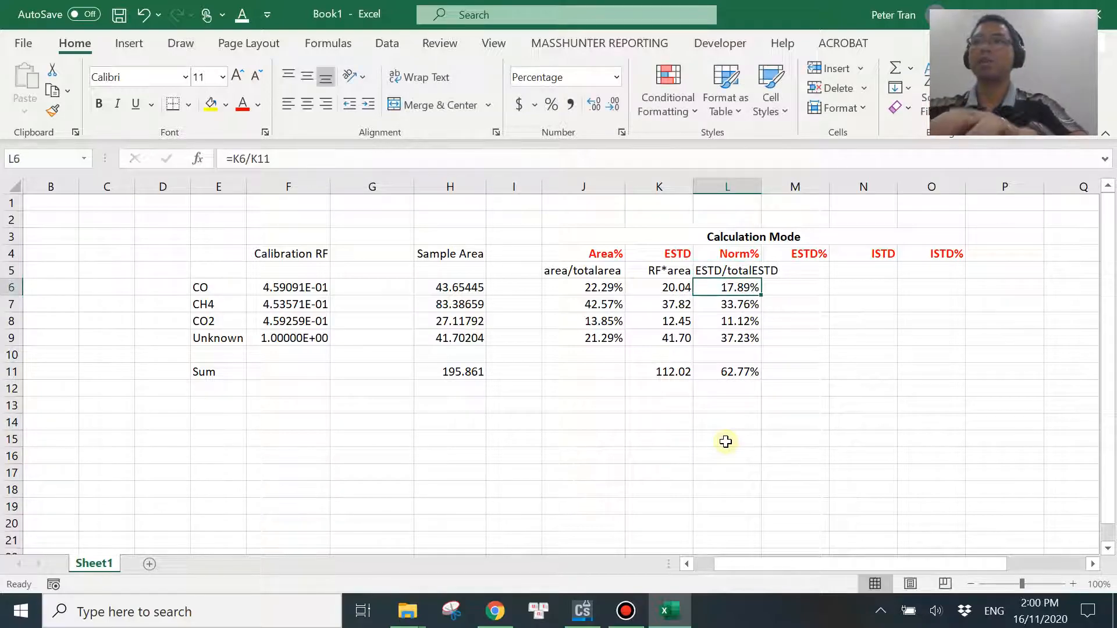
double_click(760, 188)
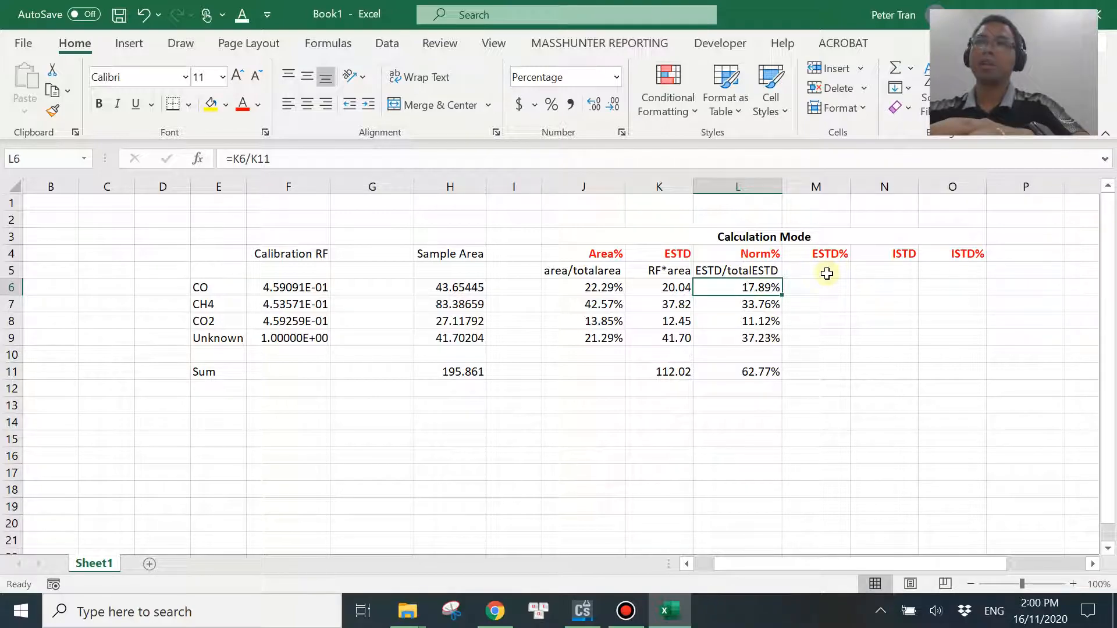
Add the label ESTD*100/sampleamount in M5 beneath the ESTD% heading.
left_click(826, 274)
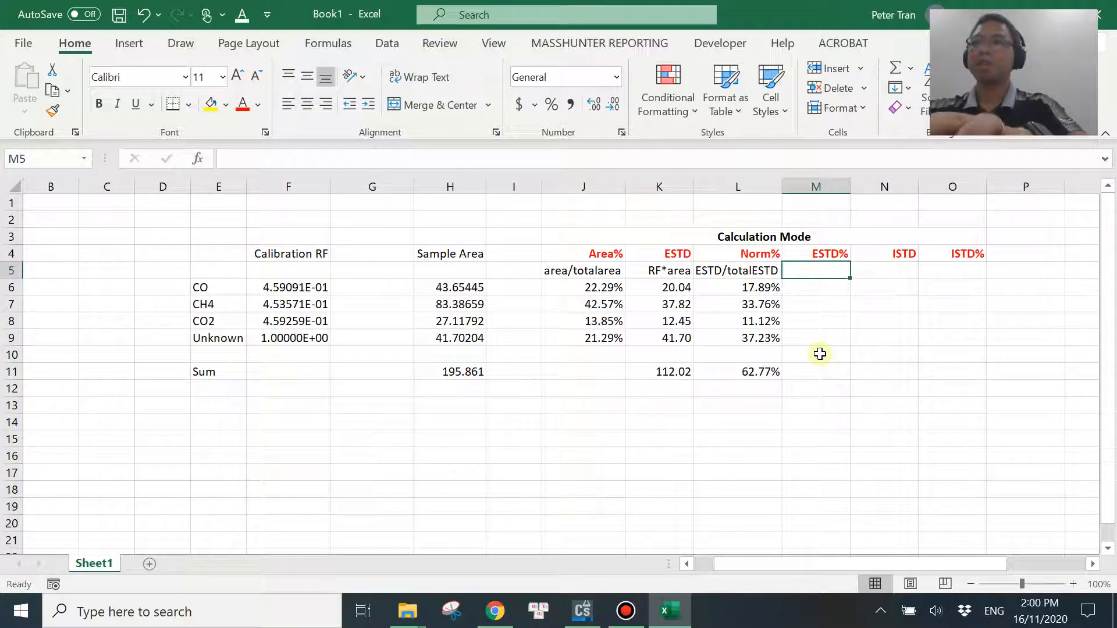
type("E")
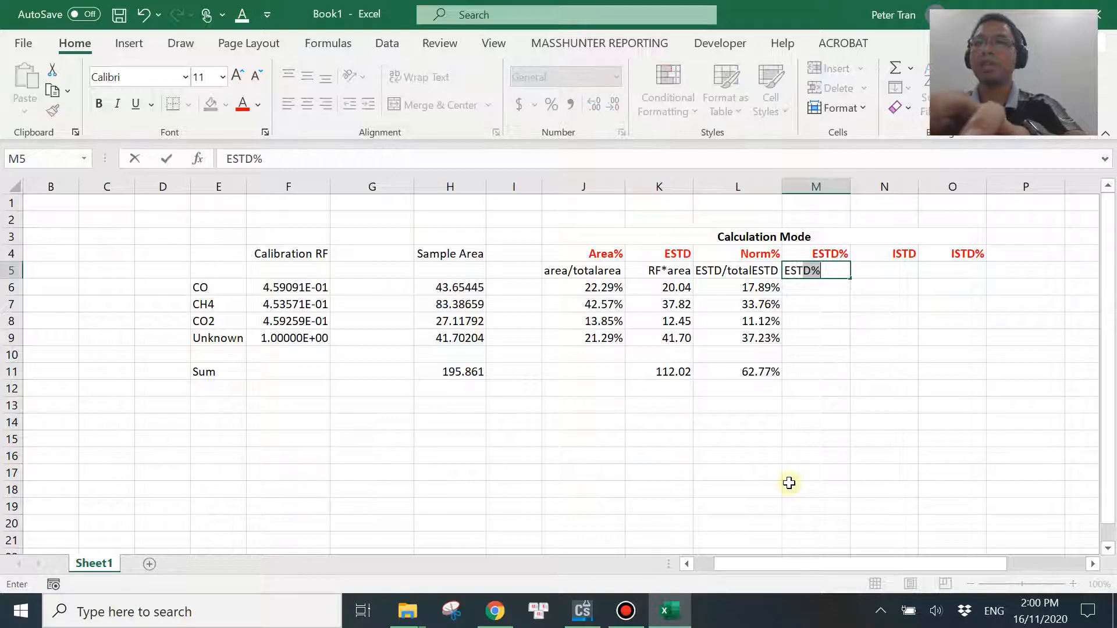
type("STD*100/sampleamount")
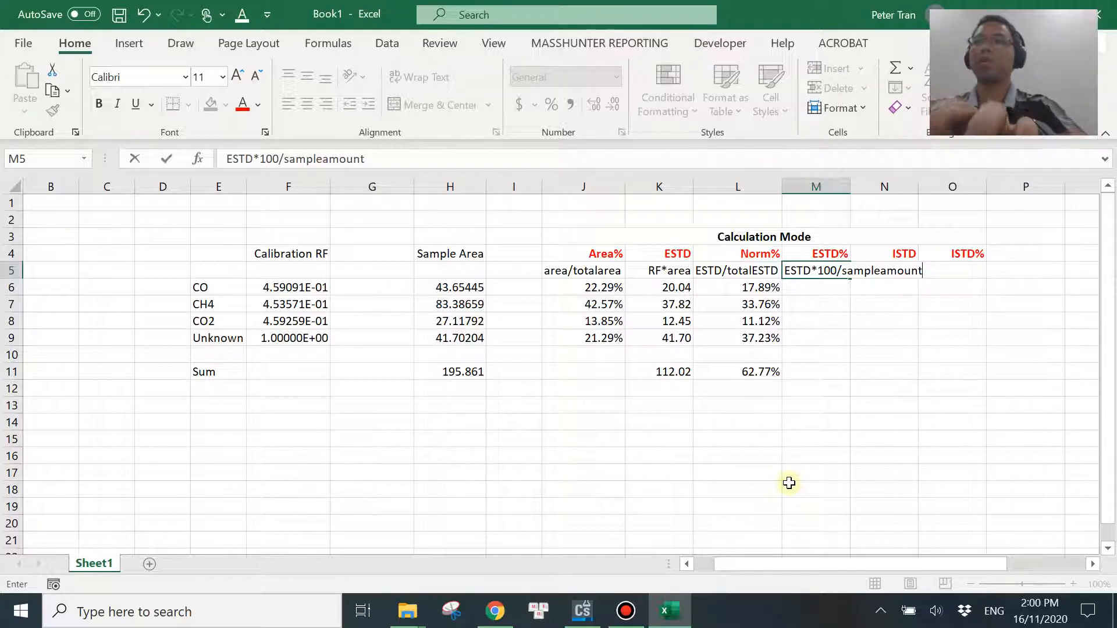
key("Return")
Delete the empty columns B to D and fit the ESTD% column's width to its formula label.
left_click(55, 186)
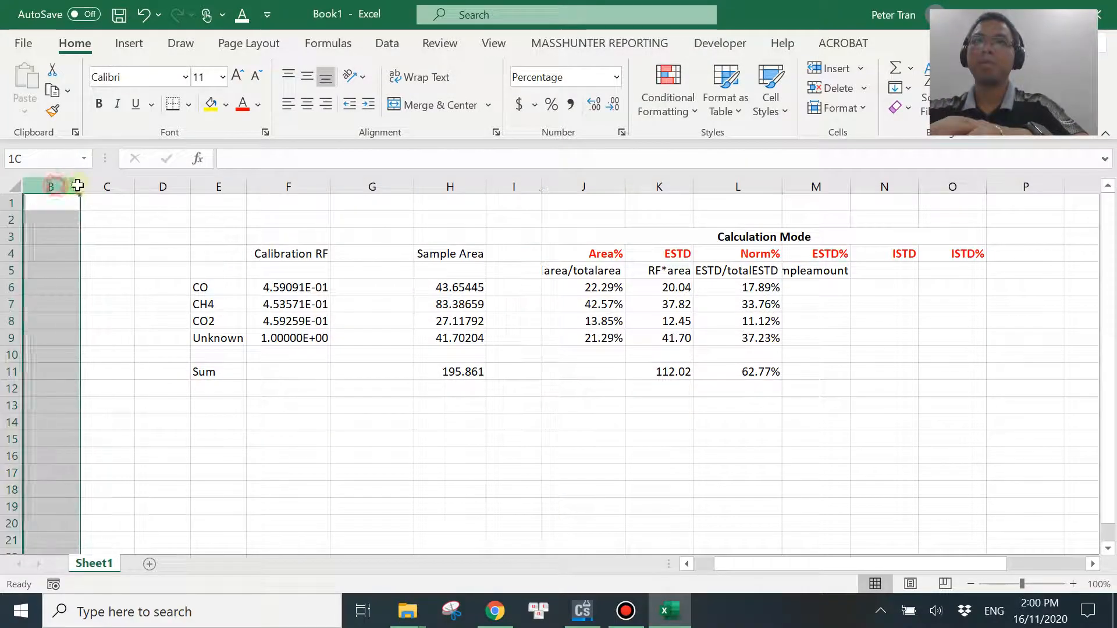
left_click_drag(77, 185, 145, 186)
right_click(145, 187)
left_click(187, 354)
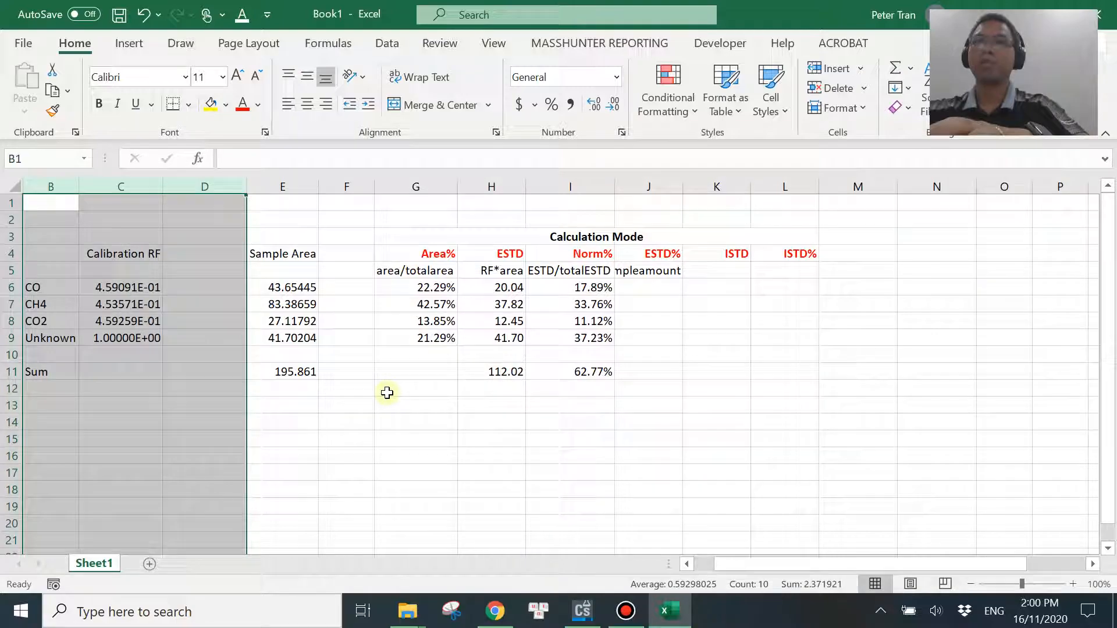
left_click(471, 230)
double_click(683, 186)
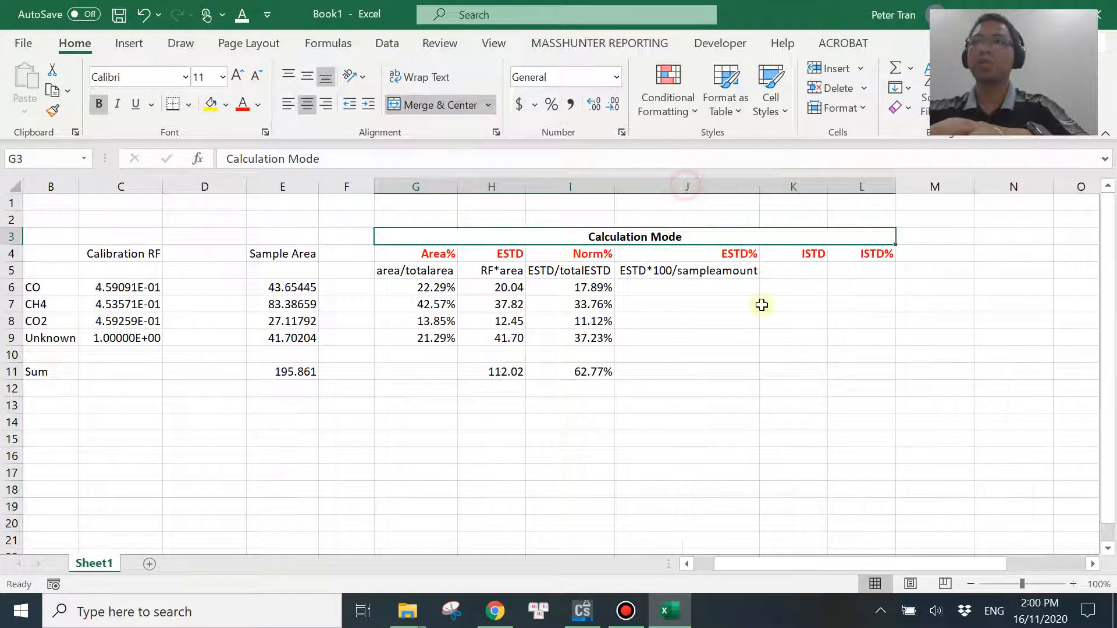
left_click(742, 352)
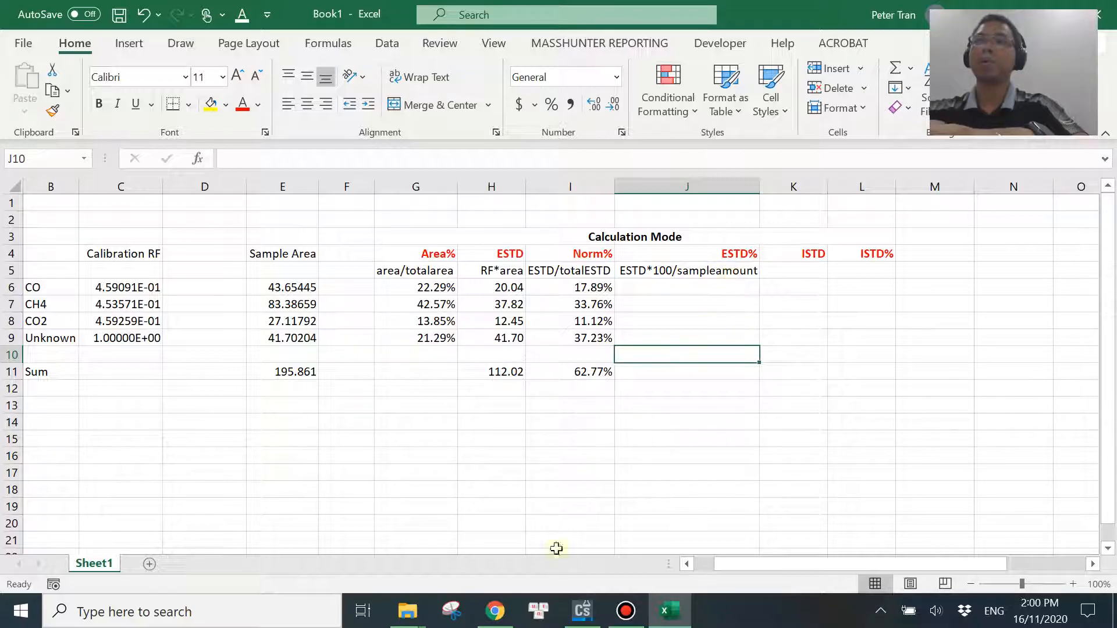
Switch to ChemStation and set the report's calculation mode to ESTD% with a sample amount of 0.
left_click(583, 610)
left_click(358, 30)
left_click(387, 68)
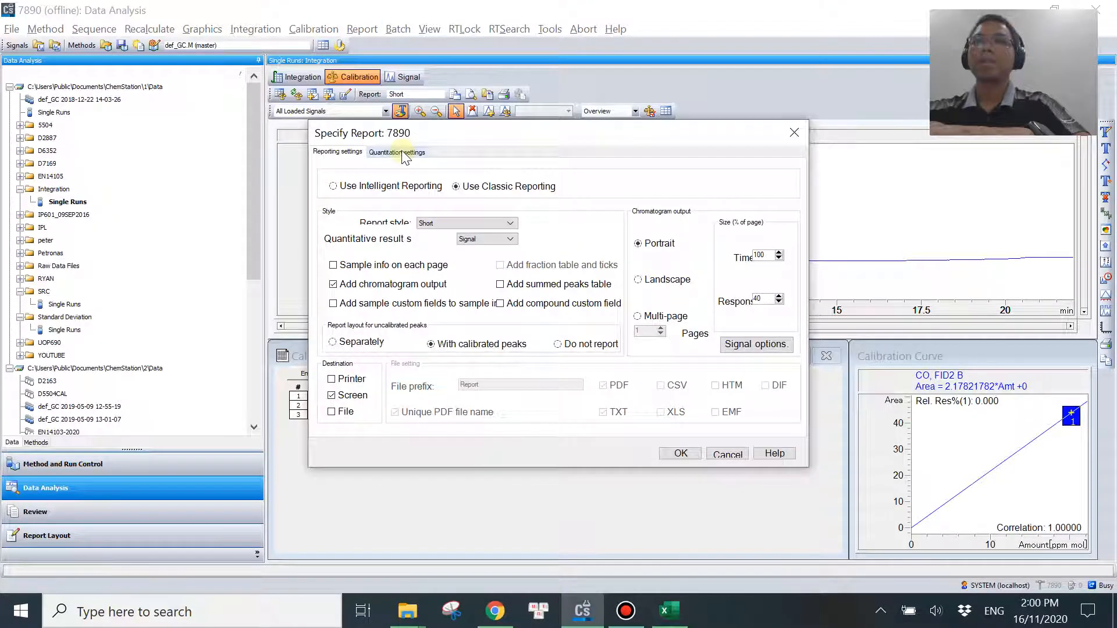
left_click(401, 152)
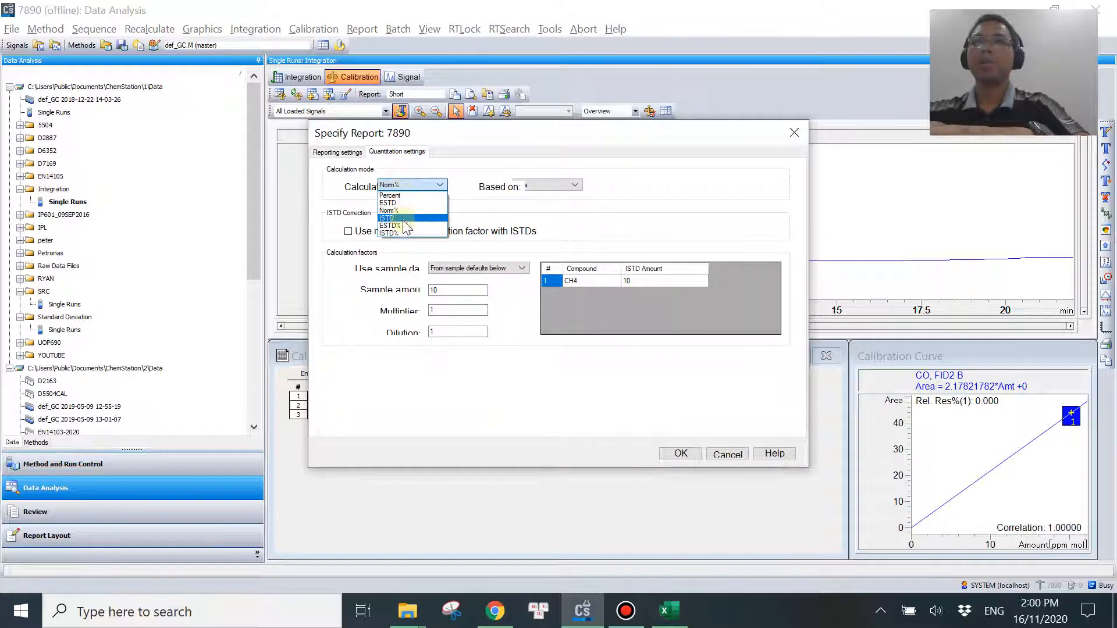
left_click(421, 225)
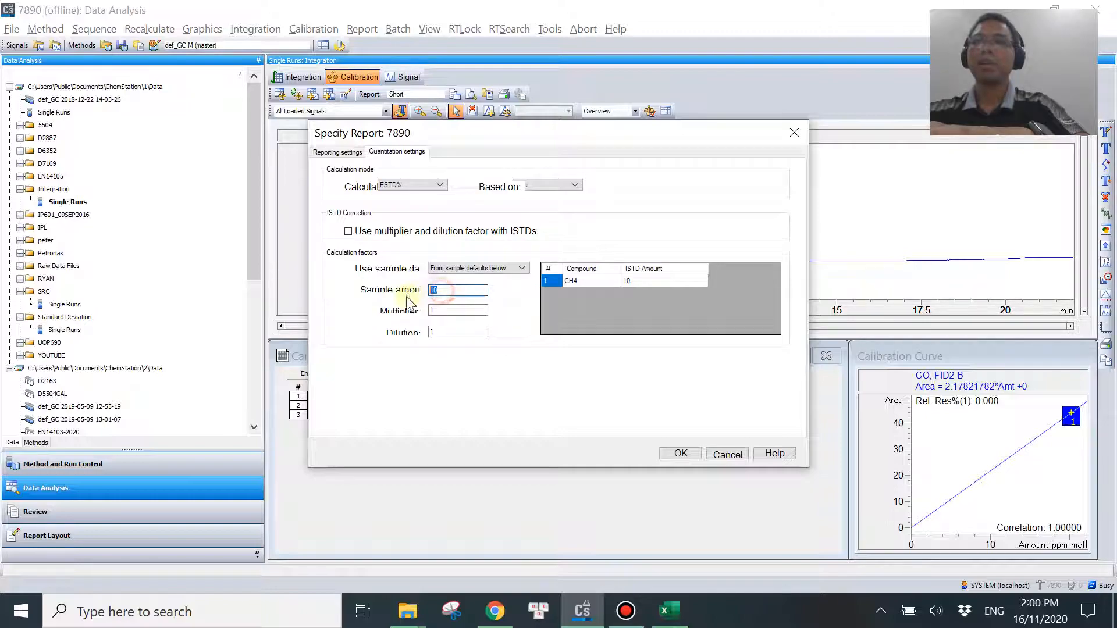
left_click(678, 454)
Generate the on-screen report for the CAL STD run and examine its amount table for each peak.
left_click(362, 29)
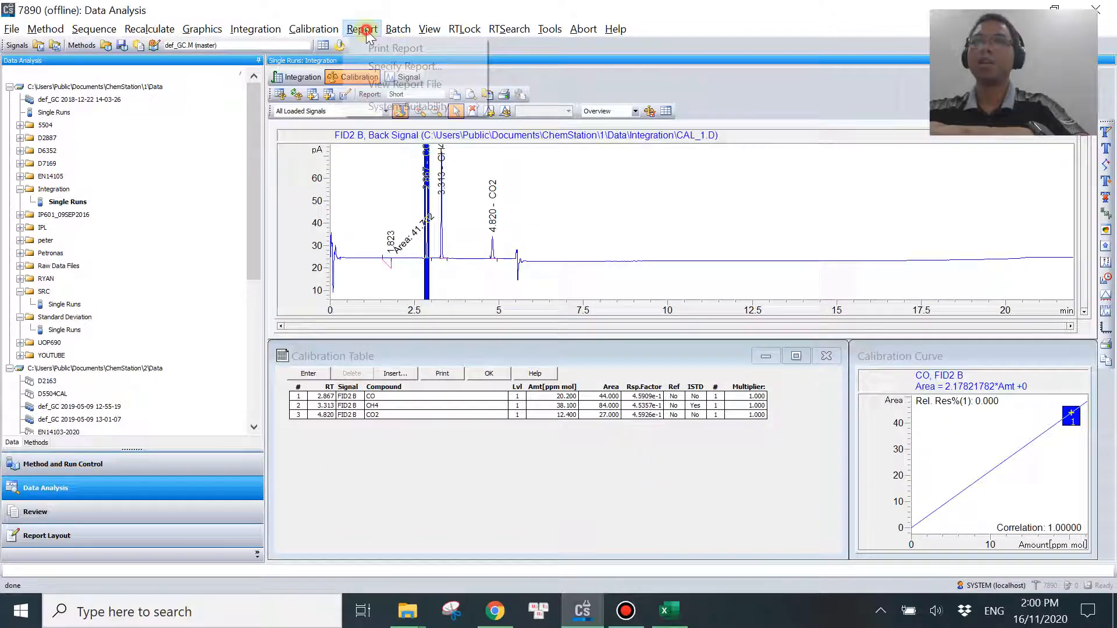
left_click(378, 46)
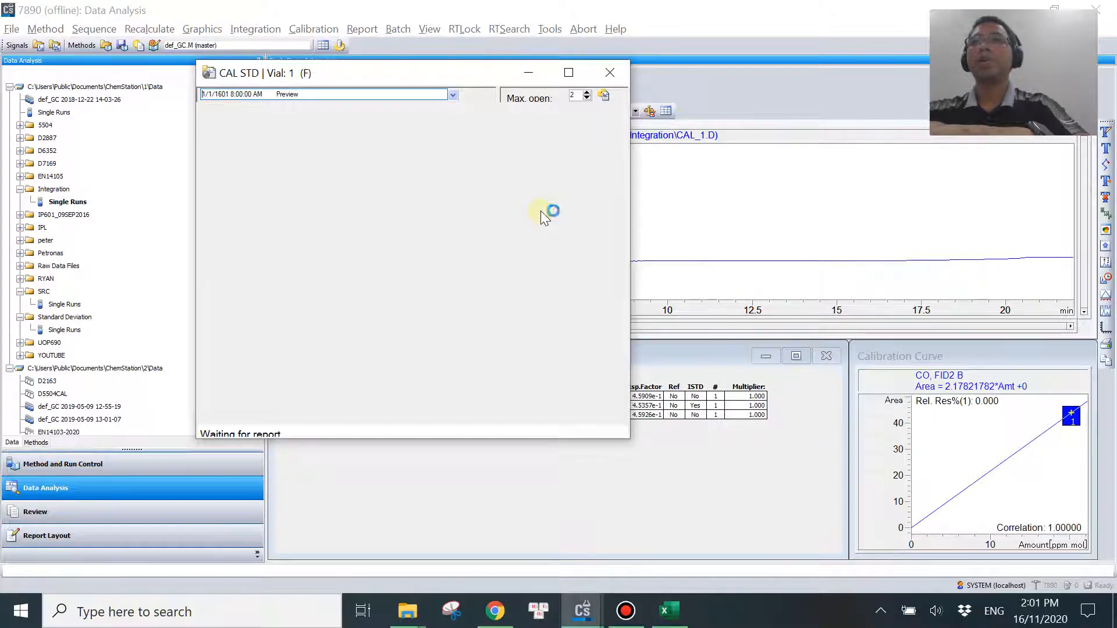
scroll(646, 451, "down", 10)
scroll(744, 412, "down", 9)
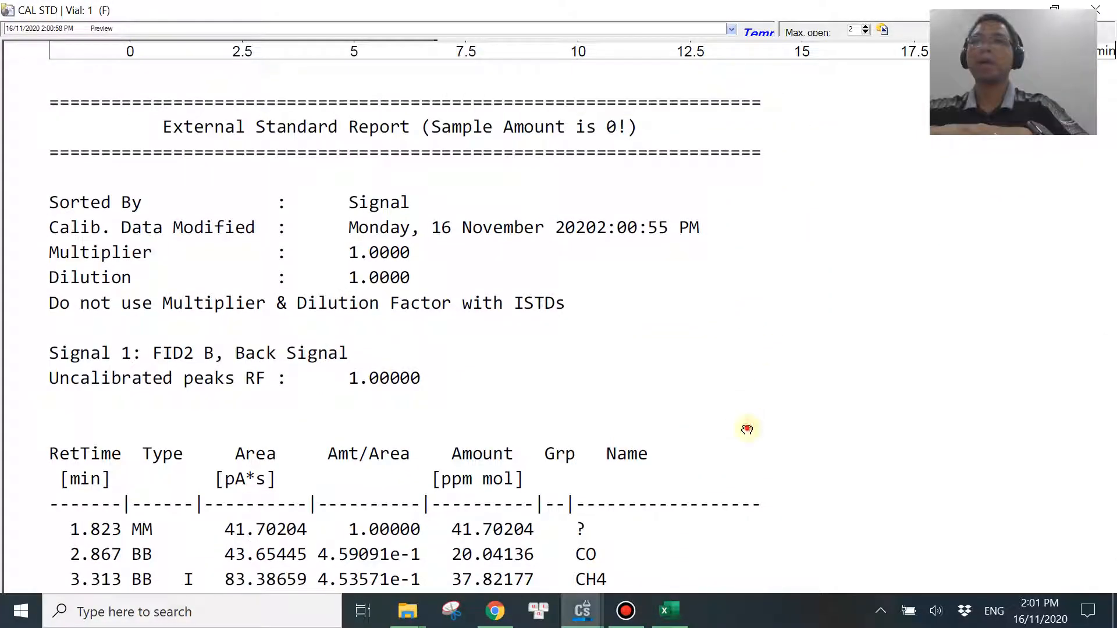
scroll(709, 309, "down", 1)
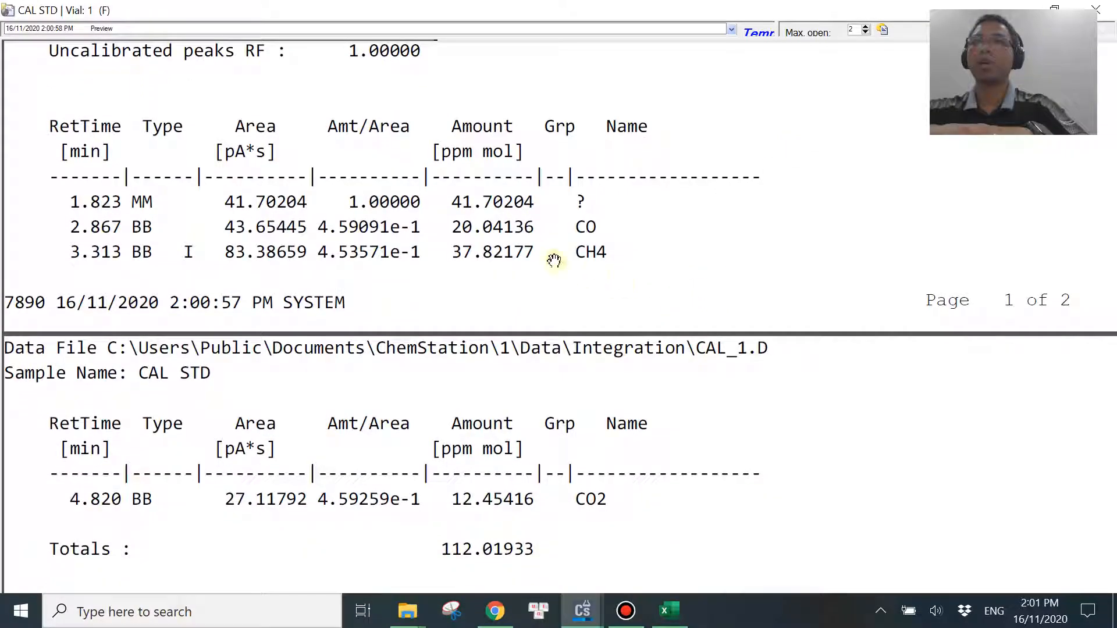
Compare the ESTD values in H6:H9 of the Excel sheet with the amounts in the ChemStation report.
left_click(669, 610)
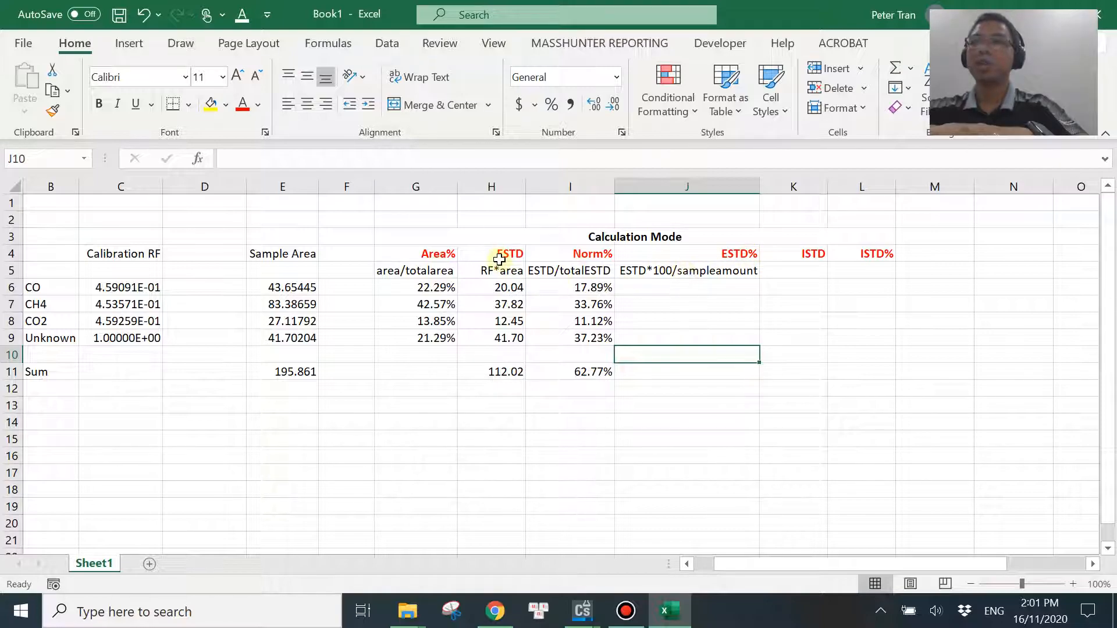
mouse_move(583, 610)
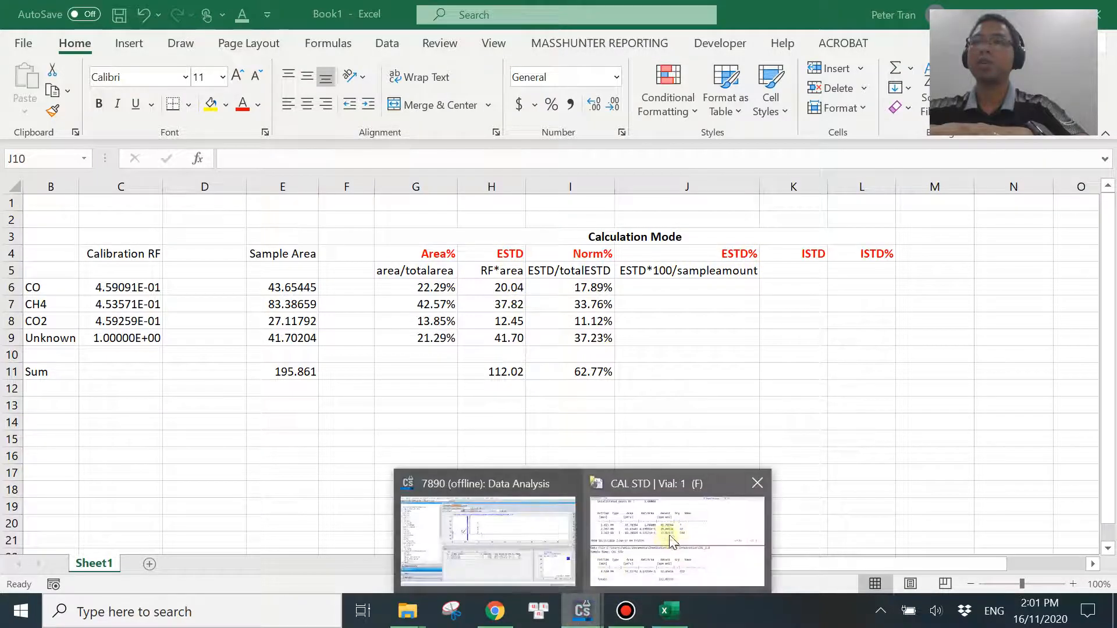
left_click(669, 535)
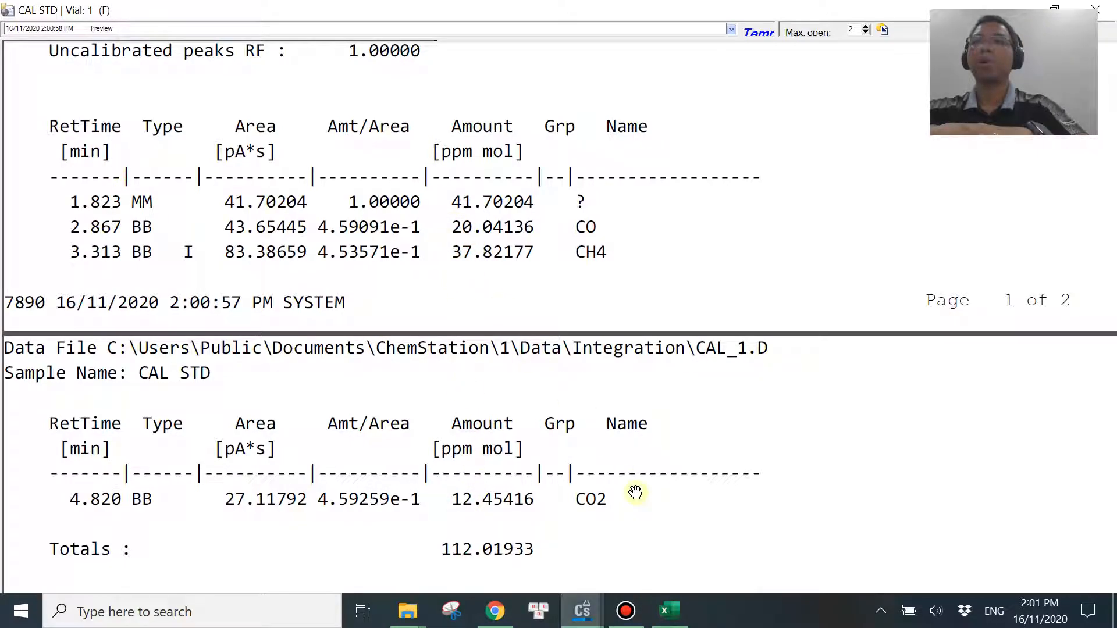
left_click(669, 610)
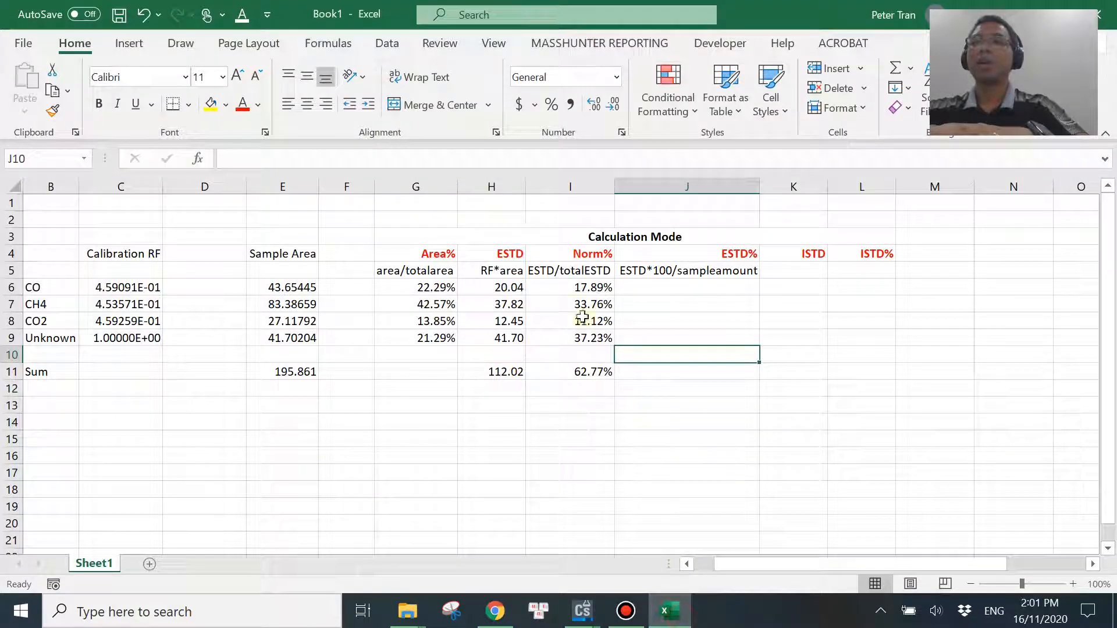
left_click(501, 286)
left_click(483, 304)
left_click(487, 321)
left_click(495, 338)
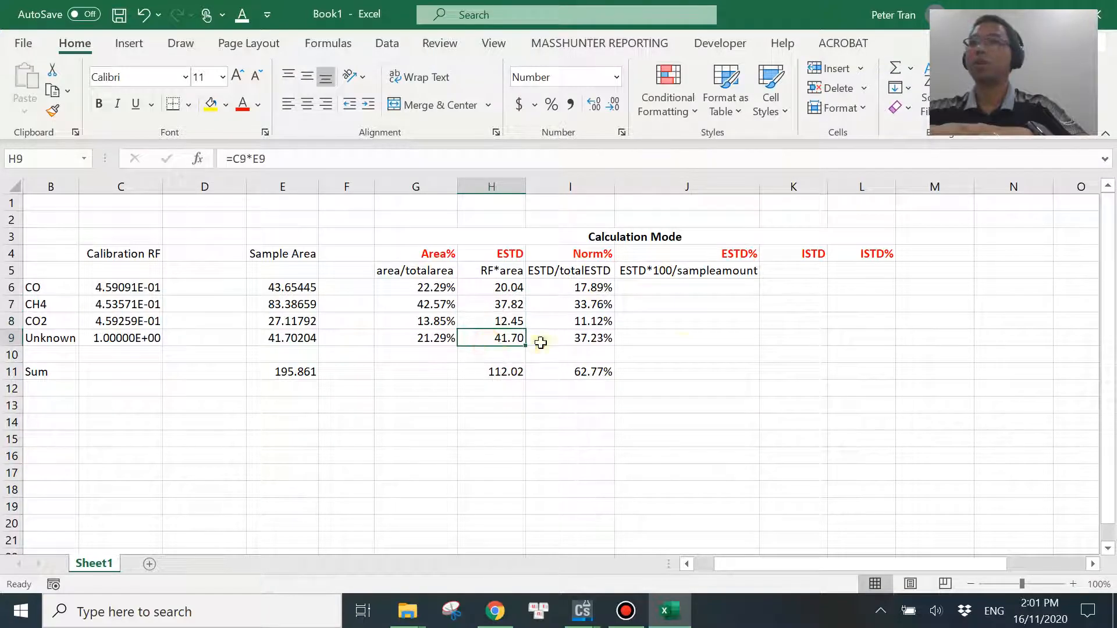
mouse_move(582, 610)
left_click(657, 522)
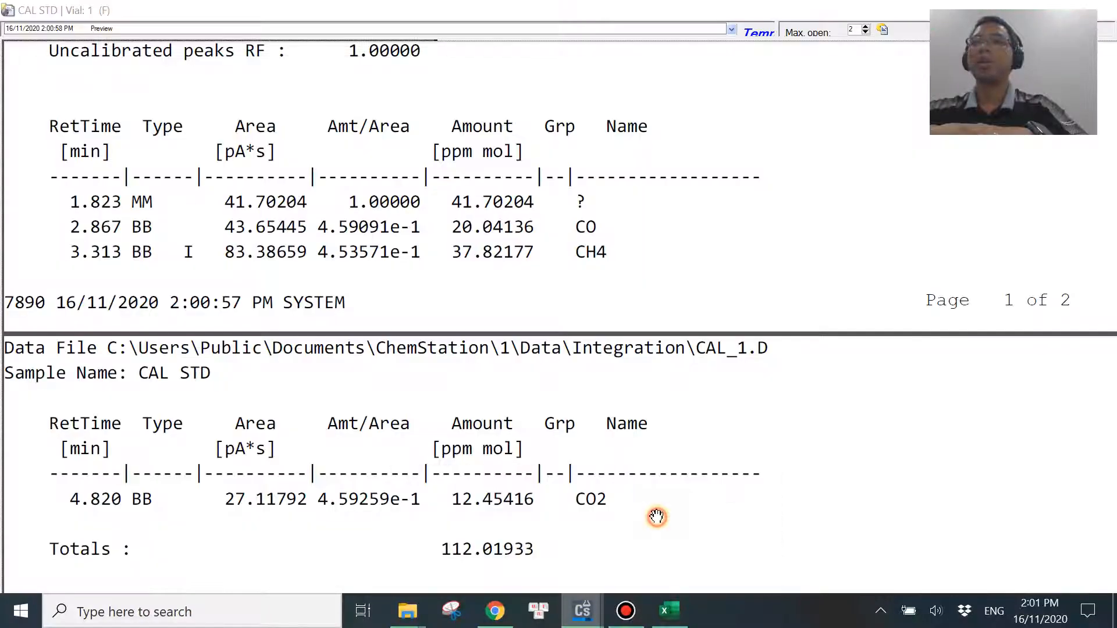
Close the report preview and set the sample amount in the report's quantitation settings to 10.
left_click(1096, 9)
left_click(362, 27)
left_click(375, 65)
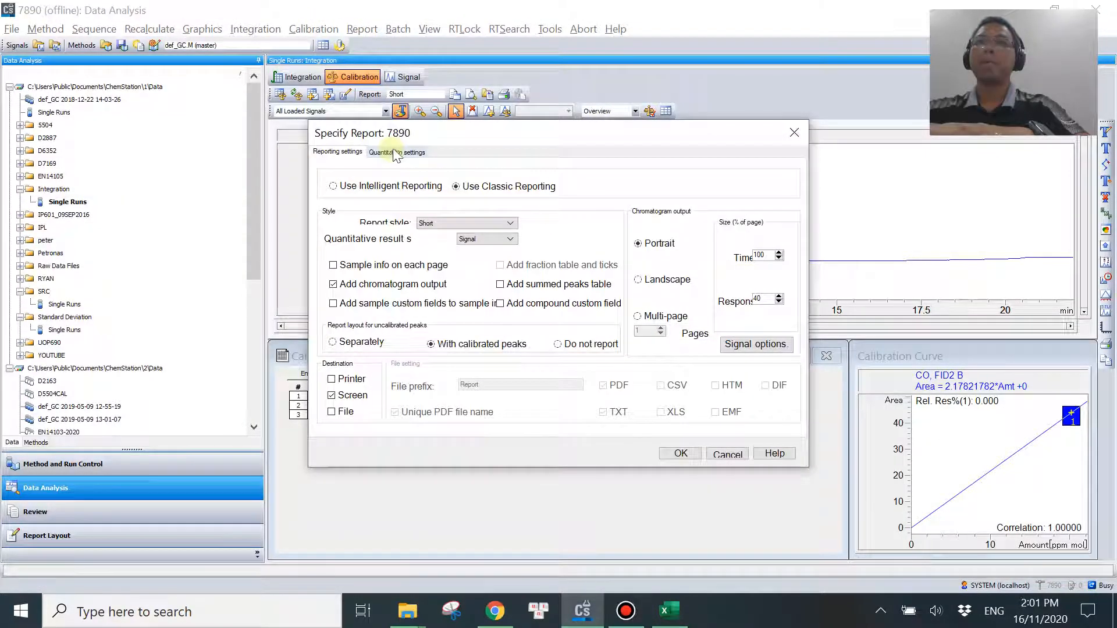
left_click(400, 152)
double_click(450, 291)
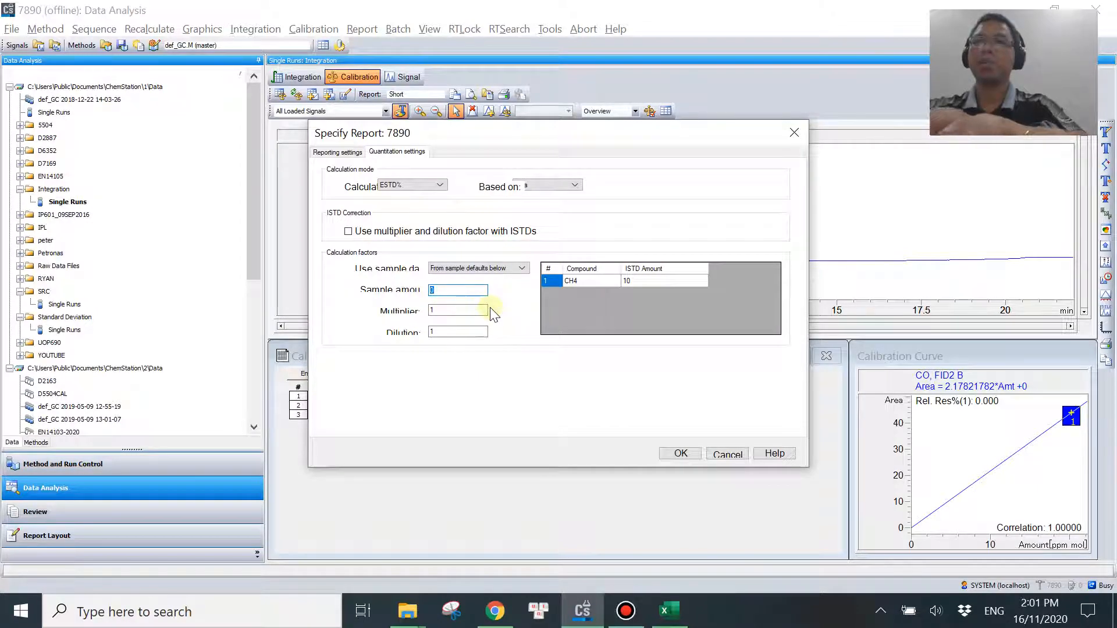
type("10")
left_click(678, 452)
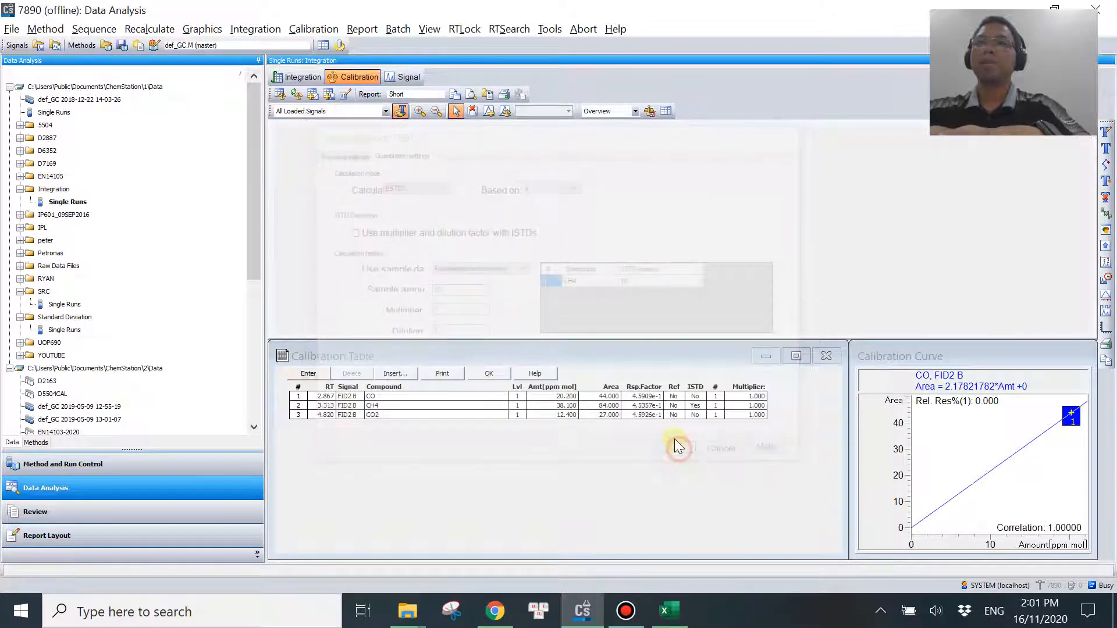
Generate the ESTD Percent report on screen, maximize it, and examine its sample amount and the peaks' percent amounts.
left_click(363, 29)
left_click(384, 45)
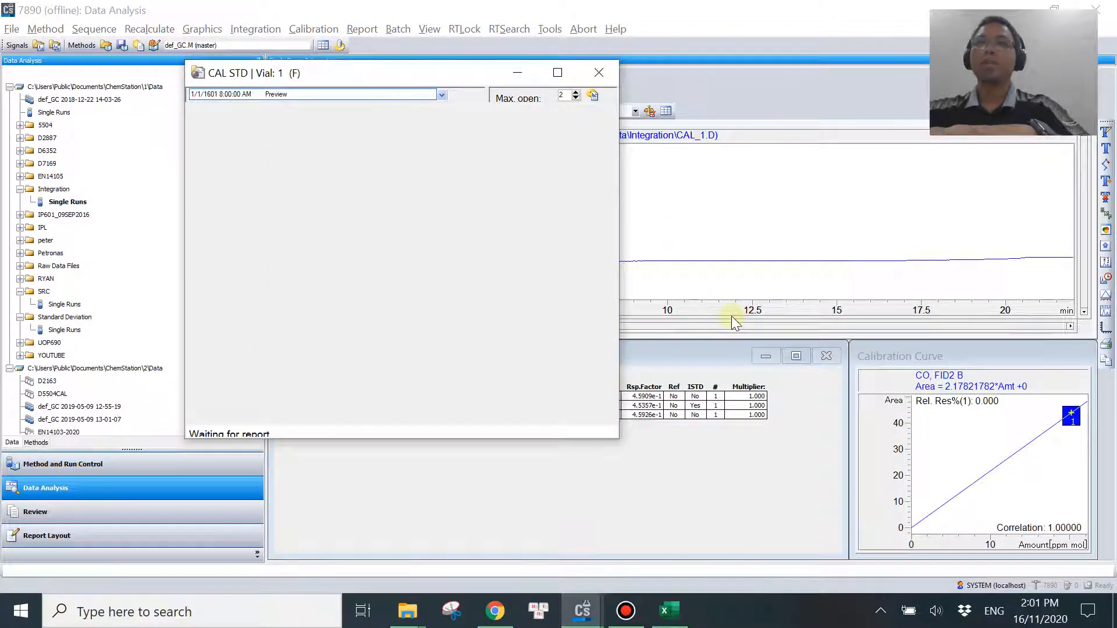
scroll(528, 279, "down", 1)
left_click(557, 73)
scroll(694, 399, "down", 10)
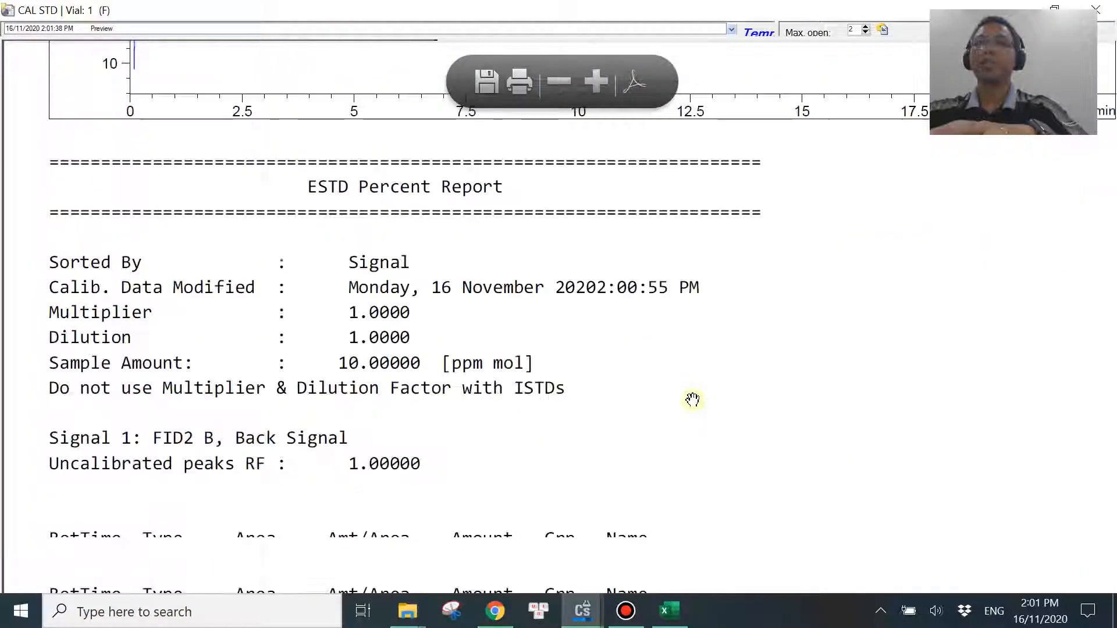
scroll(698, 405, "down", 9)
scroll(369, 287, "up", 5)
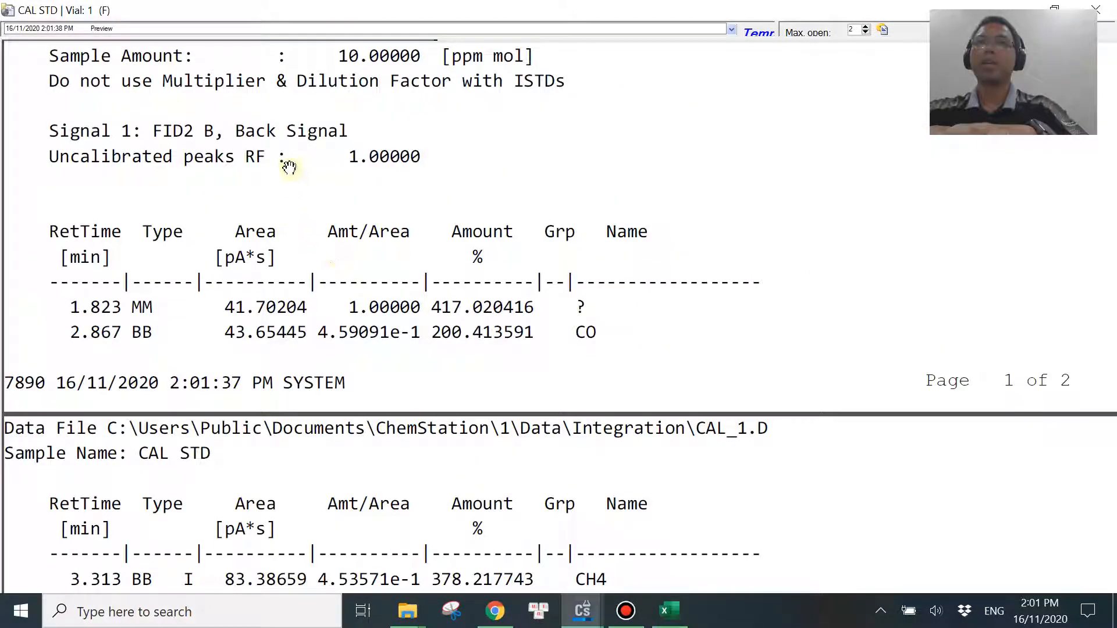
scroll(349, 180, "up", 1)
scroll(370, 184, "up", 4)
scroll(835, 371, "down", 10)
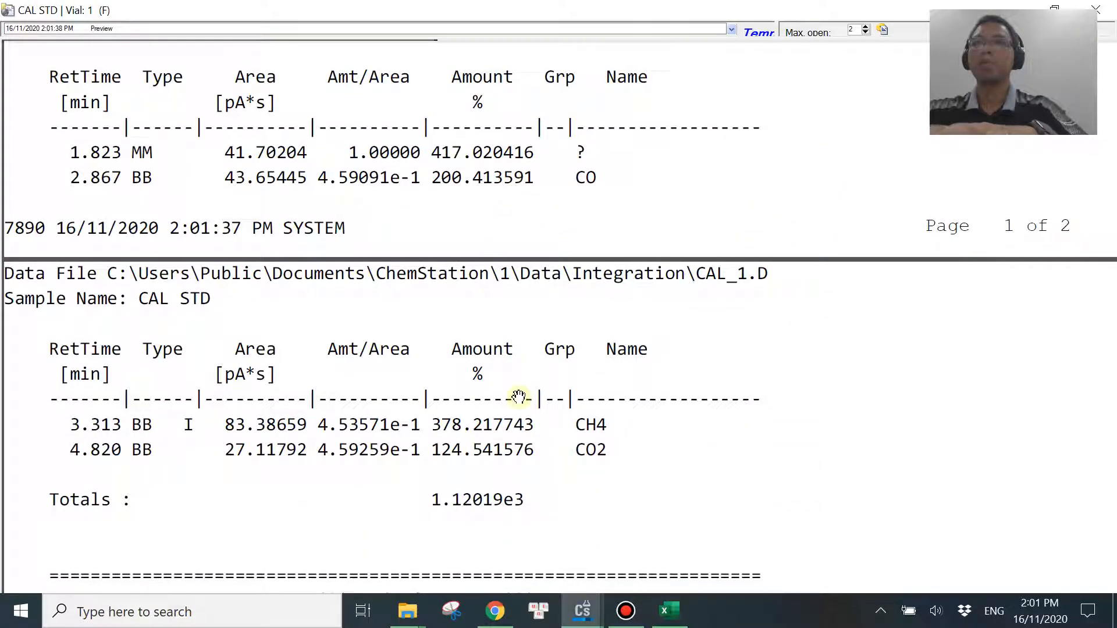
Switch to Excel and enter the formula =H6*100/10 in J6 for CO's ESTD%.
left_click(669, 611)
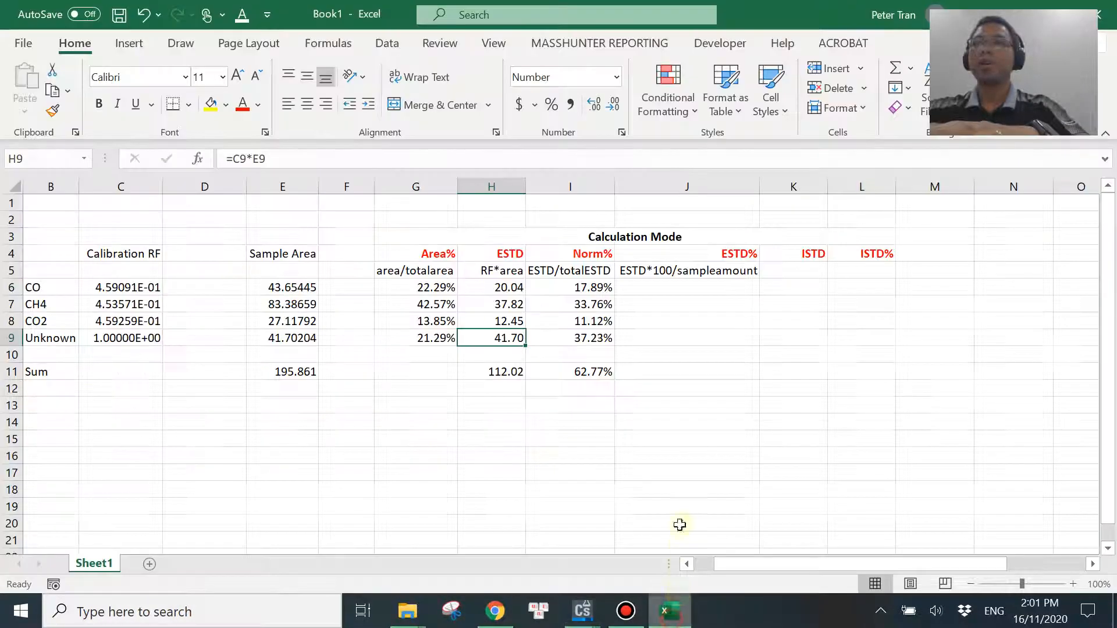
left_click(680, 290)
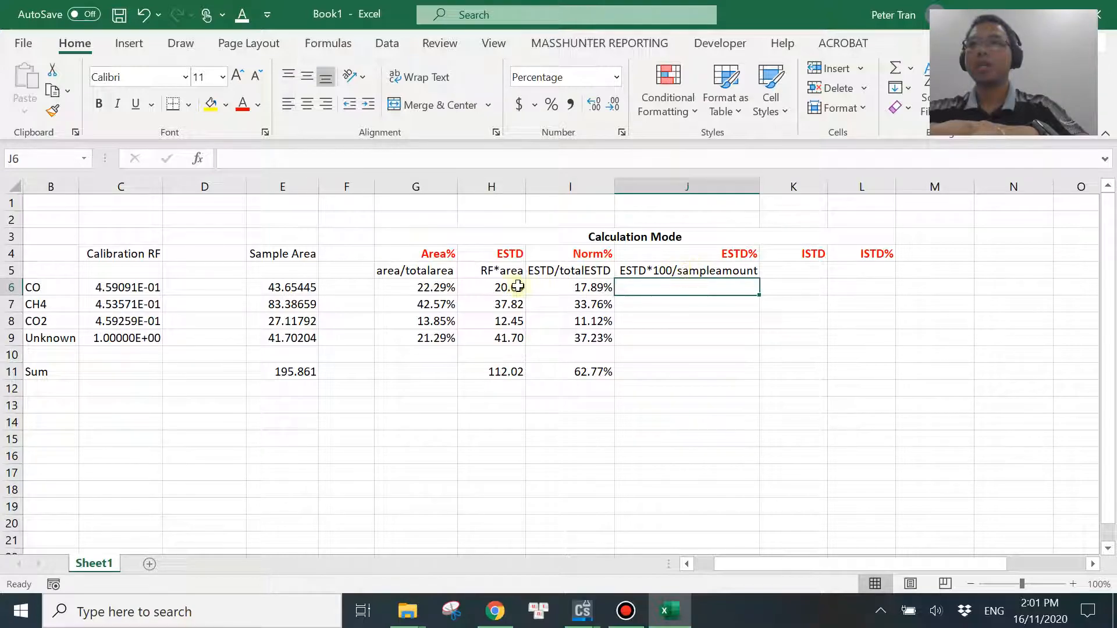
type("=")
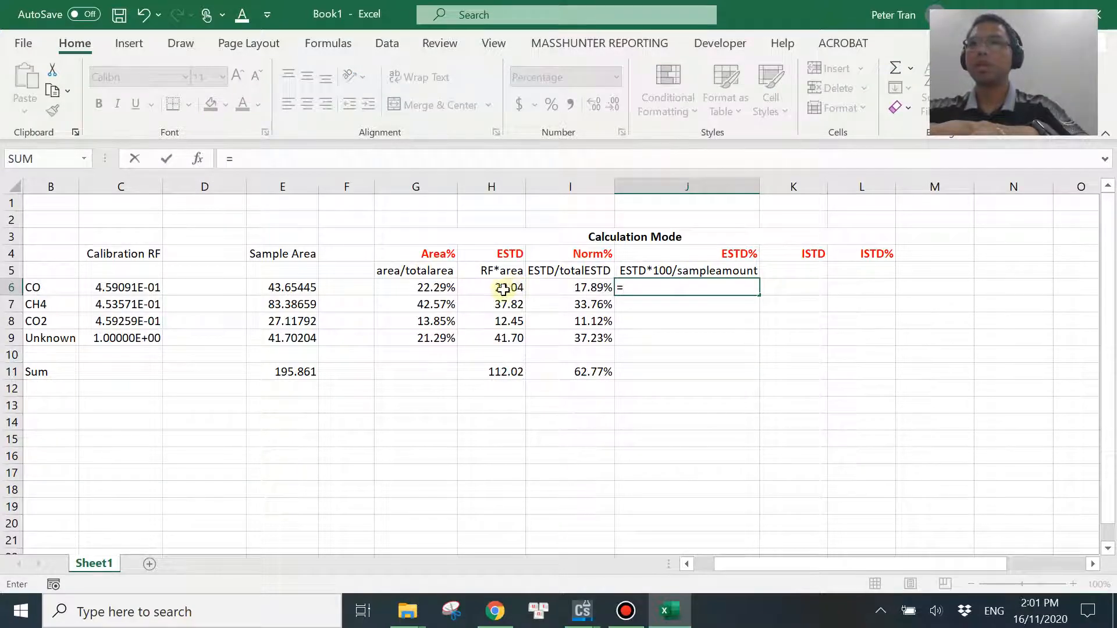
left_click(505, 289)
type("*")
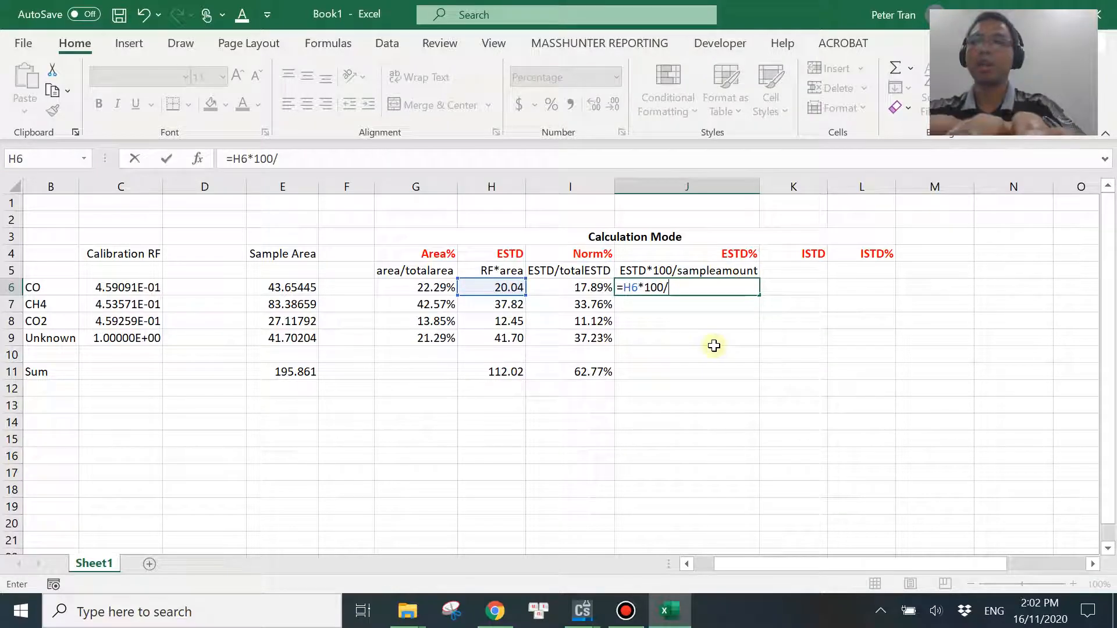
type("10")
key("Return")
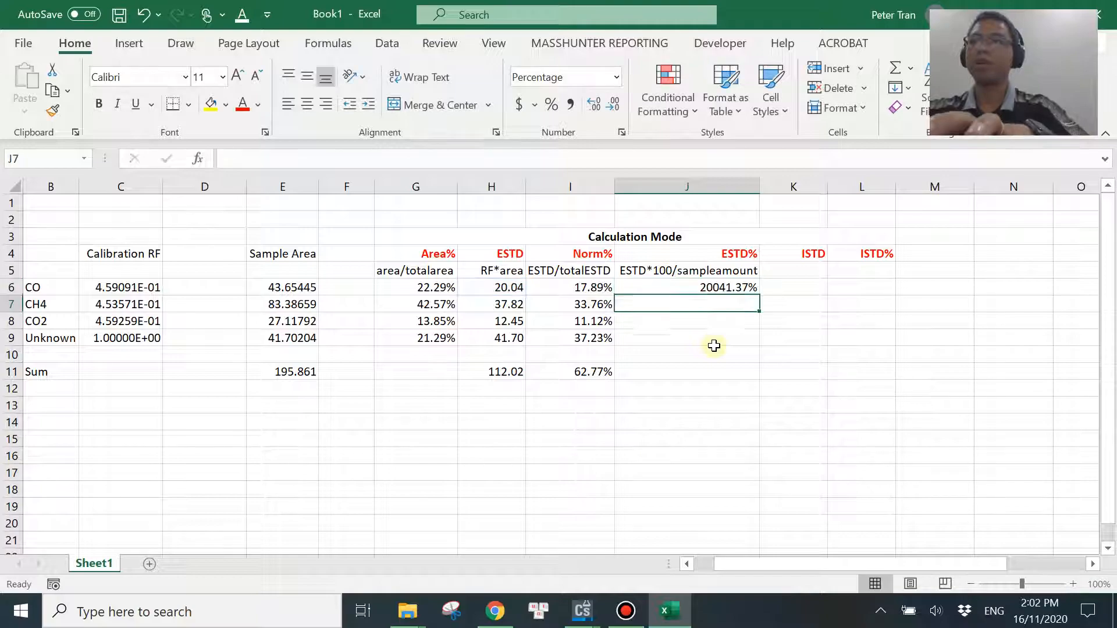
Format J6 as Number and fill its formula down to J9 for CH4, CO2 and Unknown.
left_click(707, 288)
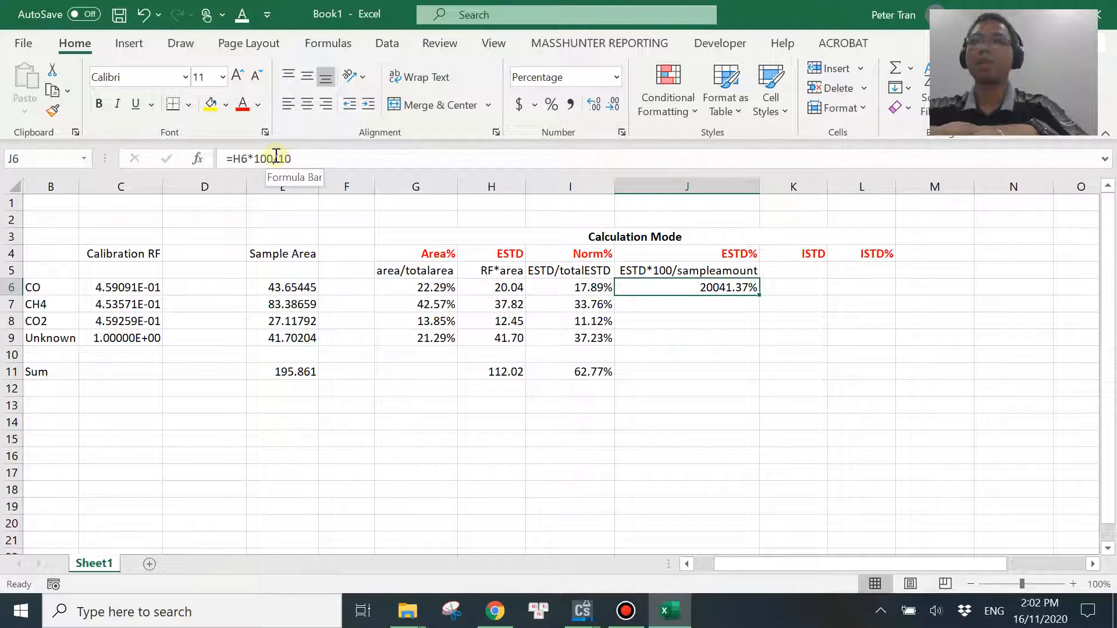
left_click(616, 77)
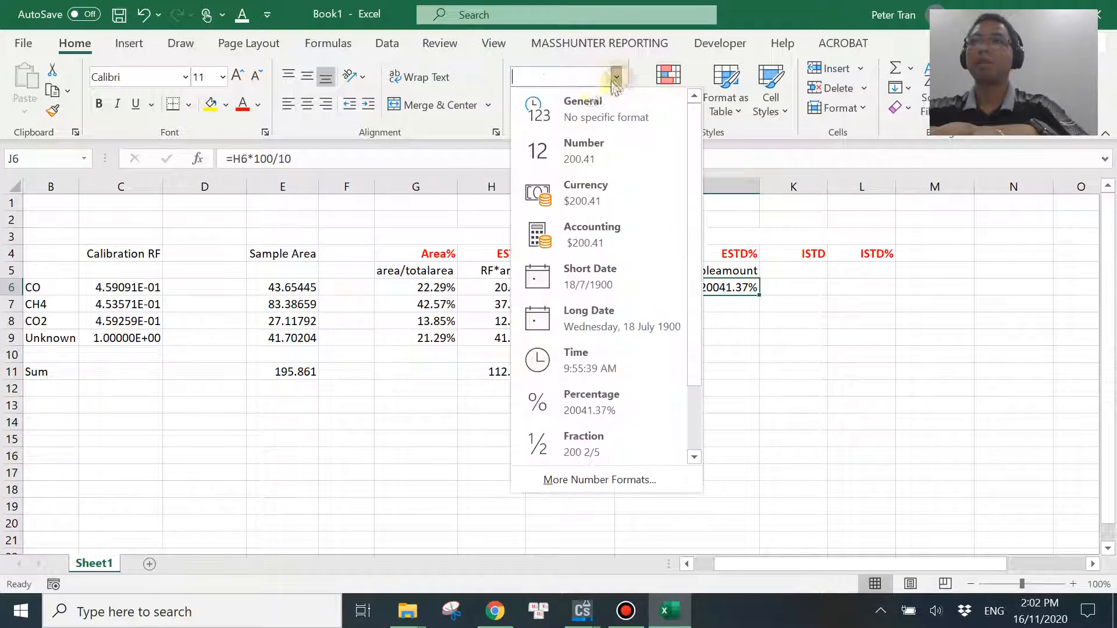
left_click(585, 148)
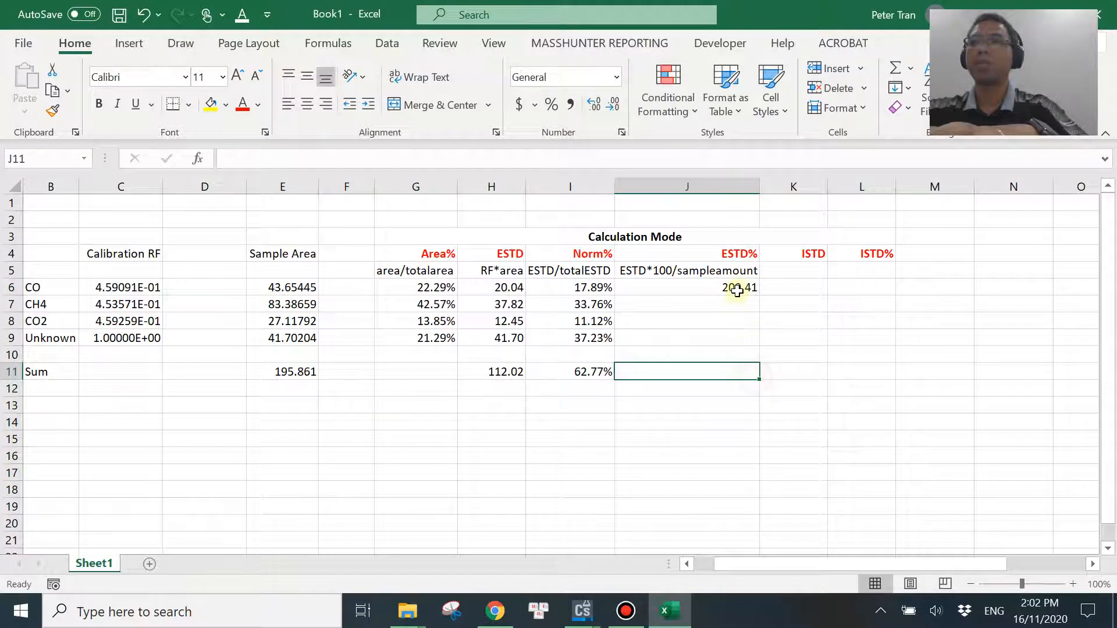
left_click_drag(759, 297, 755, 343)
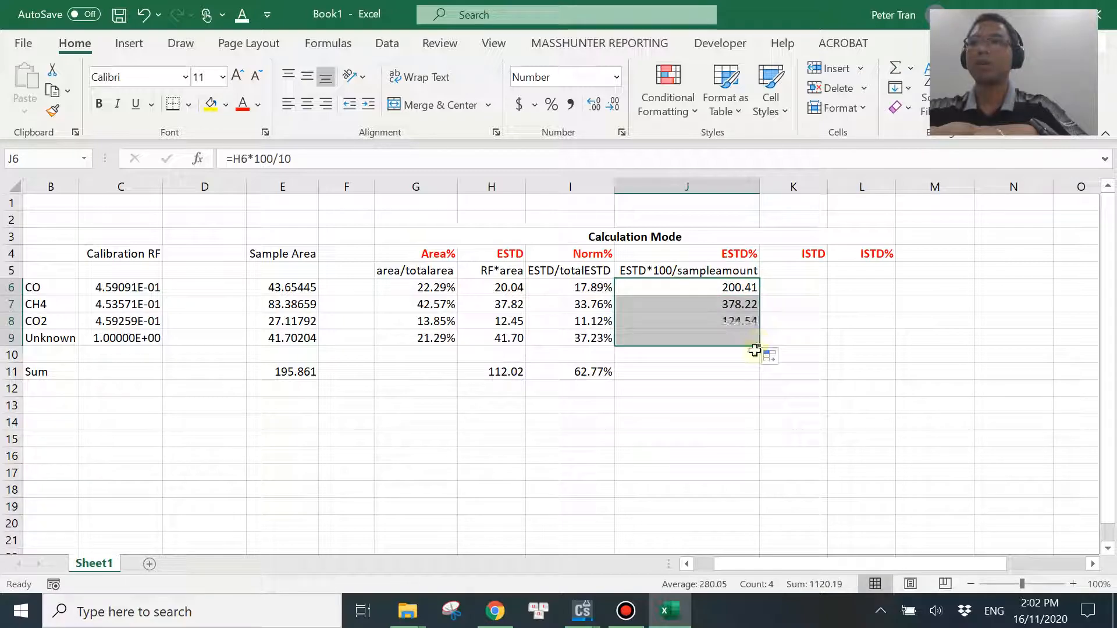
left_click(723, 420)
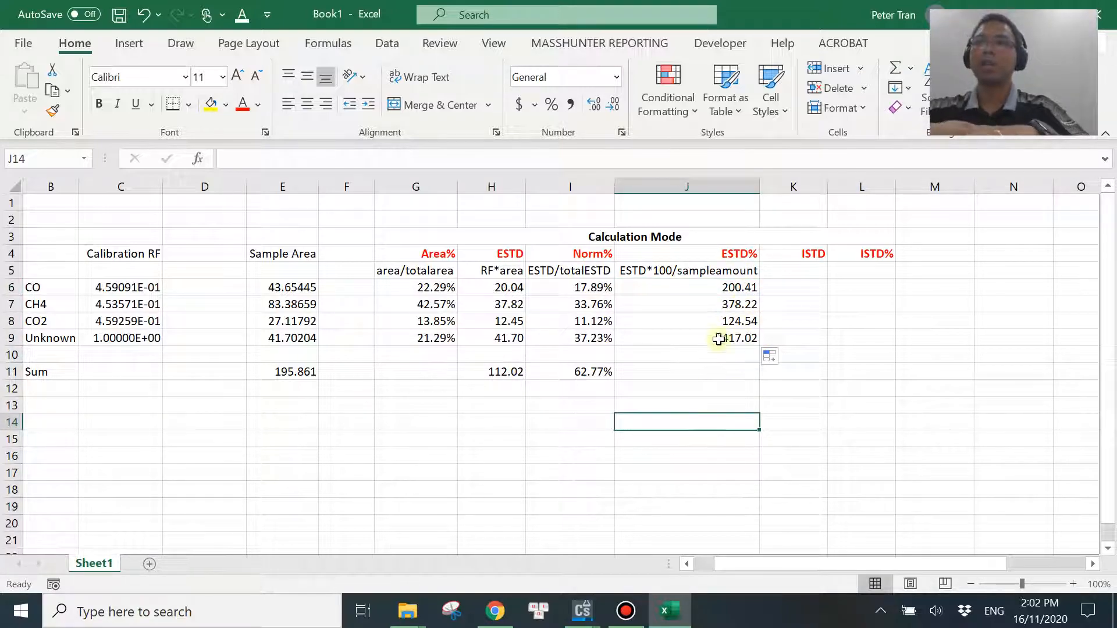
Compare the ESTD% values in J6:J9 with the percent amounts in the ChemStation report, ending in the Excel sheet.
left_click(583, 610)
left_click(668, 520)
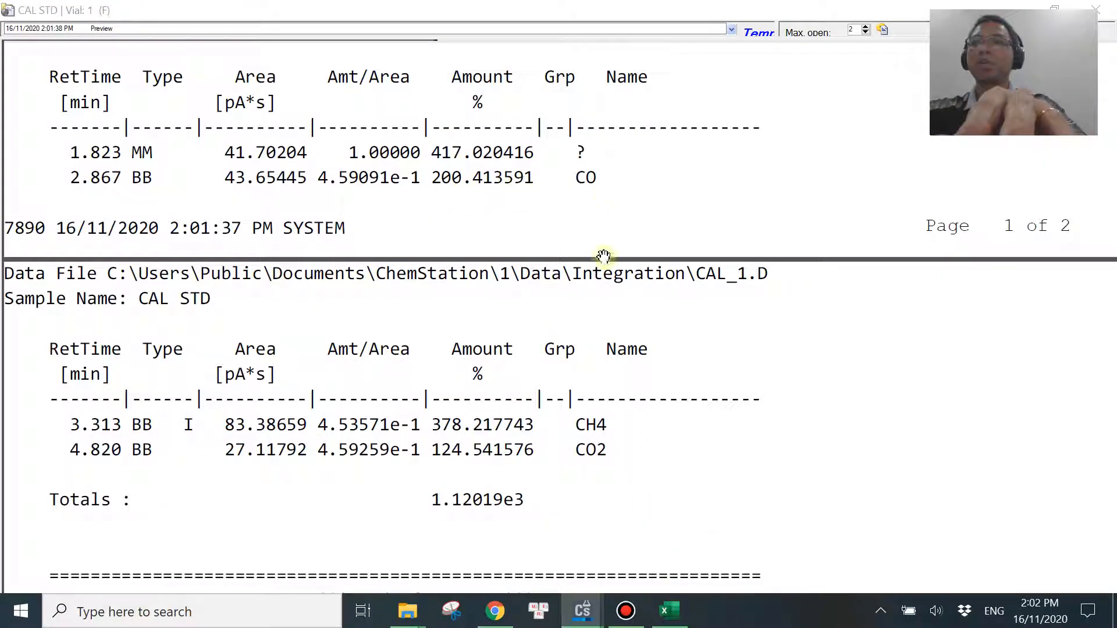
left_click(669, 611)
left_click(715, 293)
left_click(732, 304)
left_click(582, 616)
left_click(666, 534)
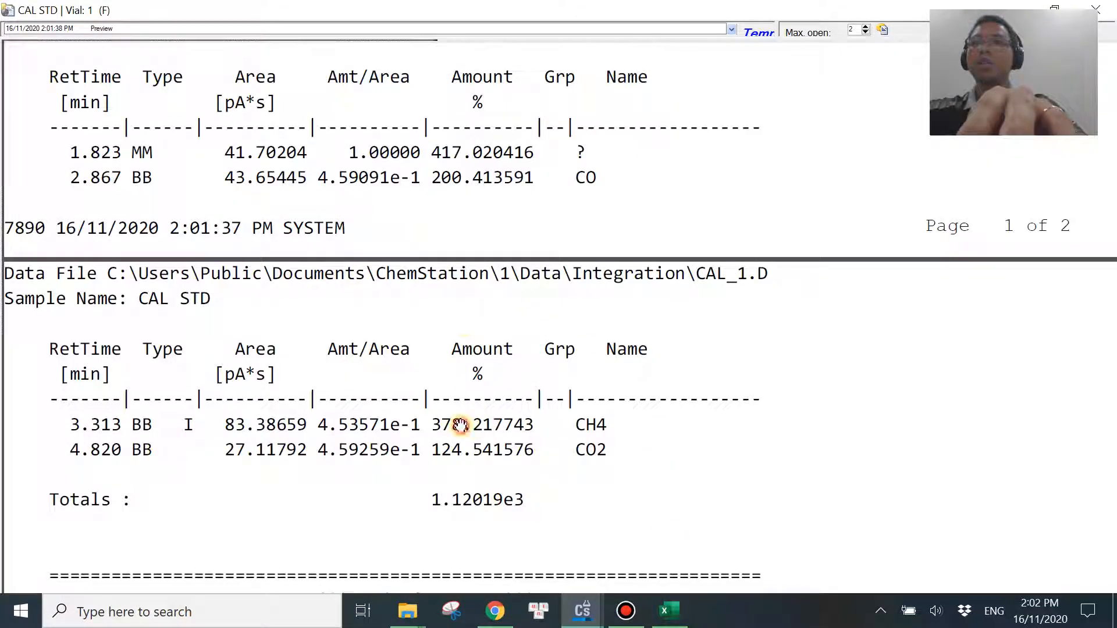
left_click(669, 611)
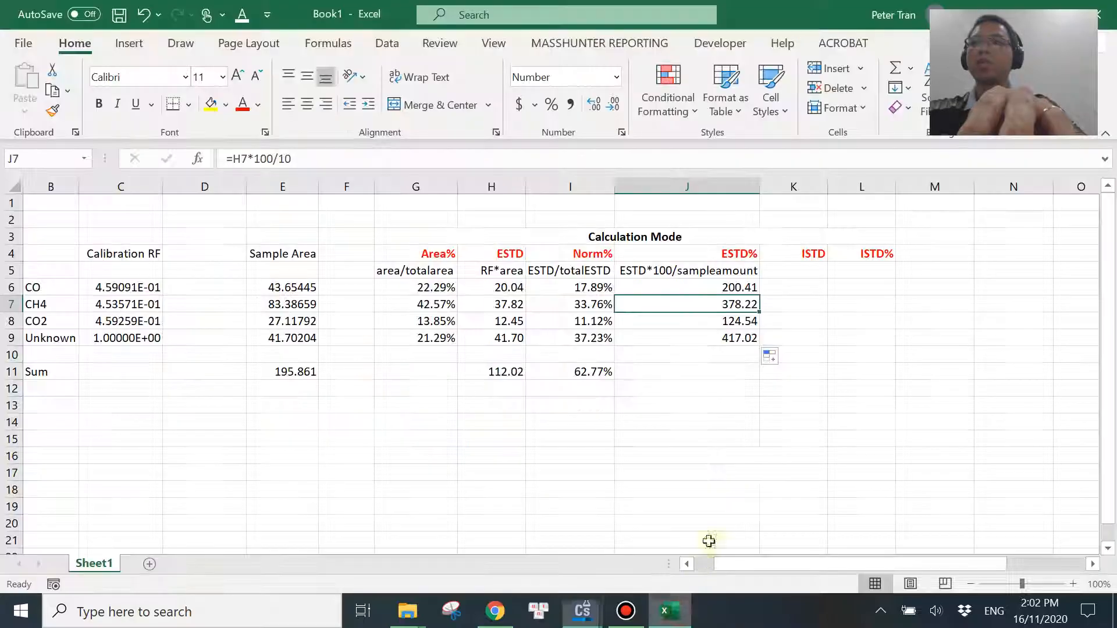
left_click(730, 339)
left_click(653, 620)
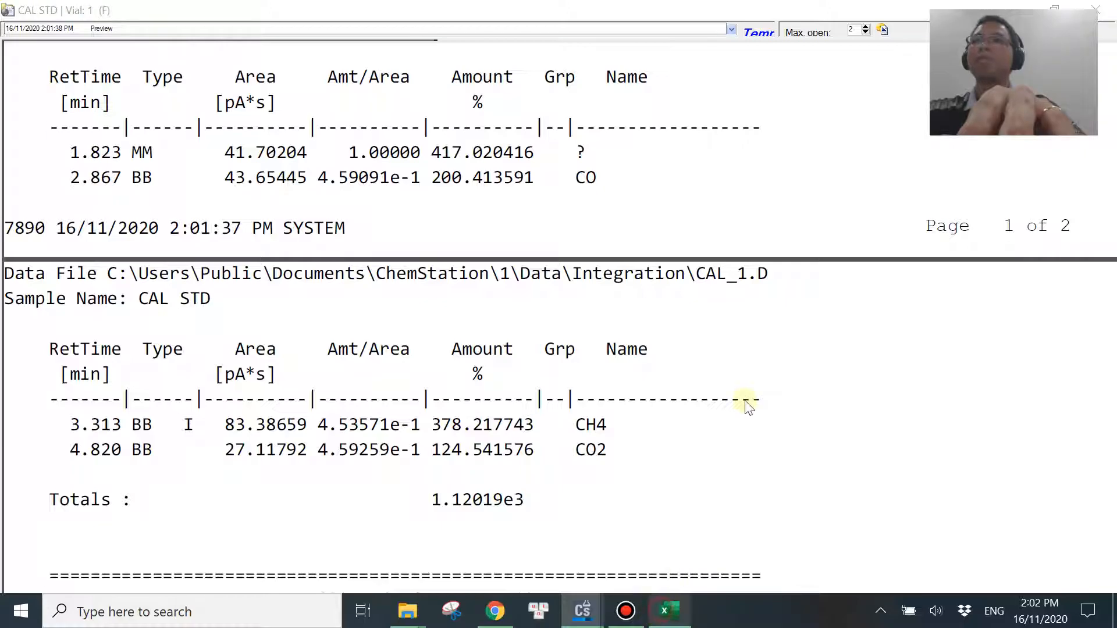
left_click(669, 611)
left_click(837, 303)
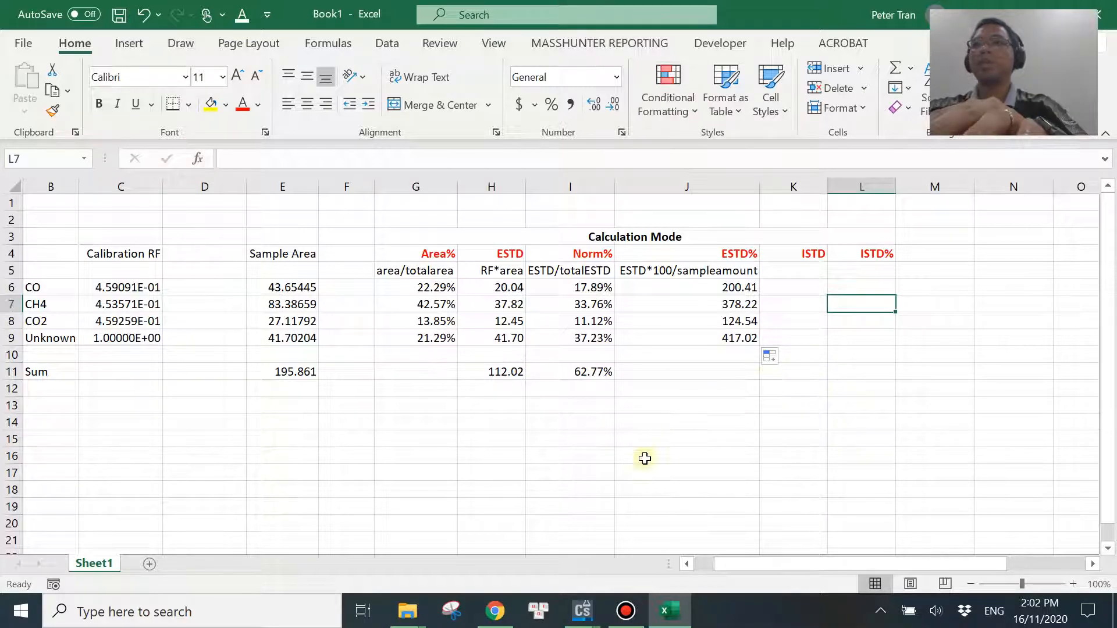
Switch to ChemStation, close the ESTD Percent report, and set CH4's ISTD to Yes in the calibration table.
left_click(582, 611)
left_click(659, 520)
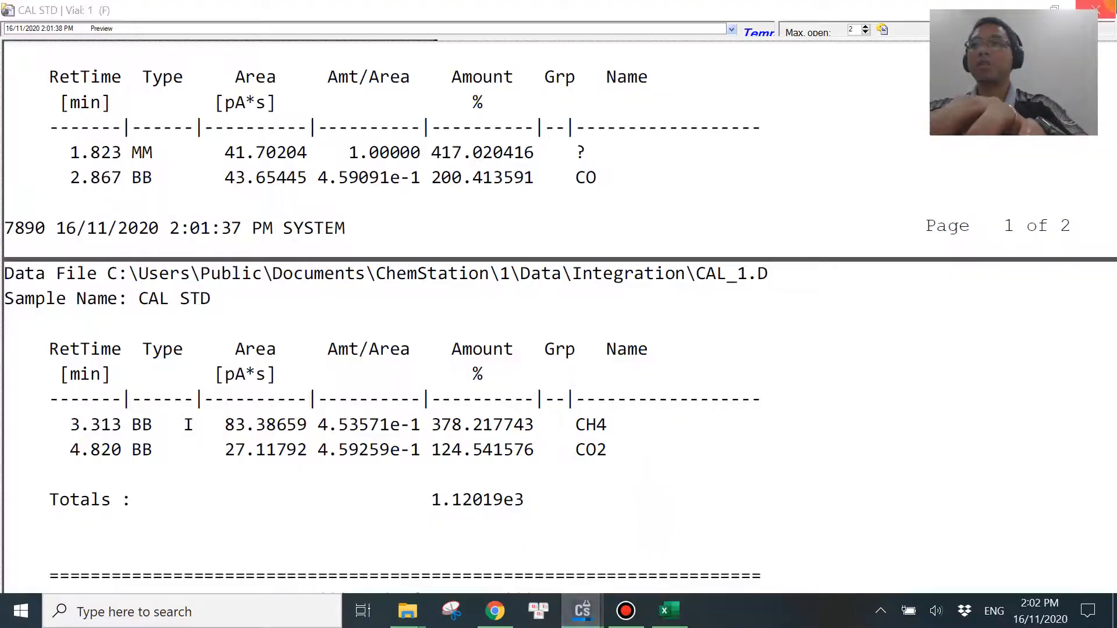
left_click(1102, 8)
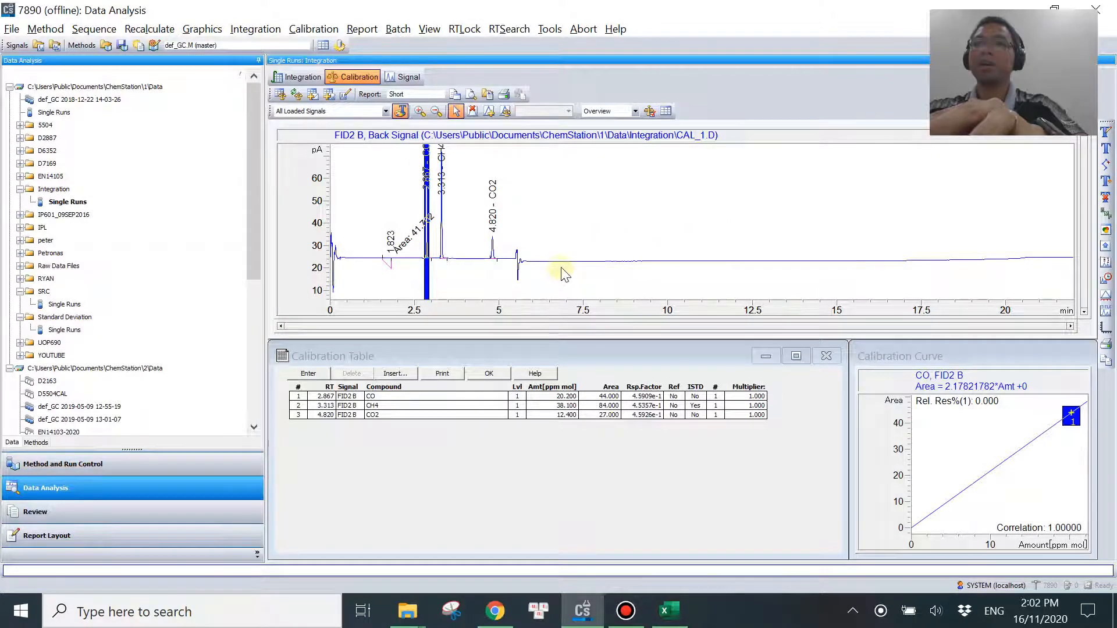
left_click(648, 454)
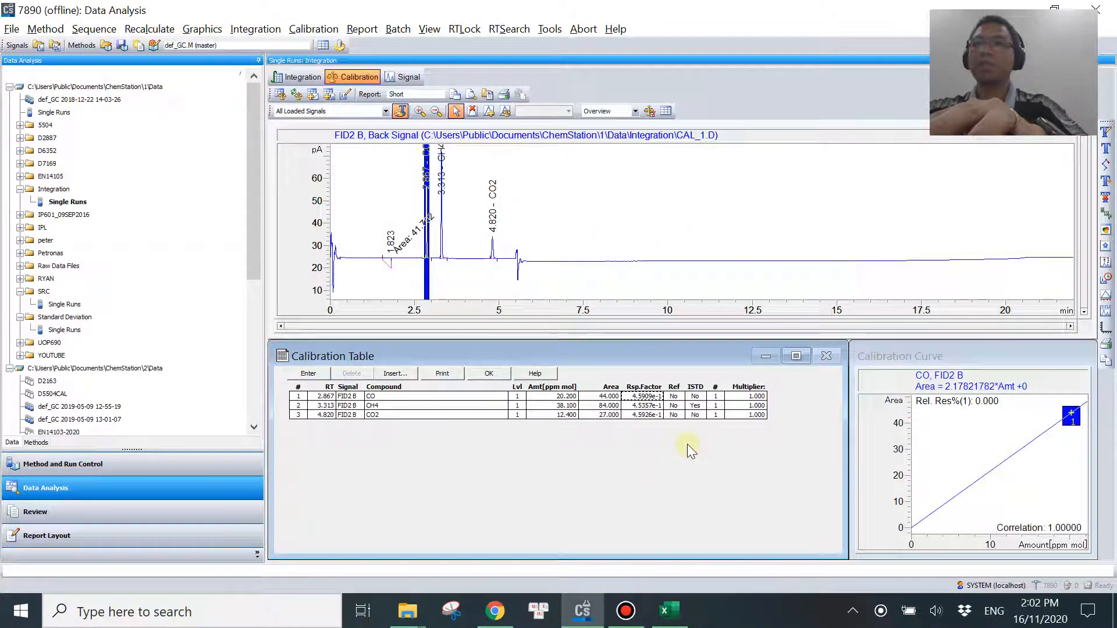
left_click(696, 407)
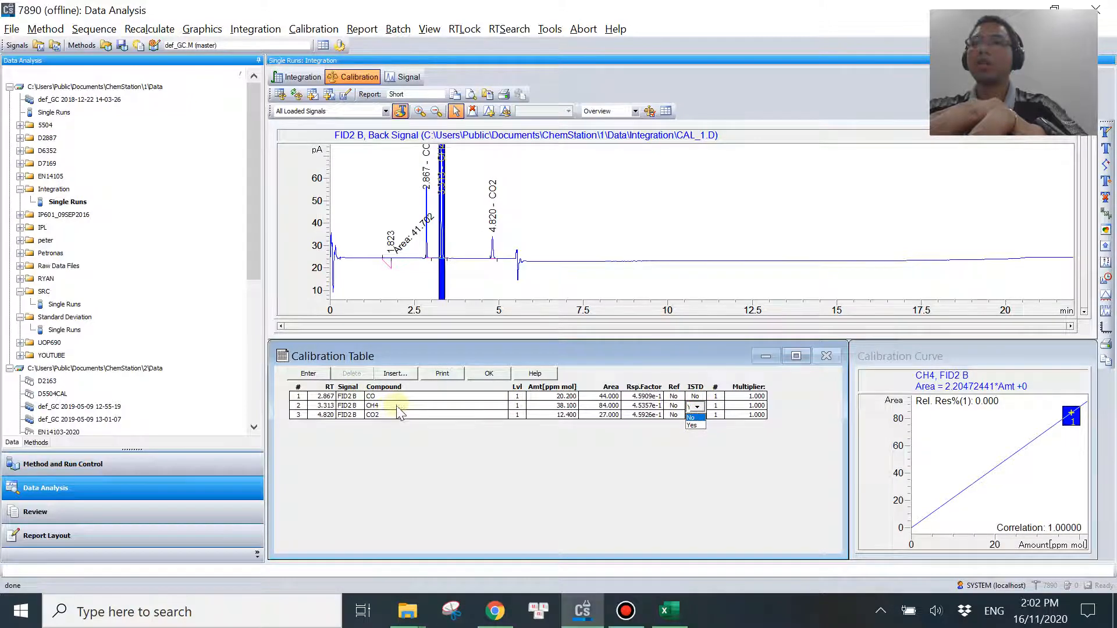
left_click(692, 425)
key("Tab")
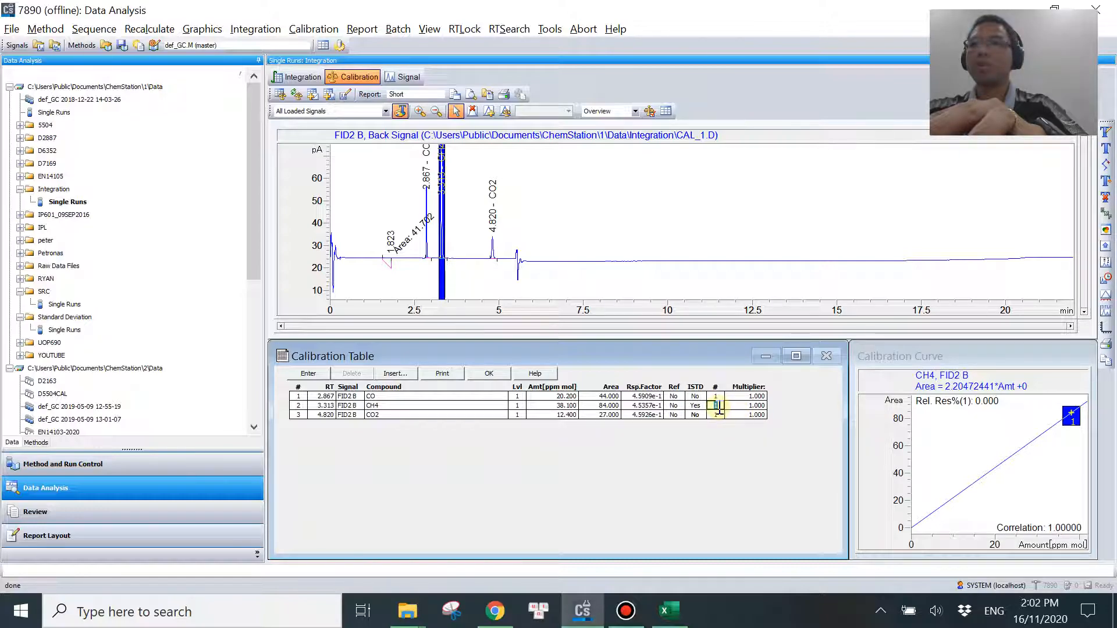
Check the internal standard numbers assigned to CO, CH4 and CO2 in the calibration table.
key("Up")
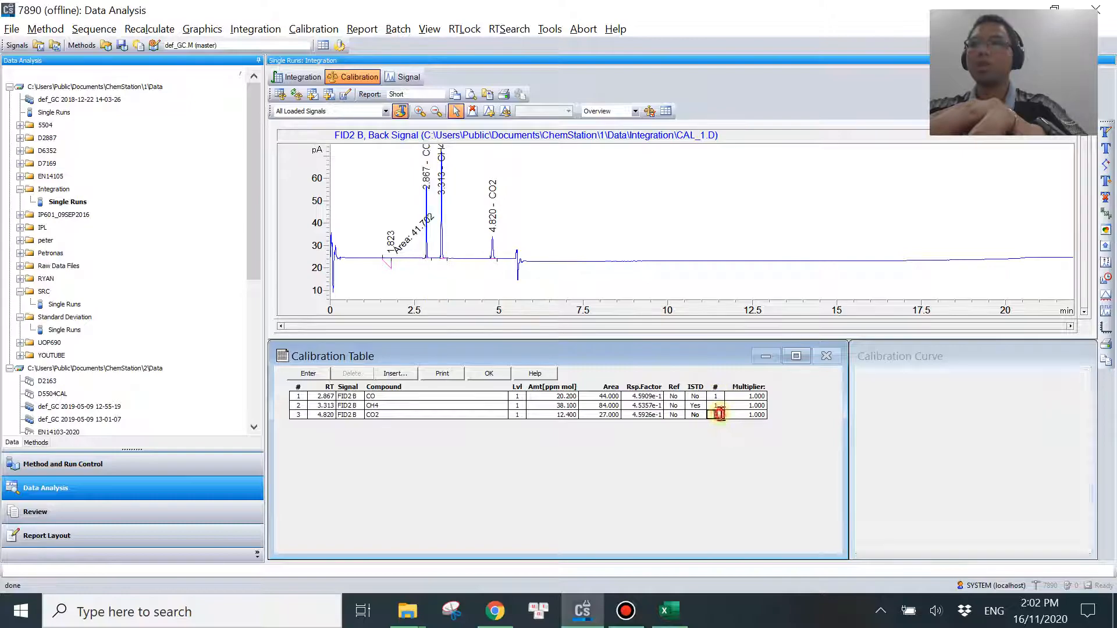
left_click(719, 395)
left_click(720, 405)
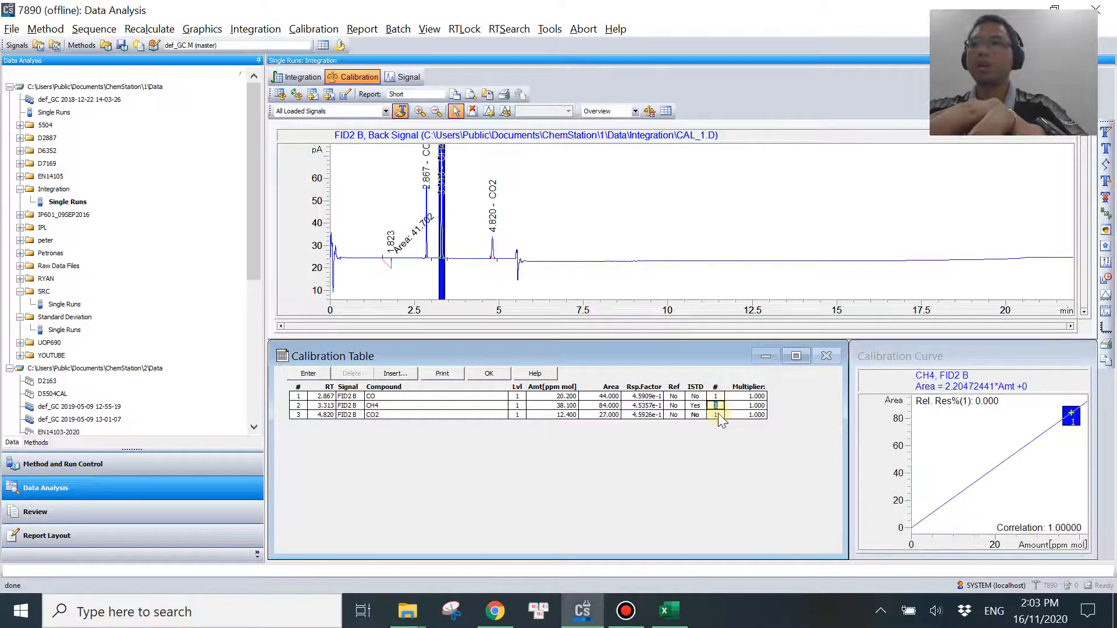
left_click(719, 415)
left_click(719, 395)
left_click(719, 415)
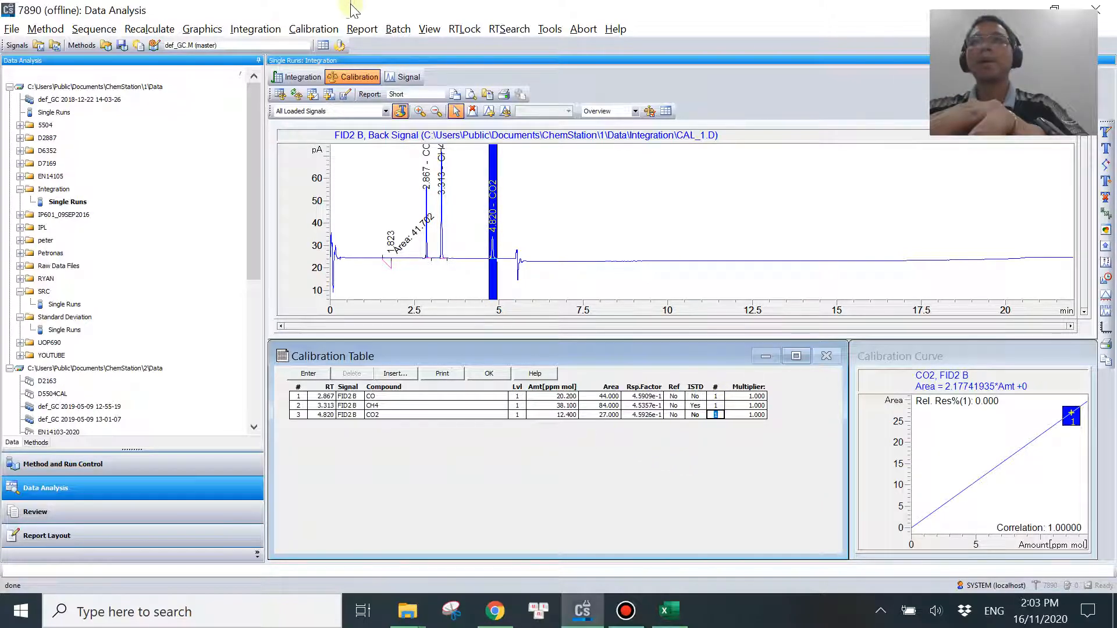
Set the report's calculation mode to ISTD in its quantitation settings.
left_click(362, 29)
left_click(390, 67)
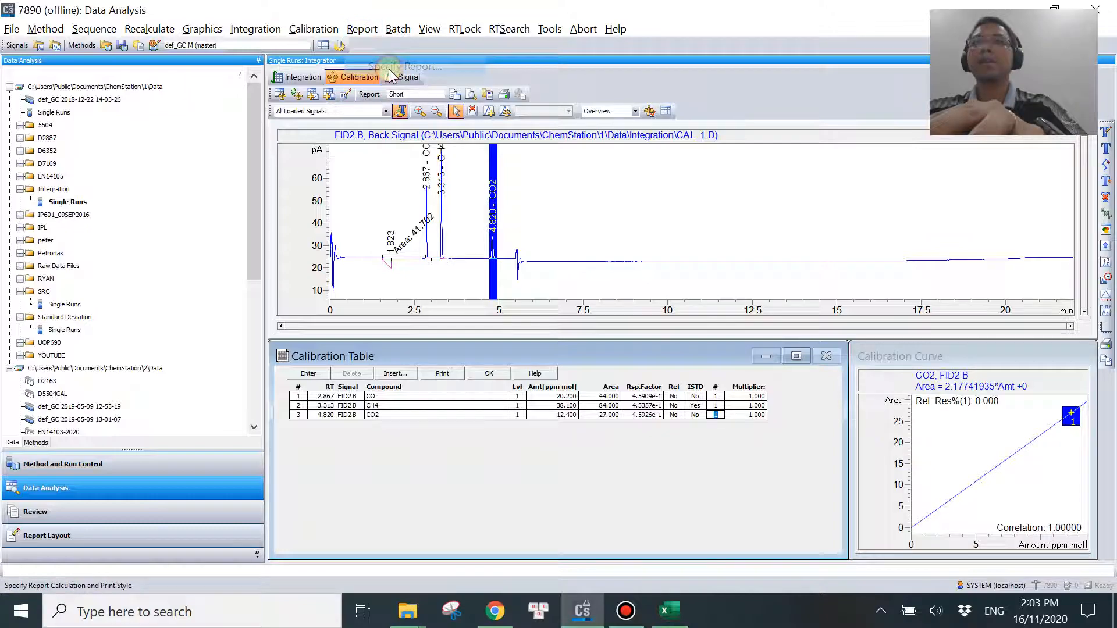
left_click(403, 152)
left_click(413, 185)
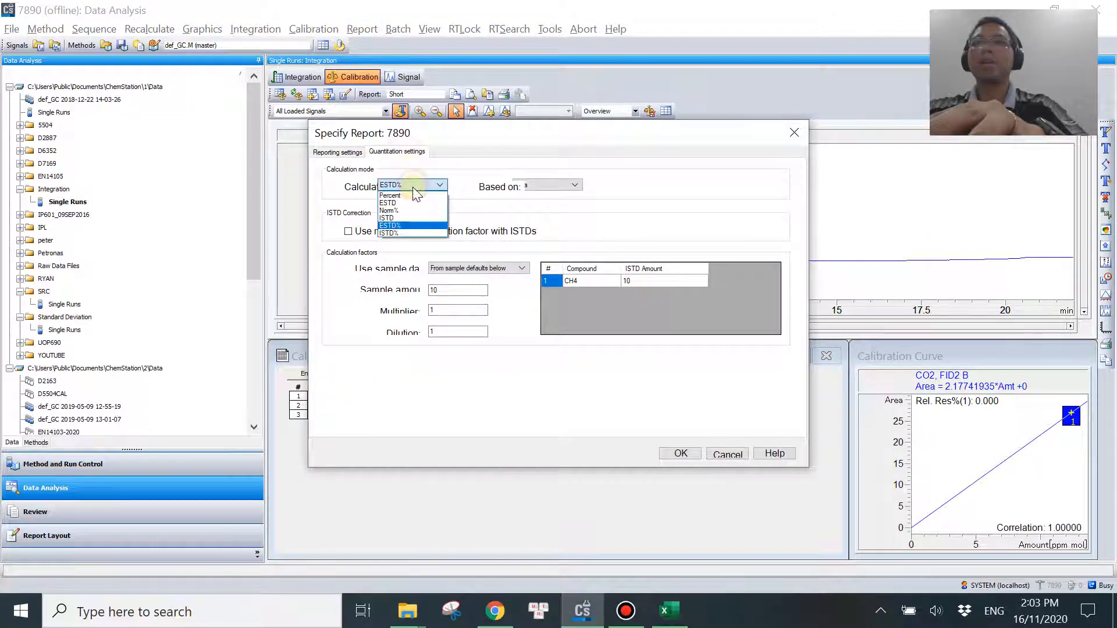
left_click(399, 217)
left_click(681, 454)
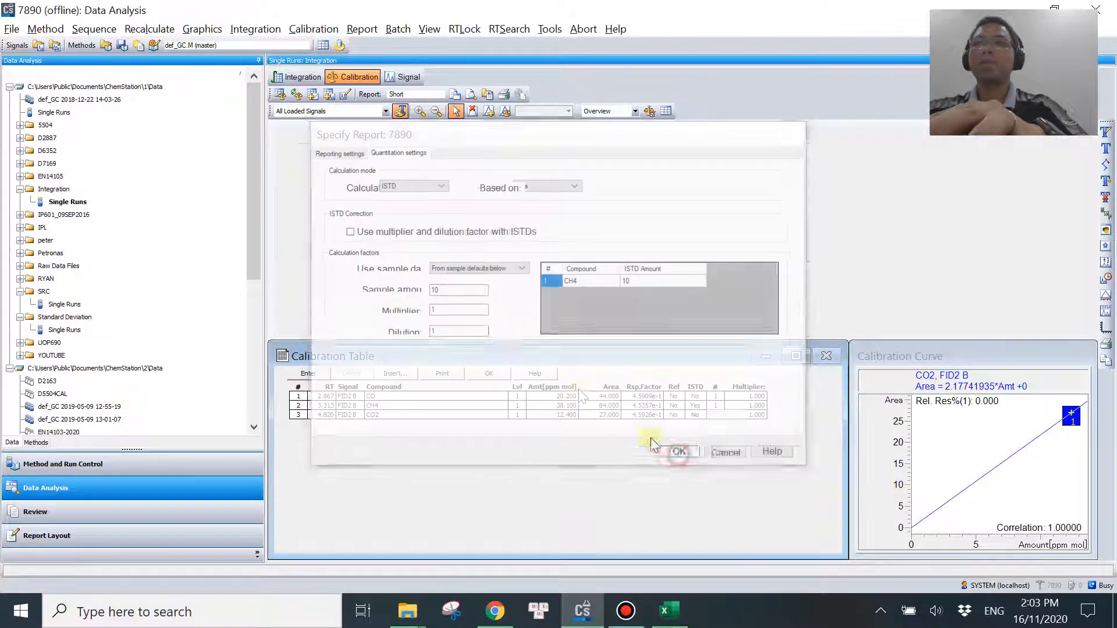
Generate the ISTD report on screen and examine CH4's ISTD amount and the peaks' amount/area ratios and amounts.
left_click(366, 32)
left_click(395, 48)
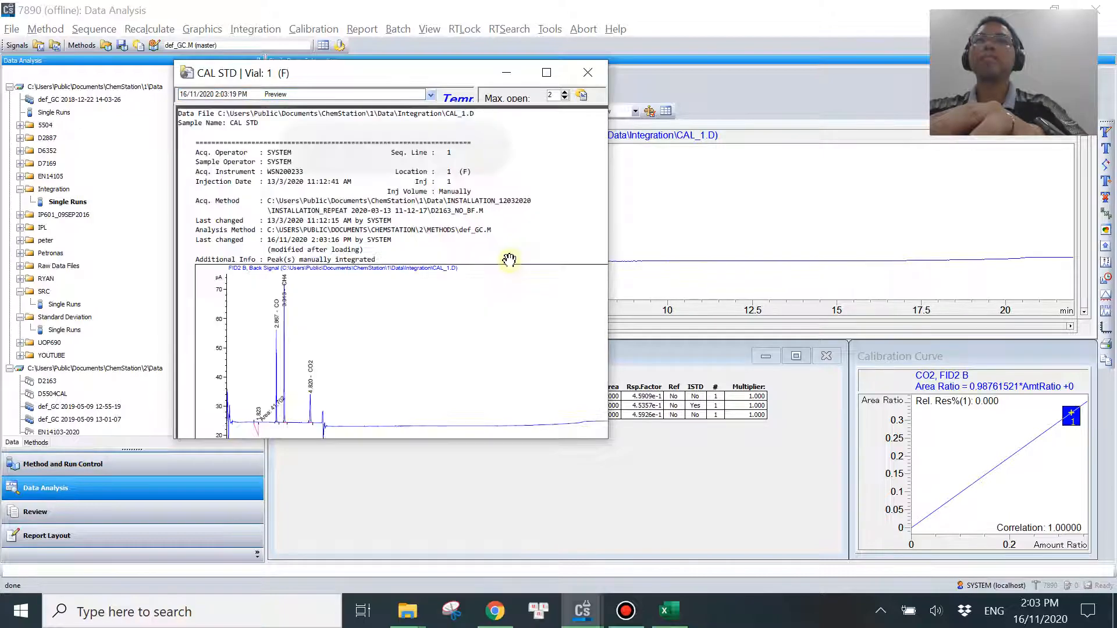
left_click(510, 261)
scroll(510, 288, "down", 10)
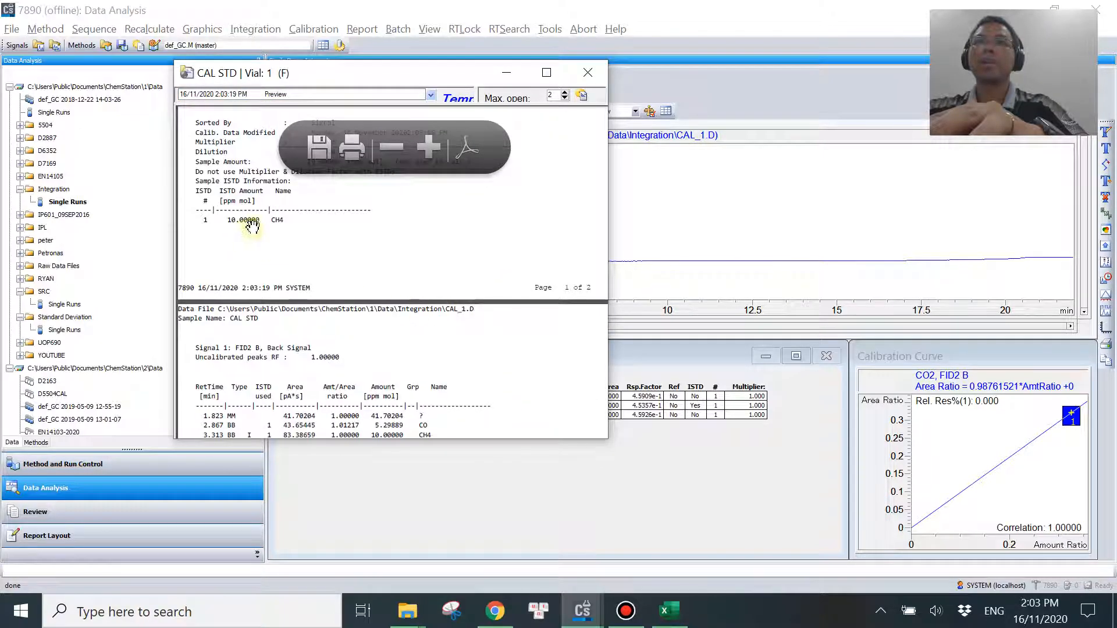
scroll(504, 369, "down", 5)
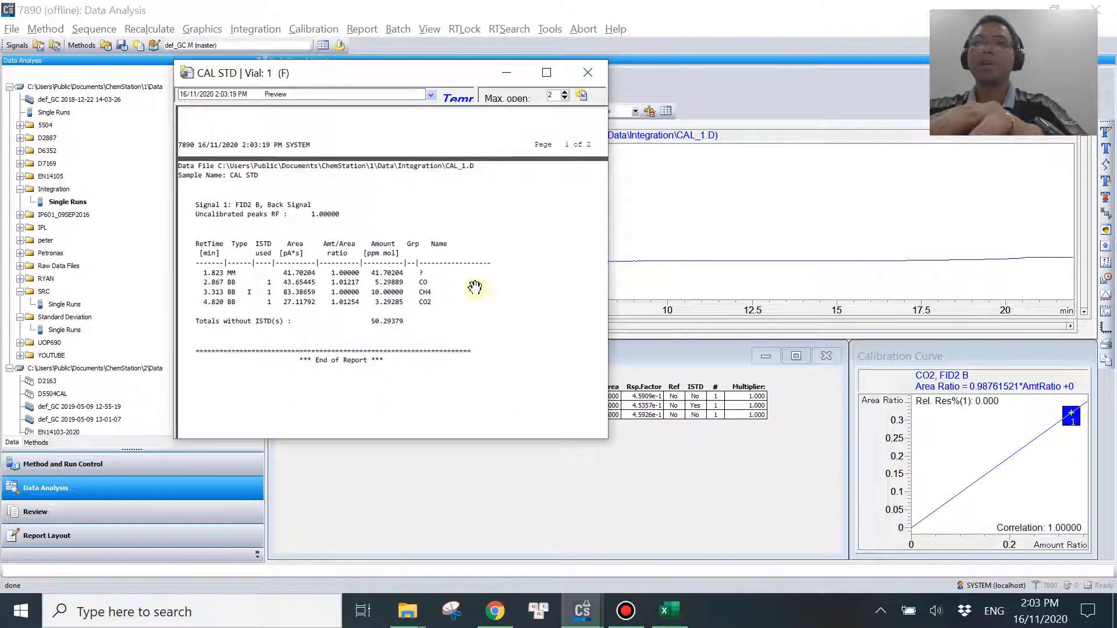
scroll(414, 312, "up", 2)
left_click_drag(395, 322, 529, 310)
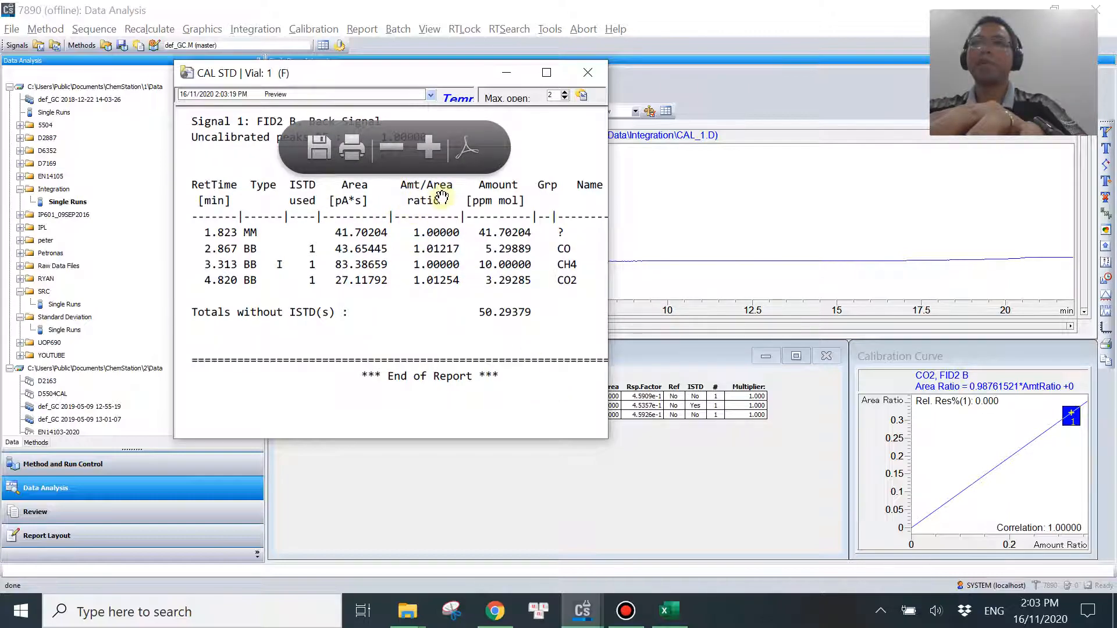
Switch to Excel and enter the headings "Area ratio" in G14 and "RF ratio" in H14.
left_click(669, 612)
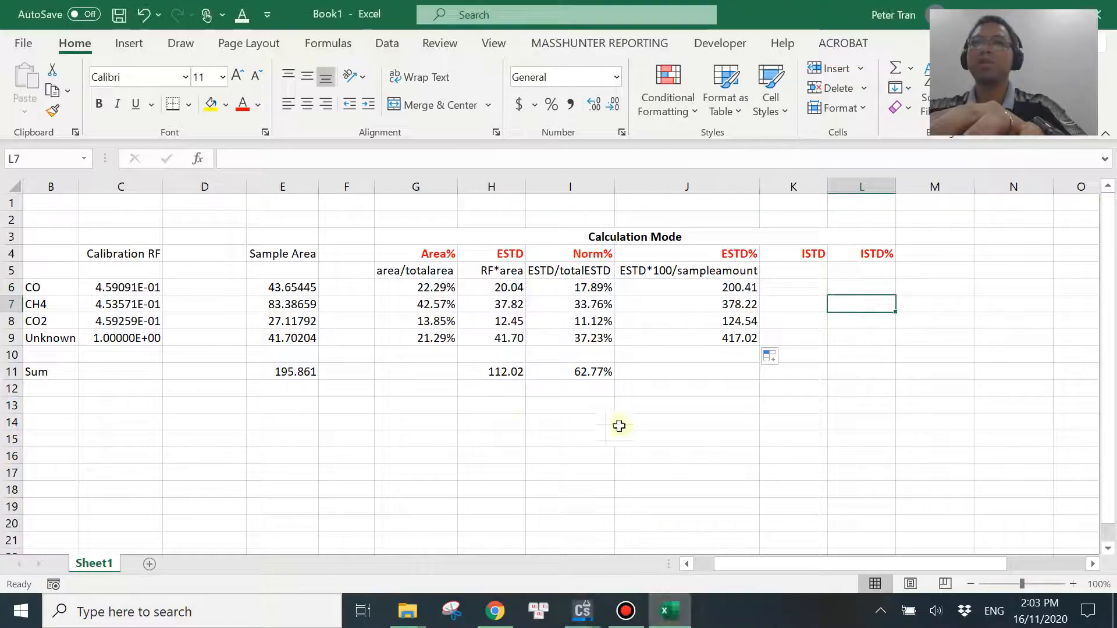
left_click(421, 426)
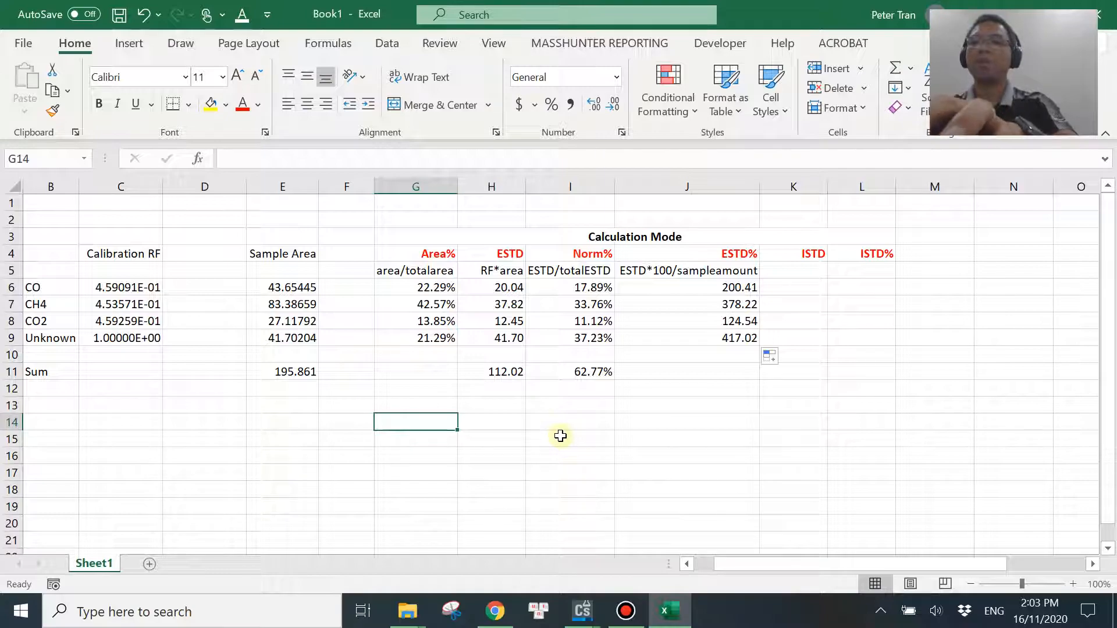
type("Area")
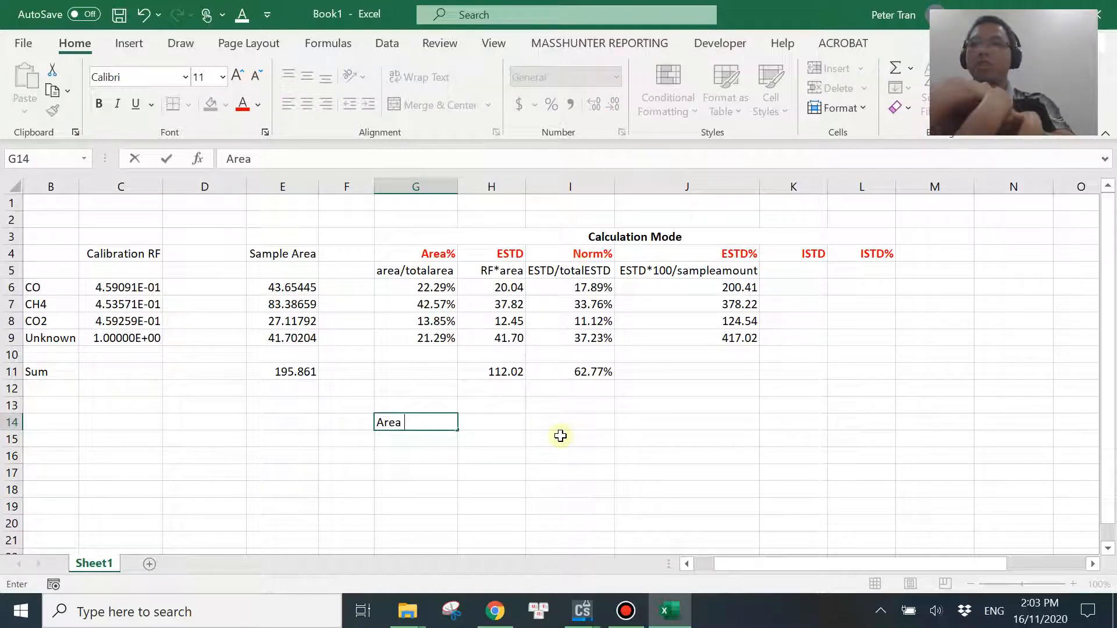
type(" ratio")
key("Tab")
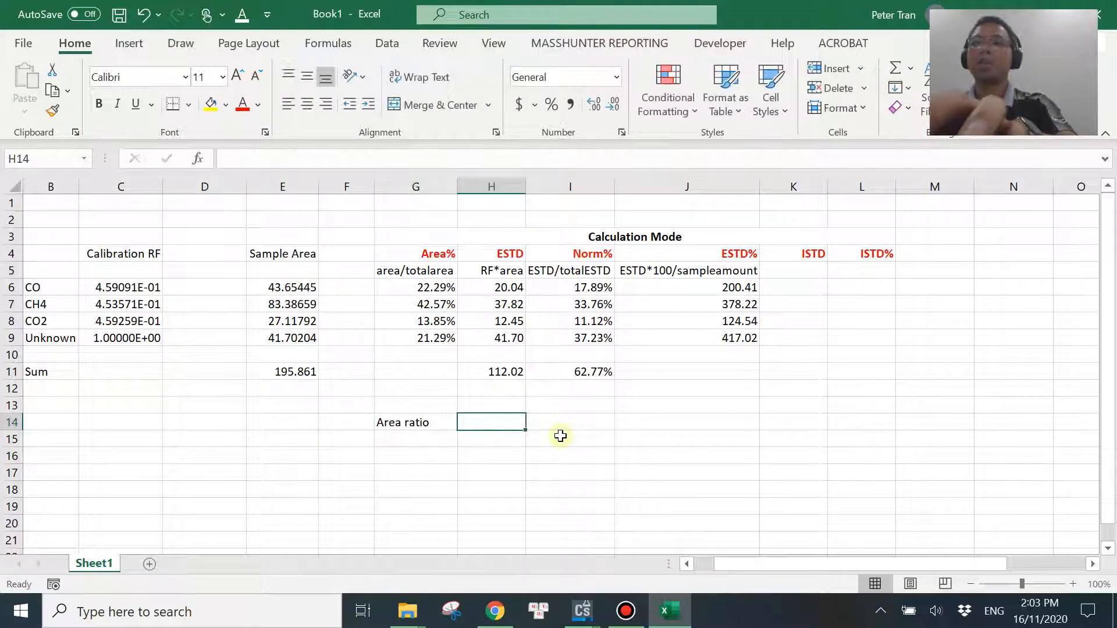
type("RF rat")
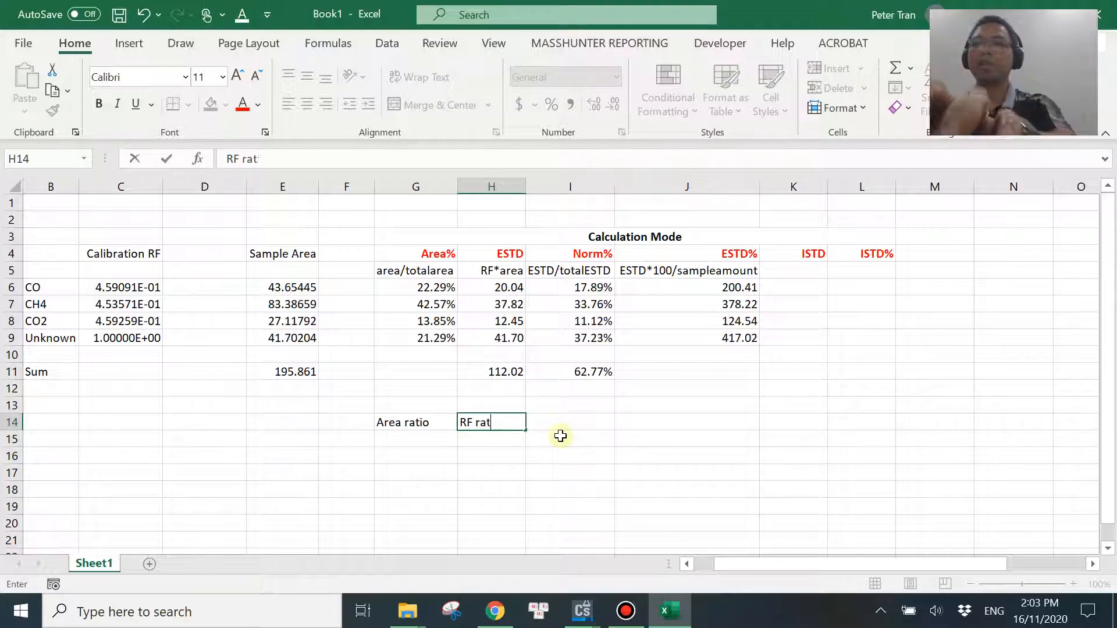
type("io")
key("Return")
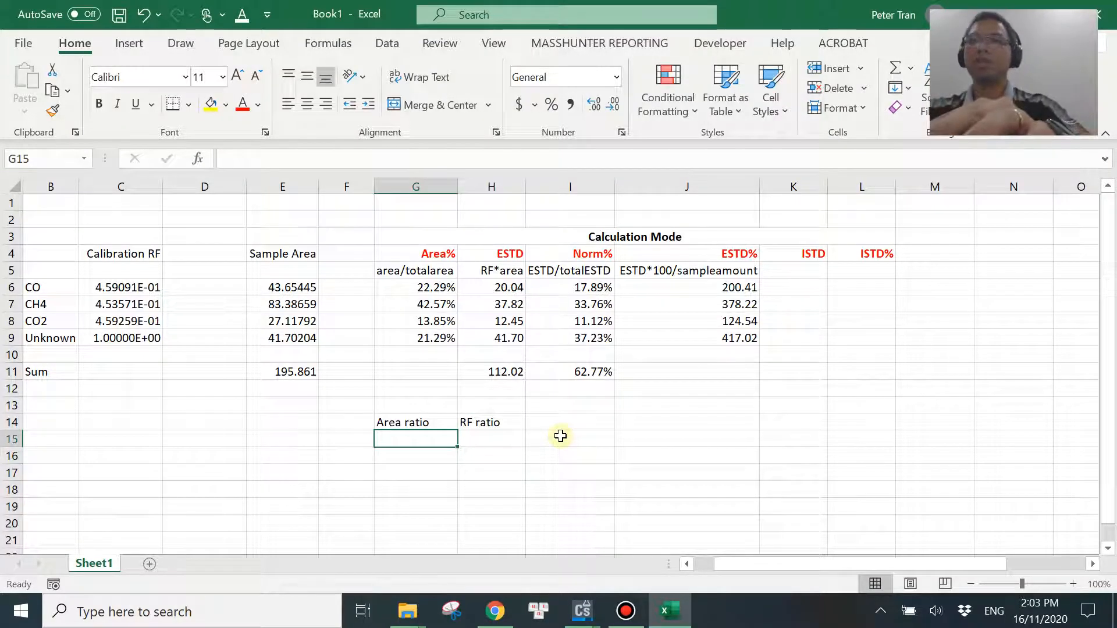
Label the ratio table's rows CO in F15 and CO2 in F16.
type("=")
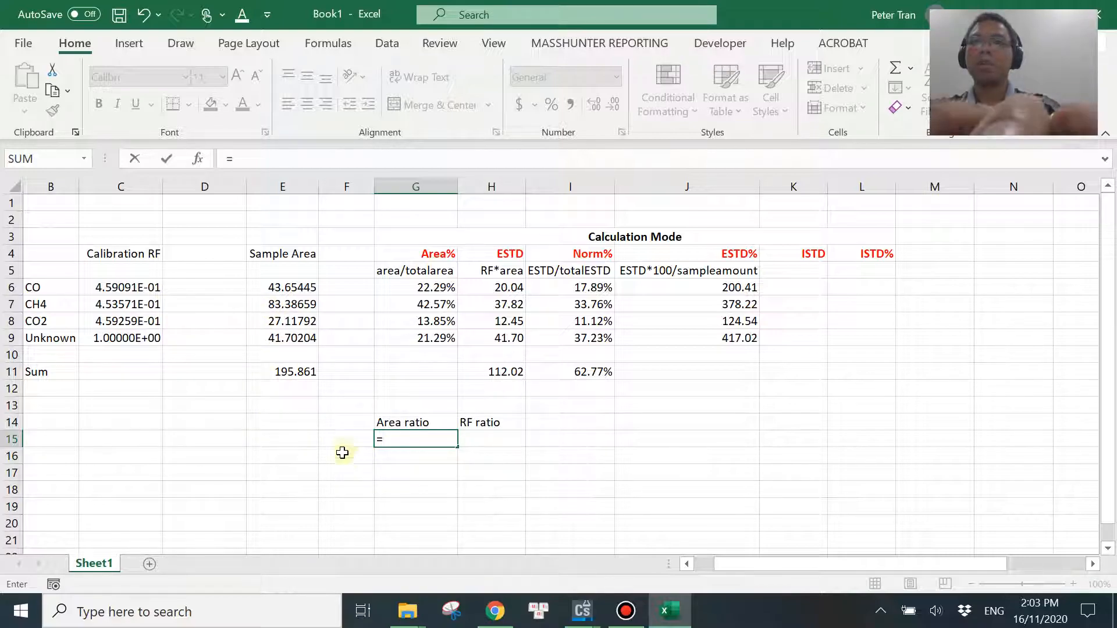
key("Escape")
left_click(349, 472)
left_click(343, 437)
type("CO")
key("Return")
type("CO2")
key("Tab")
key("Up")
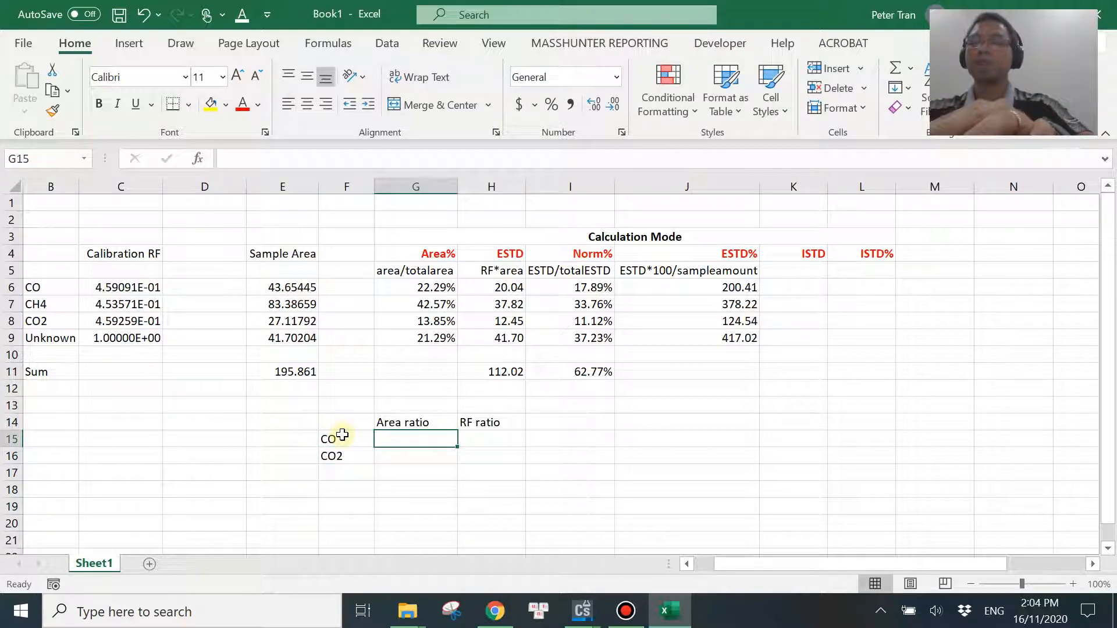
Calculate CO's area ratio to CH4 in G15 with the formula =E6/E7.
type("=")
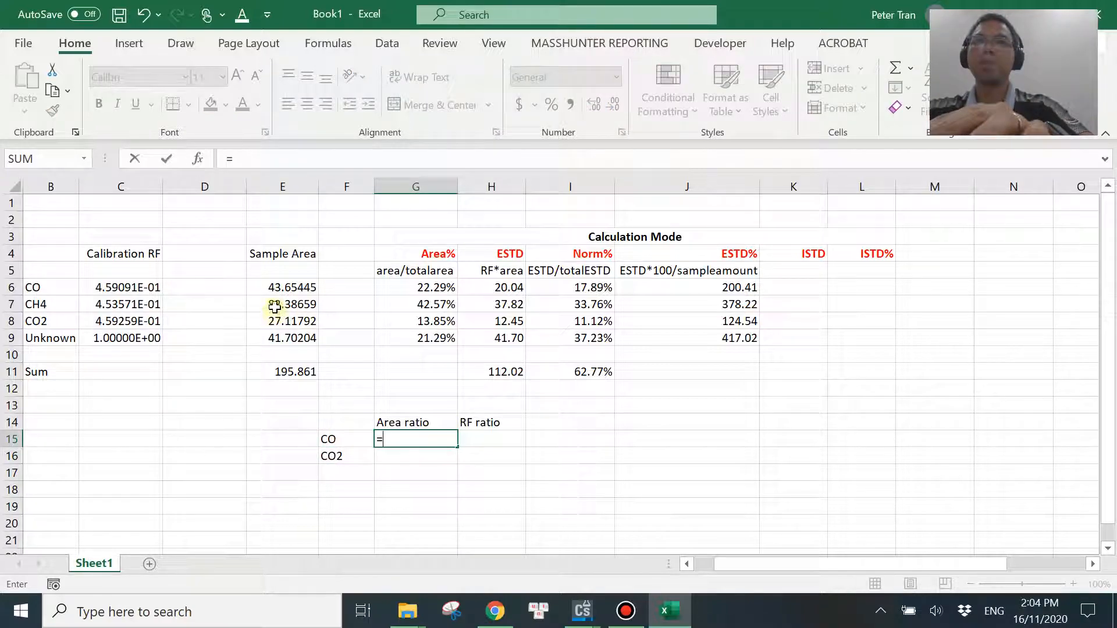
left_click(281, 289)
type("/")
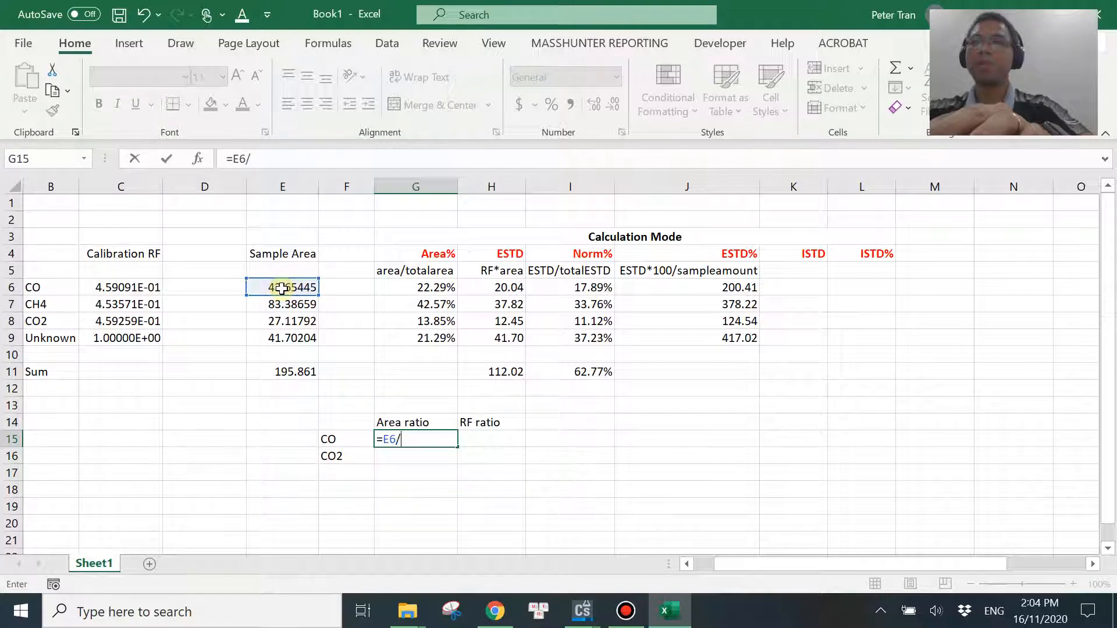
left_click(280, 305)
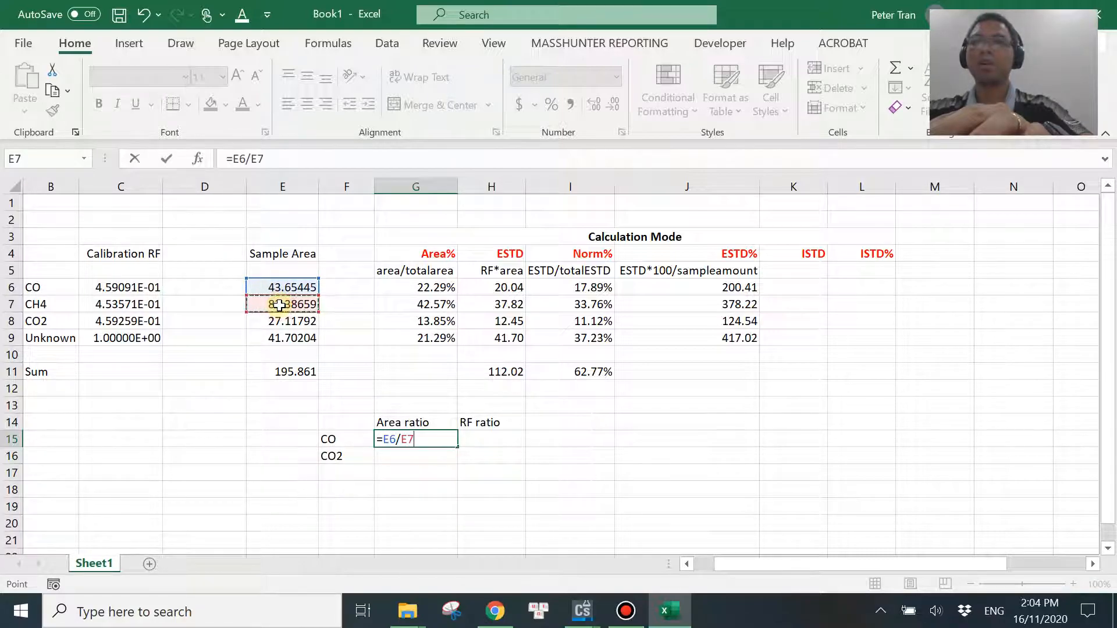
key("Return")
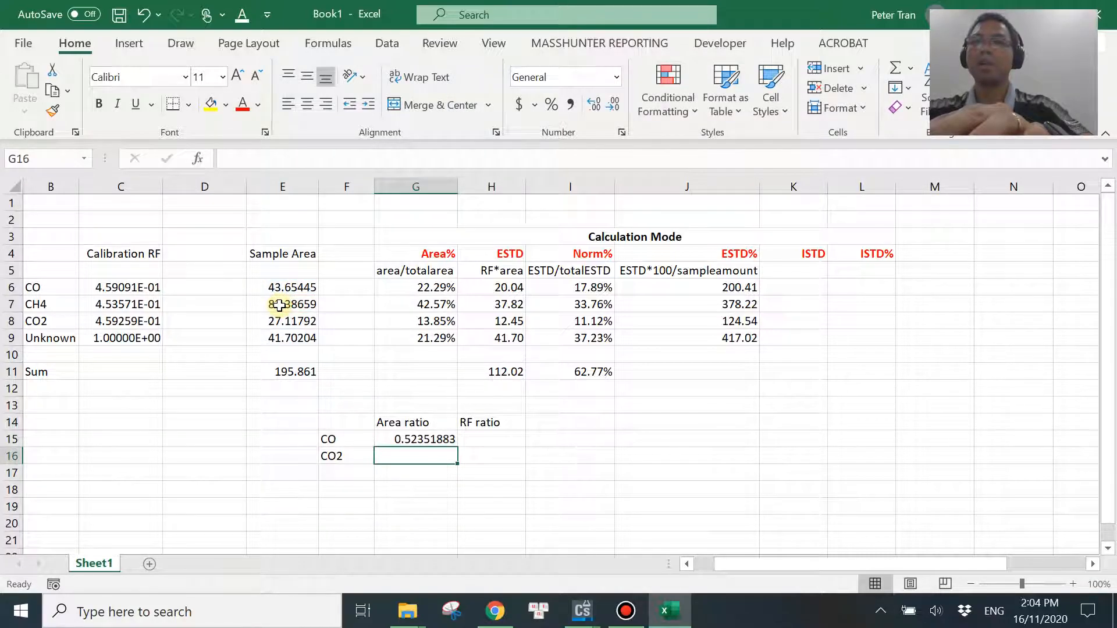
Calculate CO2's area ratio to CH4 in G16 with the formula =E8/E7.
type("=")
left_click(286, 321)
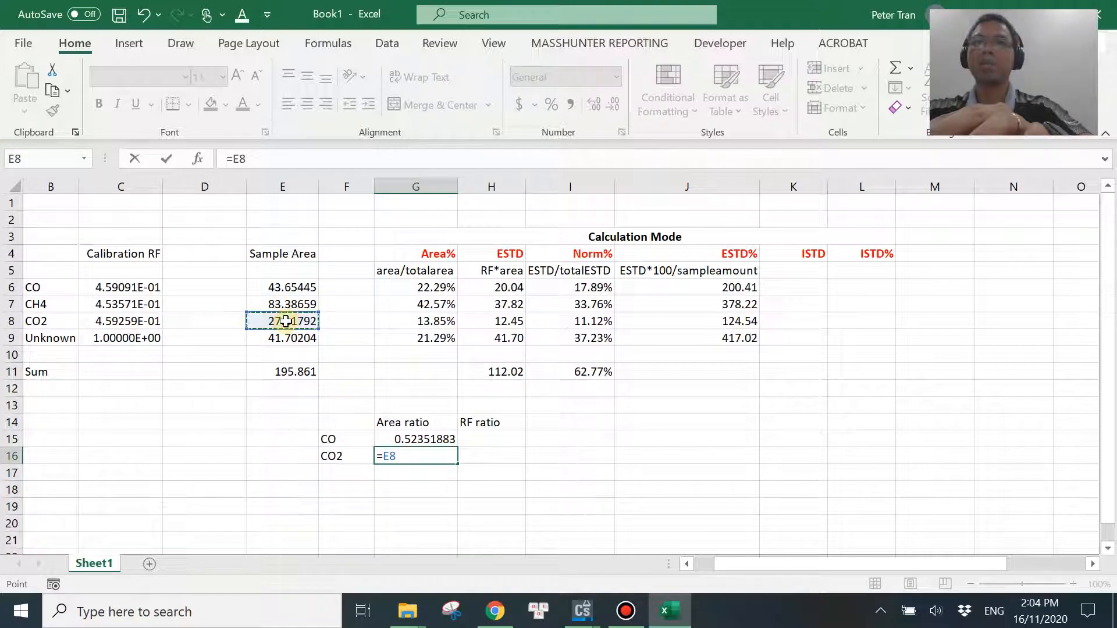
type("/")
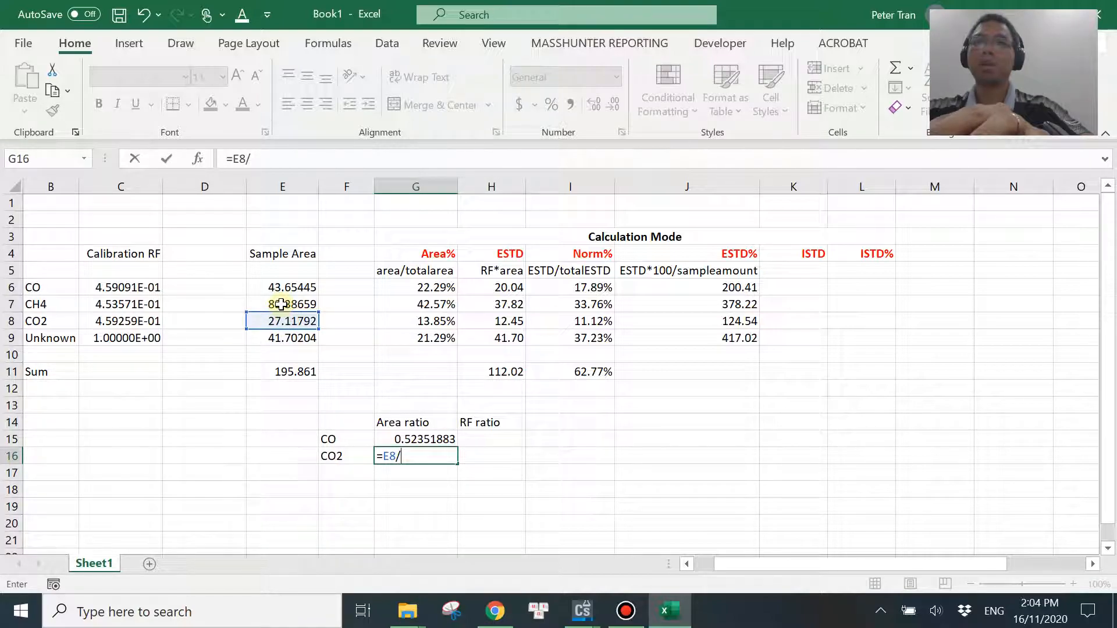
left_click(281, 304)
key("Return")
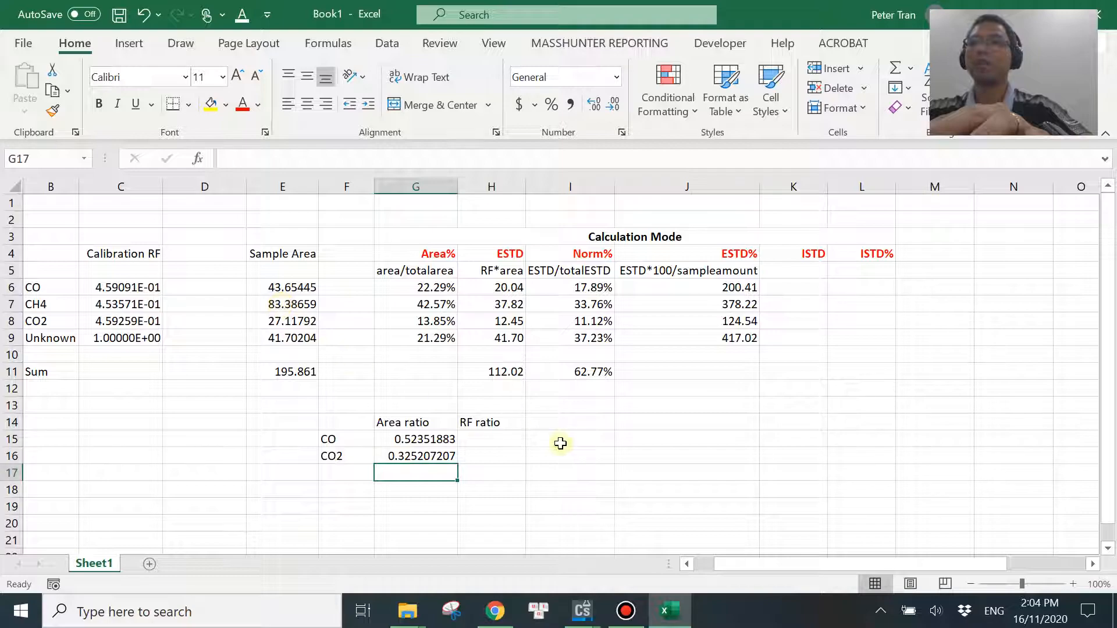
Calculate CO's RF ratio to CH4 in H15 with the formula =C6/C7.
left_click(495, 442)
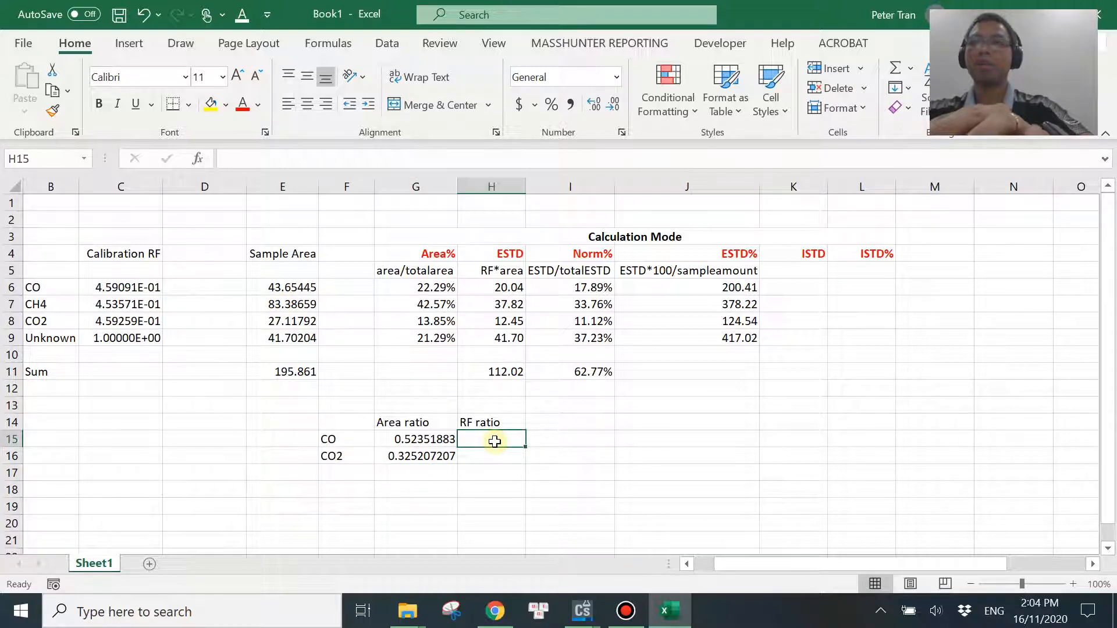
type("=")
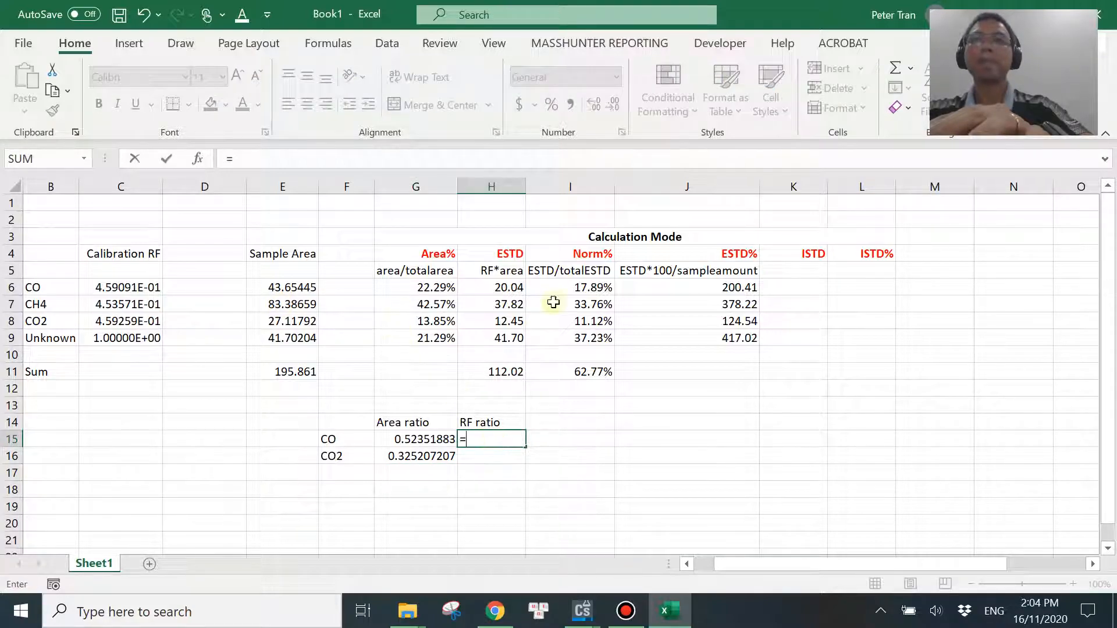
left_click(126, 289)
type("/")
left_click(131, 303)
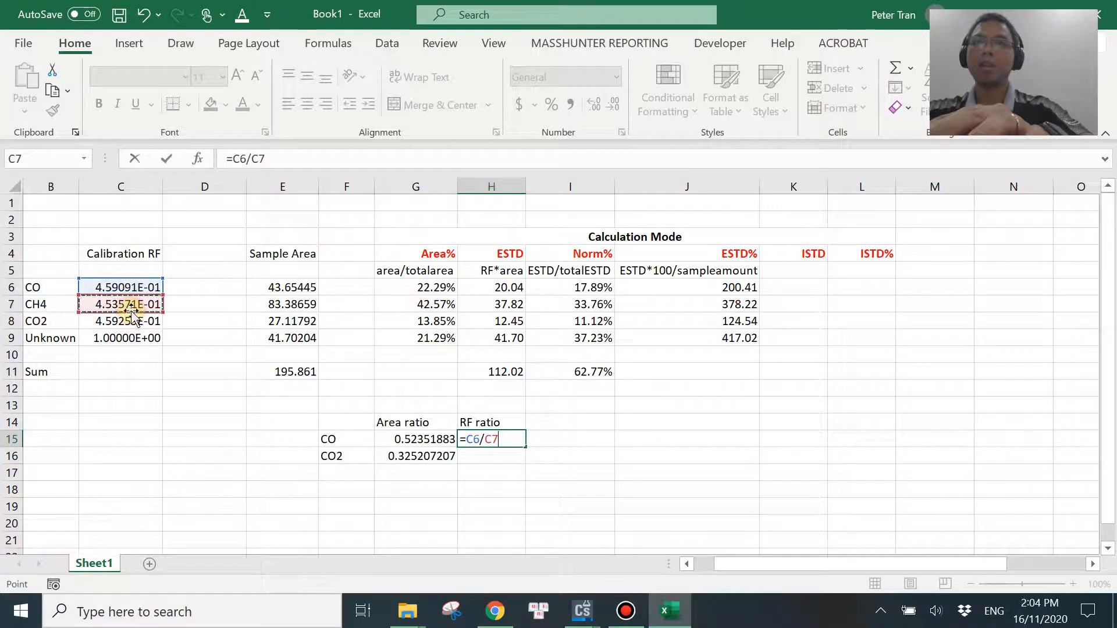
key("Return")
Calculate CO2's RF ratio to CH4 in H16 with the formula =C8/C7 and widen column H to fit its contents.
type("=")
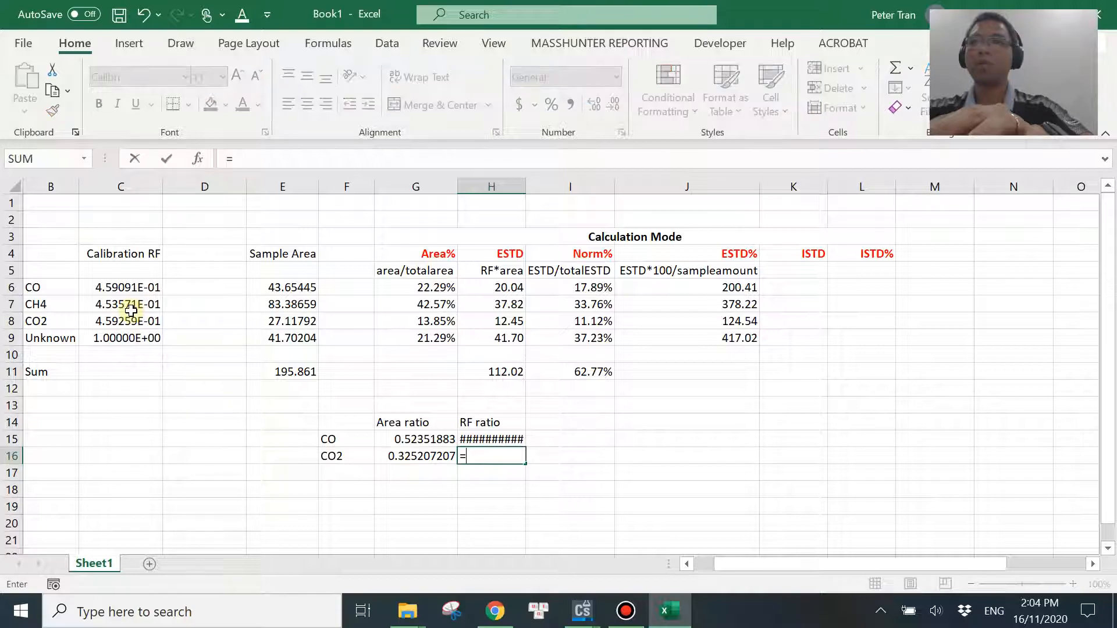
left_click(126, 320)
type("/")
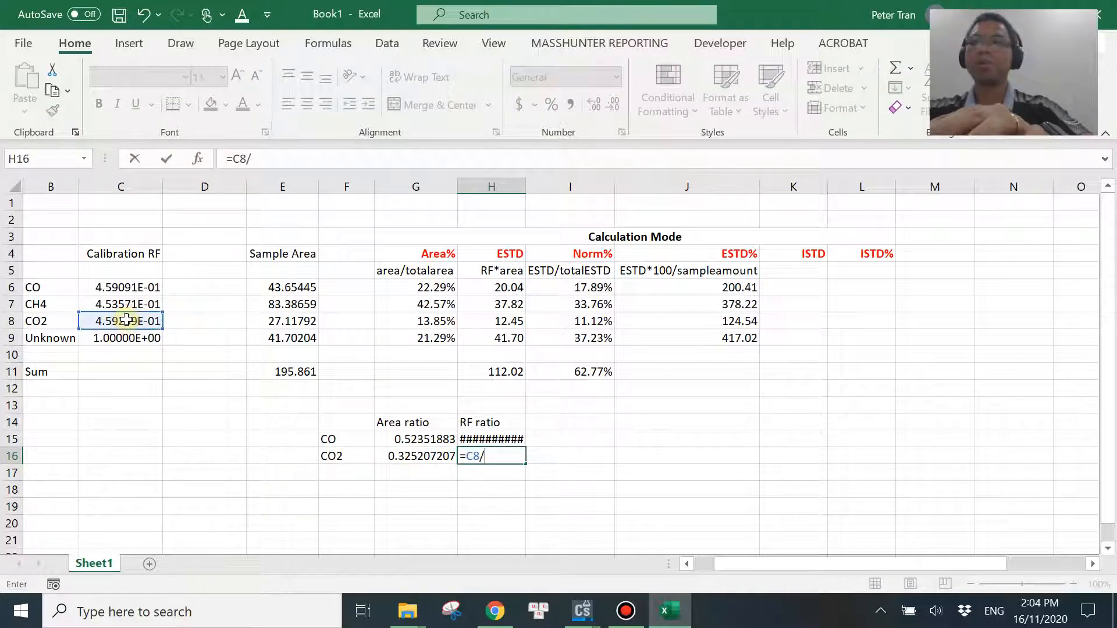
left_click(128, 303)
key("Return")
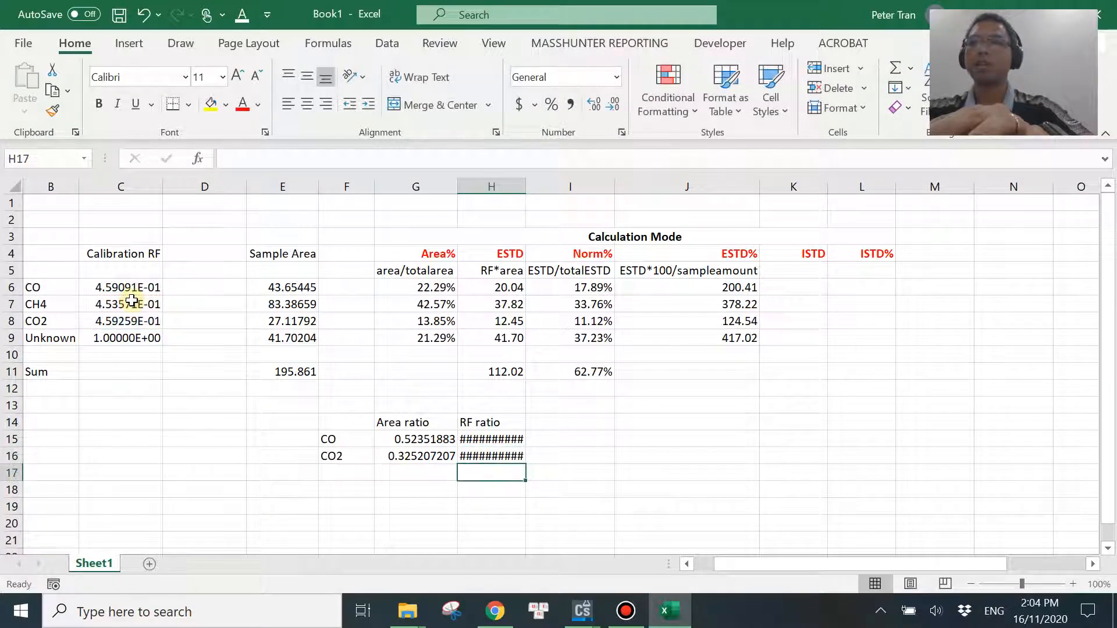
double_click(531, 185)
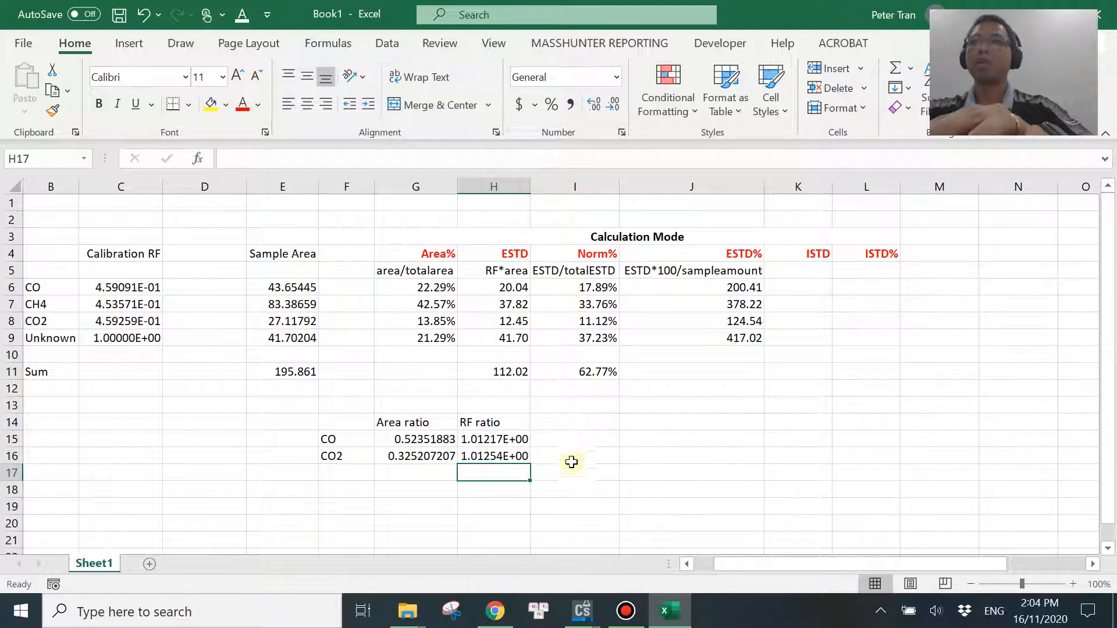
Add the heading Amount Ratio in I14, beside the area and RF ratio headings.
left_click(419, 422)
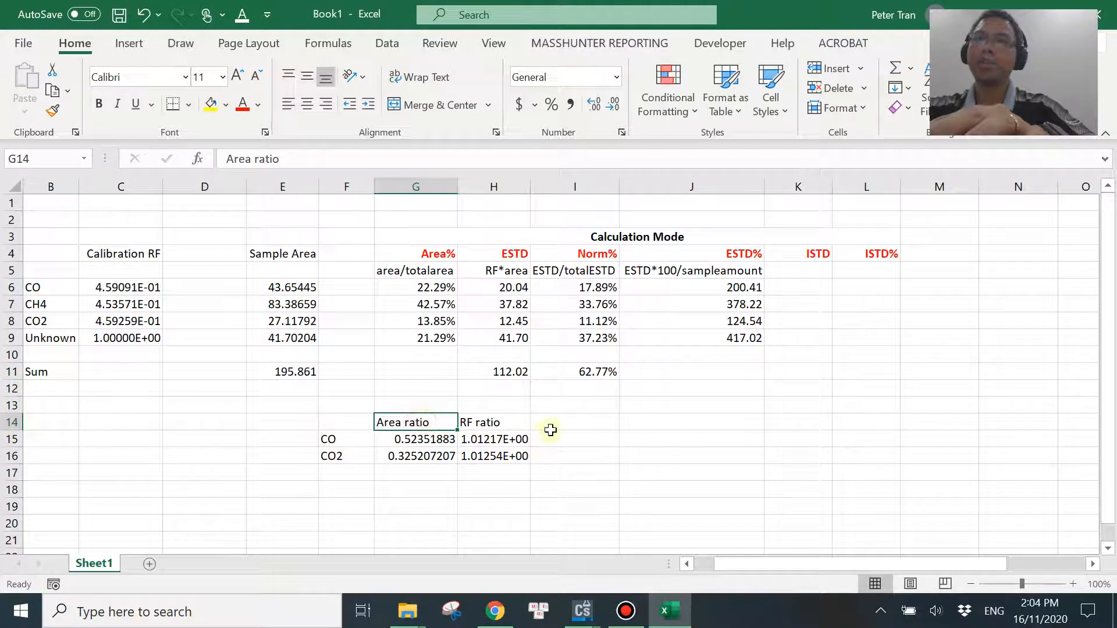
left_click(515, 424)
left_click(572, 421)
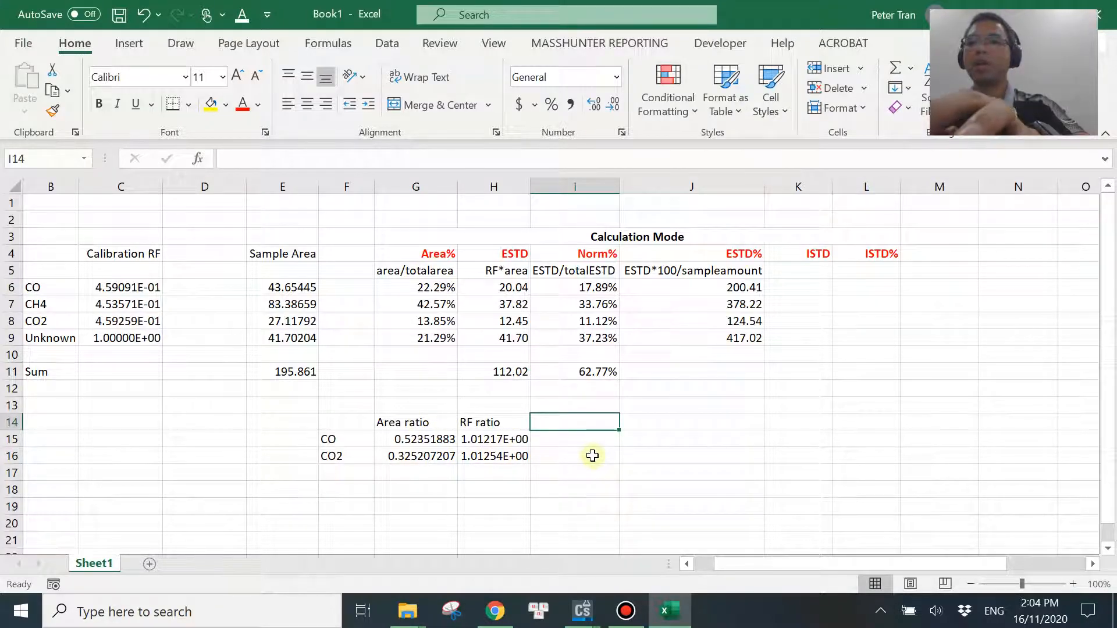
type("Amount Ratio")
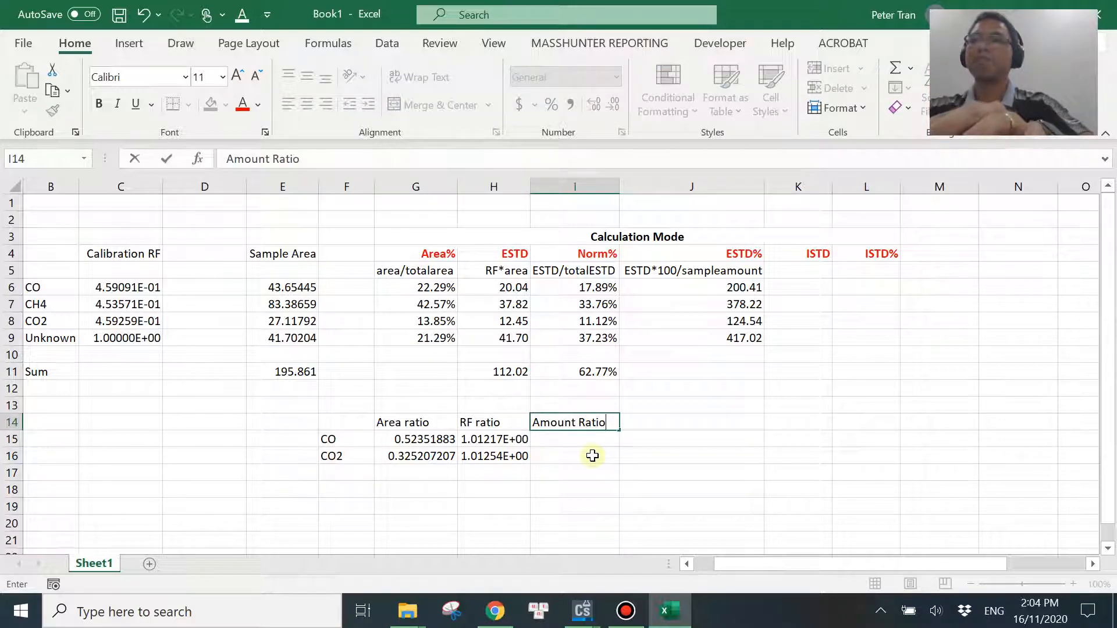
key("Return")
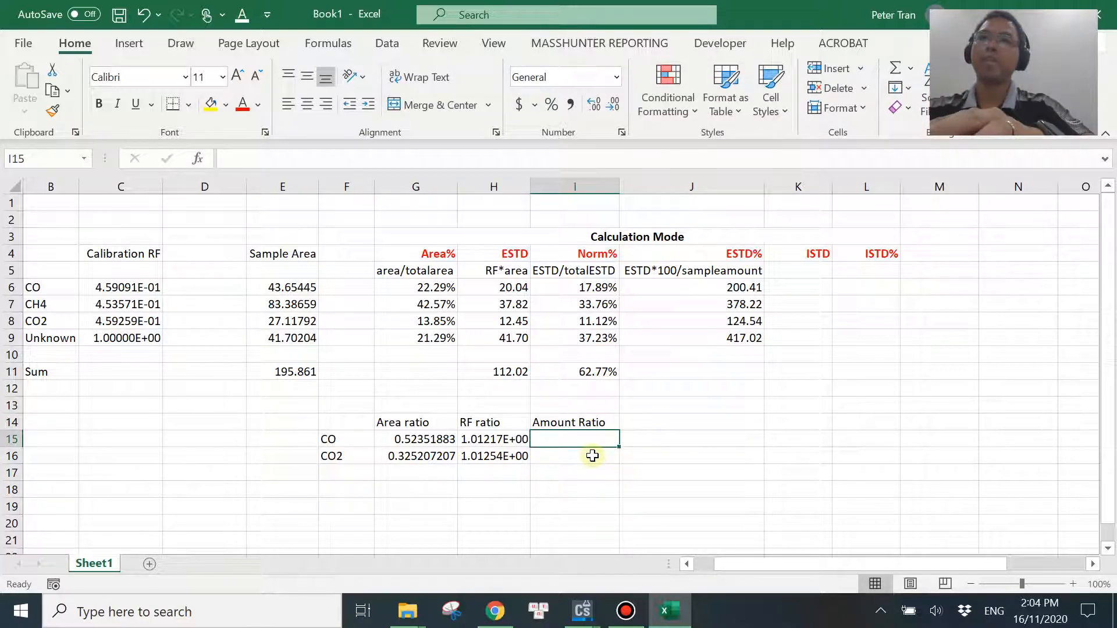
Calculate CO's amount ratio in I15 with the formula =G15*H15 and fill it down to CO2 in I16.
type("=")
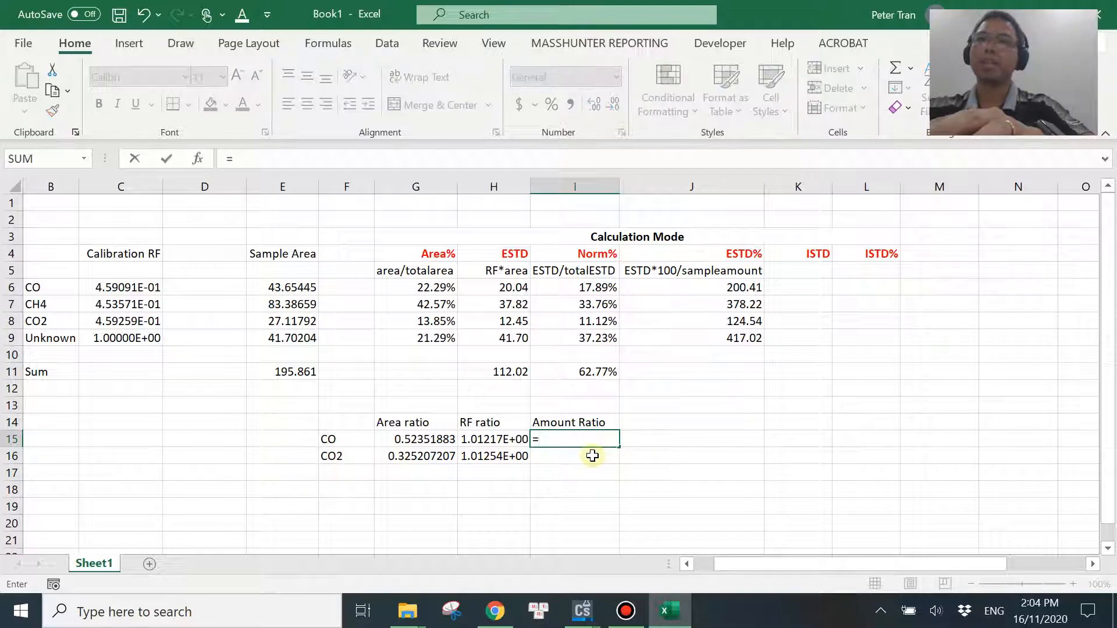
left_click(416, 436)
type("*")
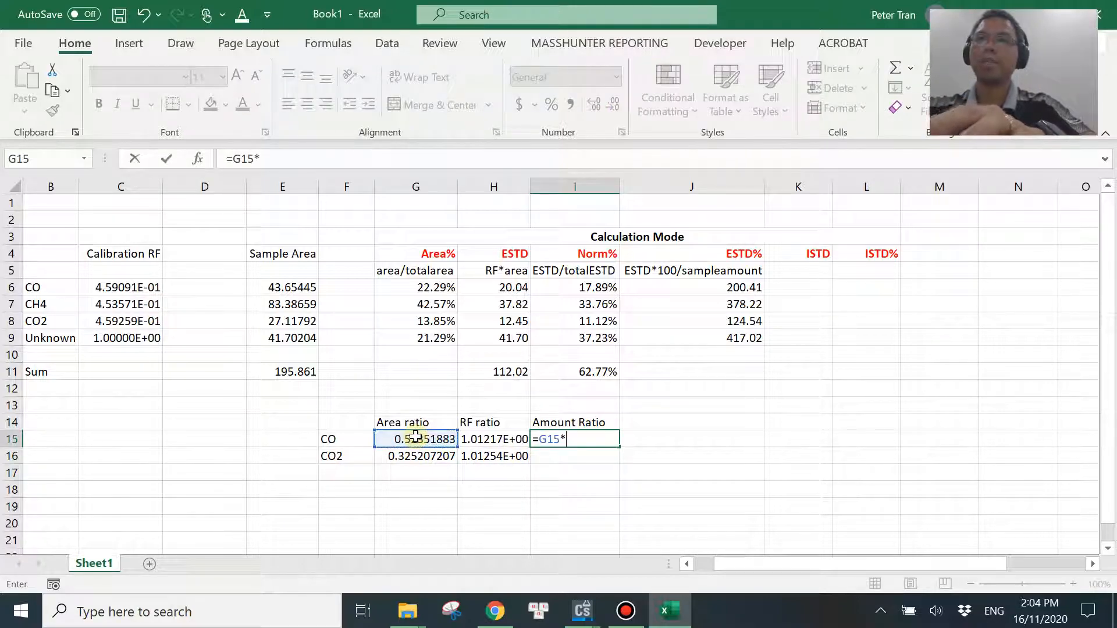
left_click(478, 438)
key("Return")
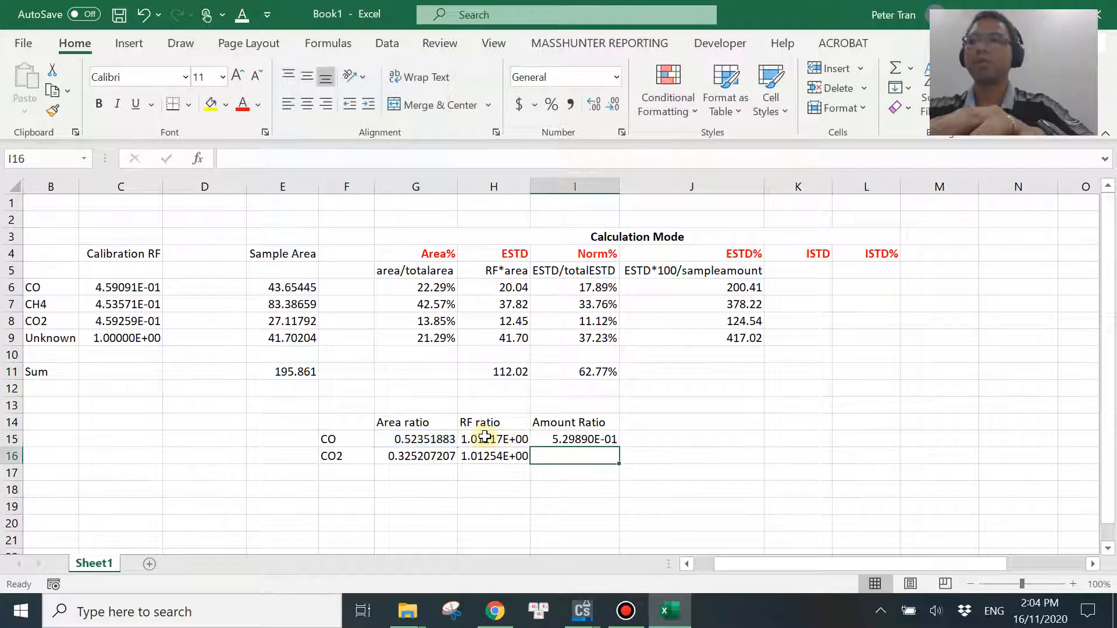
left_click(540, 437)
left_click_drag(622, 447, 621, 460)
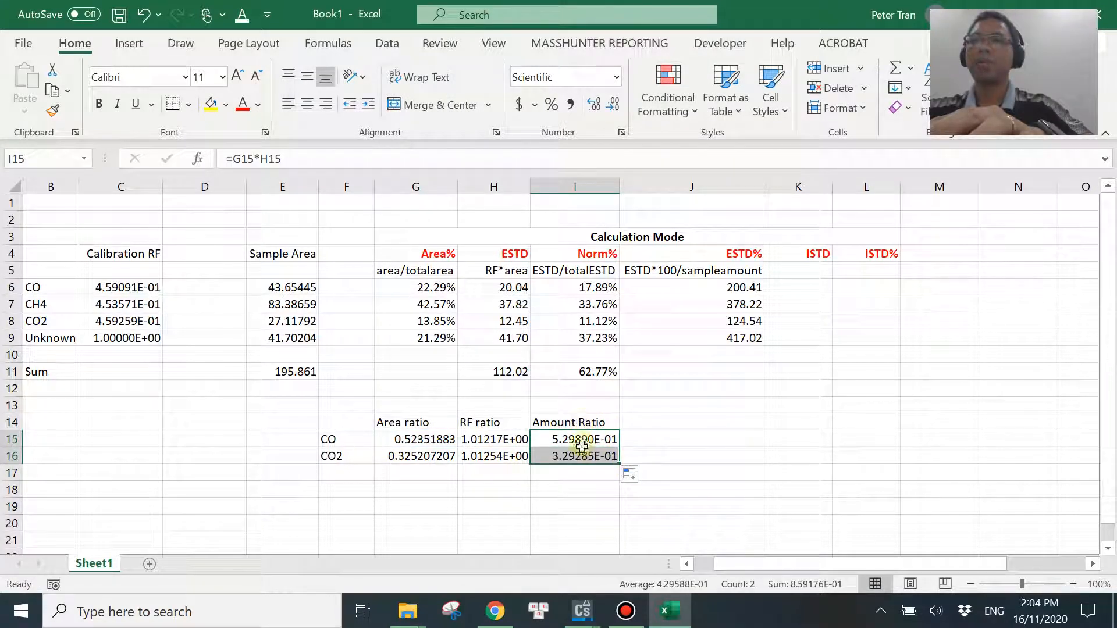
Add the heading ISTD in J14 and begin CO's ISTD formula in J15 with =I15*.
left_click(648, 422)
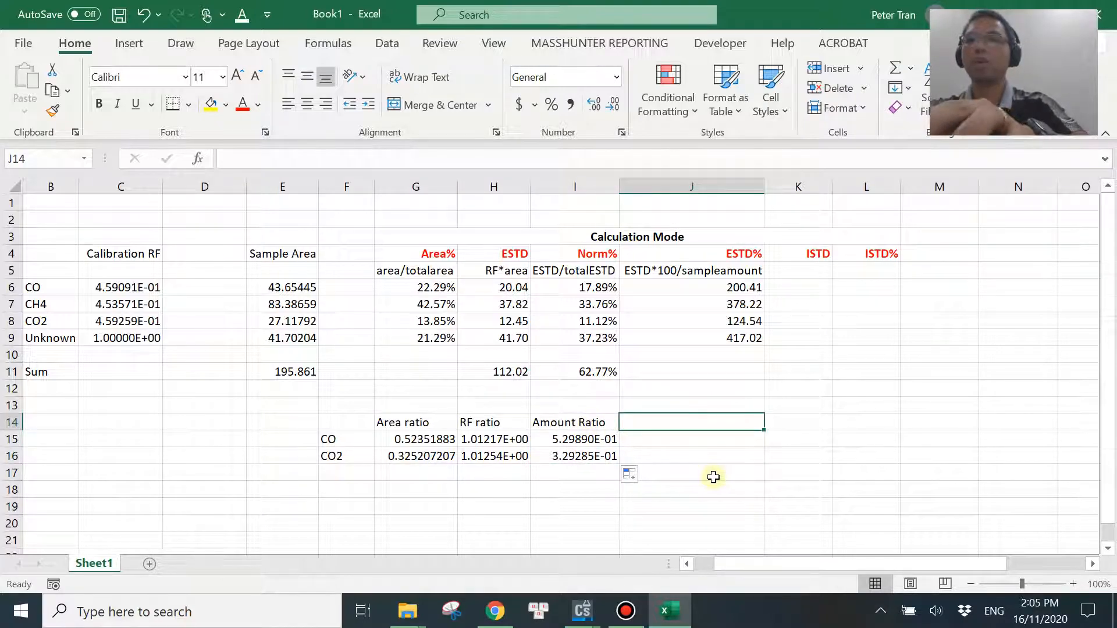
type("ISTD")
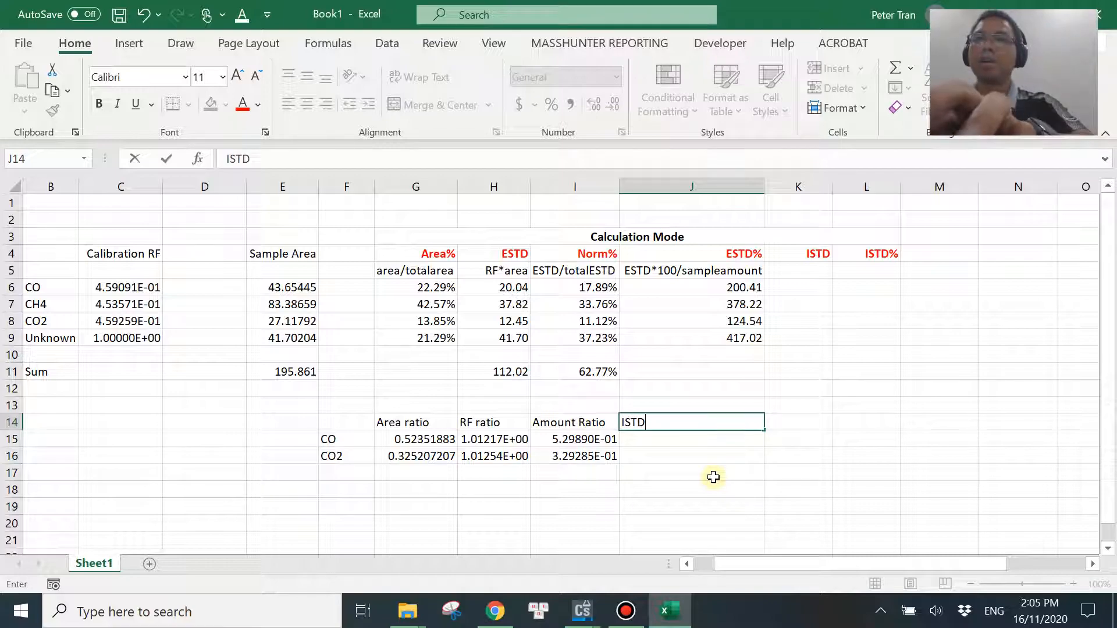
key("Return")
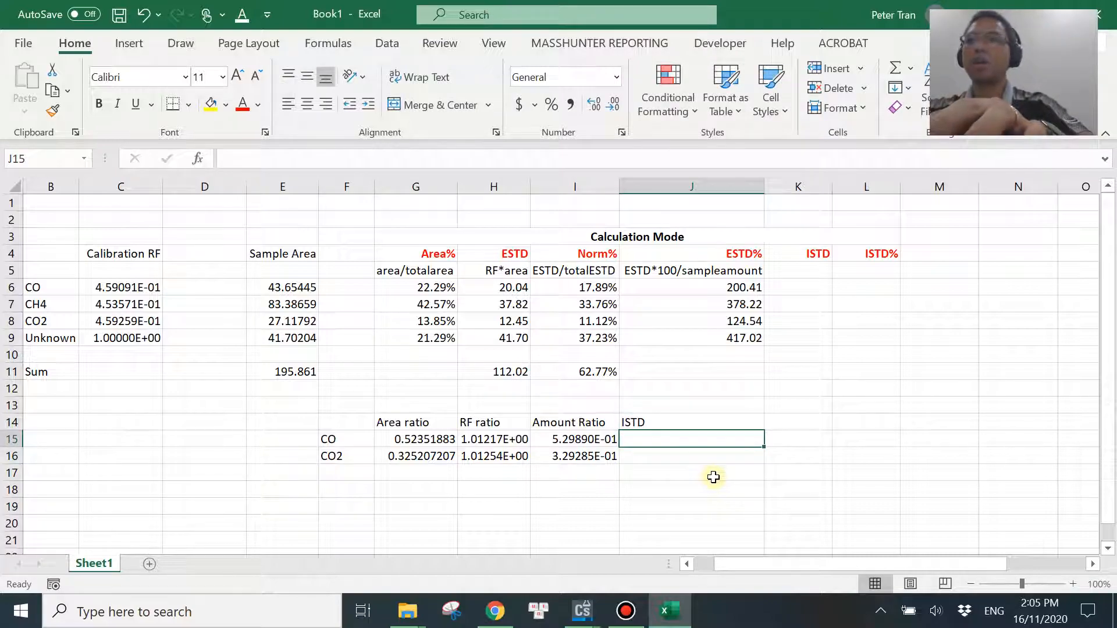
type("=")
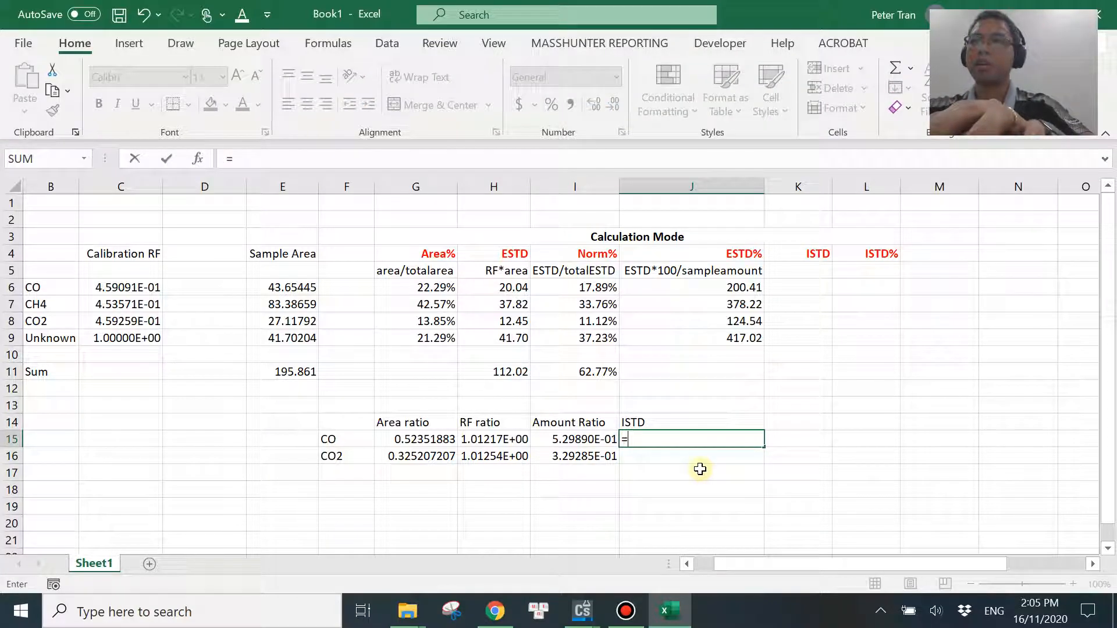
left_click(589, 438)
type("*")
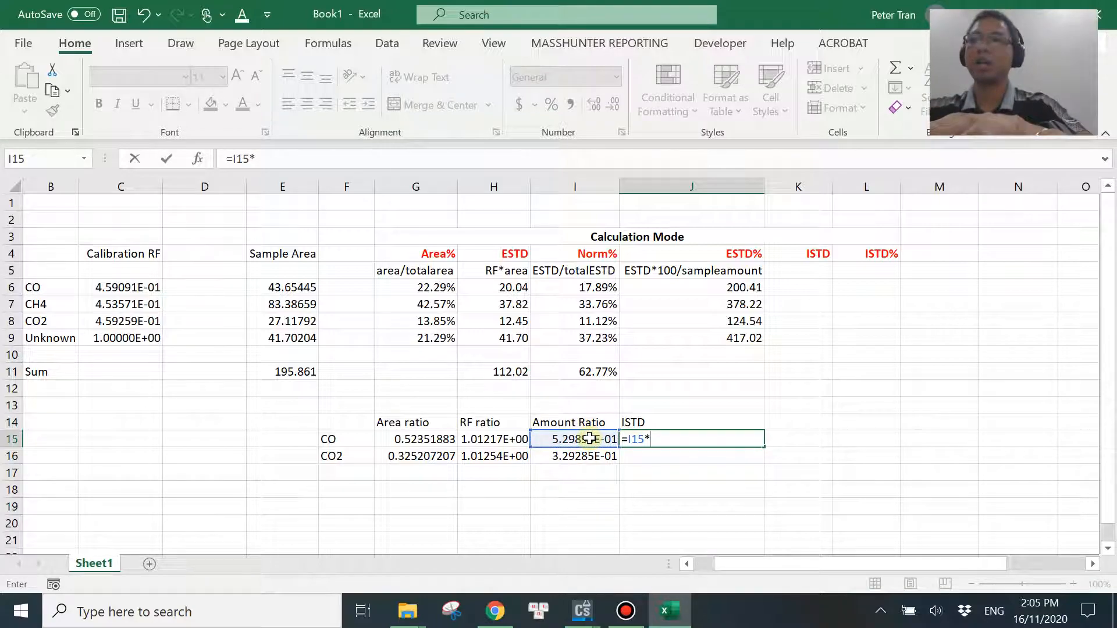
Switch to ChemStation, close the report preview and look up CH4's ISTD amount in the report's quantitation settings.
mouse_move(581, 611)
left_click(658, 547)
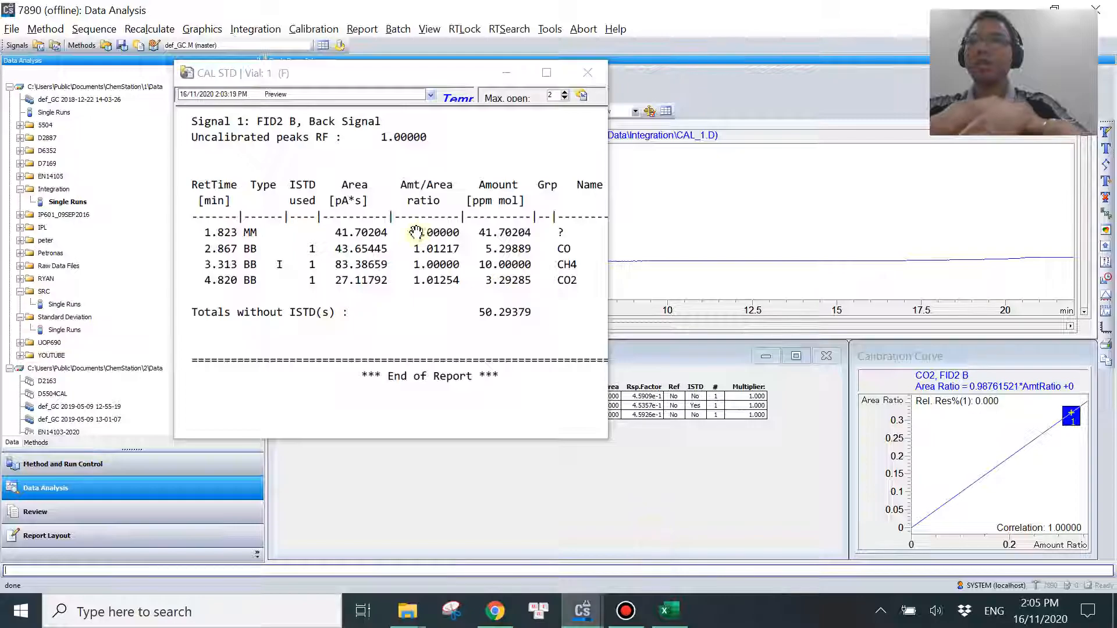
left_click(588, 72)
left_click(362, 29)
left_click(387, 66)
left_click(398, 152)
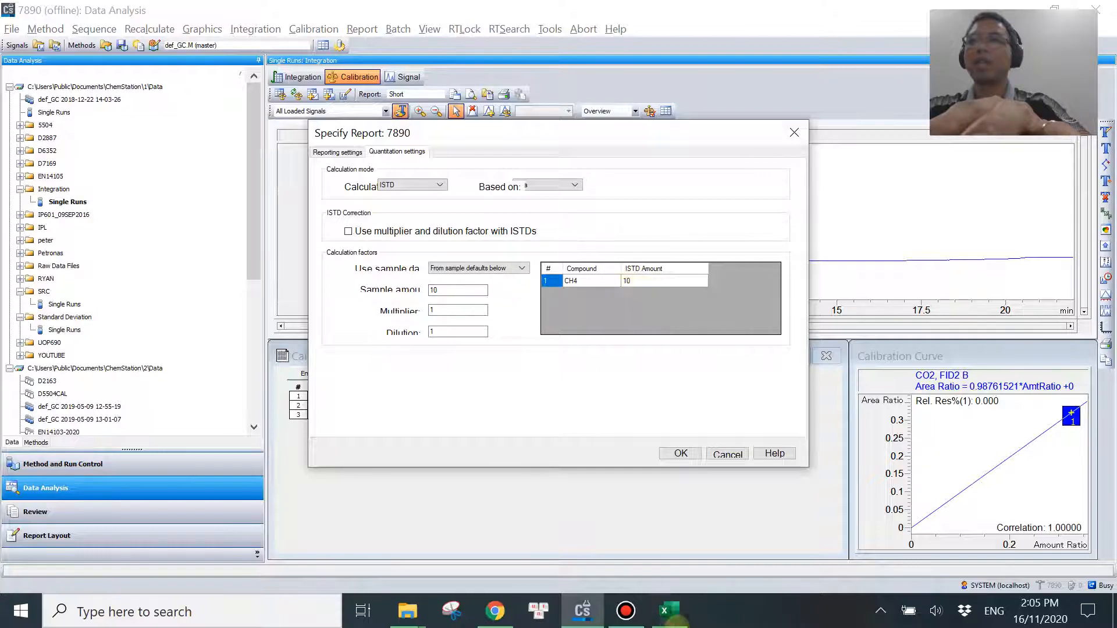
Return to Excel, complete CO's ISTD formula in J15 as =I15*10 and calculate CO2's in J16 with =I16*10.
left_click(669, 611)
type("10")
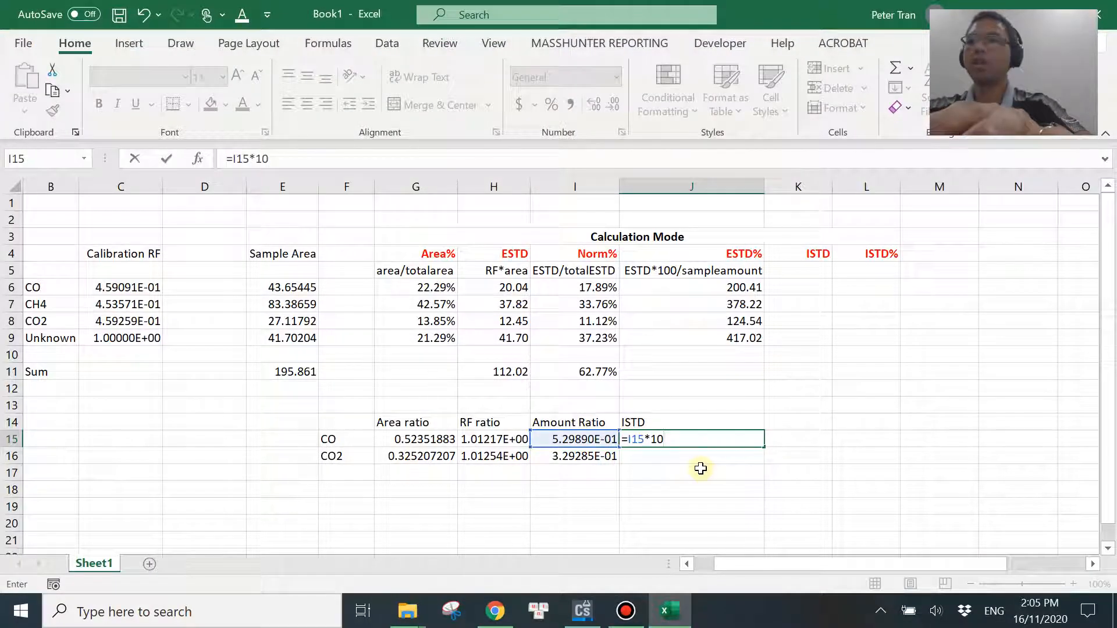
key("Return")
type("=")
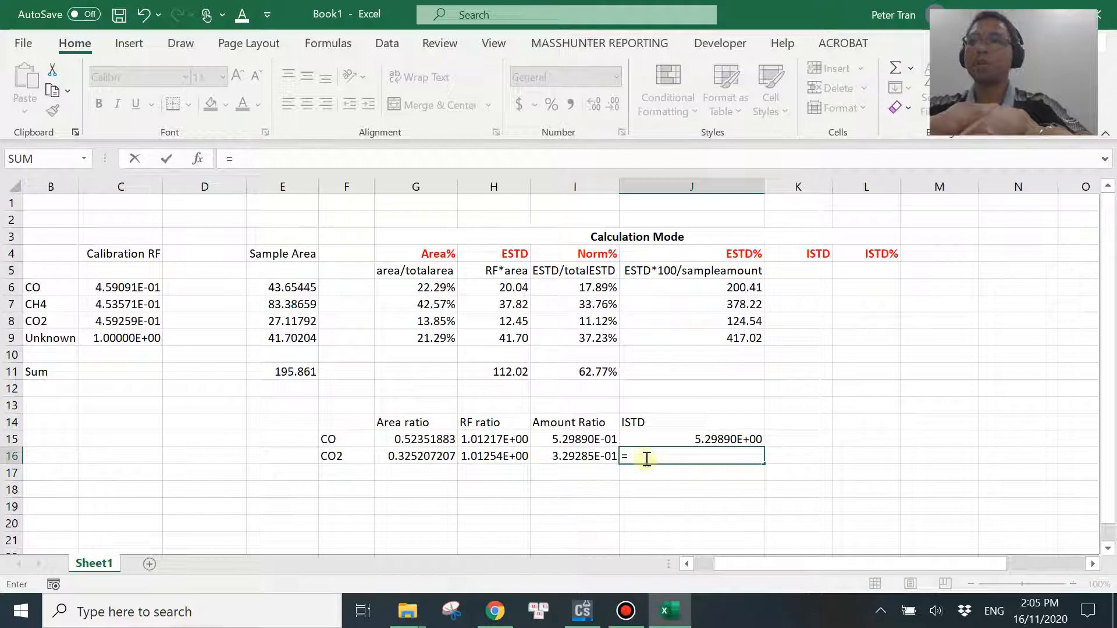
left_click(579, 459)
type("*")
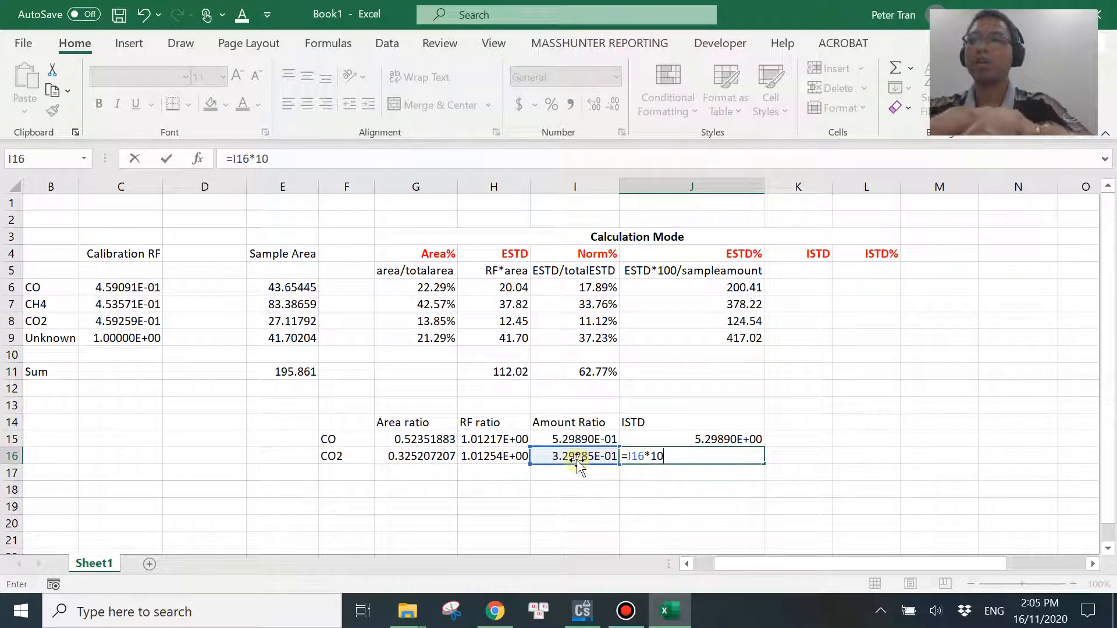
key("Return")
Format the ISTD results in J15:J16 as plain numbers with four decimal places.
left_click_drag(705, 441, 706, 453)
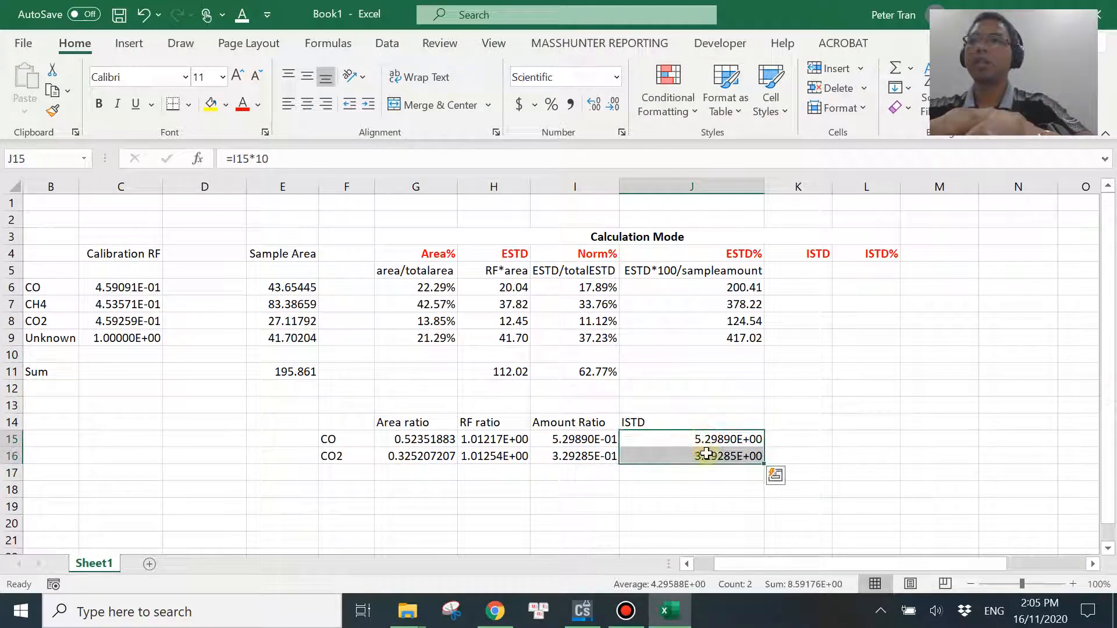
left_click(616, 76)
left_click(593, 110)
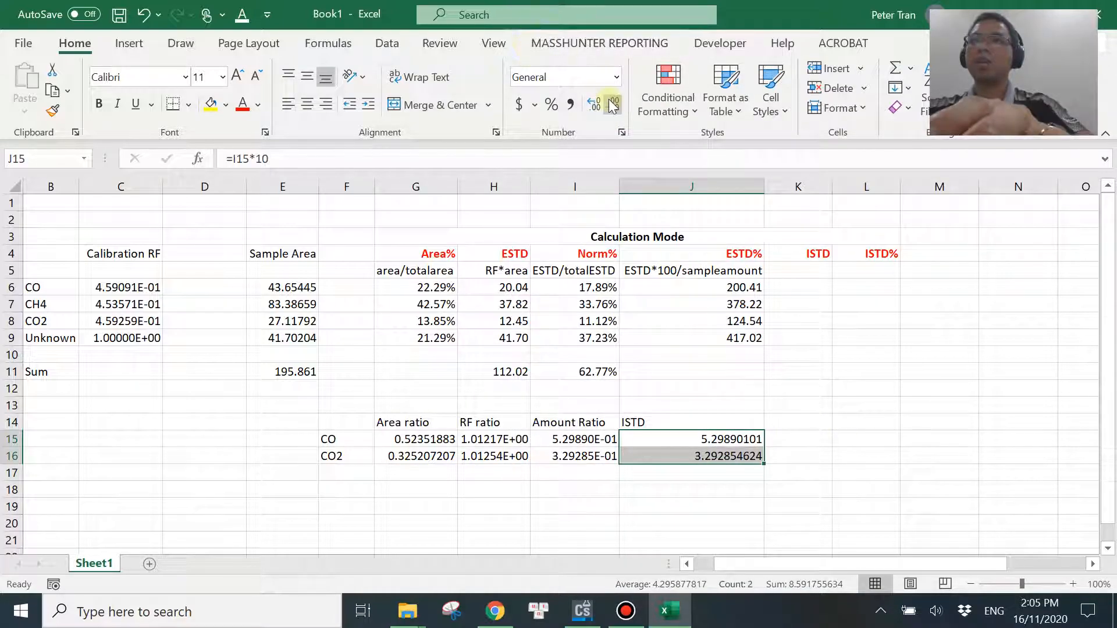
left_click(610, 104)
left_click(609, 105)
left_click(610, 105)
left_click(609, 104)
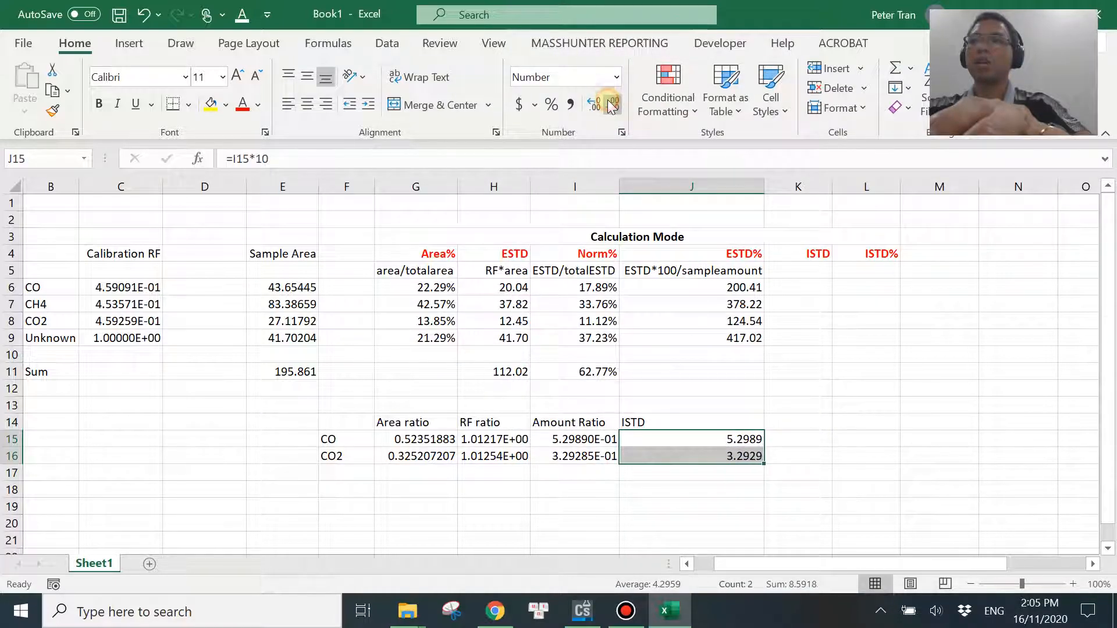
left_click(841, 420)
Switch to ChemStation, accept the ISTD report settings and preview the report.
left_click(579, 617)
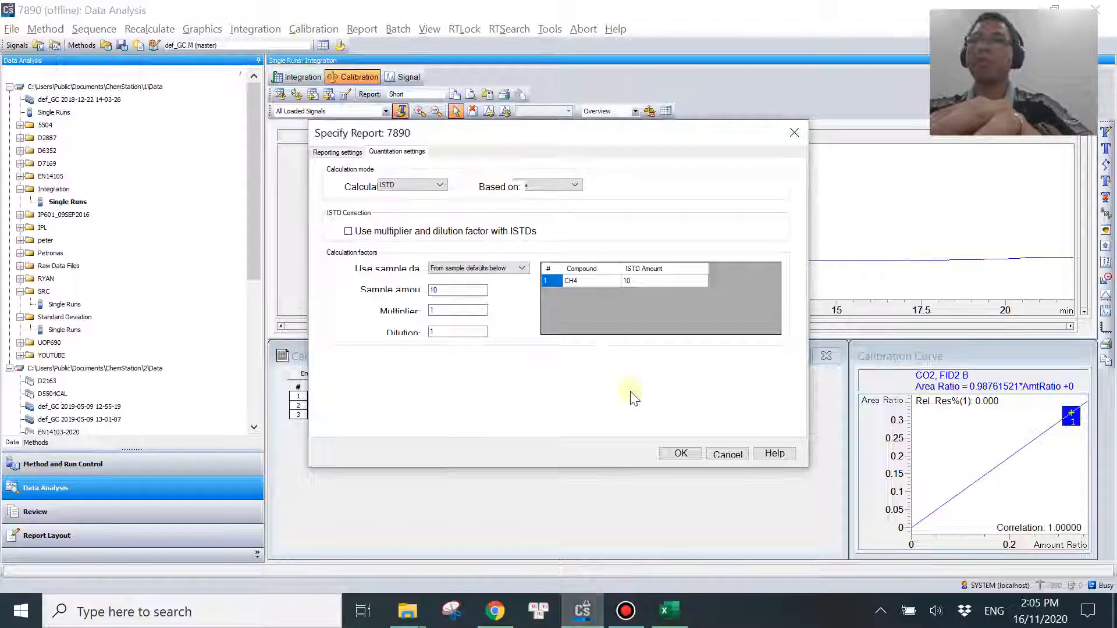
left_click(681, 454)
left_click(361, 29)
left_click(388, 45)
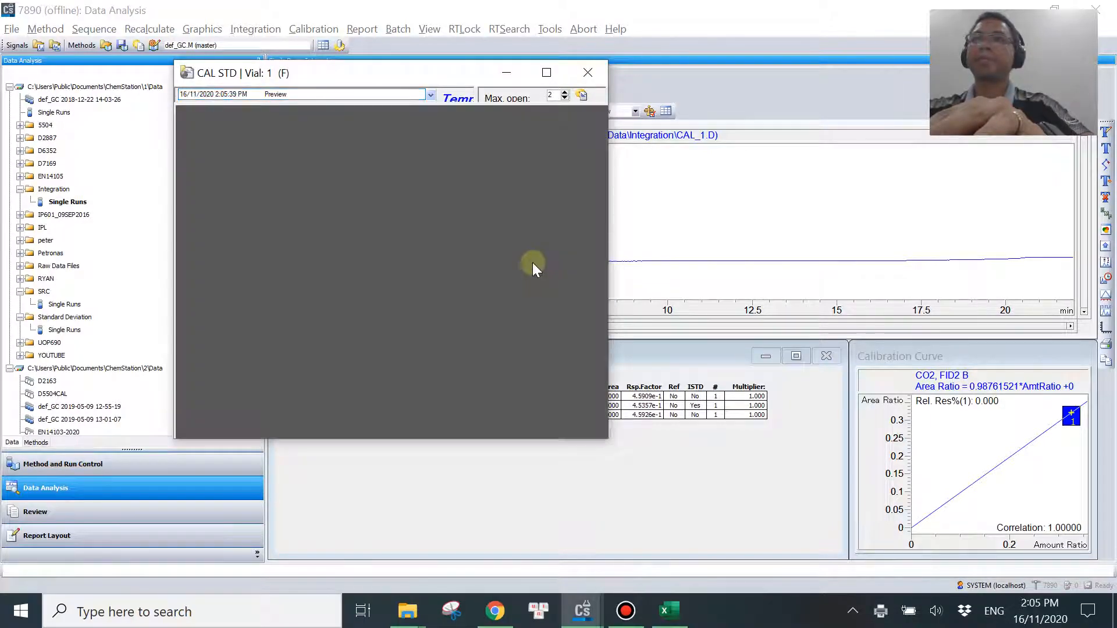
Compare the CO and CO2 amounts in the report's results table with the ISTD results in Excel's J15:J16.
scroll(496, 321, "down", 5)
scroll(496, 319, "down", 4)
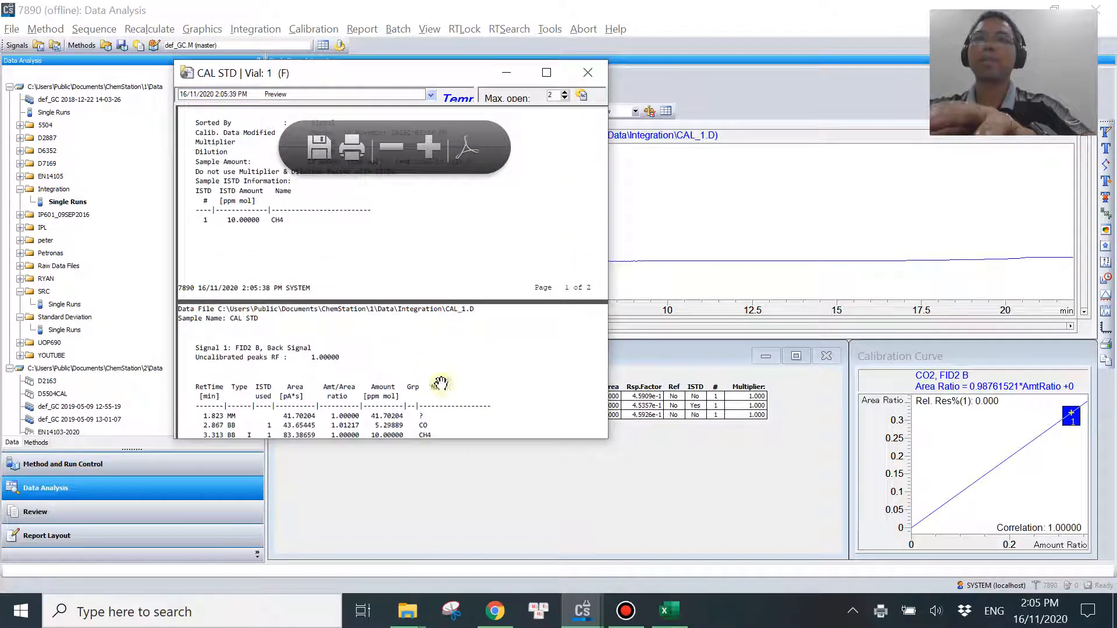
scroll(442, 385, "up", 2)
left_click_drag(459, 402, 528, 226)
scroll(470, 334, "up", 1)
left_click_drag(465, 338, 538, 314)
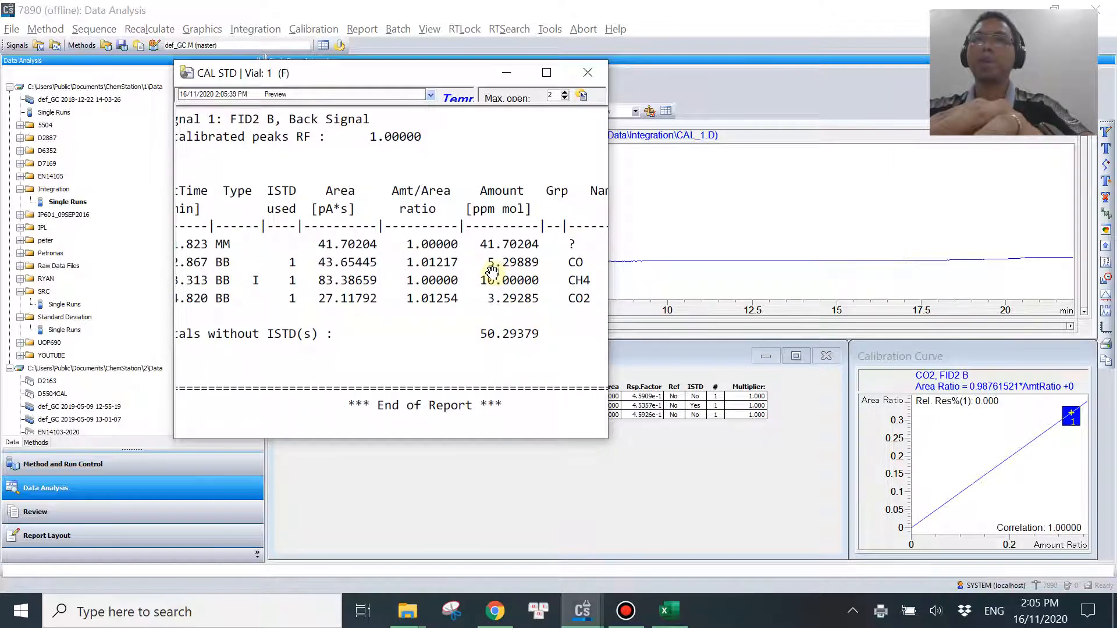
left_click(672, 611)
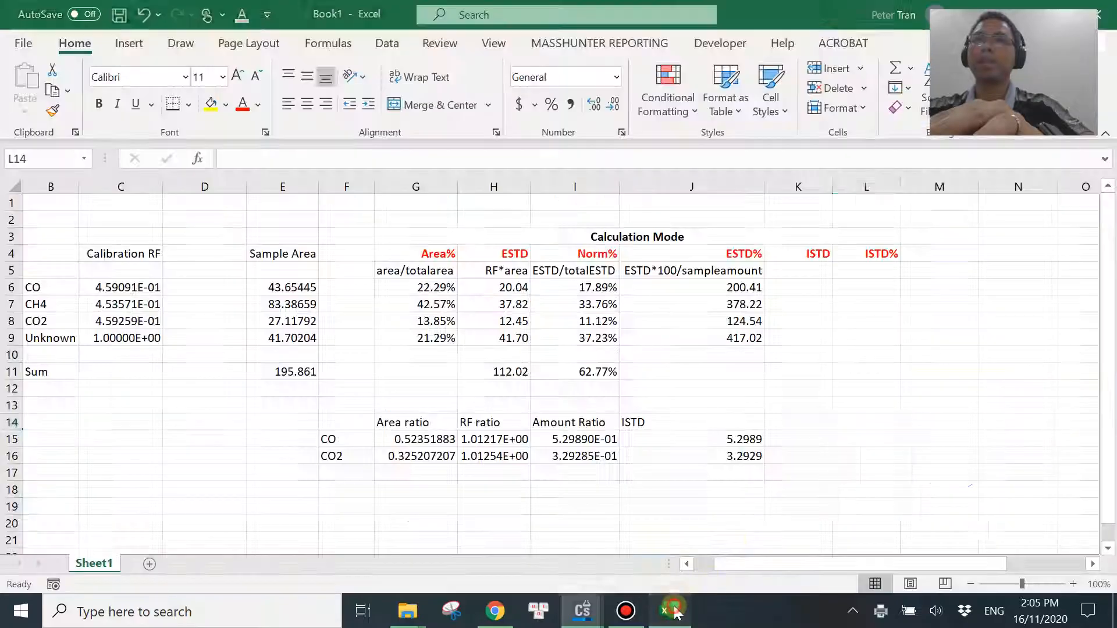
left_click(721, 440)
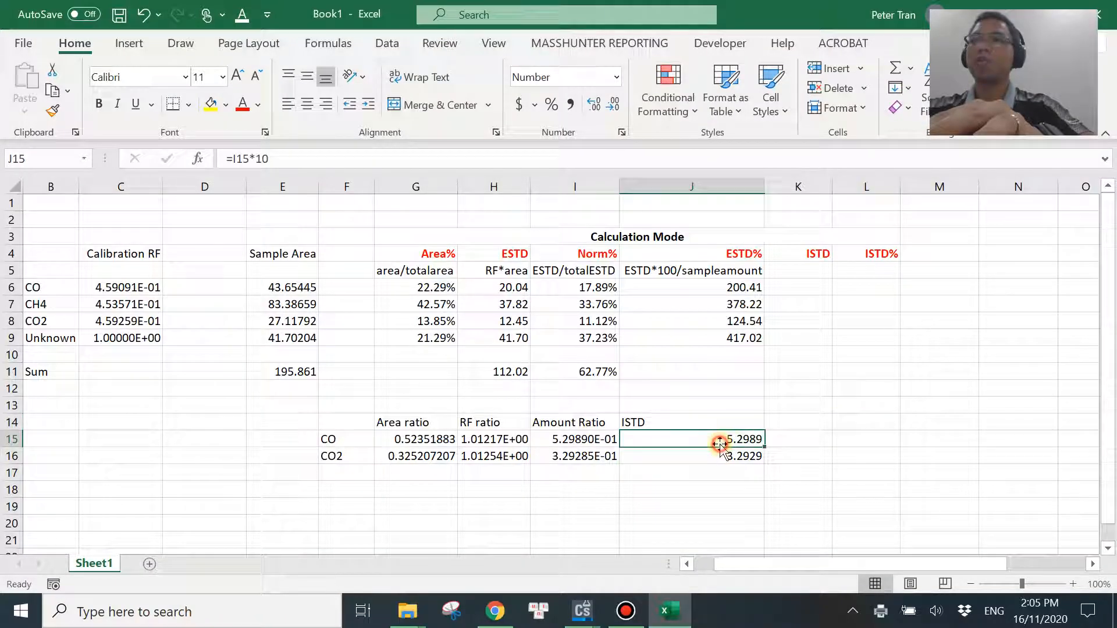
left_click(672, 611)
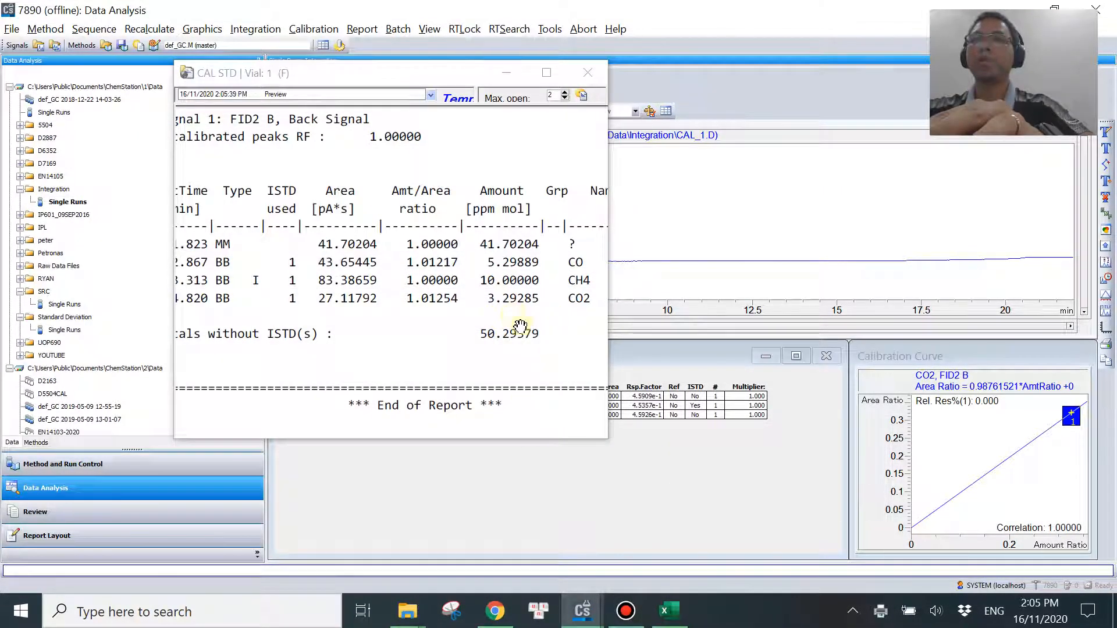
left_click(669, 611)
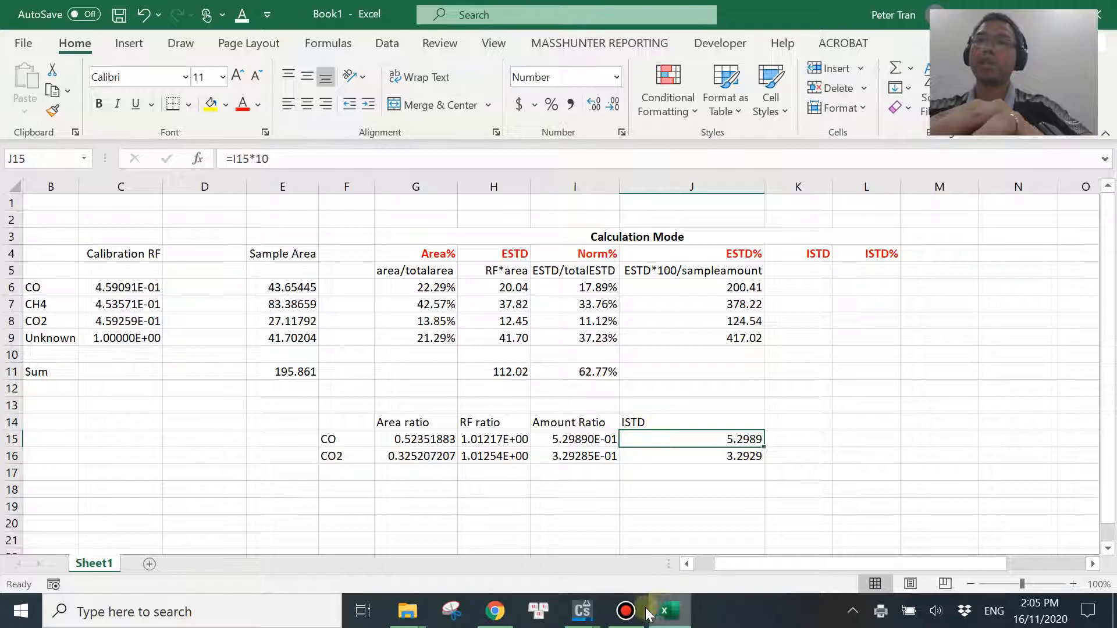
Switch to ChemStation, close the ISTD report preview and set the report's calculation mode to ISTD%.
mouse_move(583, 610)
left_click(587, 581)
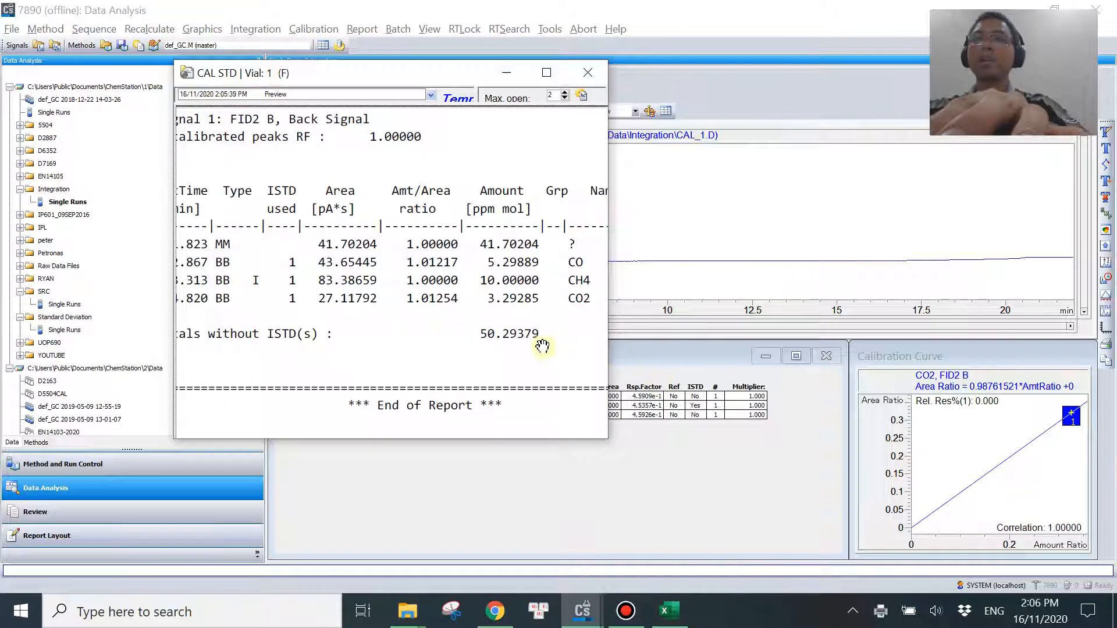
left_click(591, 77)
left_click(362, 29)
left_click(395, 68)
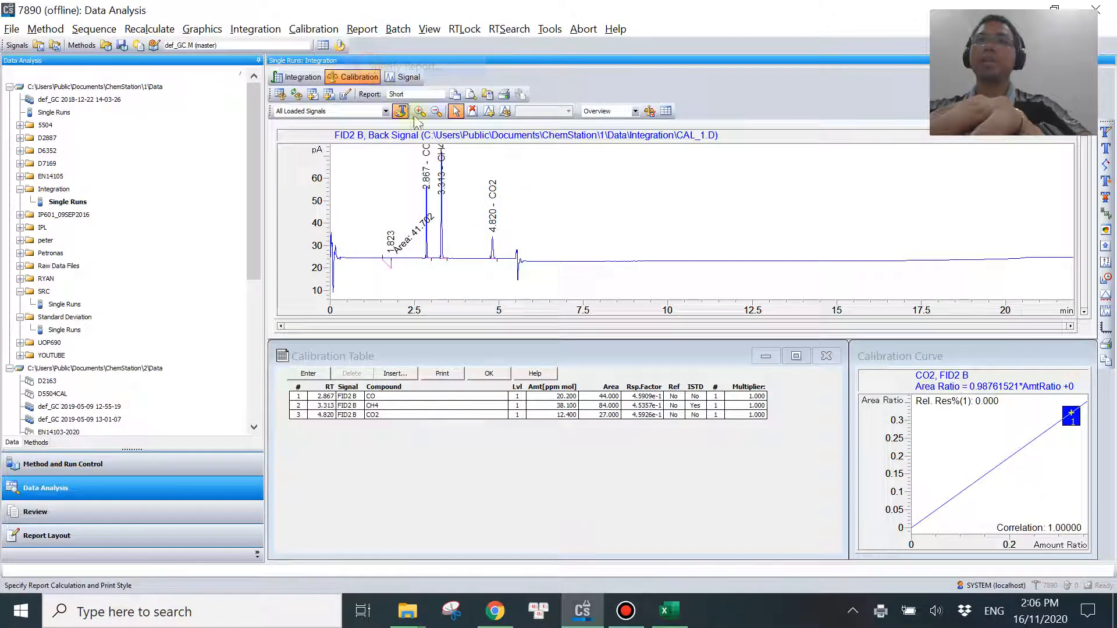
left_click(399, 153)
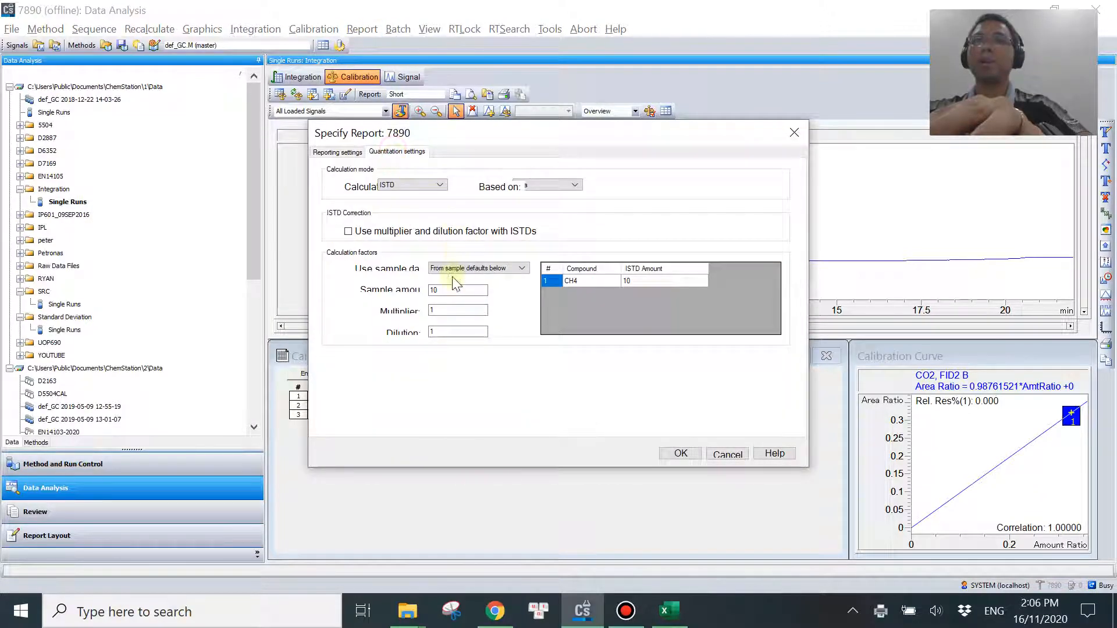
left_click(425, 185)
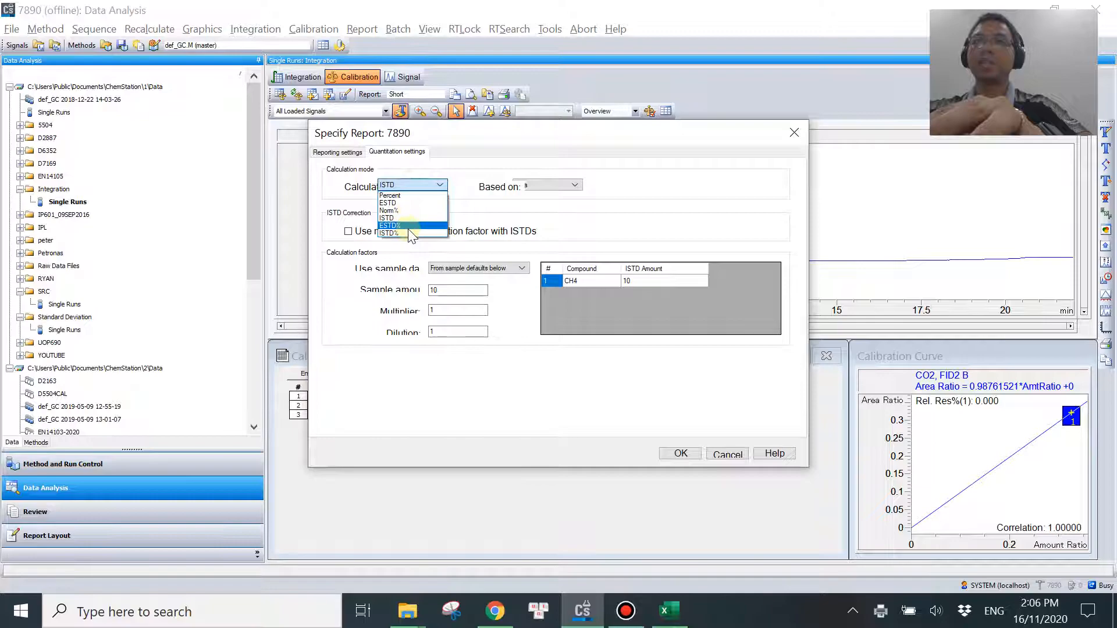
left_click(409, 234)
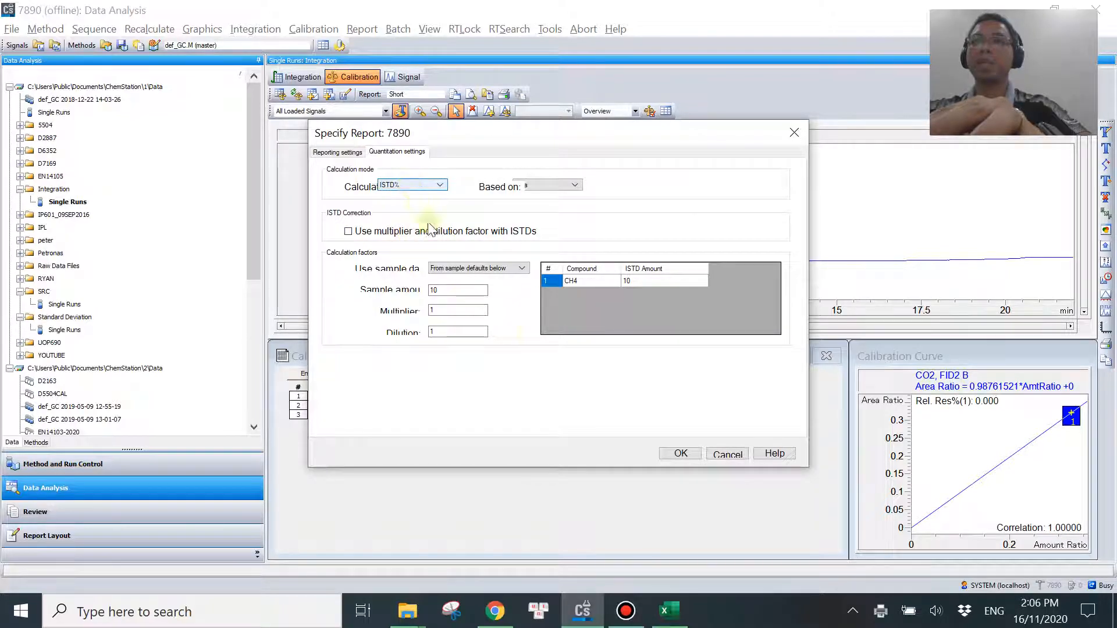
left_click(681, 454)
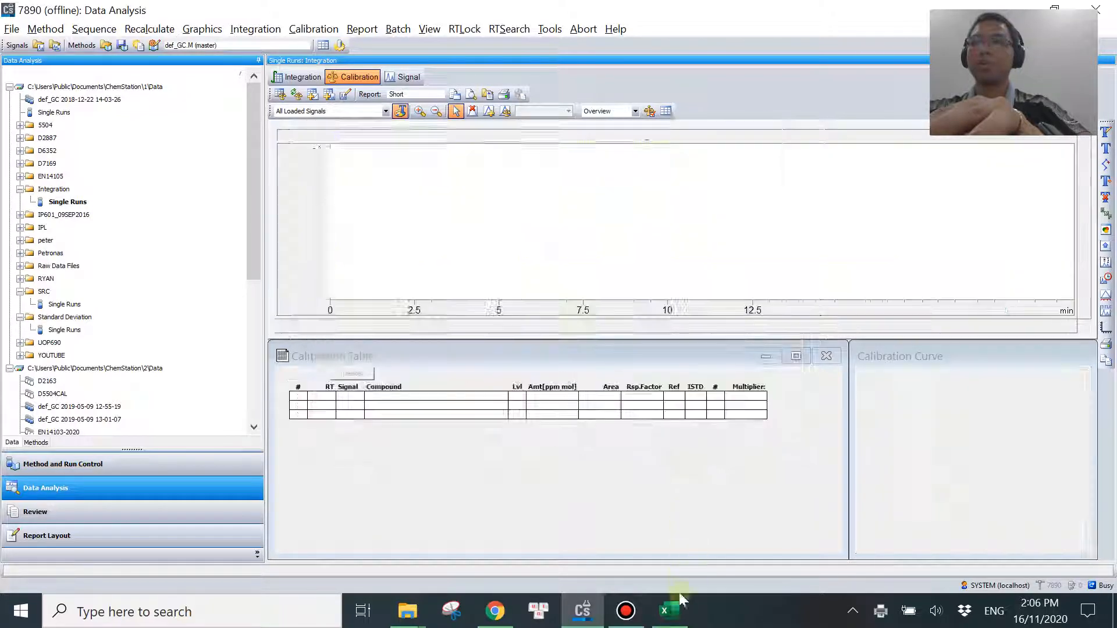
Return to Excel and enter the heading ISTD% in K14 beside the ISTD column.
left_click(669, 612)
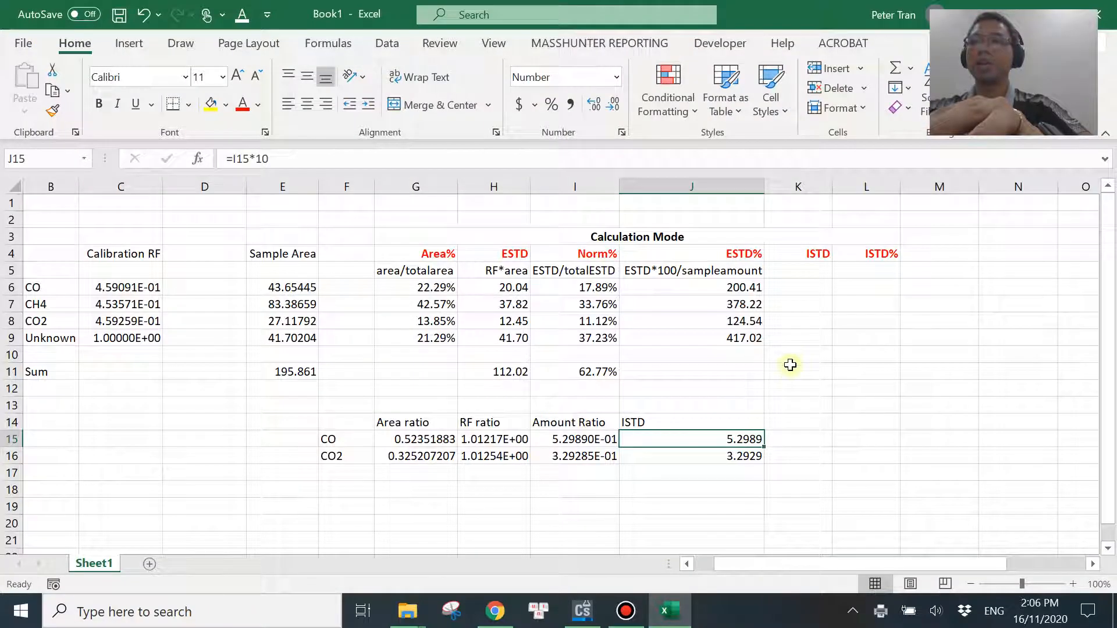
left_click(806, 427)
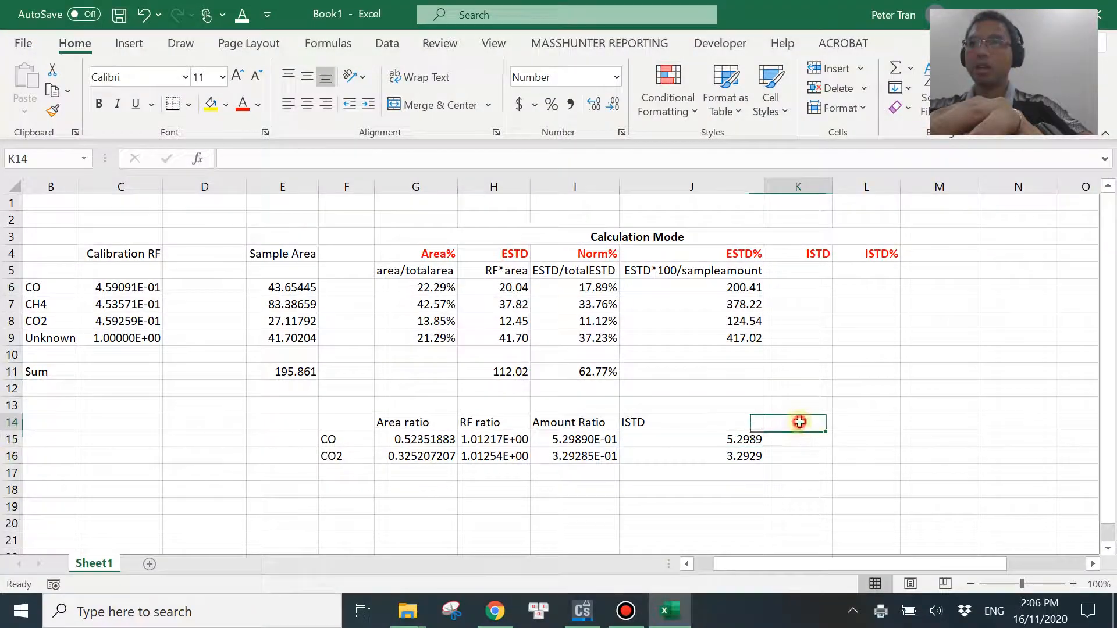
type("ISTD%")
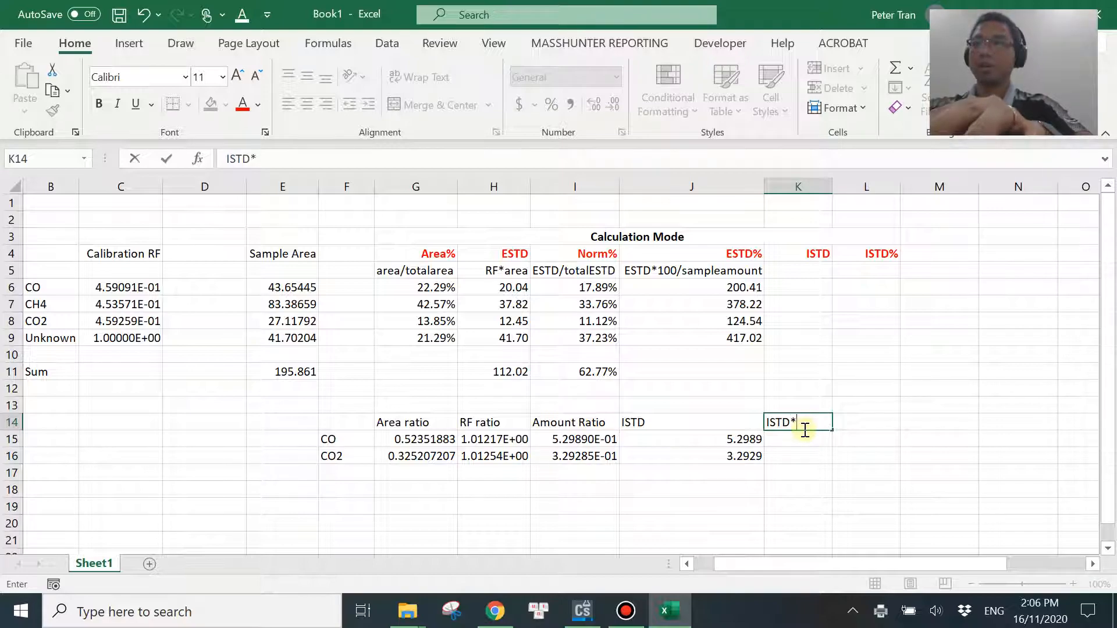
key("Return")
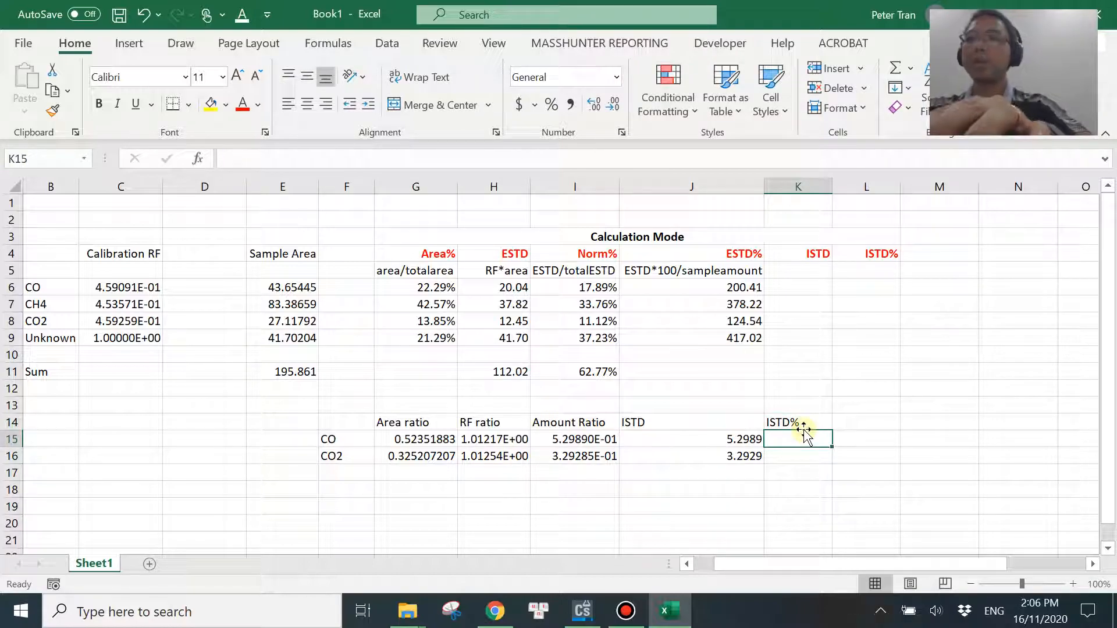
Calculate CO's ISTD% in K15 with =J15*100/5.
left_click(730, 443)
left_click(786, 440)
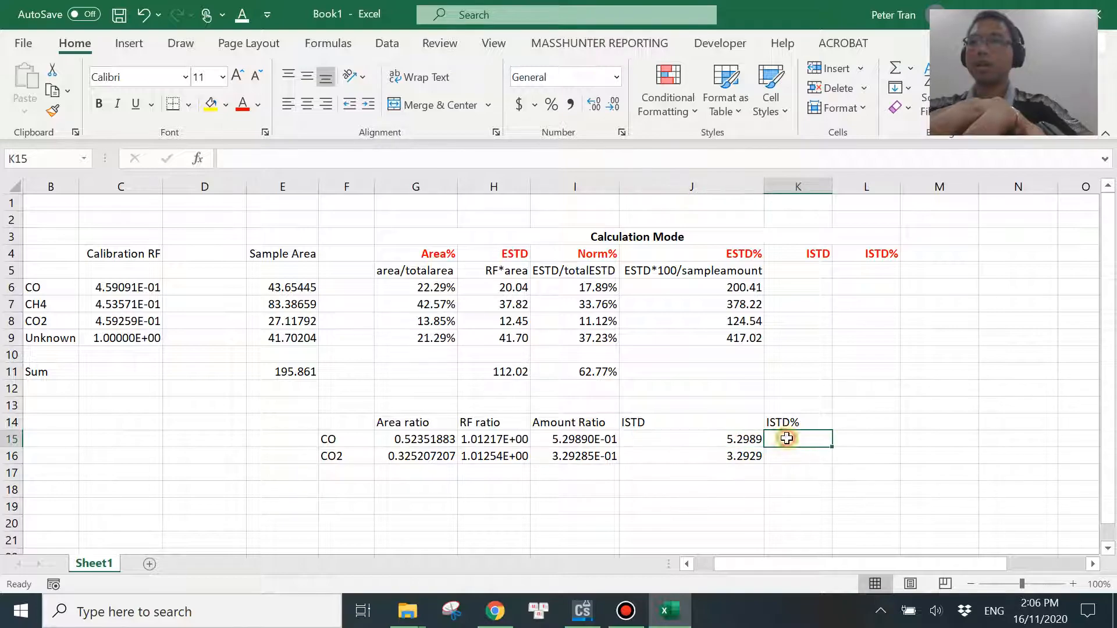
type("=")
left_click(728, 441)
type("*")
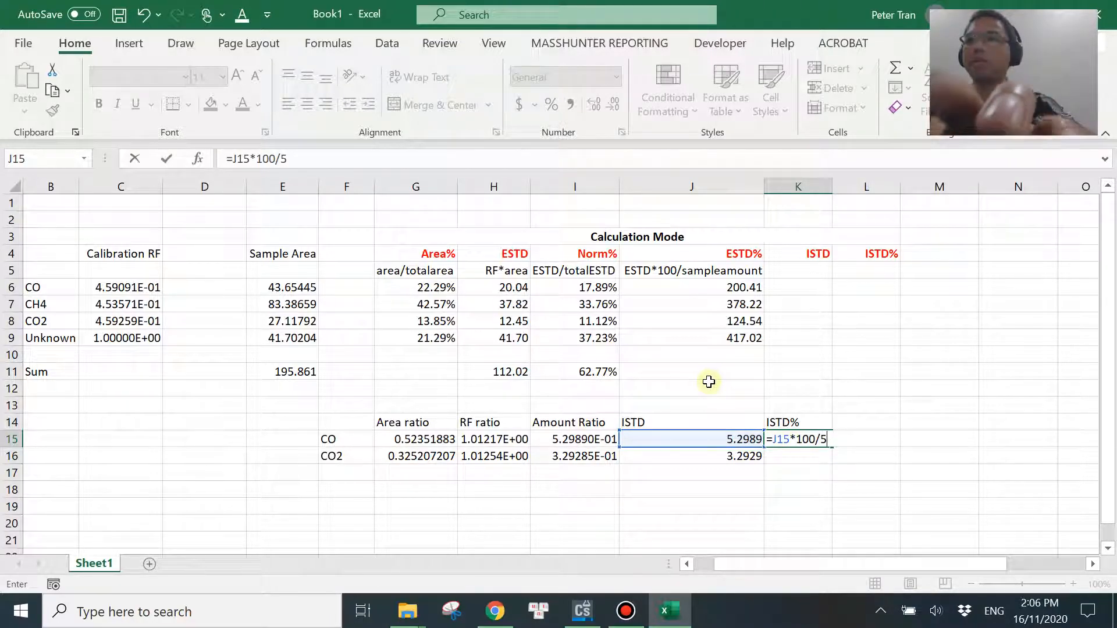
key("Return")
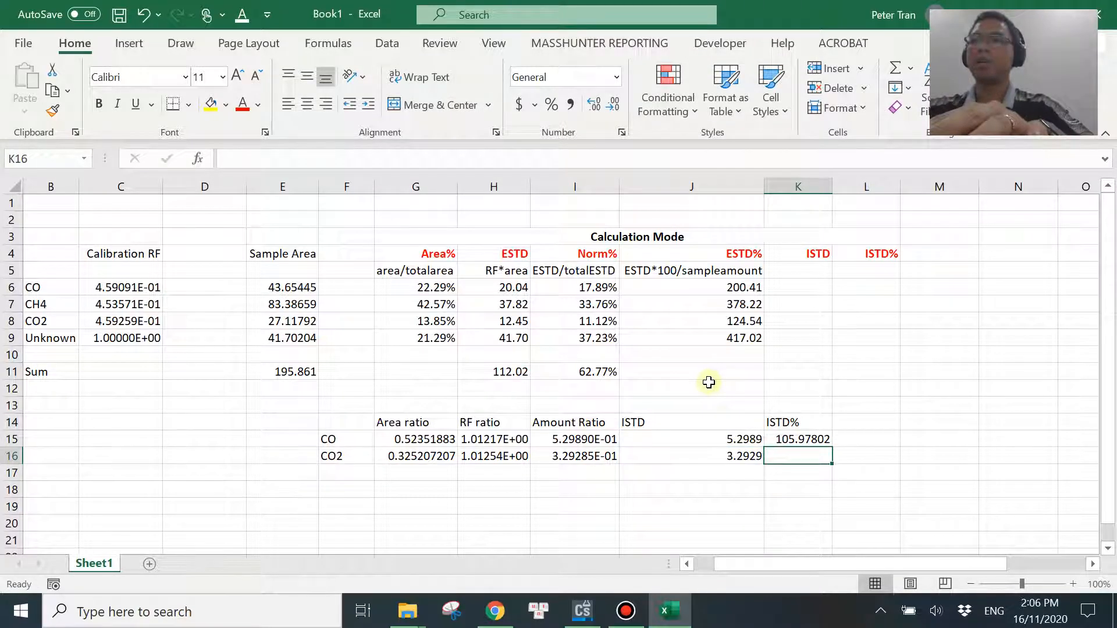
Calculate CO2's ISTD% in K16 with =J16*100/5.
type("=")
left_click(709, 457)
type("*")
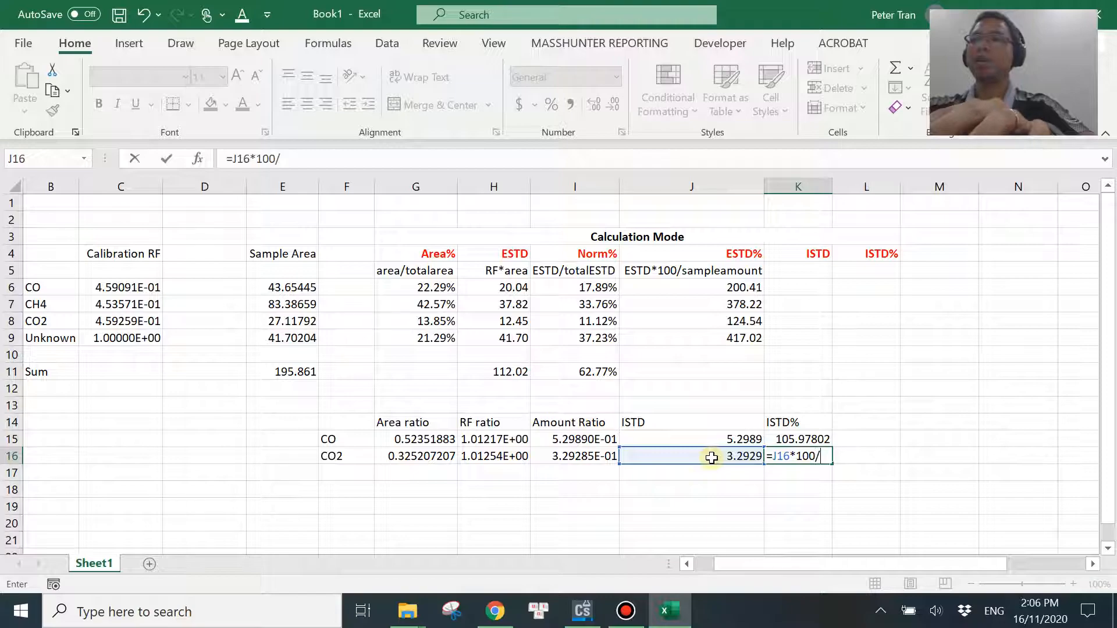
key("Return")
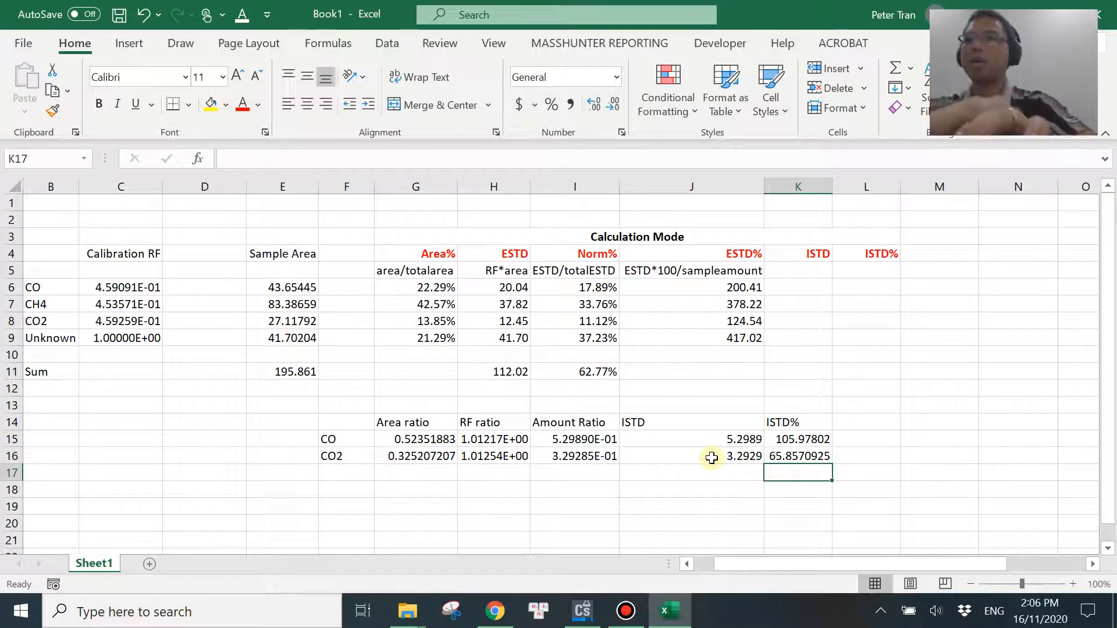
Switch to ChemStation, set the report's sample amount to 5 in the quantitation settings and preview the ISTD% report.
left_click(582, 611)
left_click(362, 29)
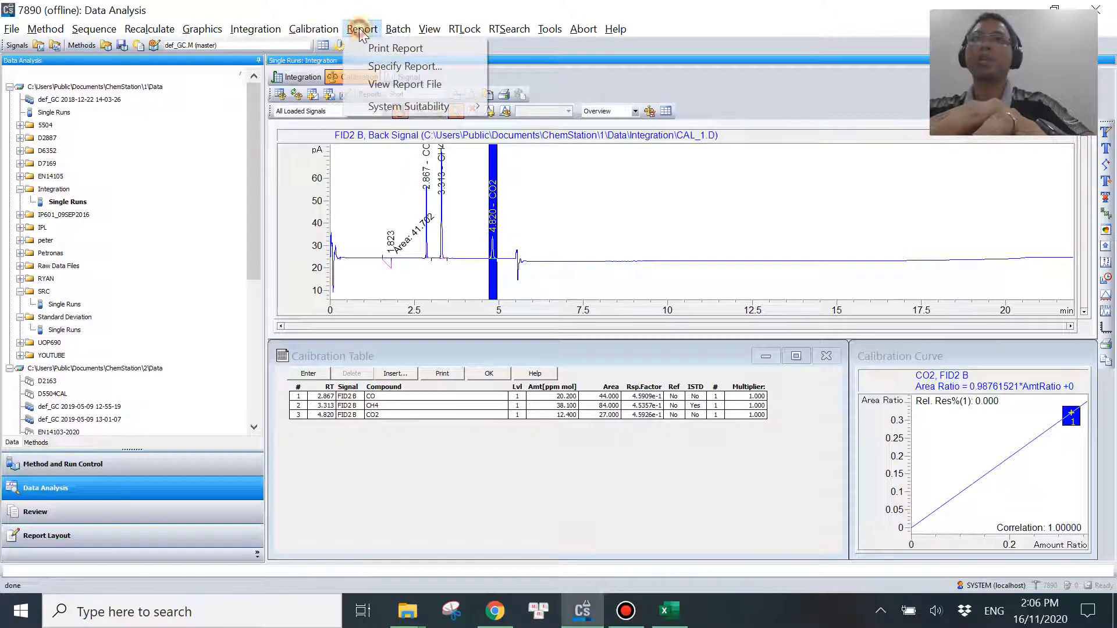
left_click(381, 66)
left_click(397, 152)
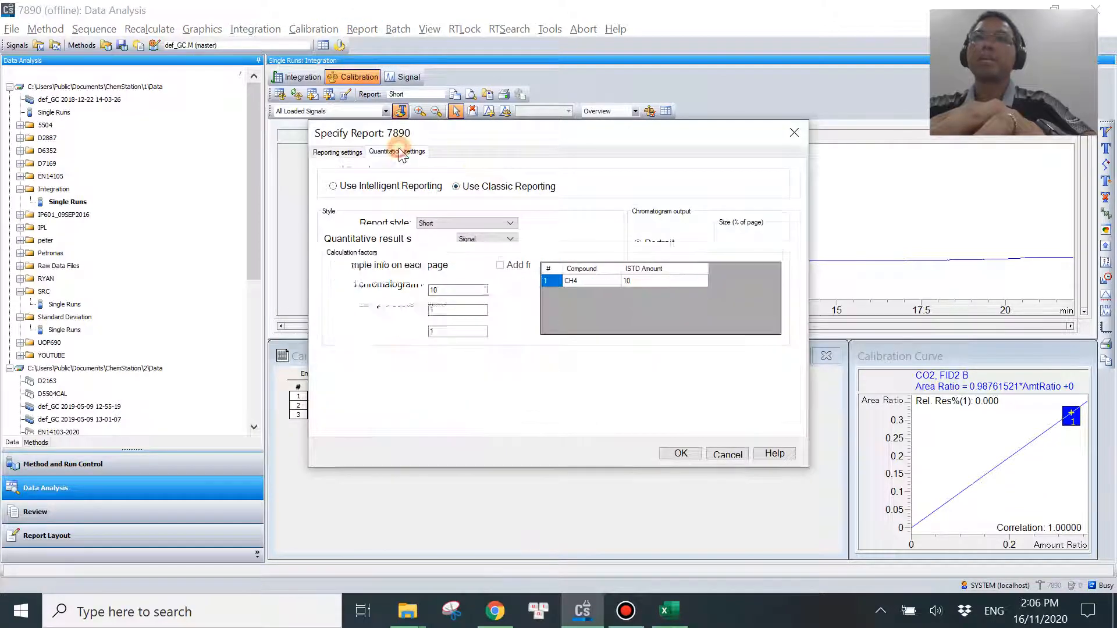
double_click(449, 290)
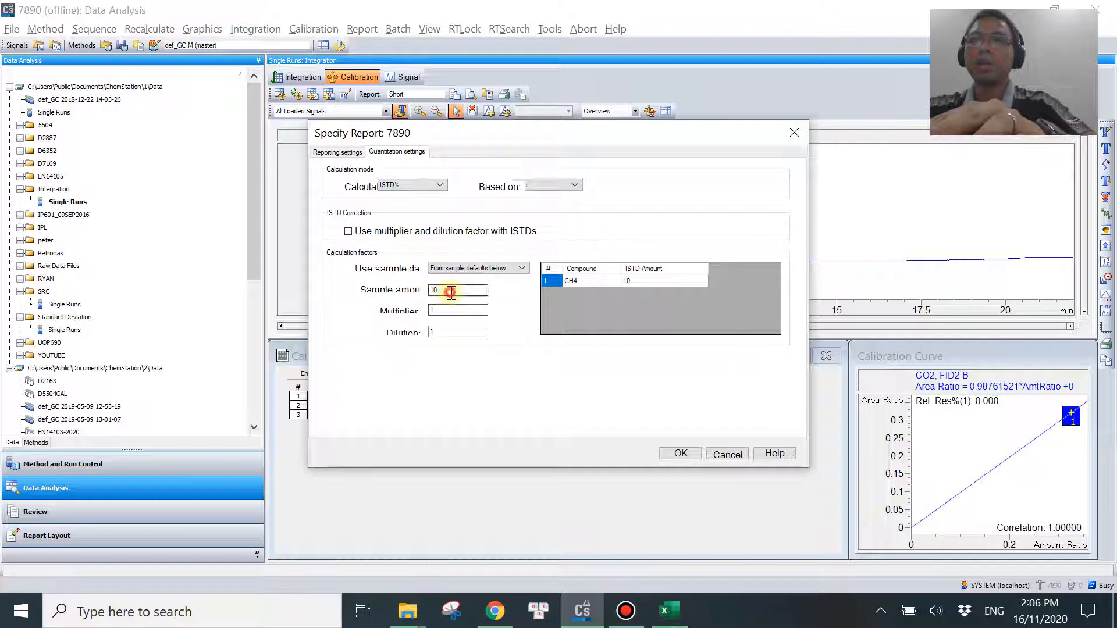
type("5")
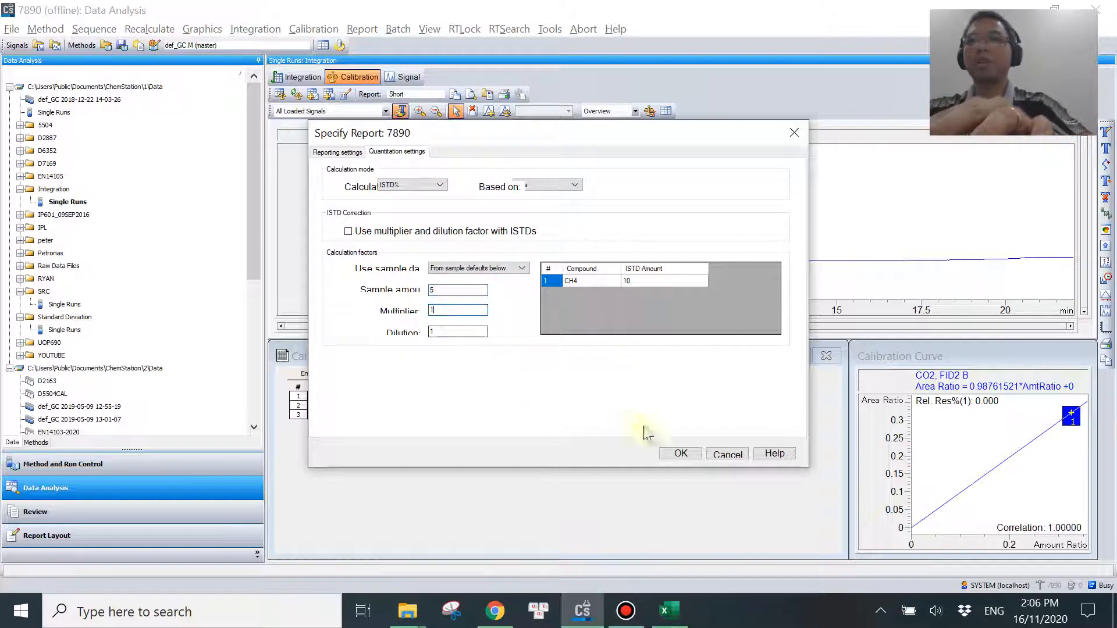
left_click(680, 453)
left_click(361, 29)
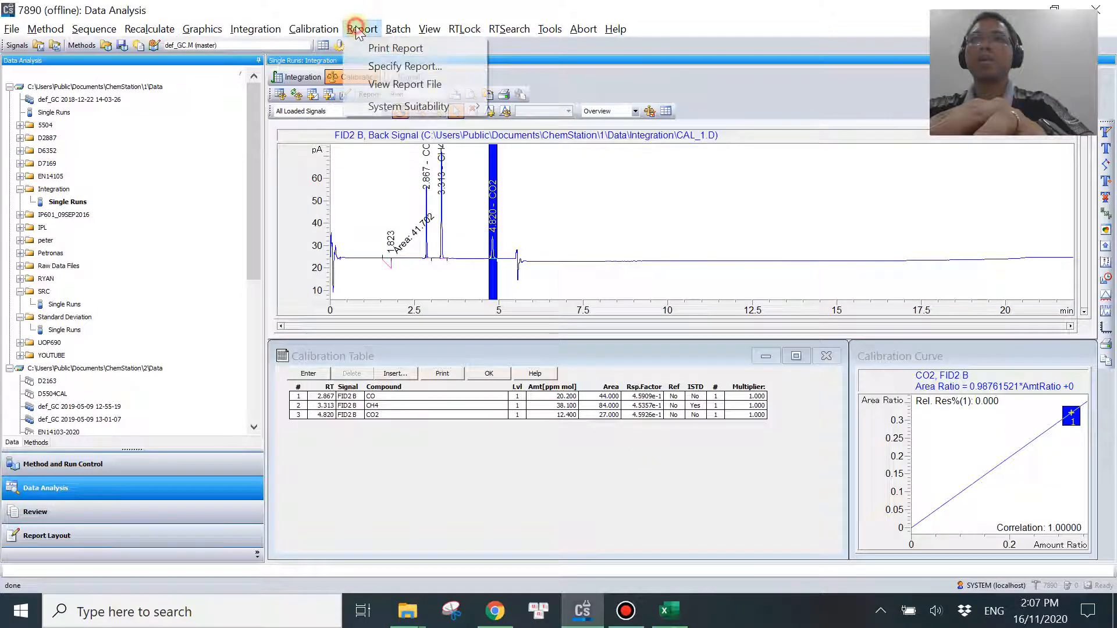
left_click(386, 49)
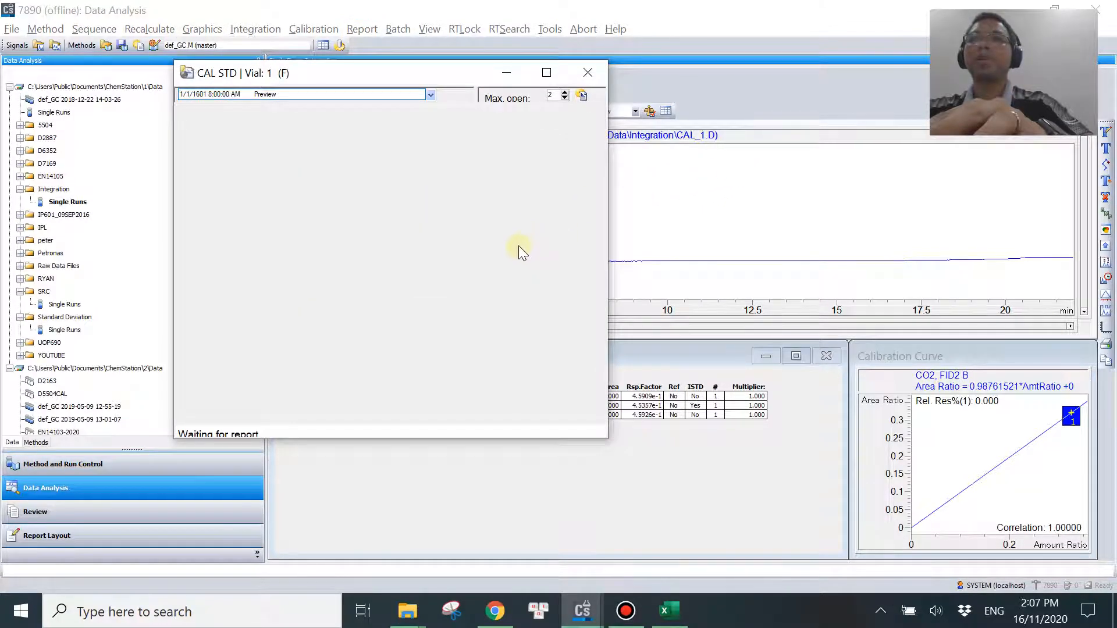
Compare the CO and CO2 percent amounts in the report's results table with the ISTD% results in Excel's K15:K16.
scroll(474, 327, "down", 5)
scroll(443, 339, "down", 3)
scroll(407, 352, "up", 3, "ctrl")
scroll(512, 305, "up", 2)
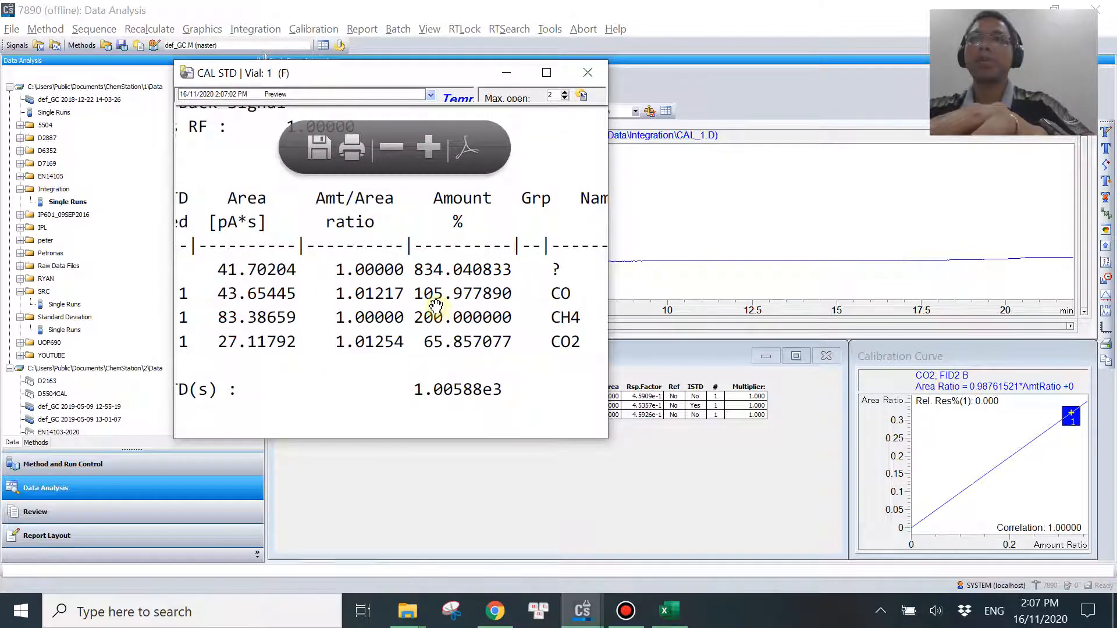
left_click(669, 611)
left_click(802, 439)
left_click(669, 611)
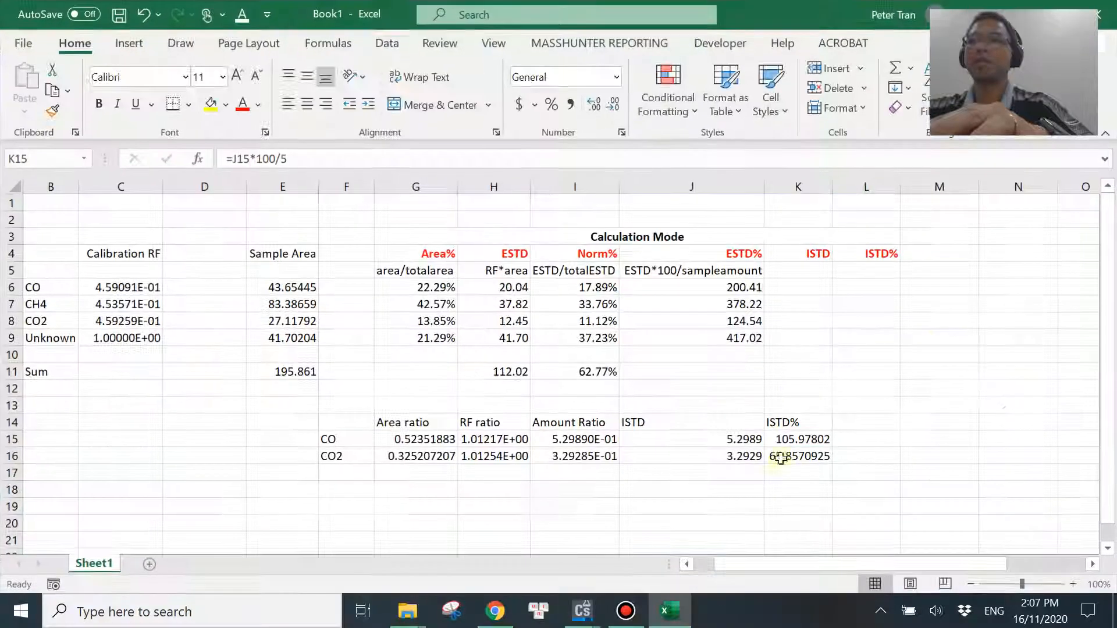
left_click(669, 611)
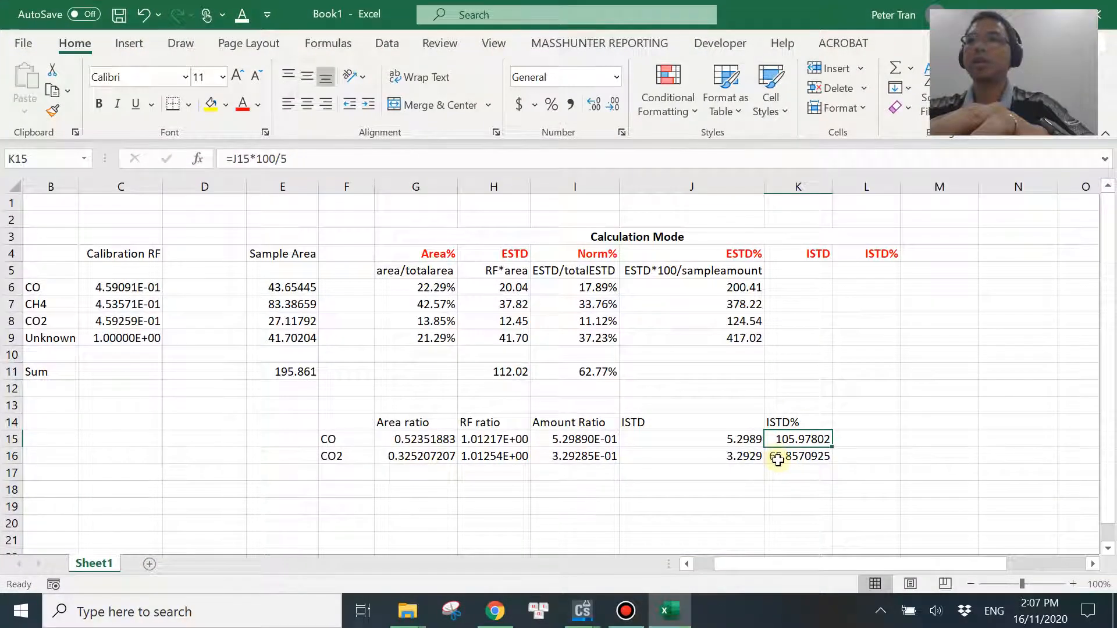
left_click(777, 459)
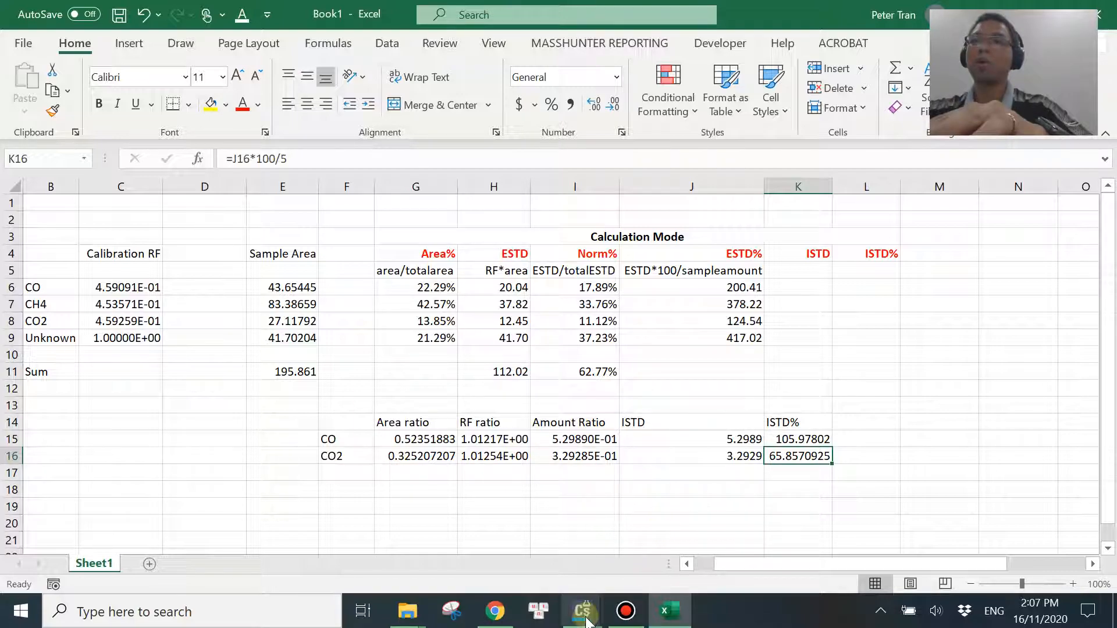
Return to ChemStation, close the report preview, generate a new one and examine its chromatogram and ISTD Percent Report heading.
left_click(669, 524)
left_click(586, 75)
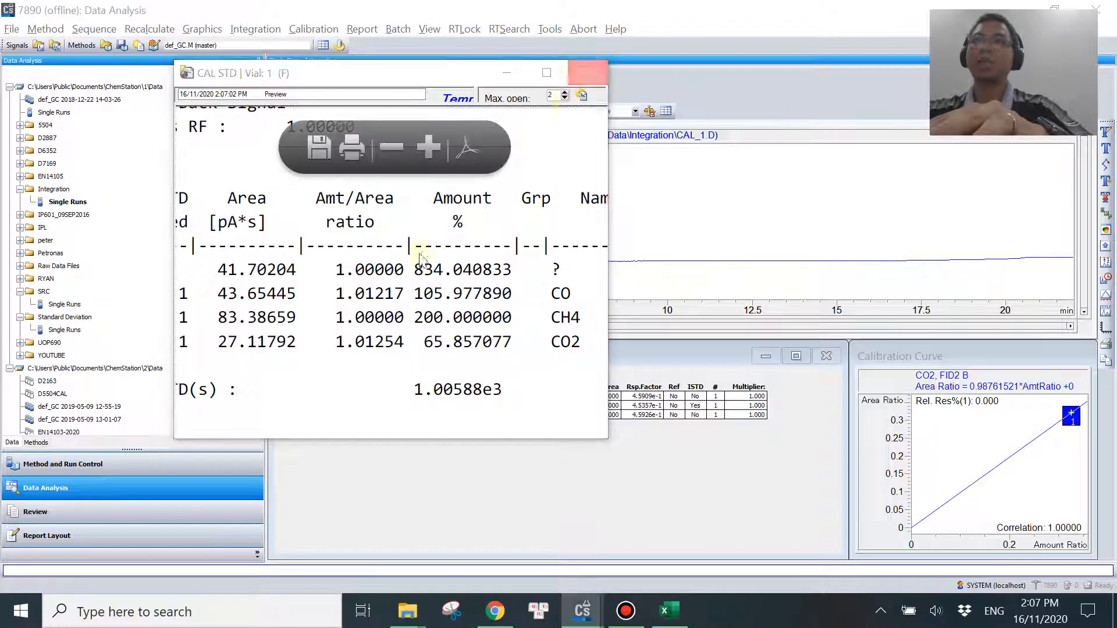
left_click(362, 28)
left_click(378, 48)
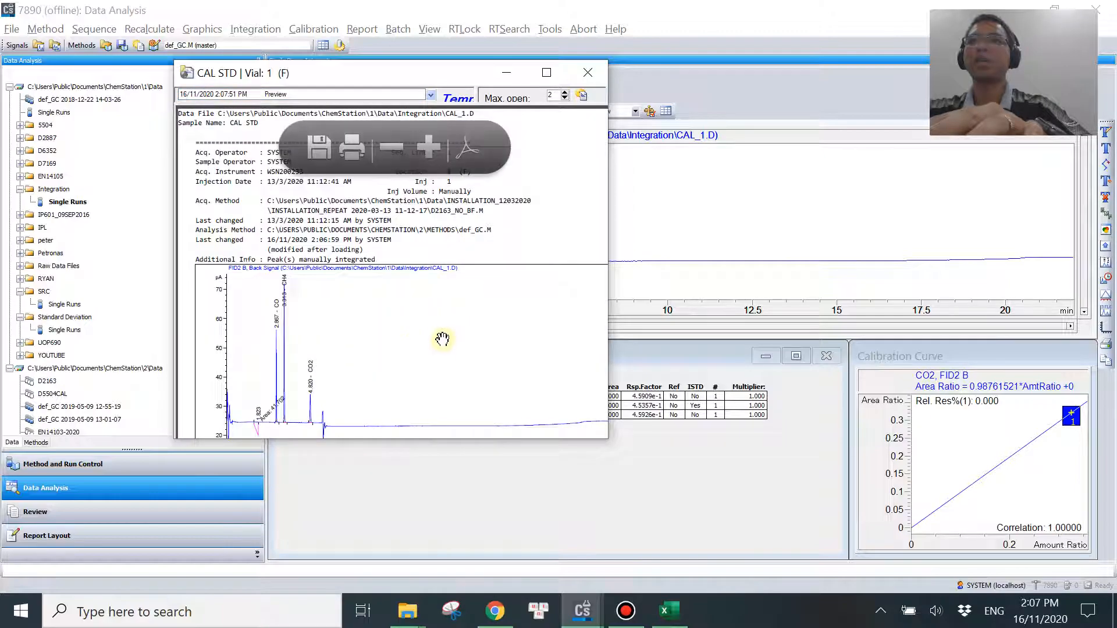
scroll(474, 331, "down", 3)
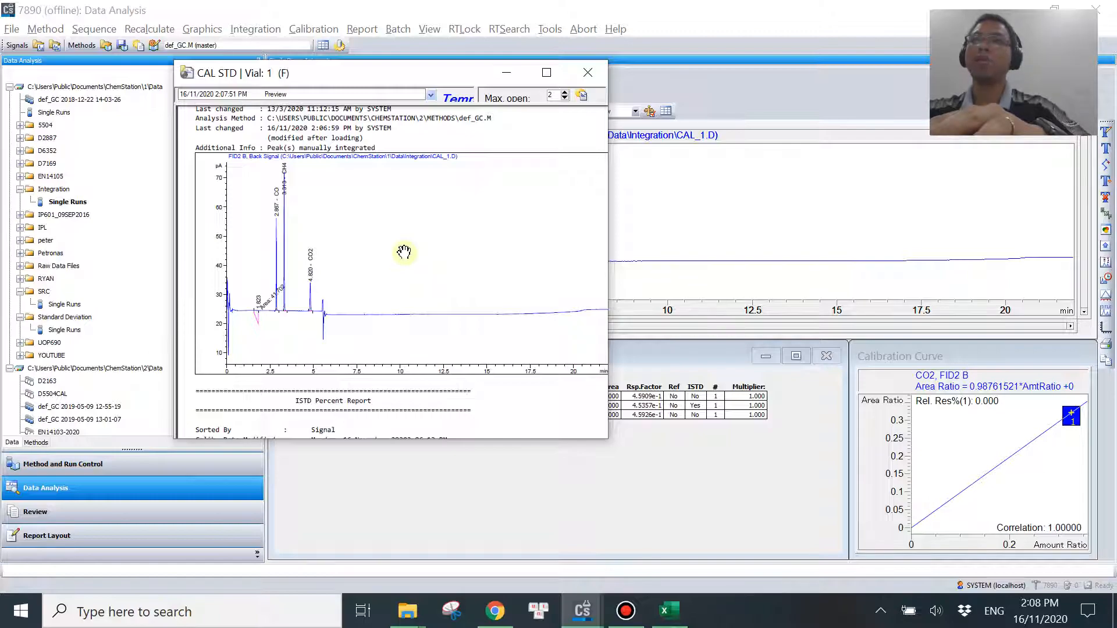
left_click(626, 610)
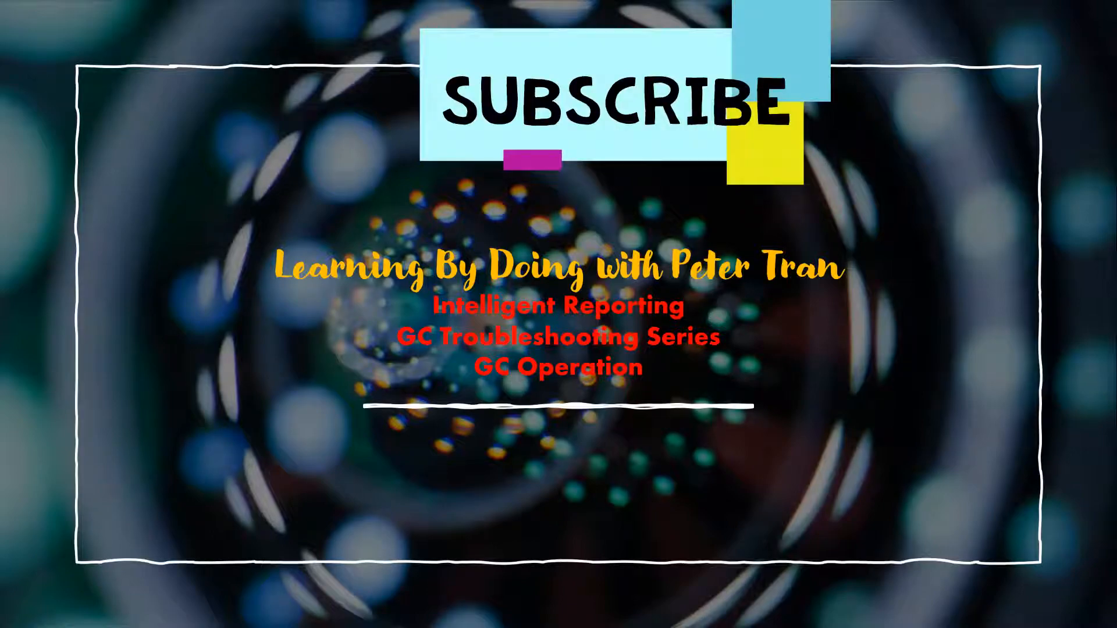